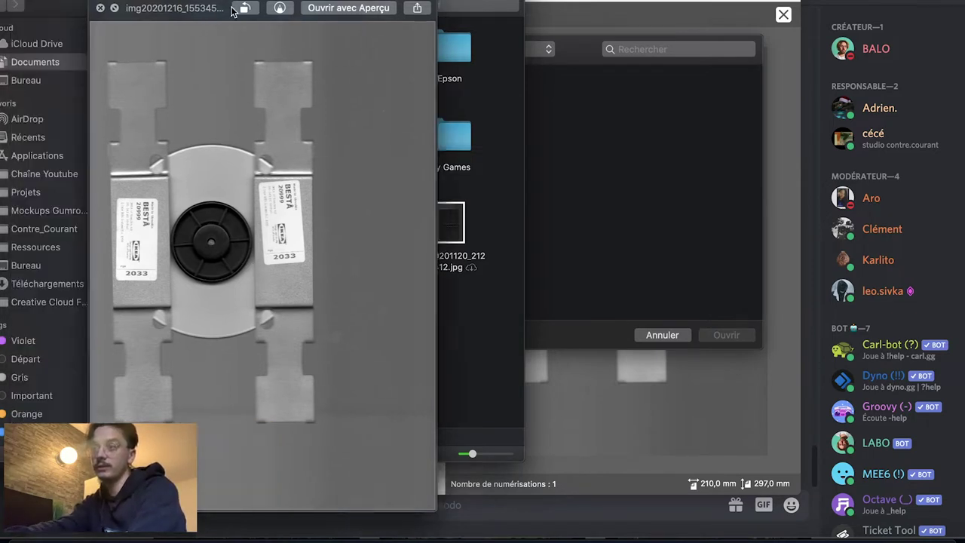
Move the Quick Look preview aside and enlarge it to see the bracket scan bigger.
drag(137, 28, 363, 31)
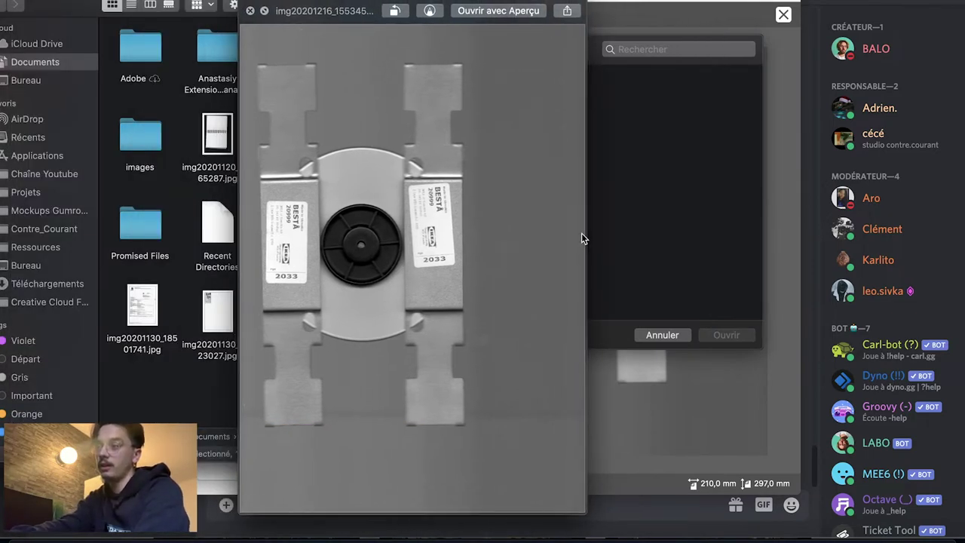
drag(586, 239, 752, 233)
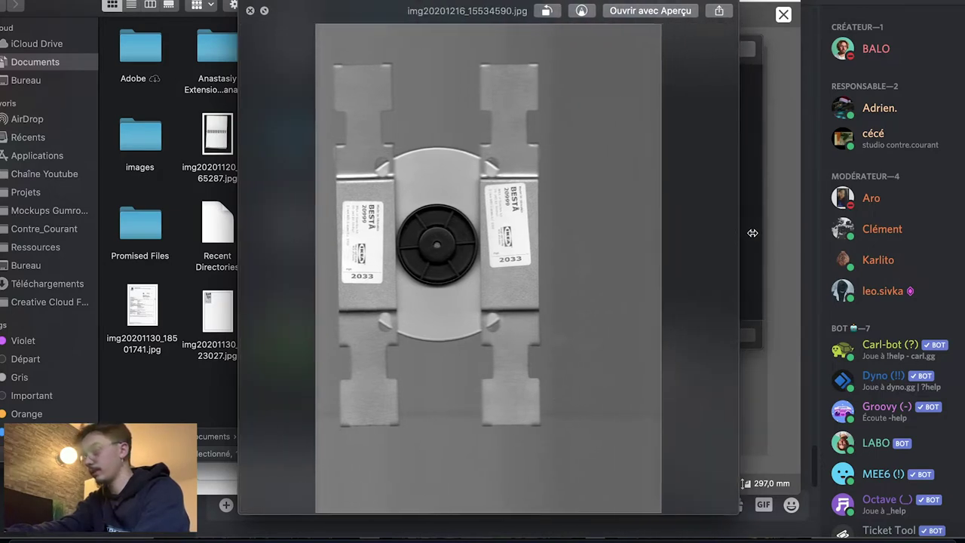
scroll(491, 229, up, 3)
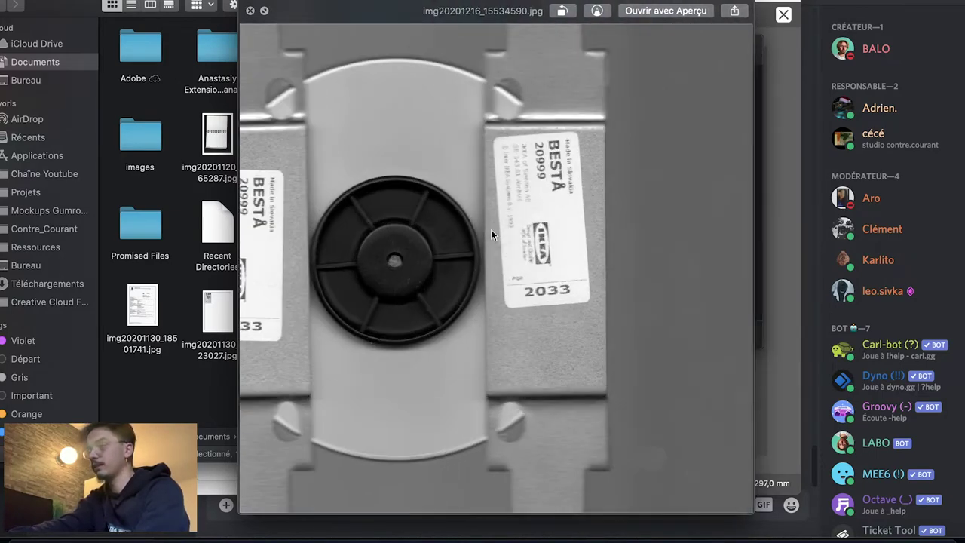
scroll(559, 215, up, 3)
scroll(559, 215, up, 1)
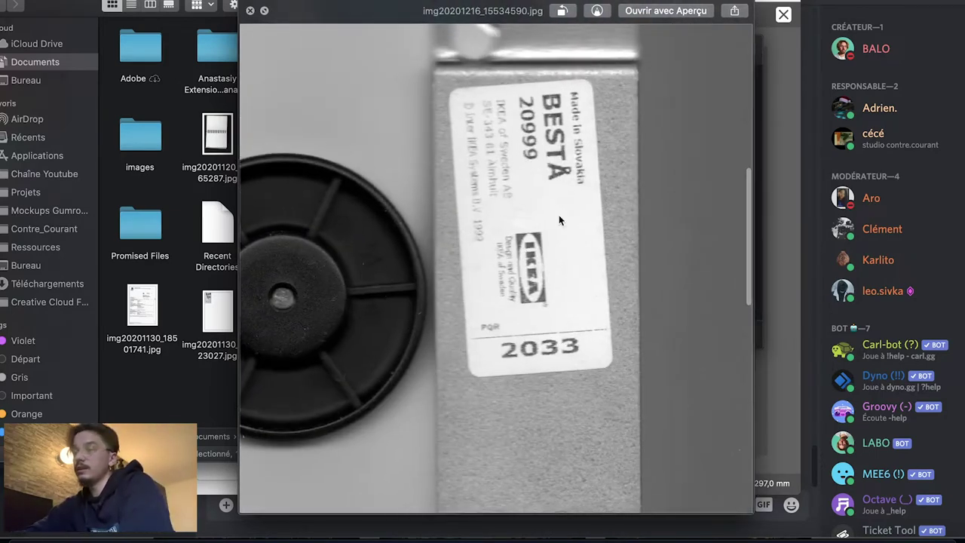
Zoom and scroll around the enlarged scan to inspect its details.
scroll(395, 265, left, 3)
scroll(395, 265, up, 3)
scroll(392, 265, up, 3)
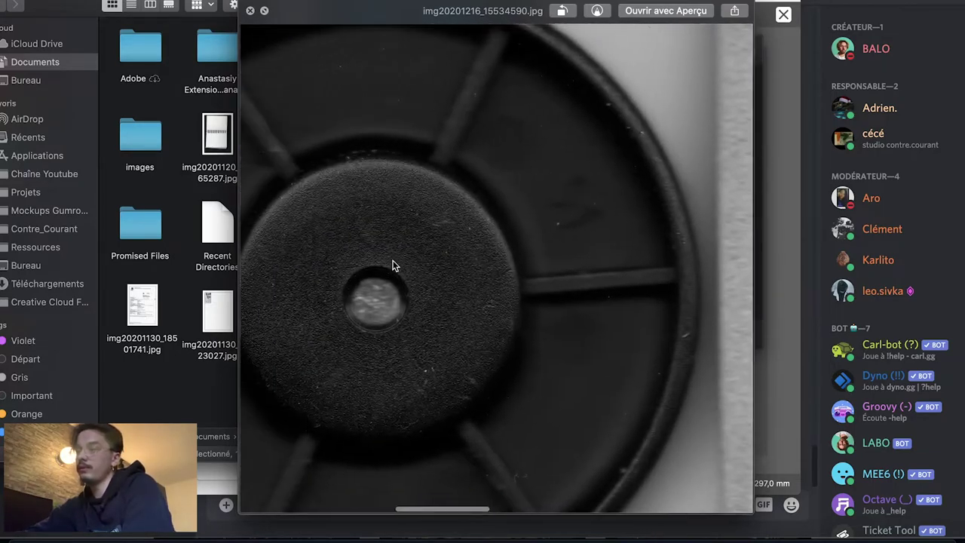
scroll(393, 265, left, 1)
scroll(392, 266, up, 3)
scroll(392, 265, down, 3)
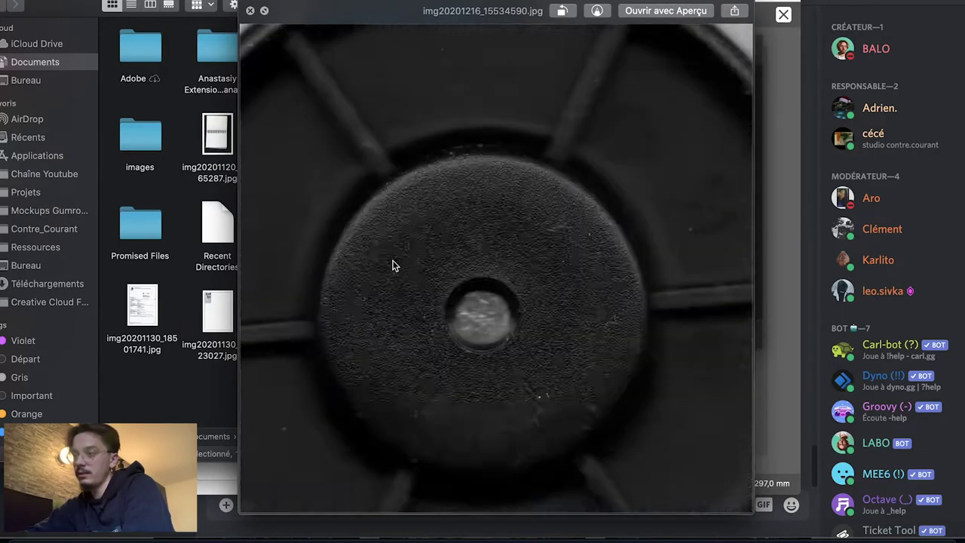
scroll(471, 155, down, 2)
scroll(472, 155, down, 3)
scroll(471, 155, up, 3)
scroll(472, 155, up, 3)
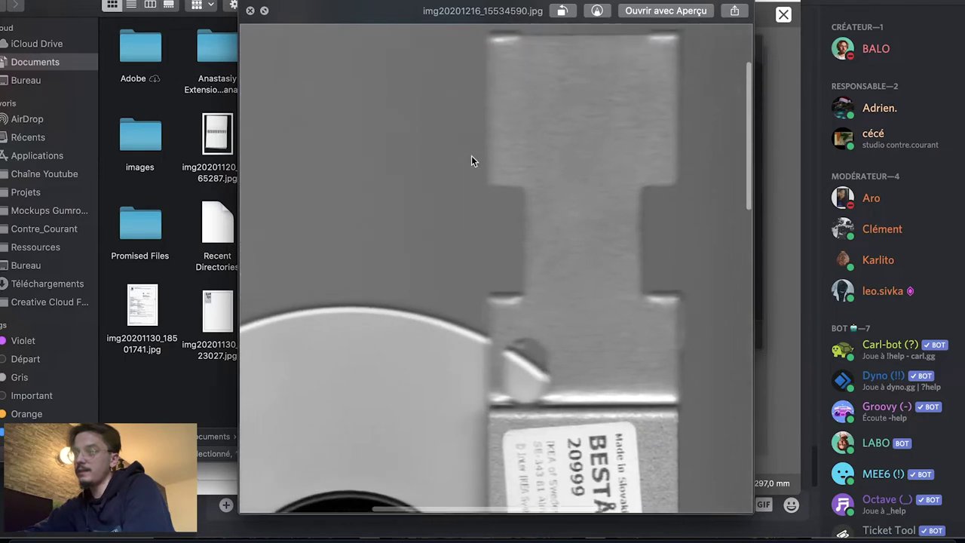
scroll(596, 161, up, 1)
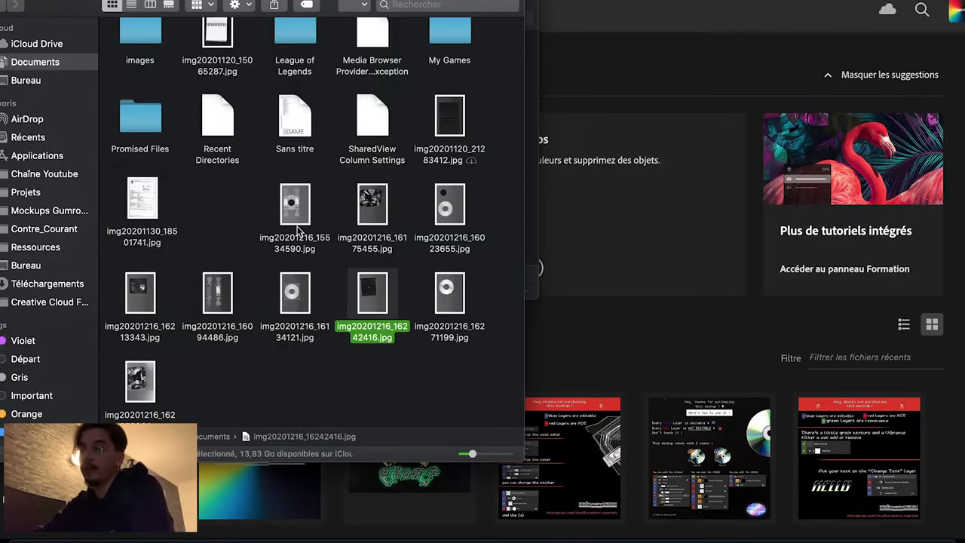
key(space)
scroll(410, 179, up, 5)
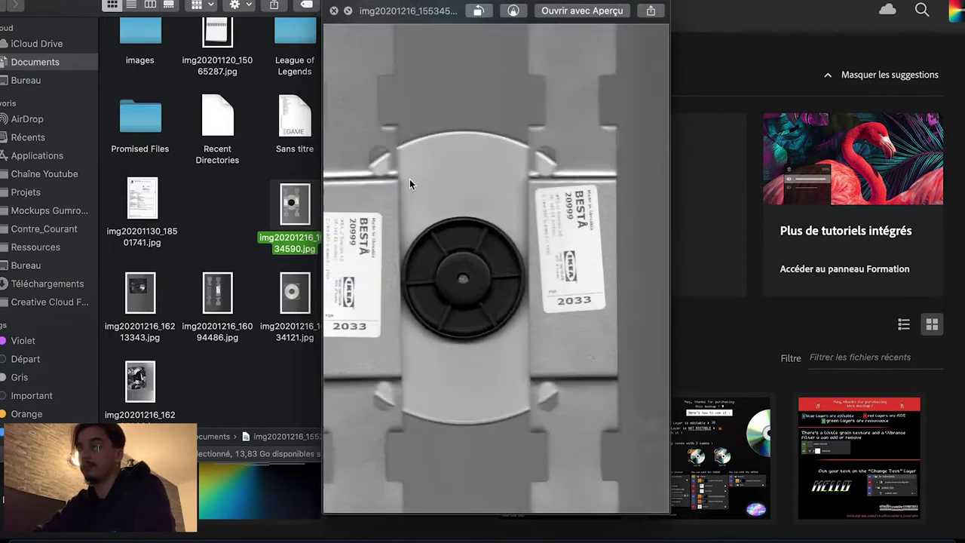
scroll(409, 181, up, 2)
scroll(410, 181, up, 2)
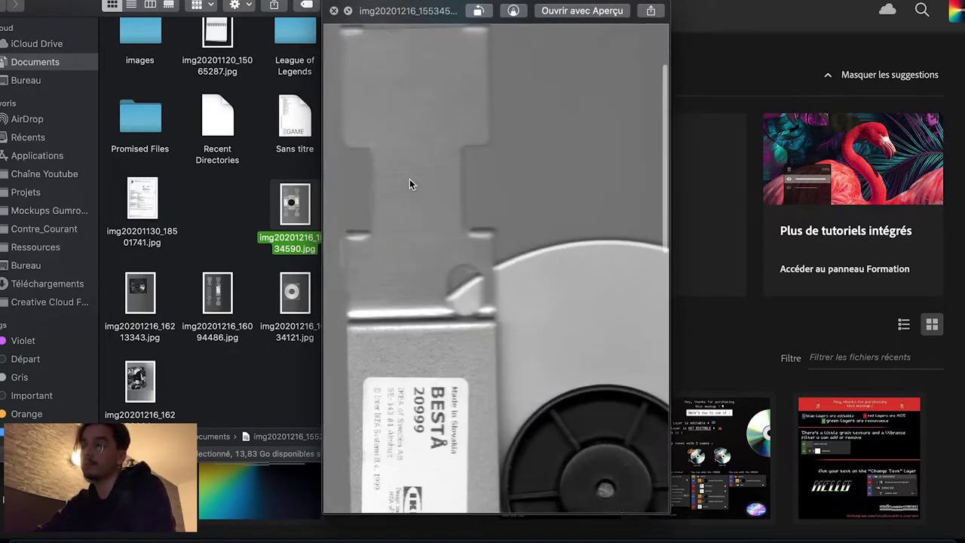
scroll(409, 181, up, 2)
scroll(409, 178, down, 2)
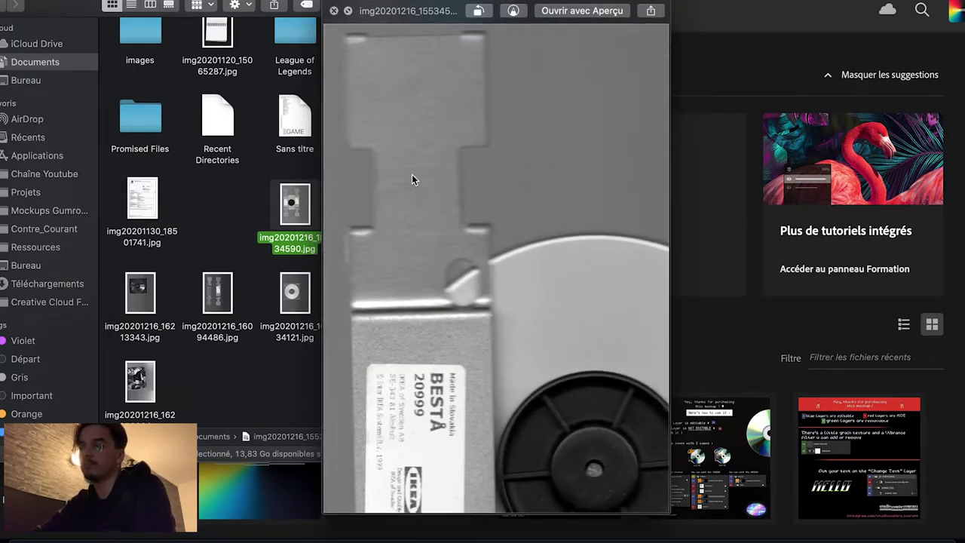
key(space)
key(Right)
key(space)
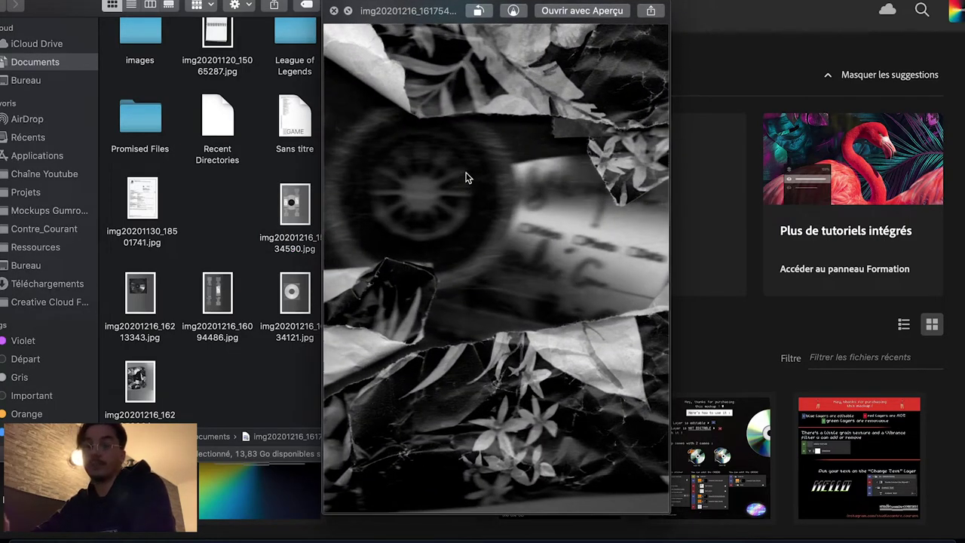
key(space)
key(space)
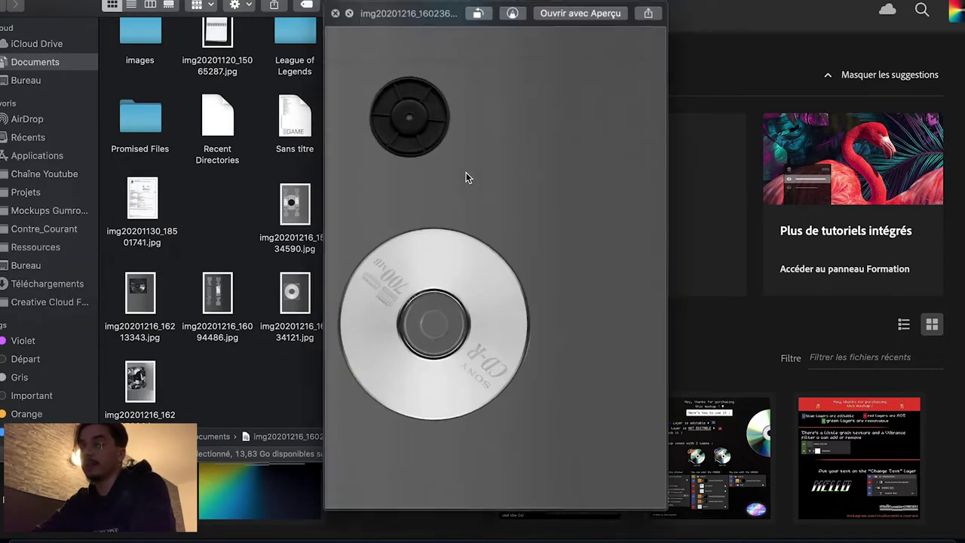
scroll(401, 136, up, 3)
scroll(400, 136, up, 3)
scroll(400, 132, down, 3)
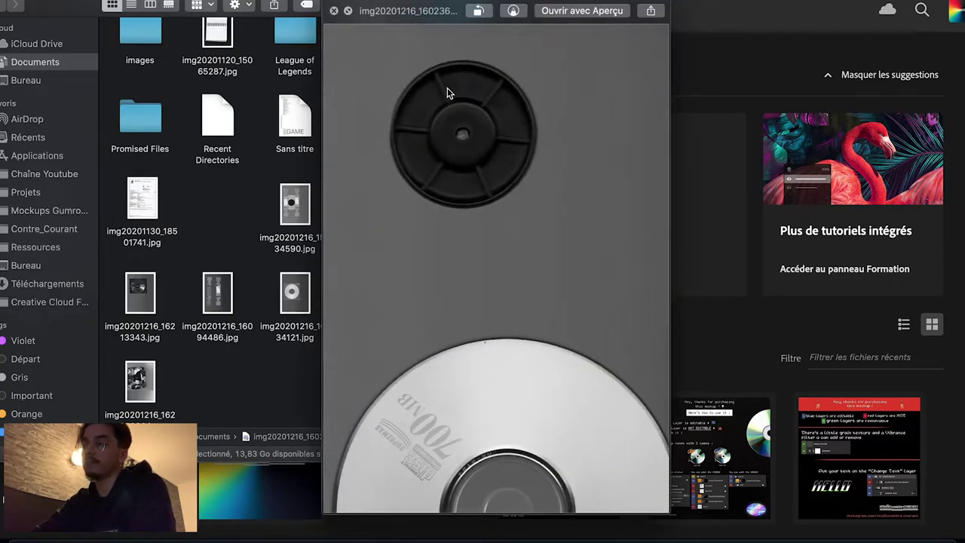
scroll(447, 89, down, 2)
scroll(506, 301, down, 2)
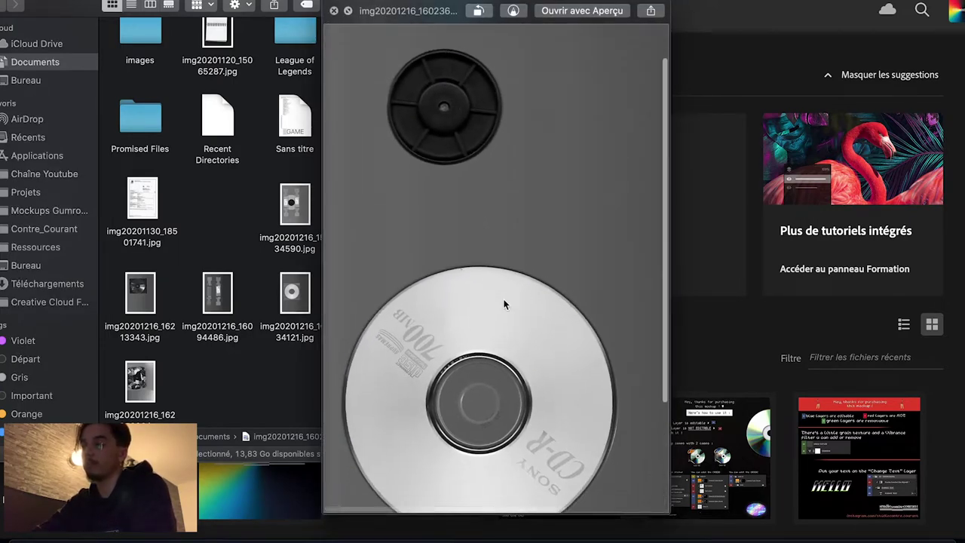
scroll(506, 302, down, 2)
scroll(506, 302, down, 2)
scroll(505, 304, up, 5)
scroll(505, 304, up, 2)
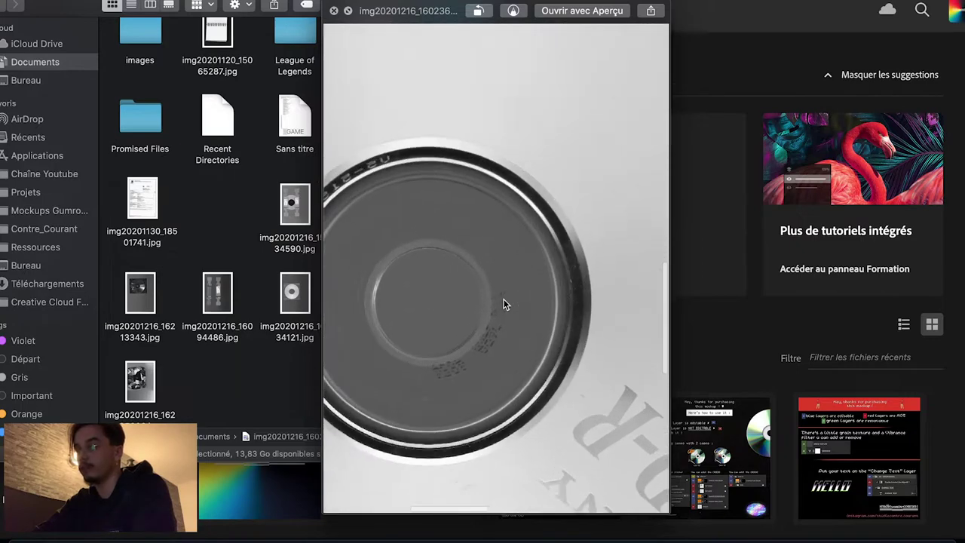
scroll(505, 304, up, 3)
scroll(504, 304, left, 3)
scroll(504, 301, up, 3)
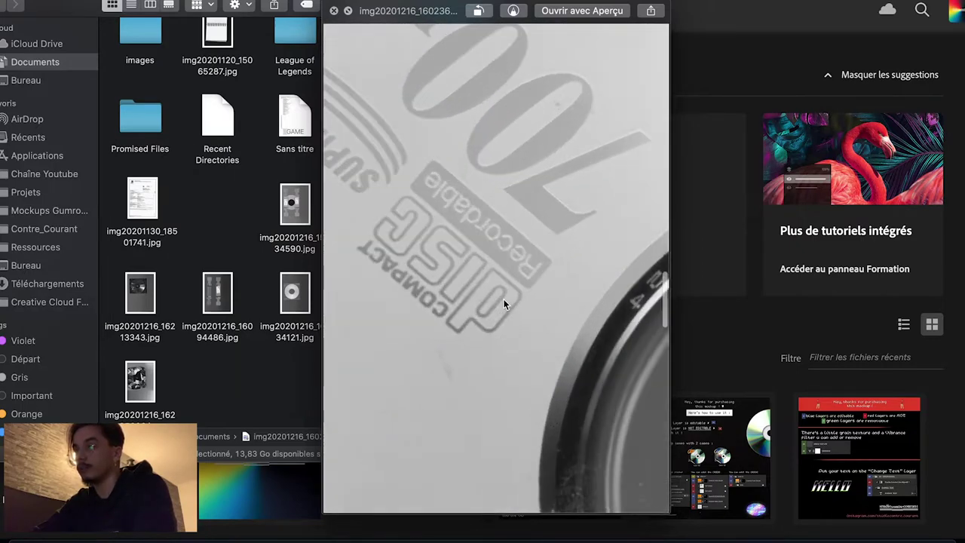
scroll(504, 302, down, 3)
scroll(504, 301, up, 5)
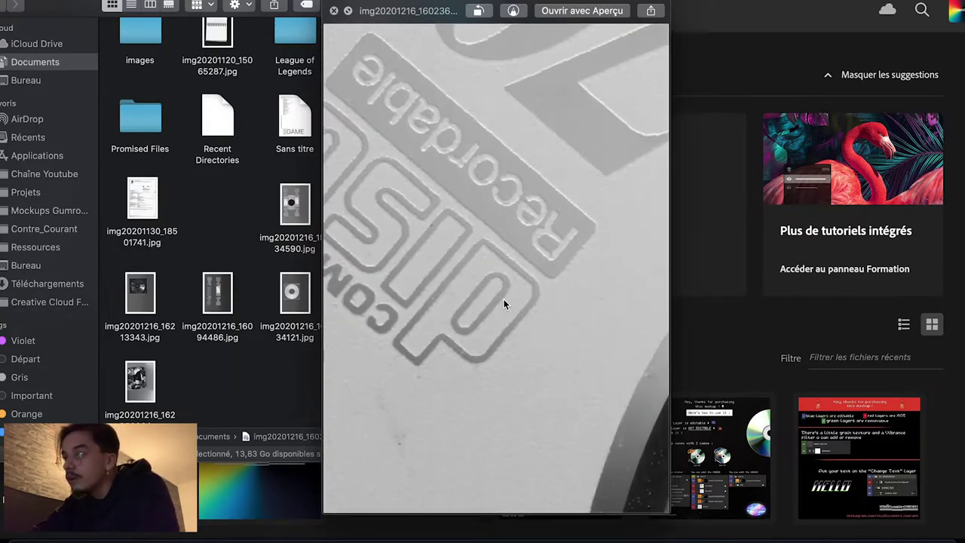
key(space)
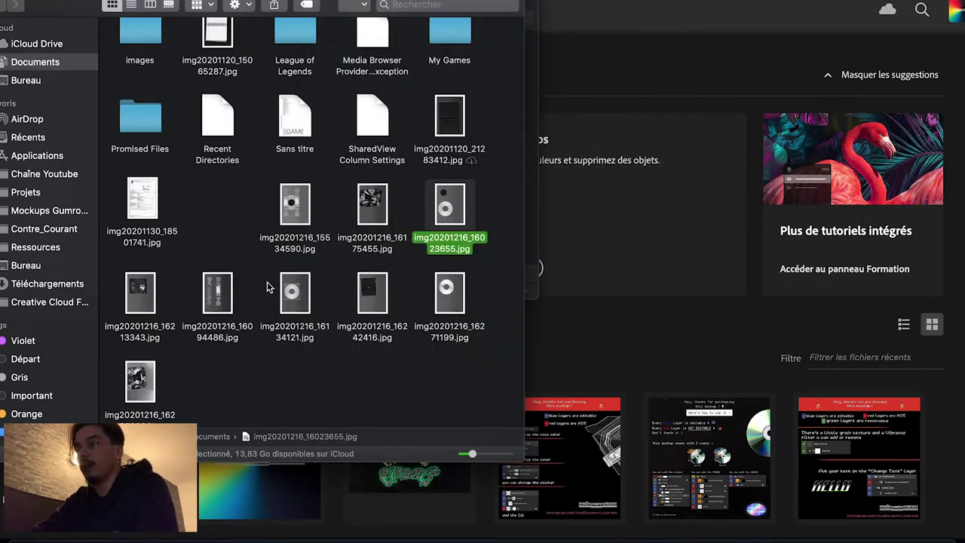
key(space)
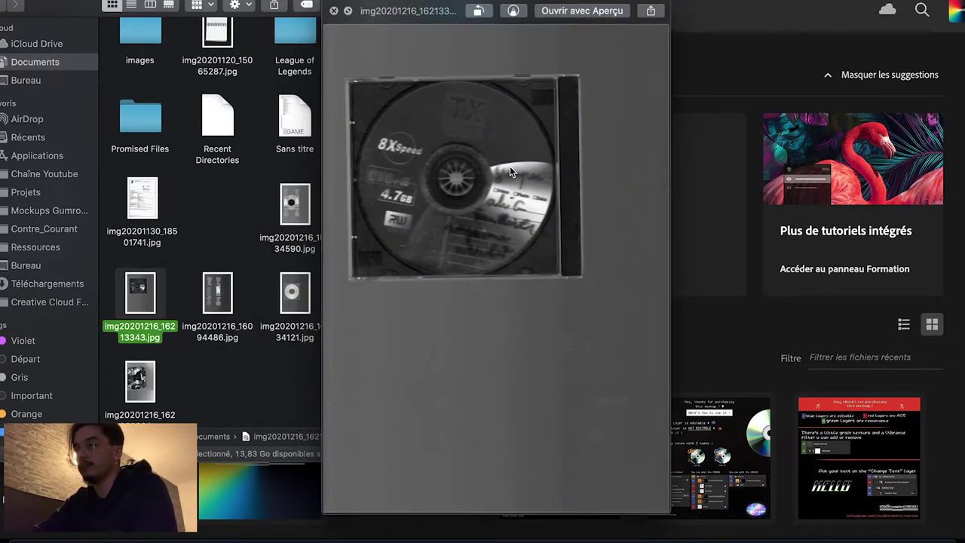
scroll(510, 166, up, 3)
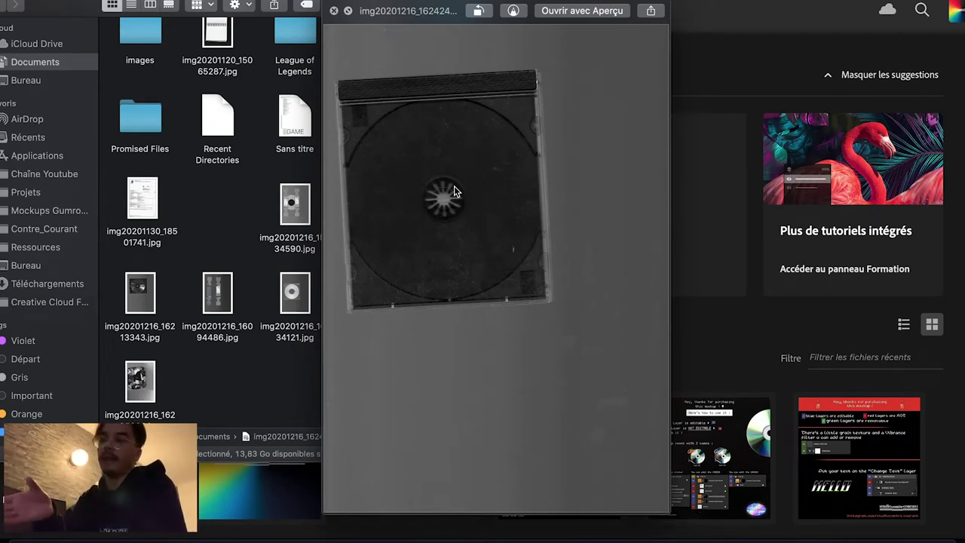
scroll(454, 192, up, 5)
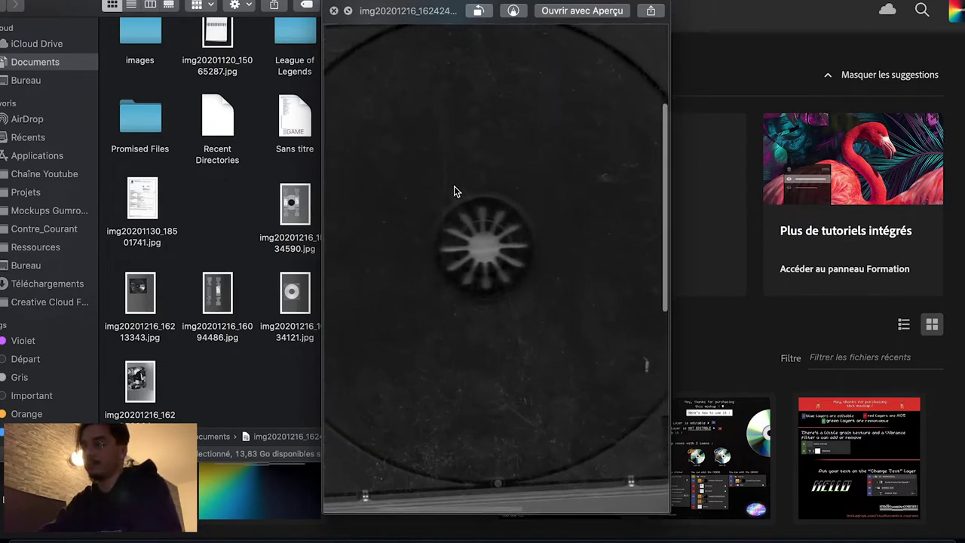
scroll(506, 314, up, 3)
scroll(506, 315, up, 3)
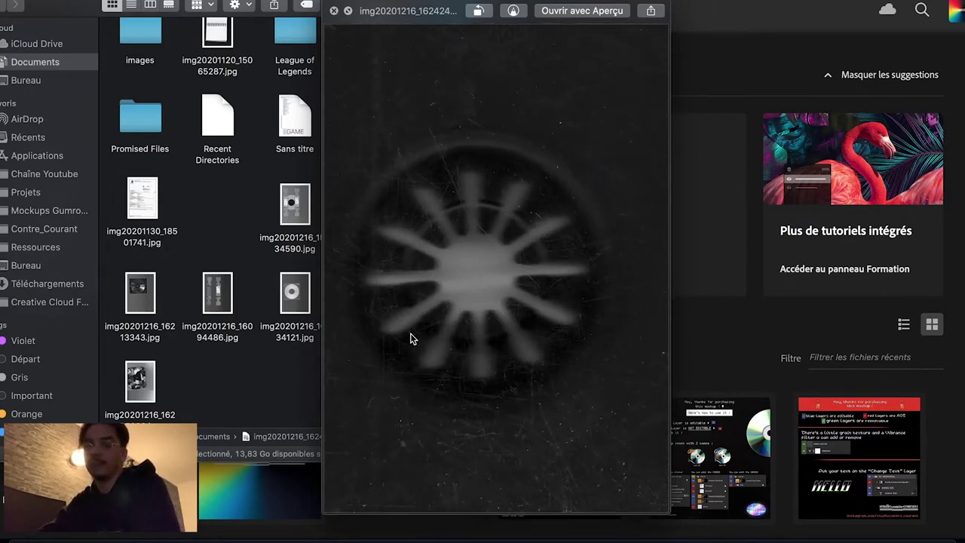
key(space)
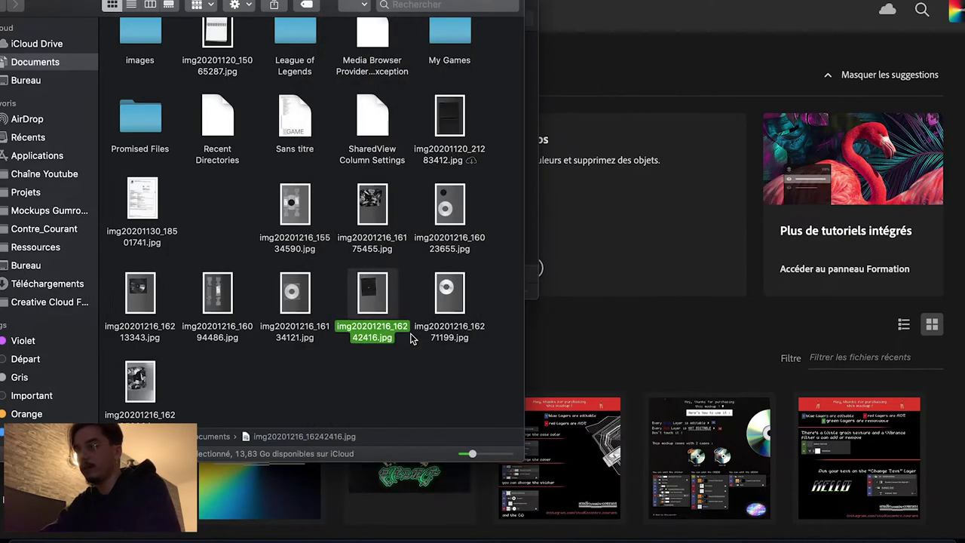
click(457, 300)
key(space)
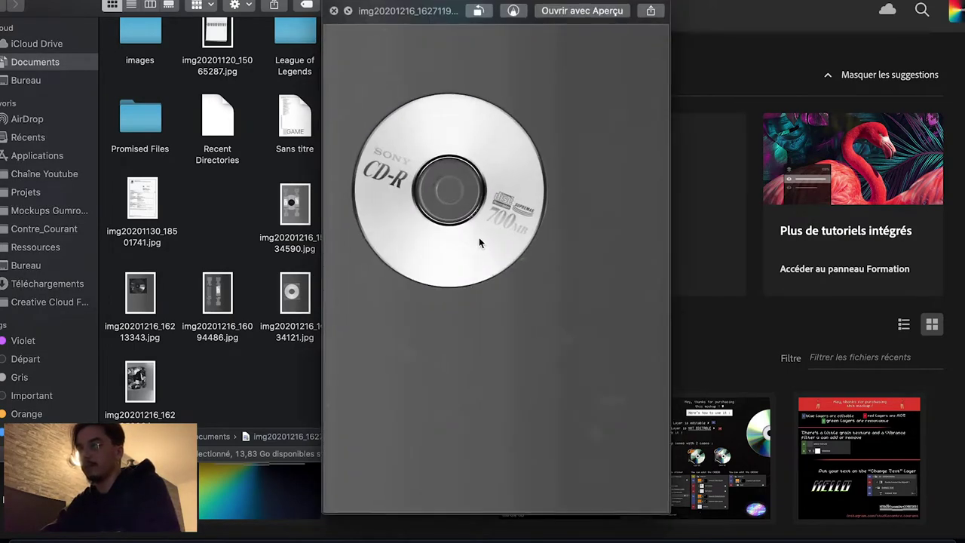
drag(435, 23, 613, 24)
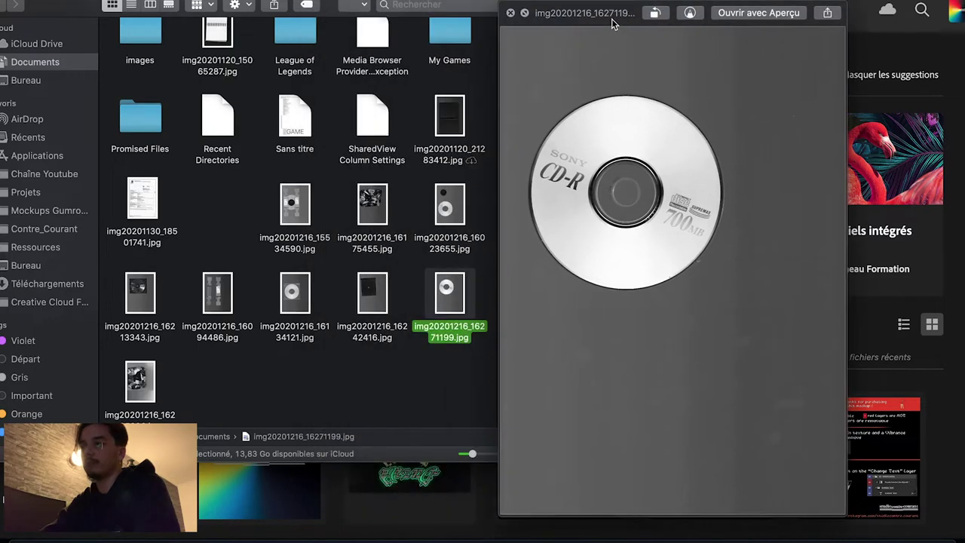
click(456, 202)
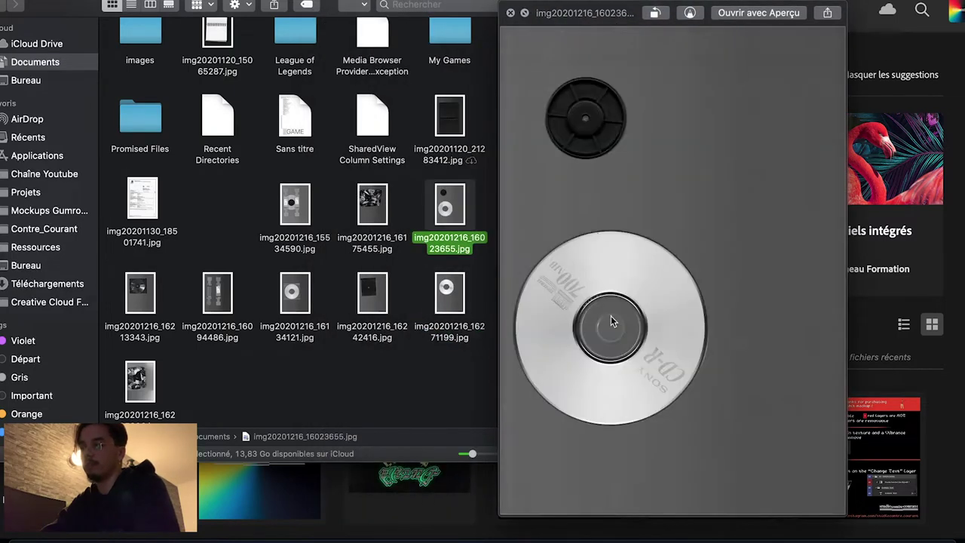
click(458, 294)
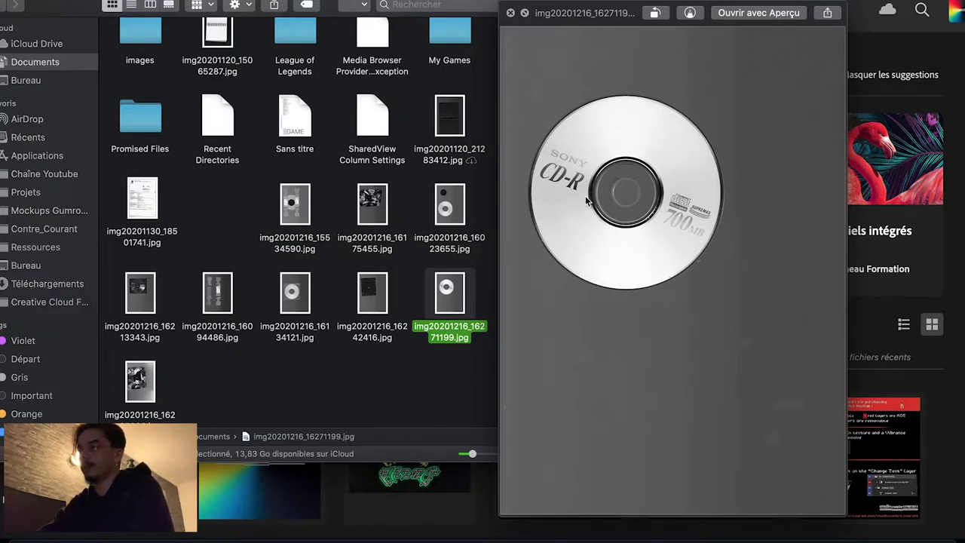
scroll(585, 195, up, 5)
key(space)
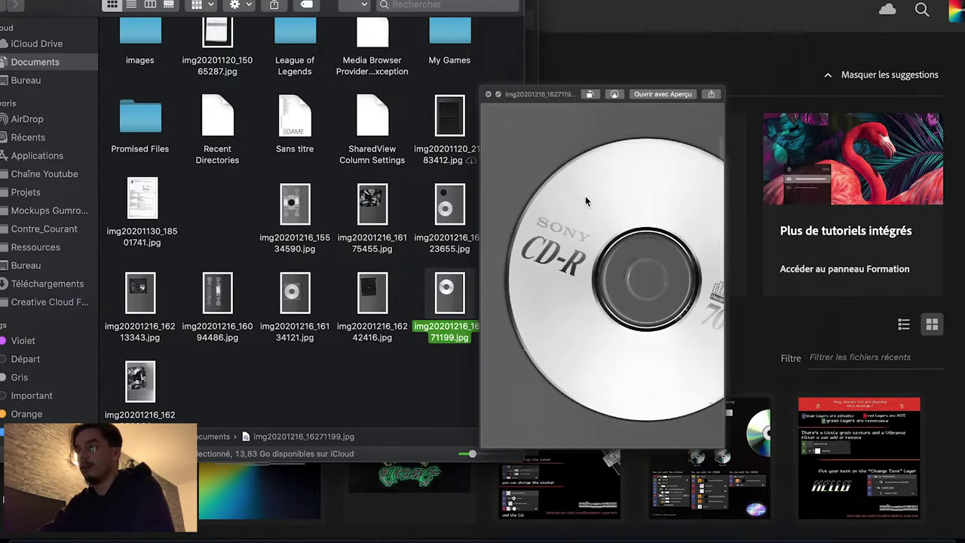
click(223, 304)
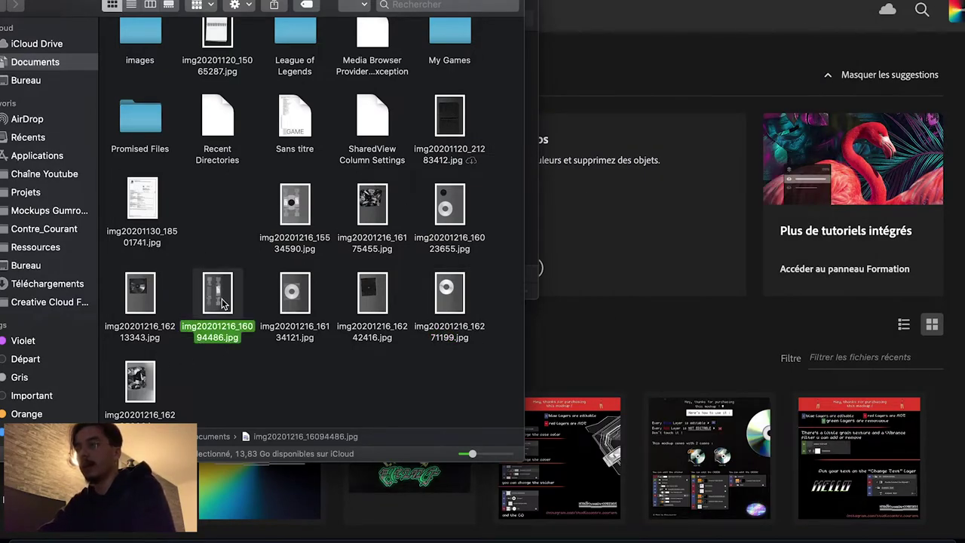
key(space)
scroll(676, 217, up, 3)
scroll(675, 217, up, 2)
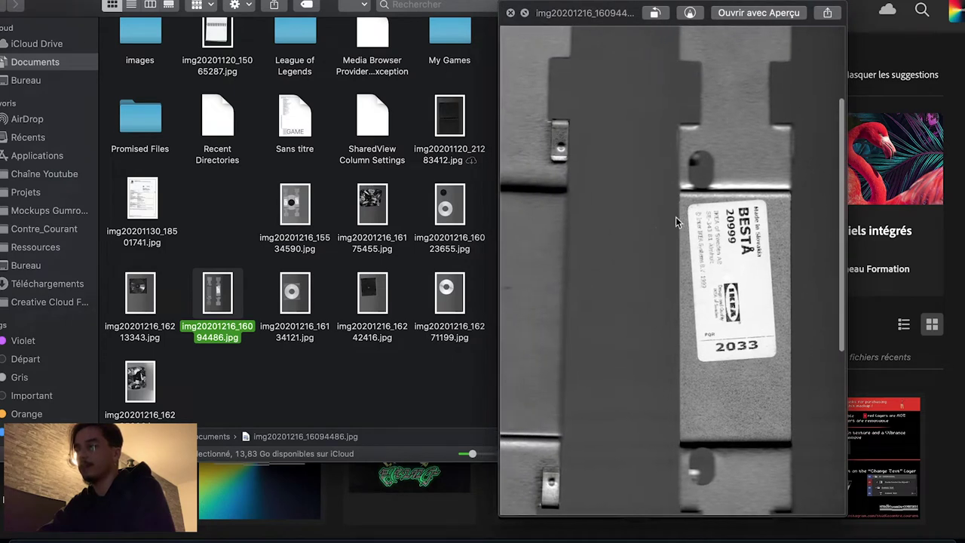
scroll(649, 249, up, 3)
scroll(626, 271, left, 3)
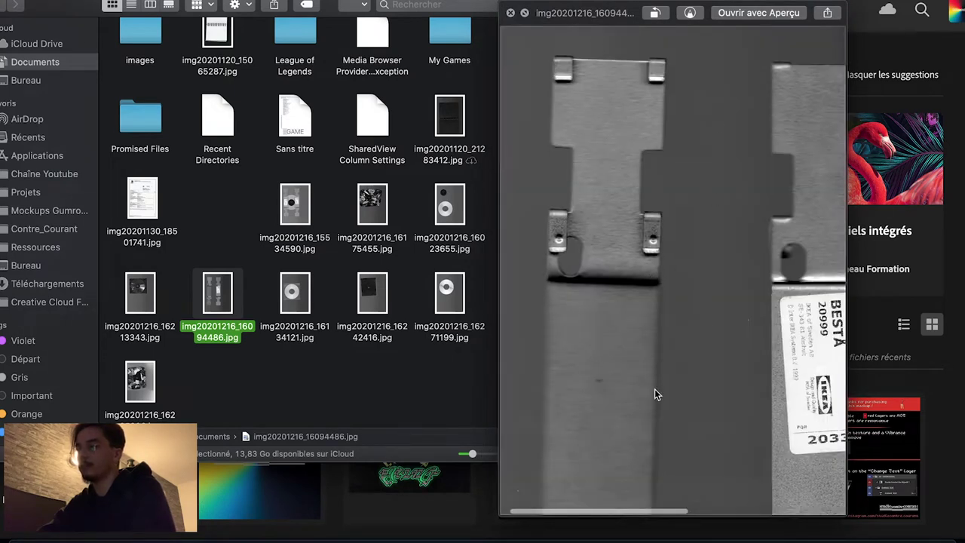
scroll(655, 388, right, 3)
scroll(655, 389, right, 3)
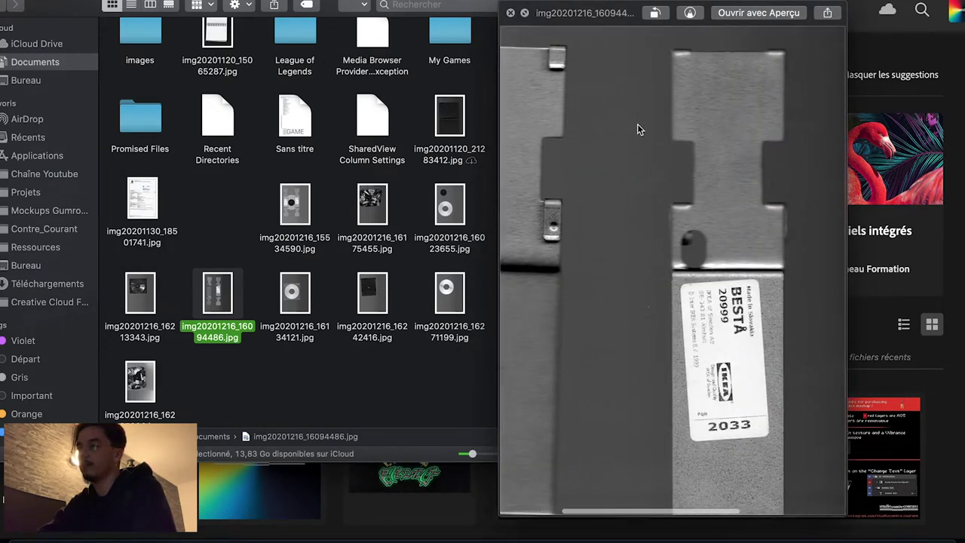
scroll(653, 297, down, 3)
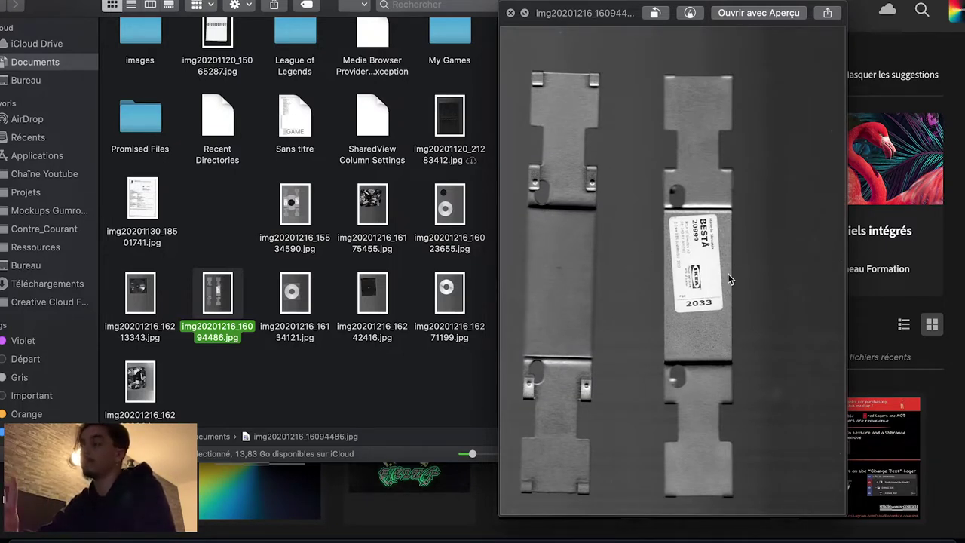
key(space)
key(Right)
key(space)
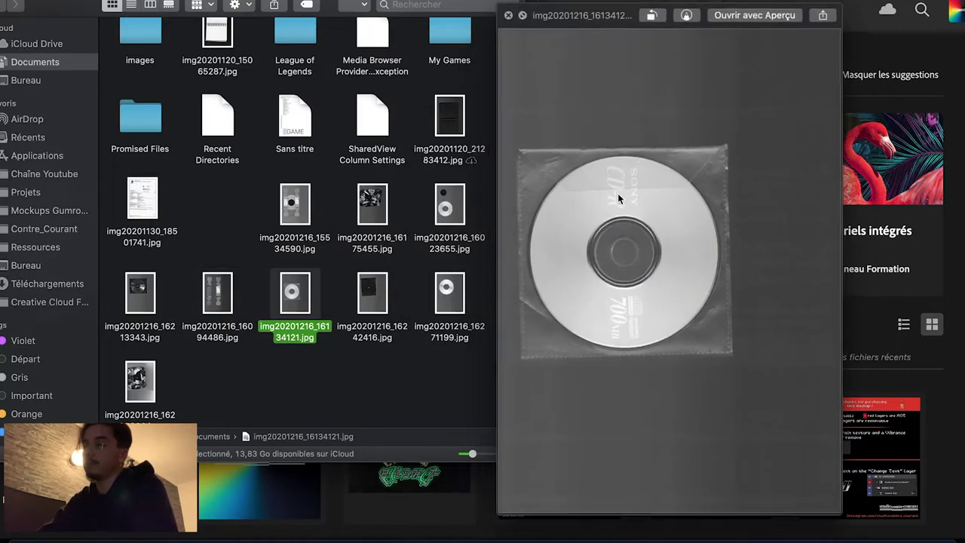
scroll(689, 185, up, 2)
scroll(688, 185, up, 2)
scroll(689, 184, up, 2)
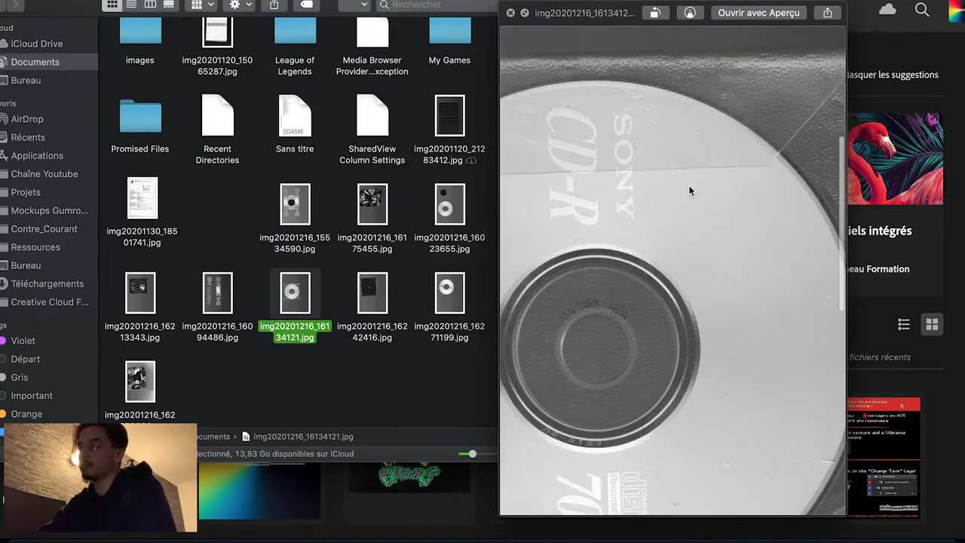
scroll(689, 191, down, 2)
scroll(693, 189, down, 2)
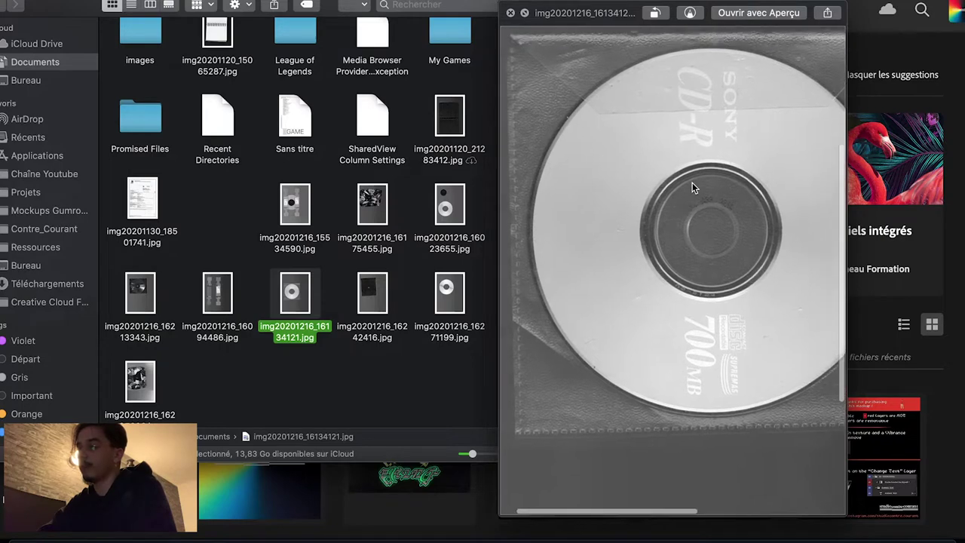
key(space)
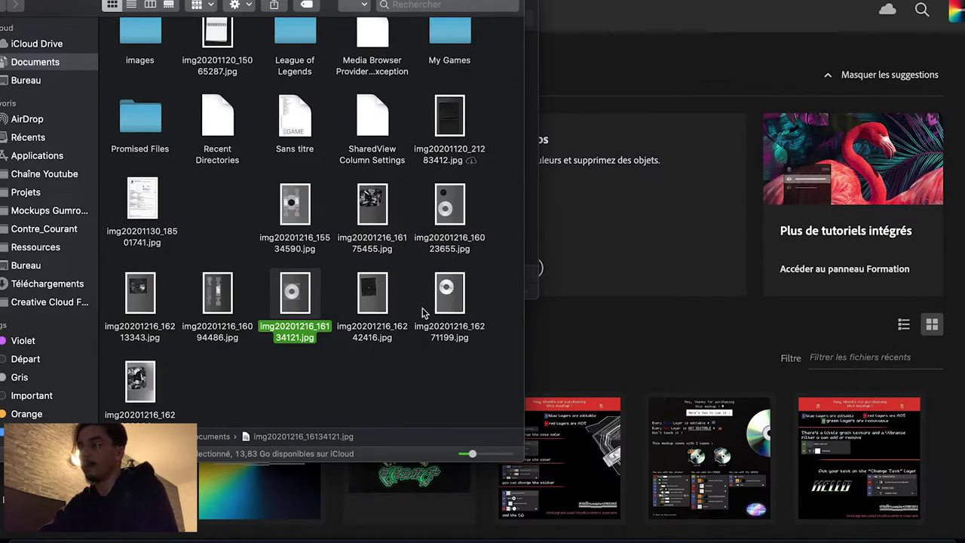
click(138, 371)
key(space)
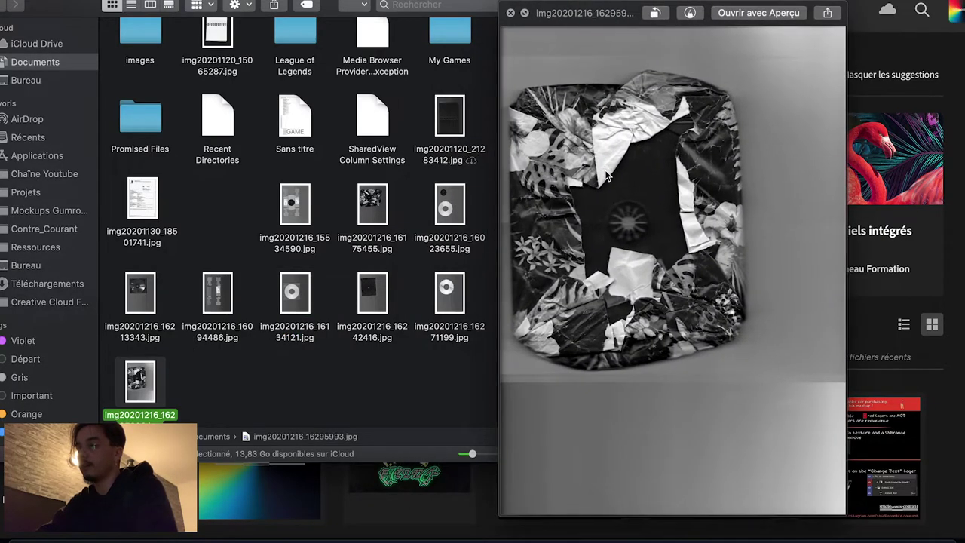
scroll(605, 175, up, 2)
scroll(604, 175, up, 2)
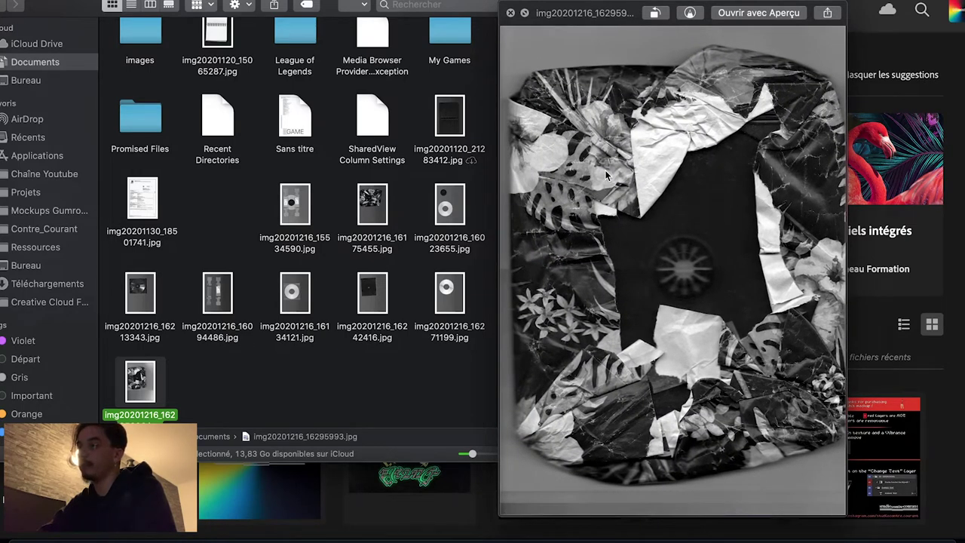
click(366, 289)
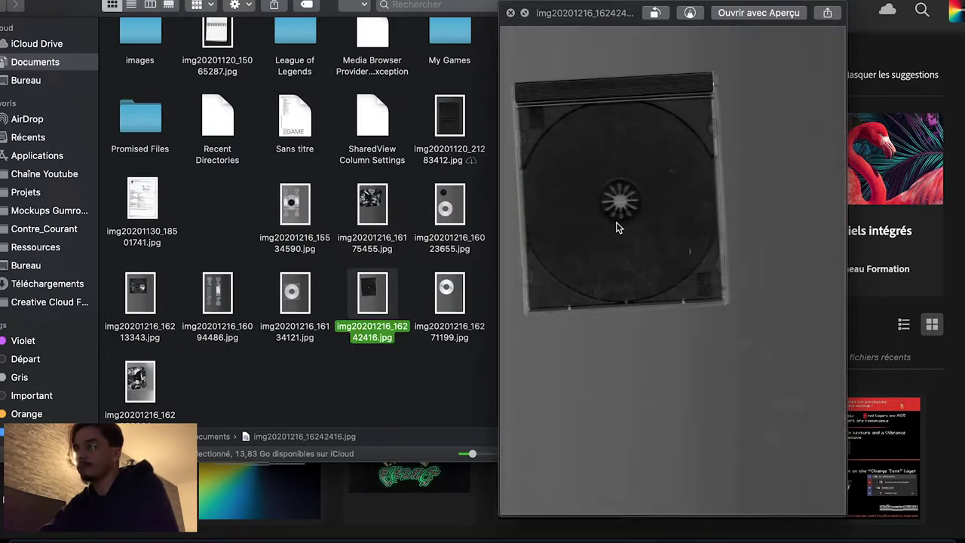
key(space)
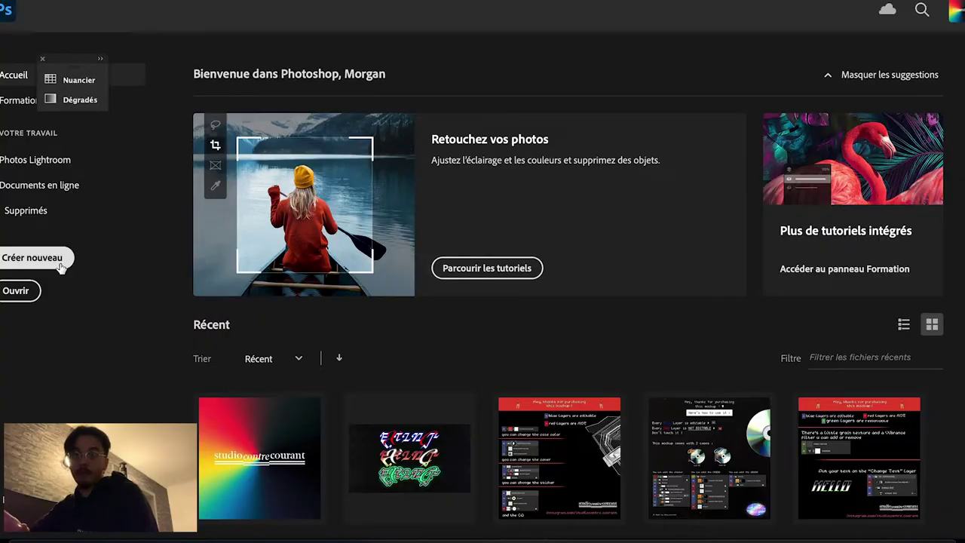
Open the Nouveau document dialog from the Photoshop home screen via Créer nouveau.
click(59, 264)
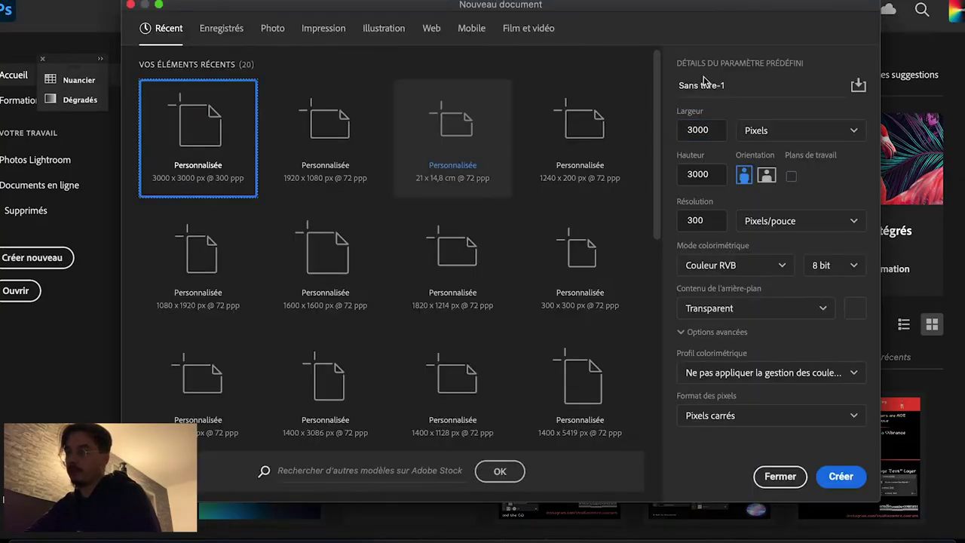
Create the 3000 × 3000 px transparent document and preview the CD scan in Finder.
double_click(720, 134)
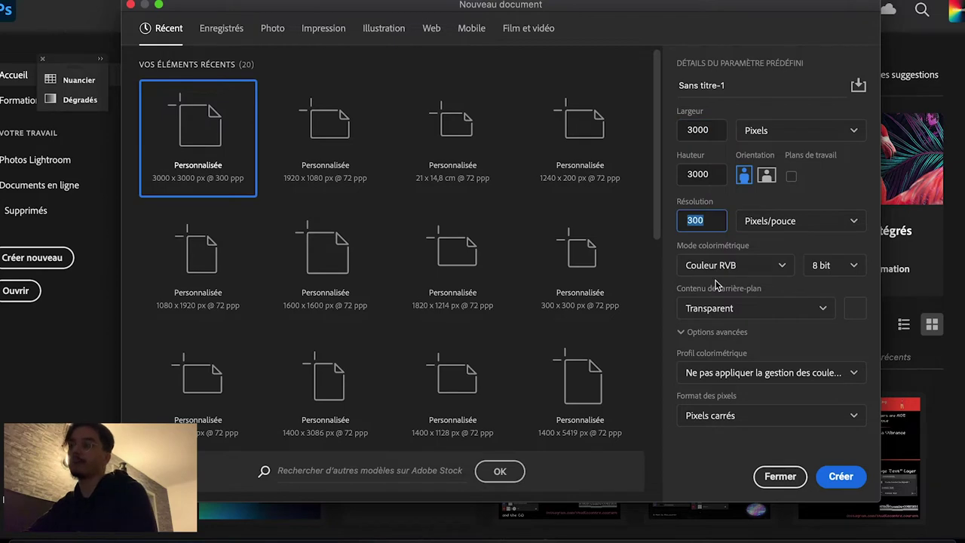
click(844, 475)
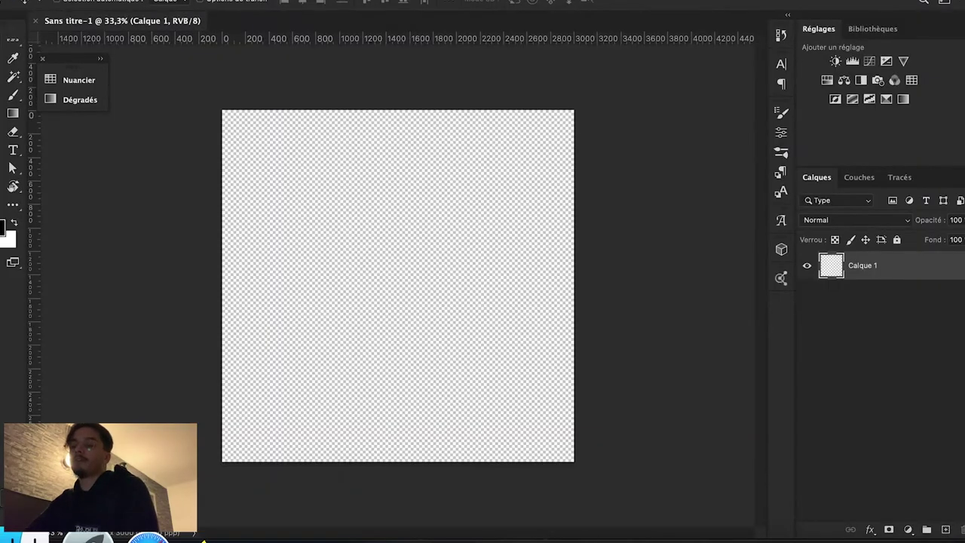
key(space)
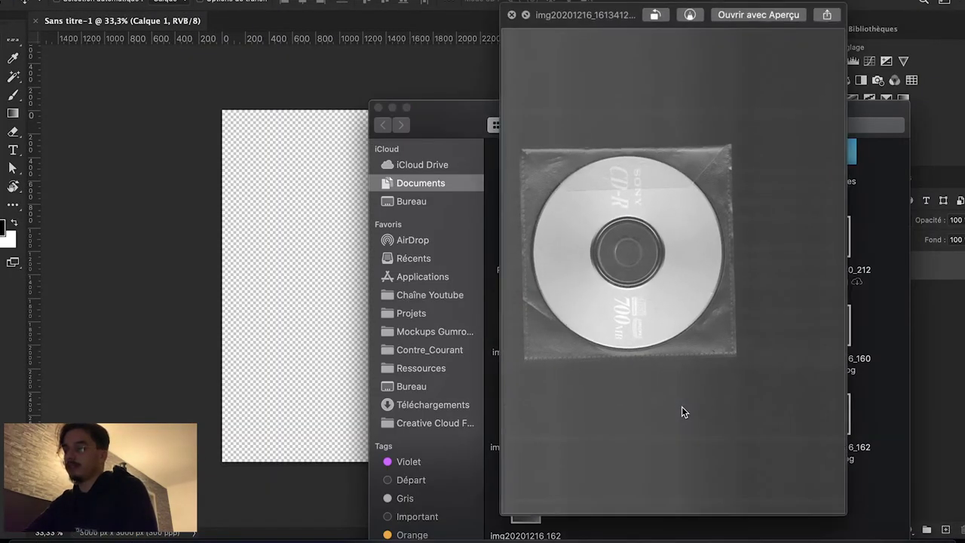
key(space)
Place the CD scan img20201216_16134121 on the canvas, scaled to fill it.
drag(682, 406, 328, 230)
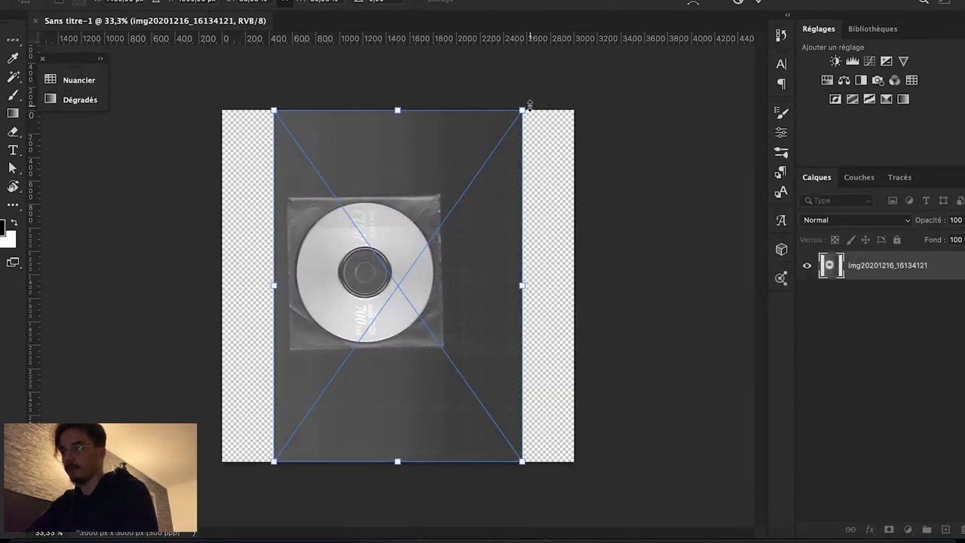
drag(530, 106, 592, 9)
drag(506, 179, 551, 211)
drag(641, 307, 668, 310)
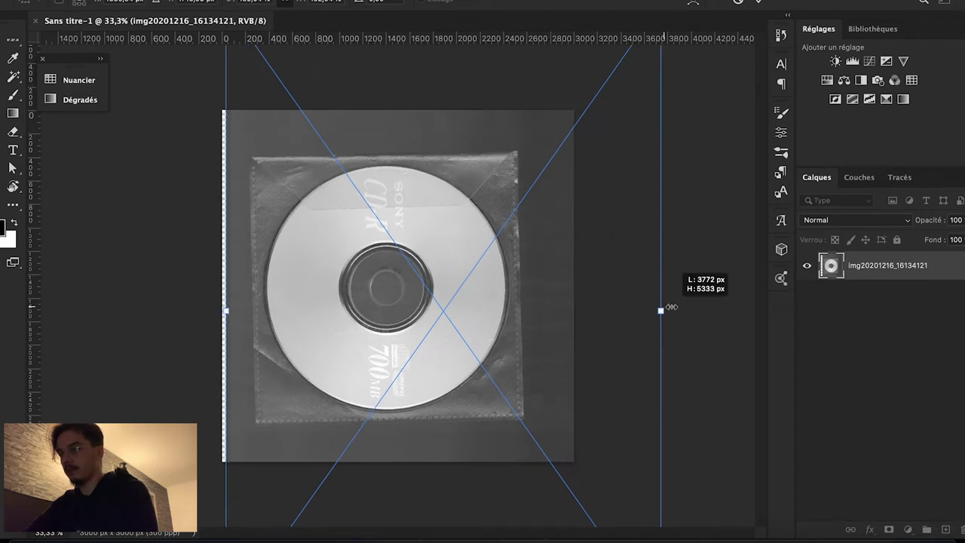
key(Return)
key(ctrl+plus)
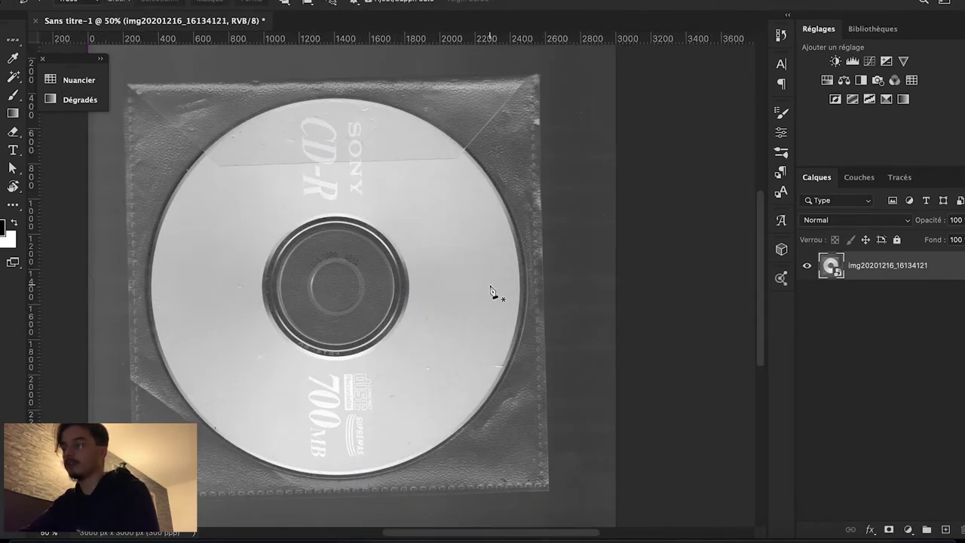
Duplicate the CD scan layer and rename the copy CD.
alt+click(490, 286)
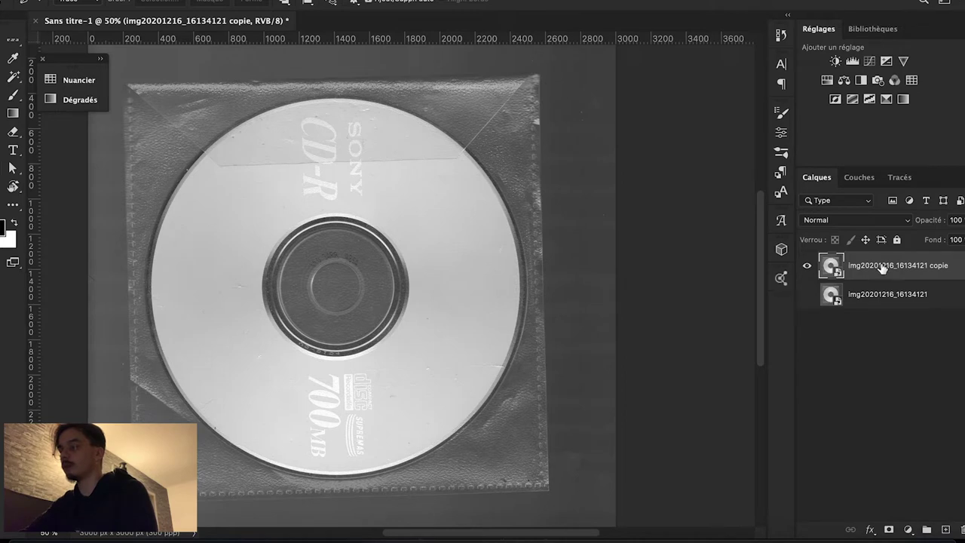
double_click(883, 267)
text(C)
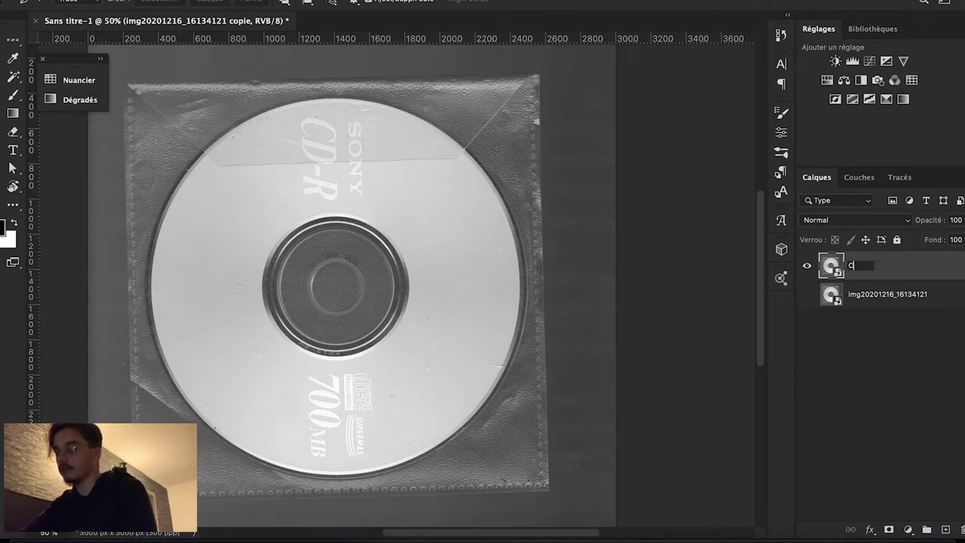
text(D)
key(Return)
Mask the CD layer to the sleeve outline path, then select the original scan layer.
drag(181, 106, 265, 129)
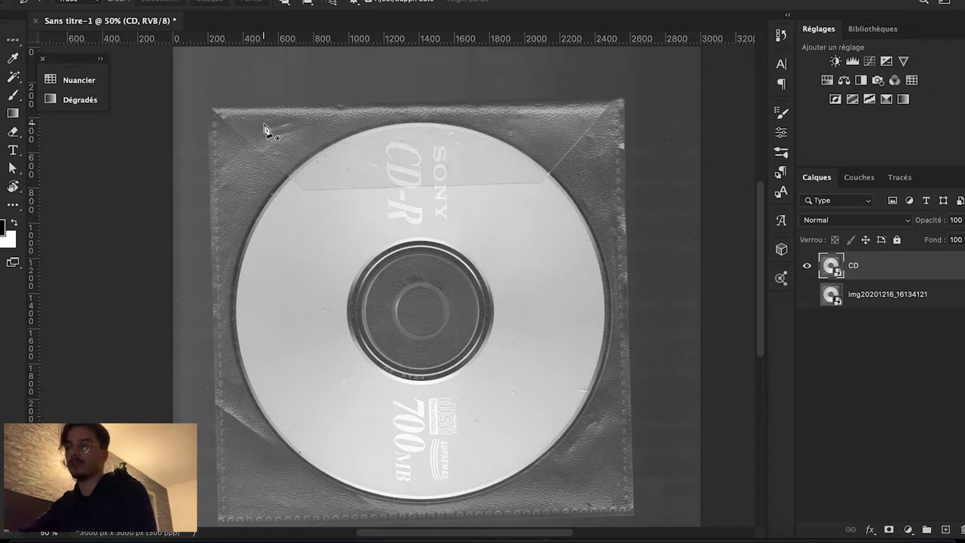
scroll(266, 130, up, 2)
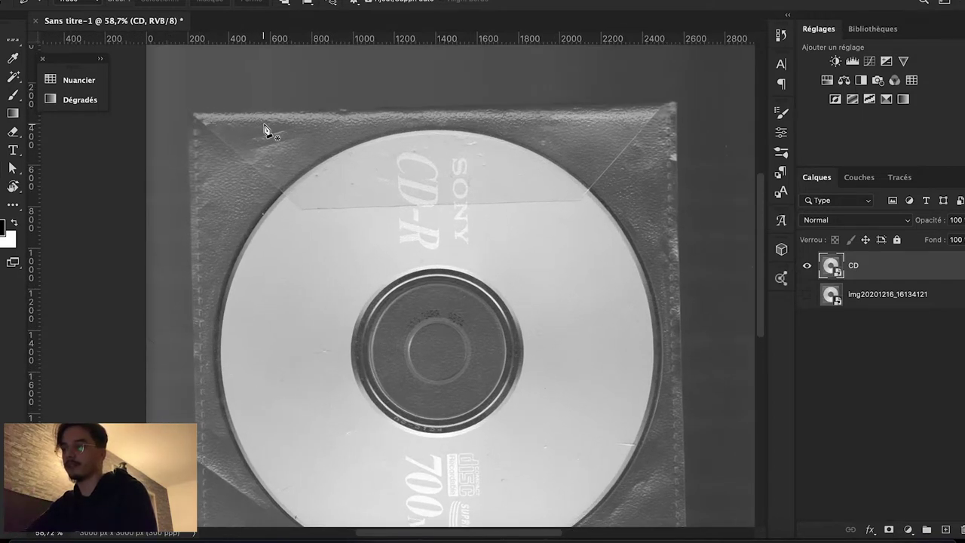
scroll(226, 122, up, 1)
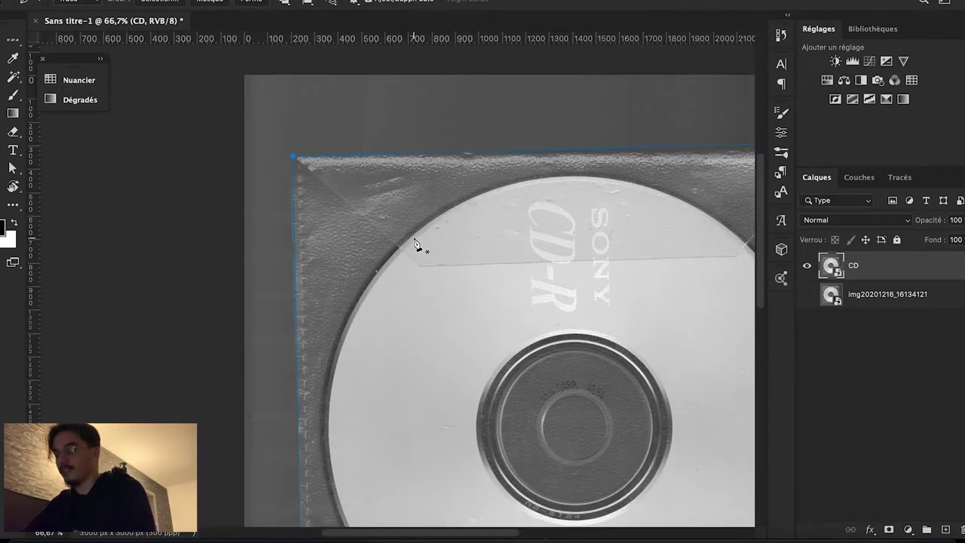
right_click(414, 239)
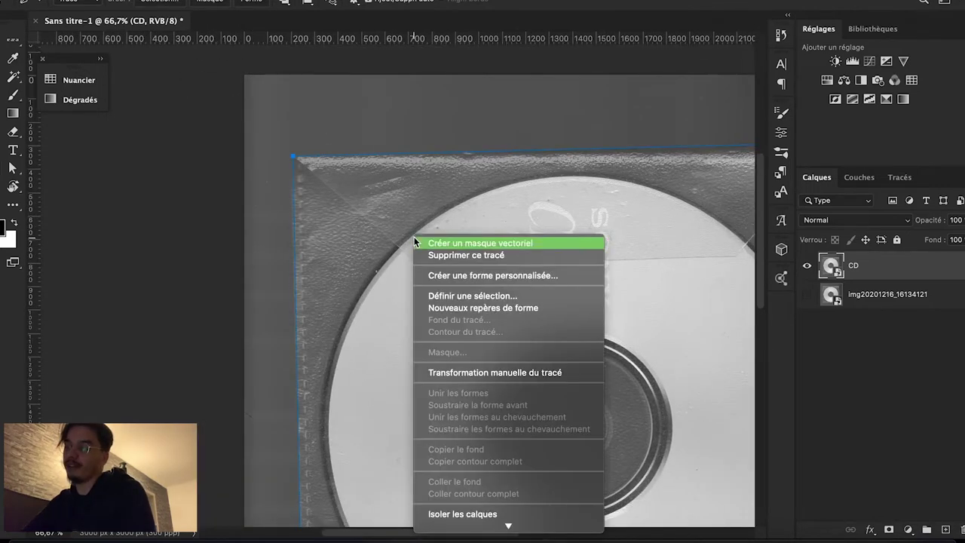
click(452, 296)
key(Return)
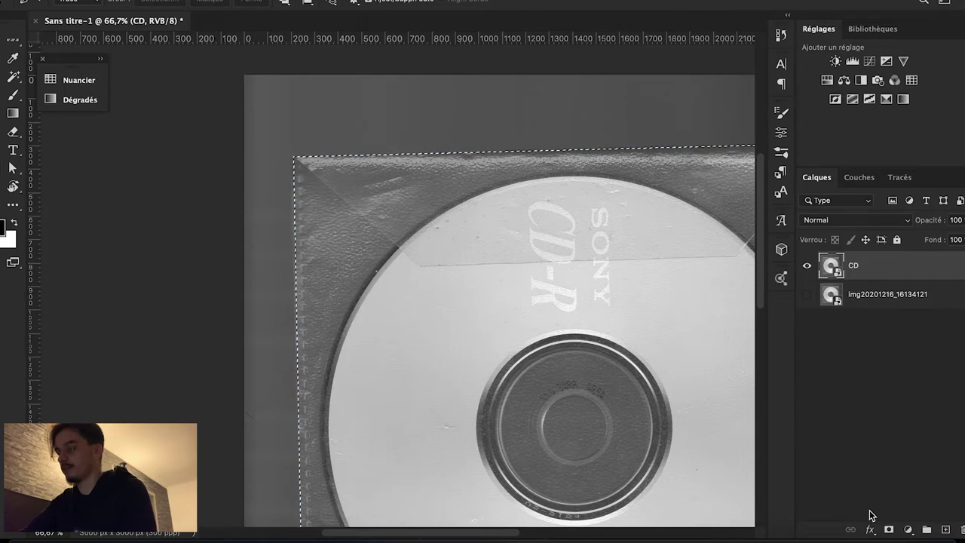
click(887, 530)
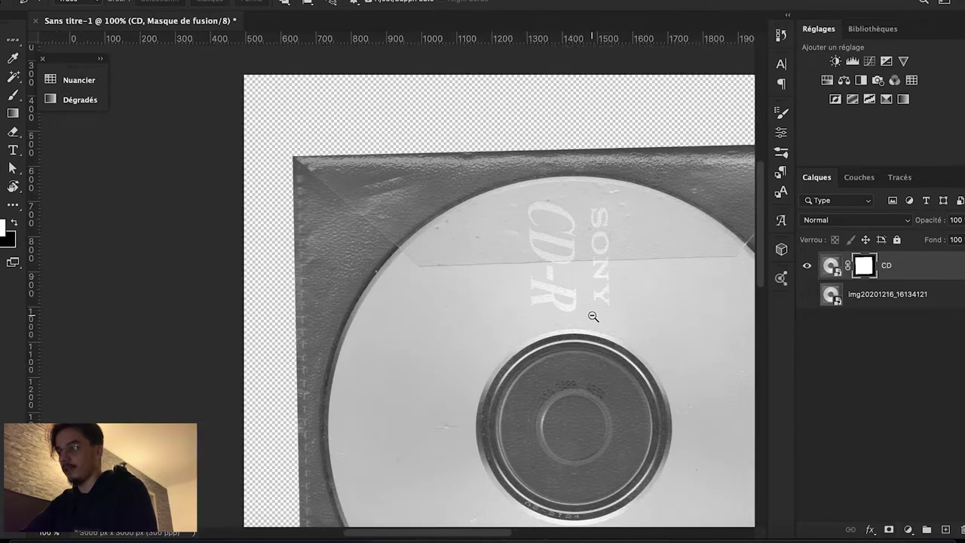
scroll(593, 317, down, 1)
click(907, 293)
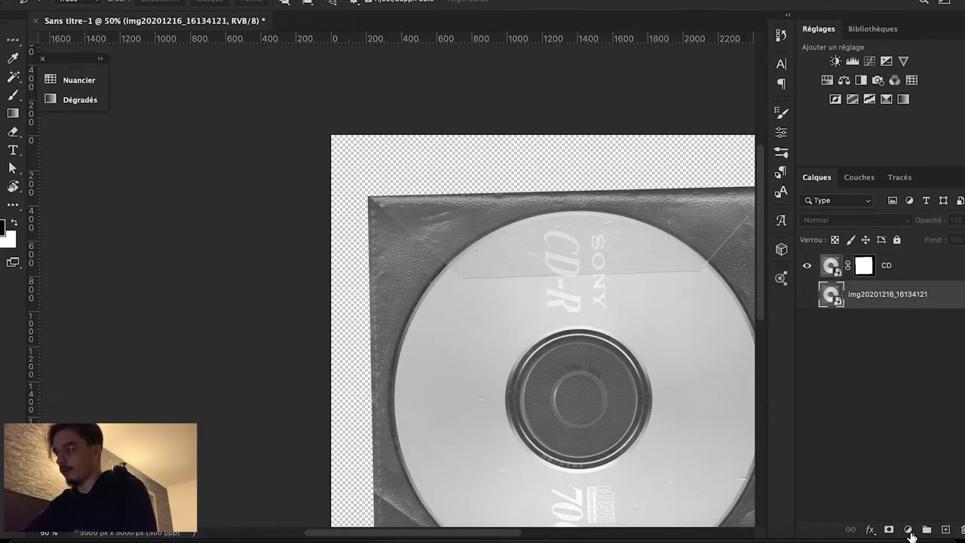
Add a black solid colour fill layer named background.
click(909, 530)
click(852, 264)
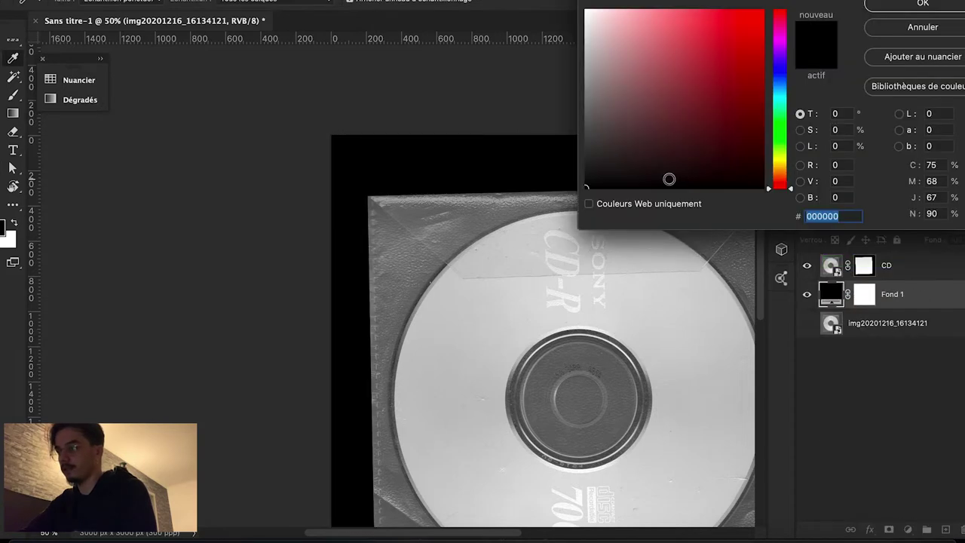
key(Return)
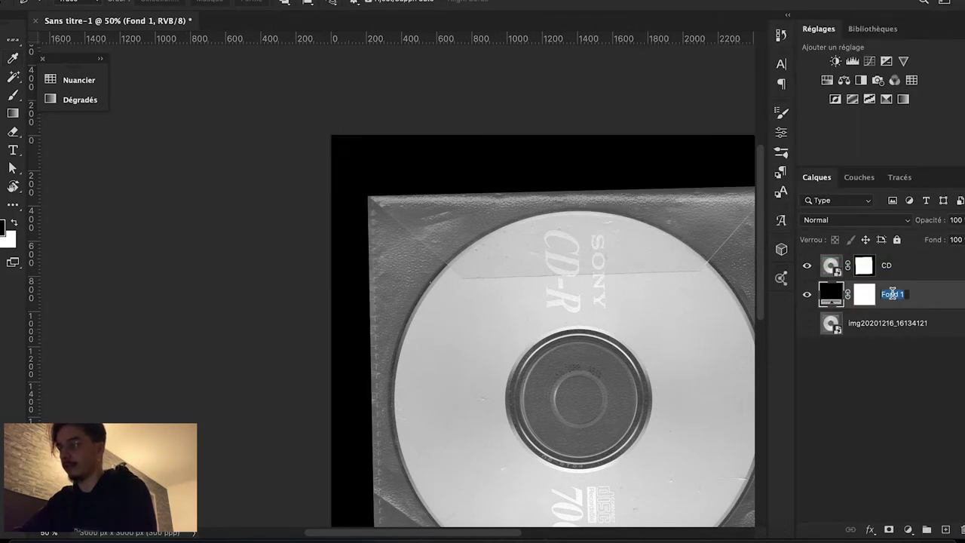
key(Return)
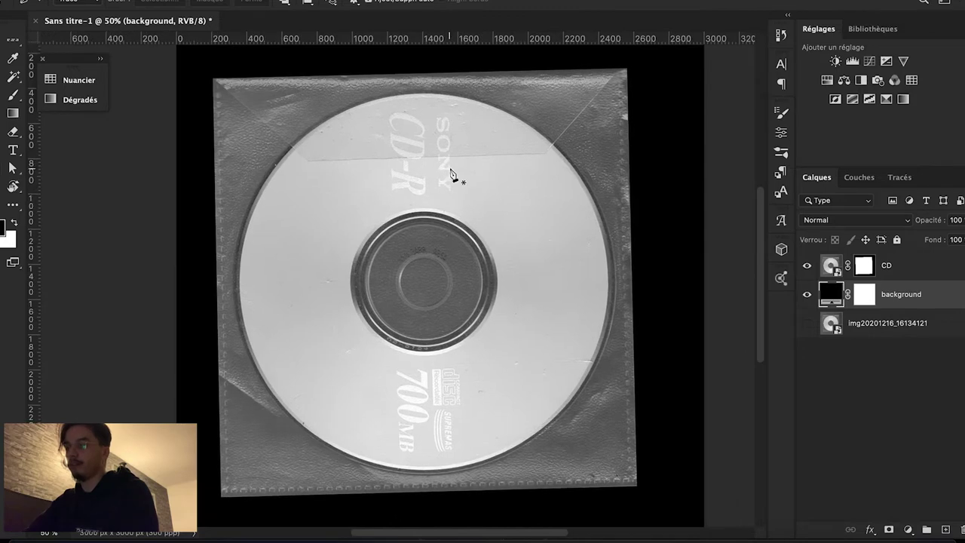
scroll(521, 221, down, 5)
Add a Courbes 1 curves adjustment above CD, lowering the curve to deepen shadows.
click(888, 267)
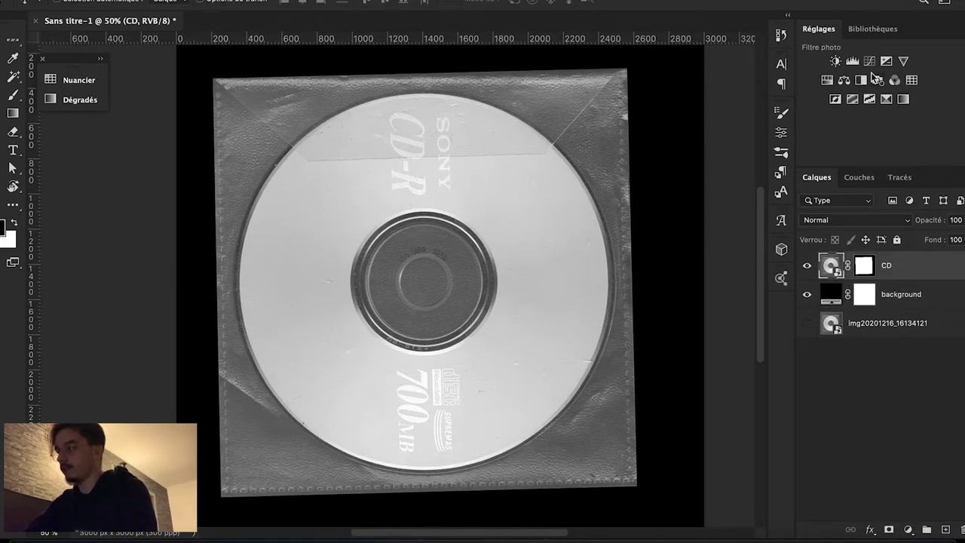
click(870, 61)
drag(707, 220, 712, 241)
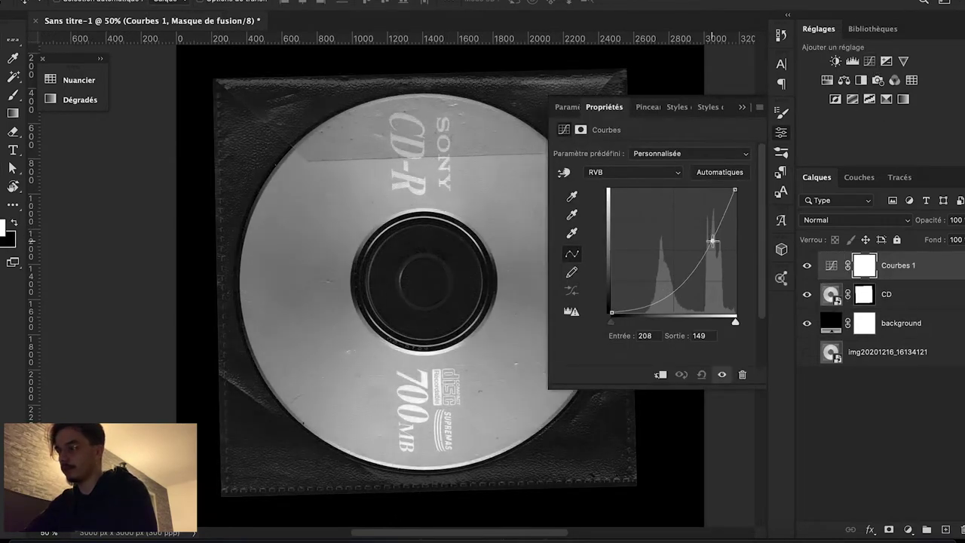
click(658, 306)
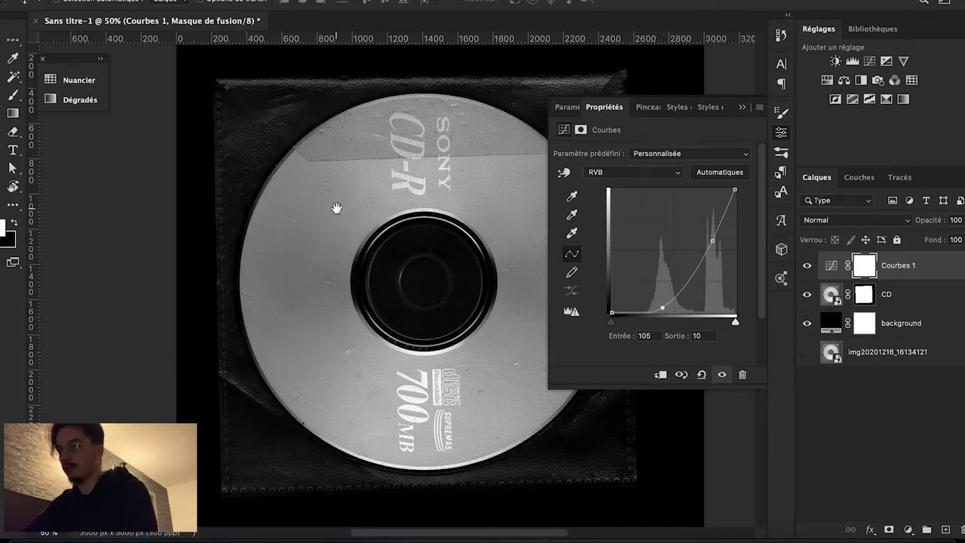
drag(336, 208, 259, 209)
Set guides at the CD's edges and draw an elliptical selection of about 2110 × 2141 px around the disc.
key(ctrl+minus)
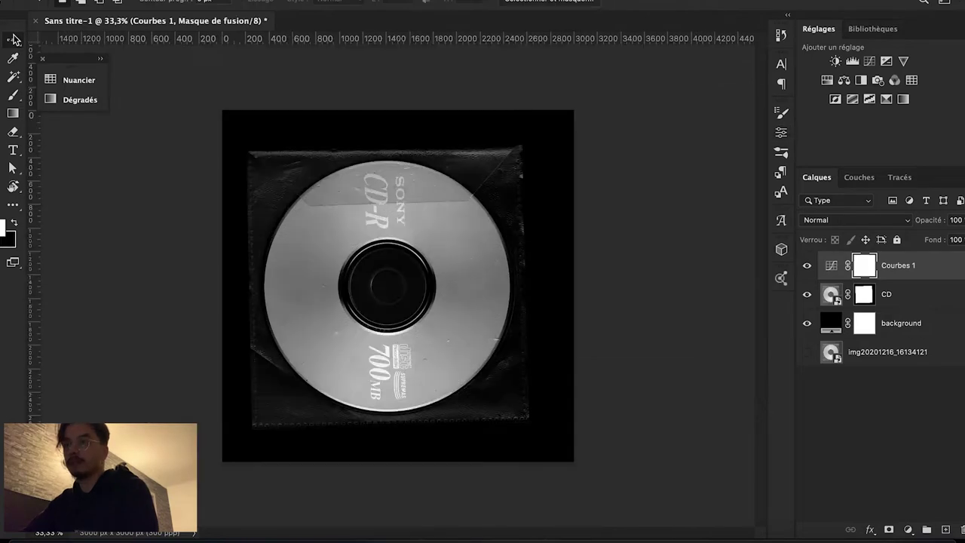
right_click(13, 39)
click(44, 61)
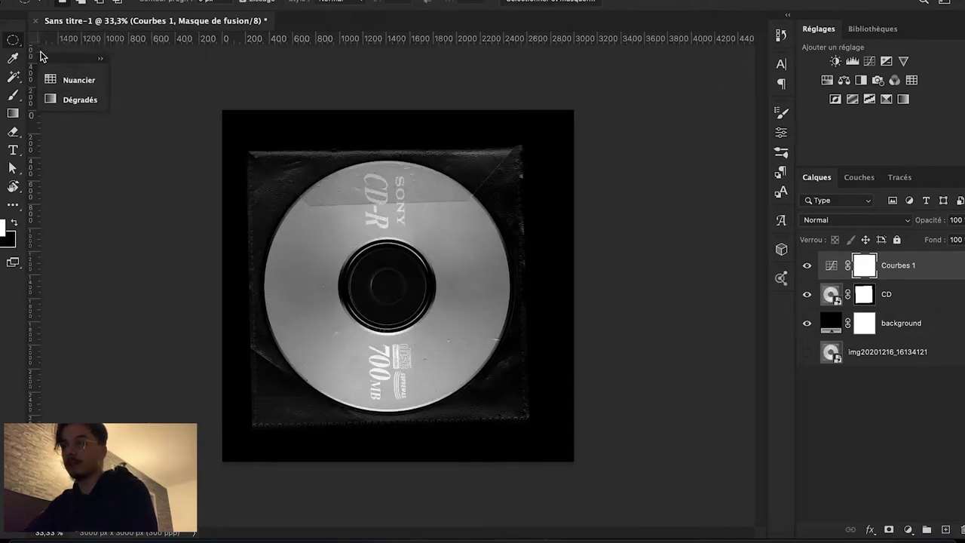
click(310, 249)
drag(406, 38, 438, 117)
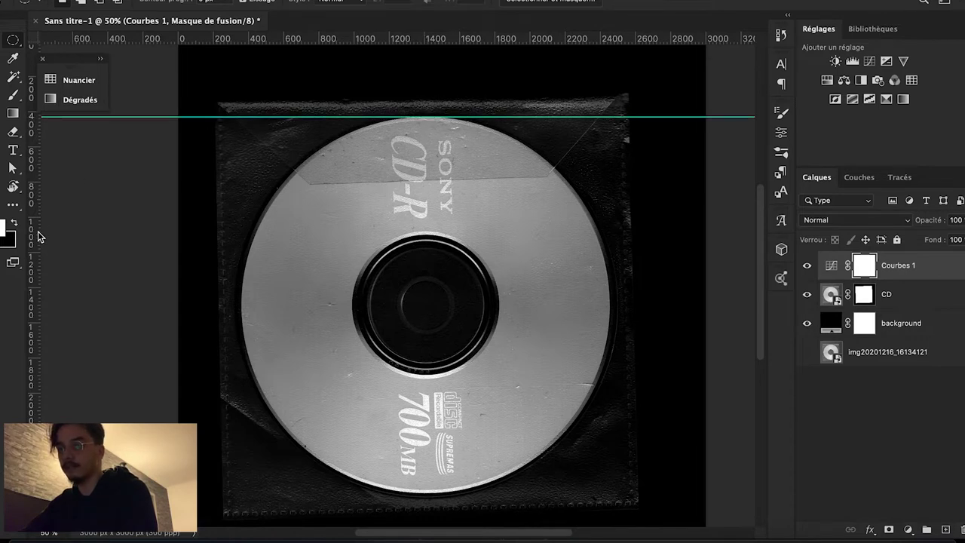
mouse_move(38, 237)
mouse_down()
mouse_move(144, 226)
mouse_move(218, 241)
mouse_move(241, 117)
mouse_up()
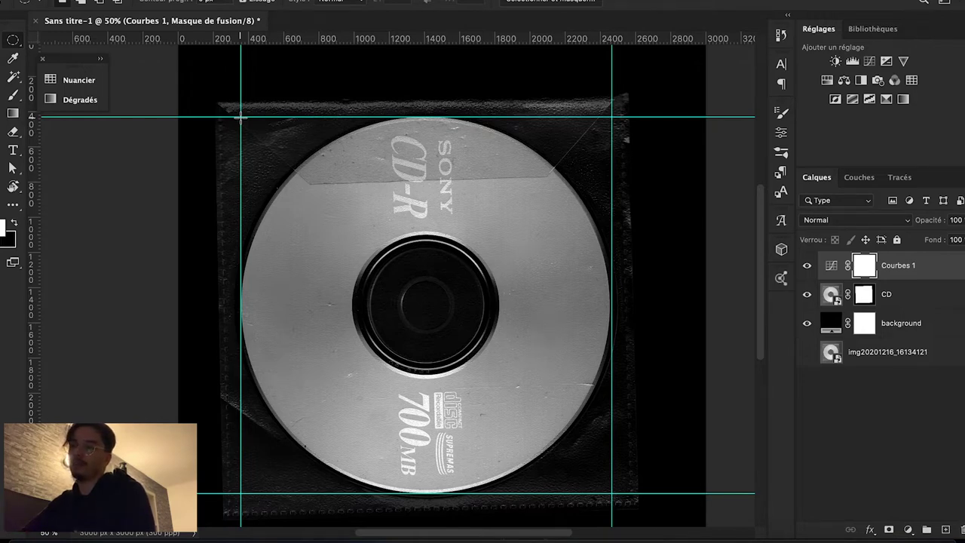
mouse_move(241, 117)
mouse_down()
mouse_move(621, 481)
mouse_move(613, 494)
mouse_up()
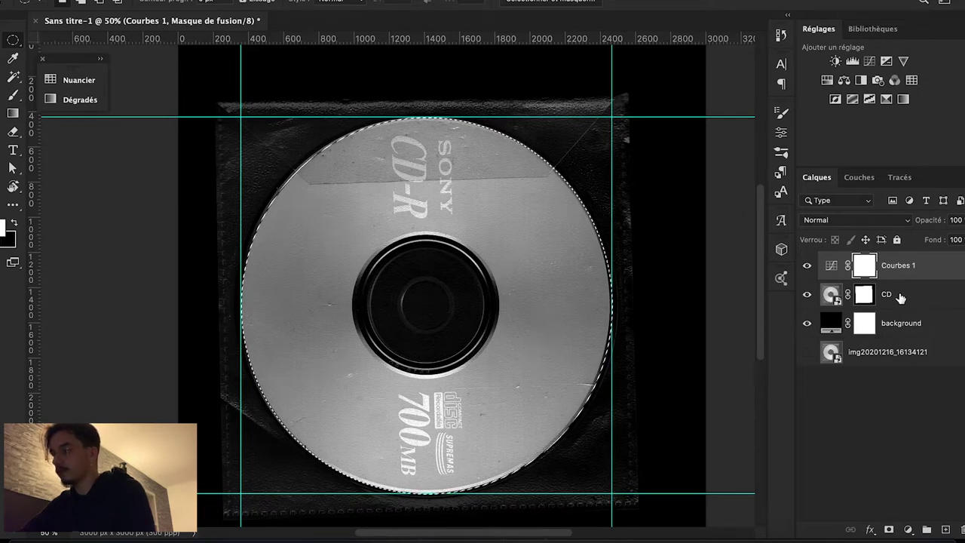
Add an ff0000 solid colour fill layer and temporarily lower its opacity.
click(908, 531)
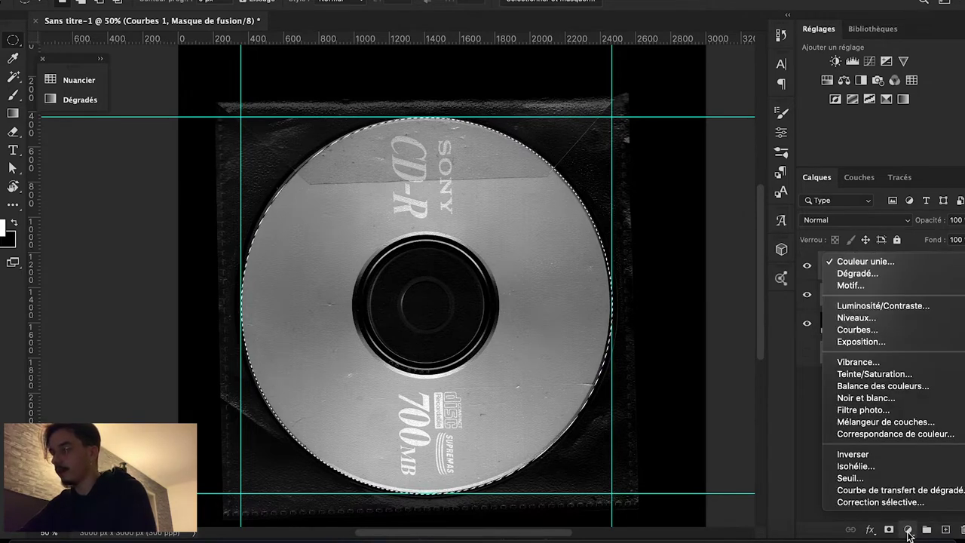
click(875, 260)
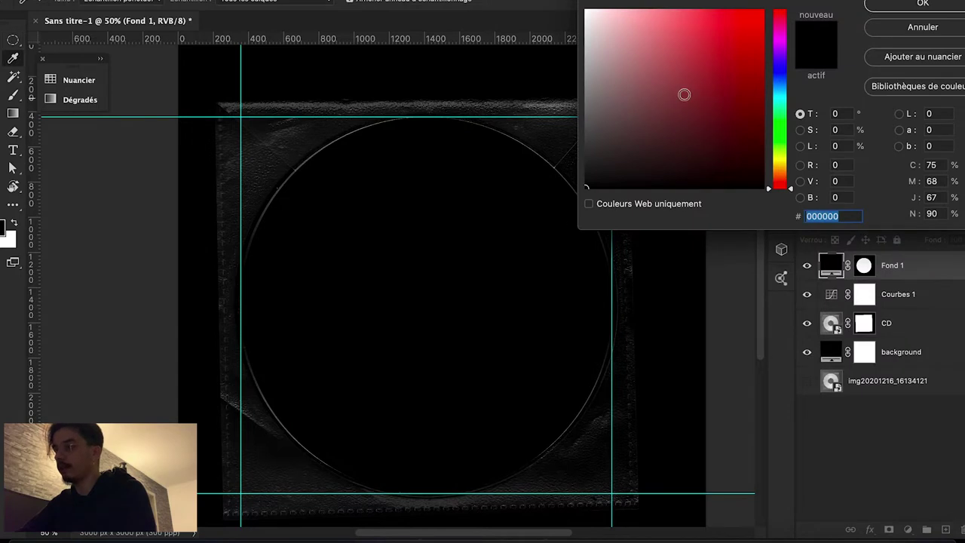
text(ff0000)
key(Return)
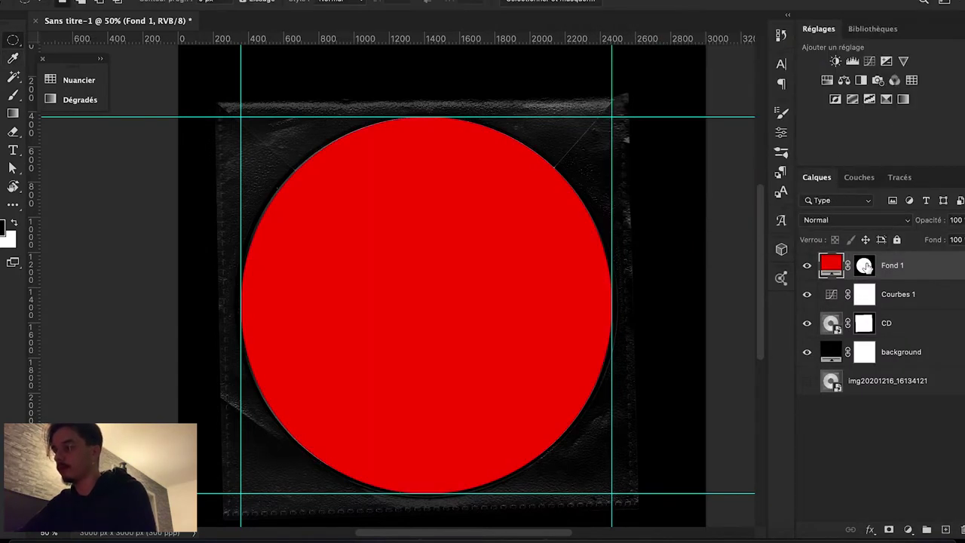
key(ctrl+semicolon)
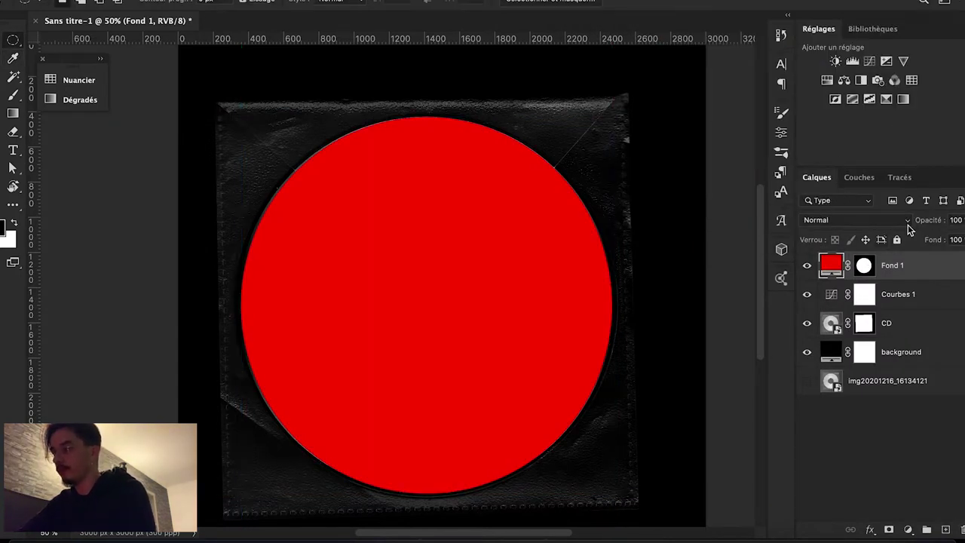
mouse_move(916, 220)
mouse_down()
mouse_move(895, 223)
mouse_move(901, 228)
mouse_up()
scroll(410, 264, up, 1)
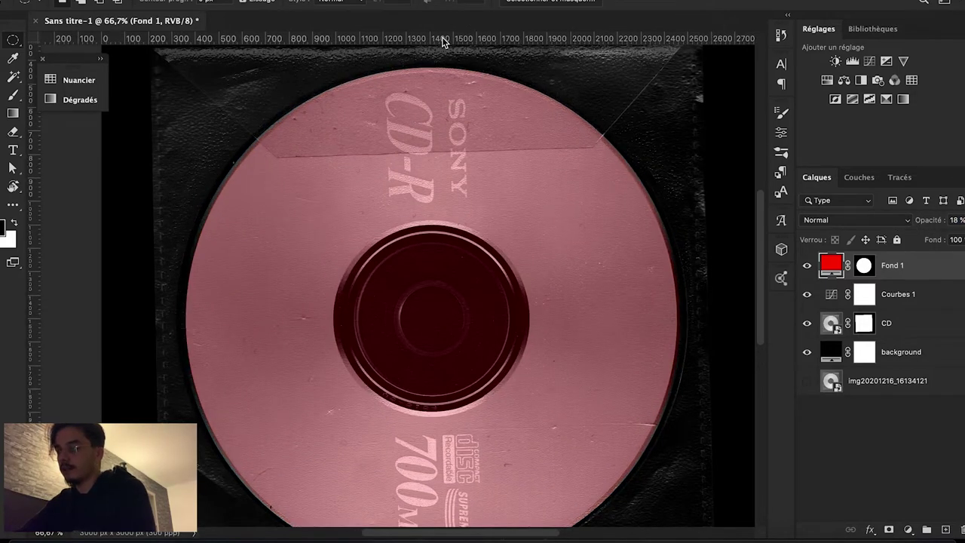
Cut the centre hole out of the red fill's mask and restore 100% opacity.
drag(443, 43, 433, 224)
drag(341, 223, 550, 411)
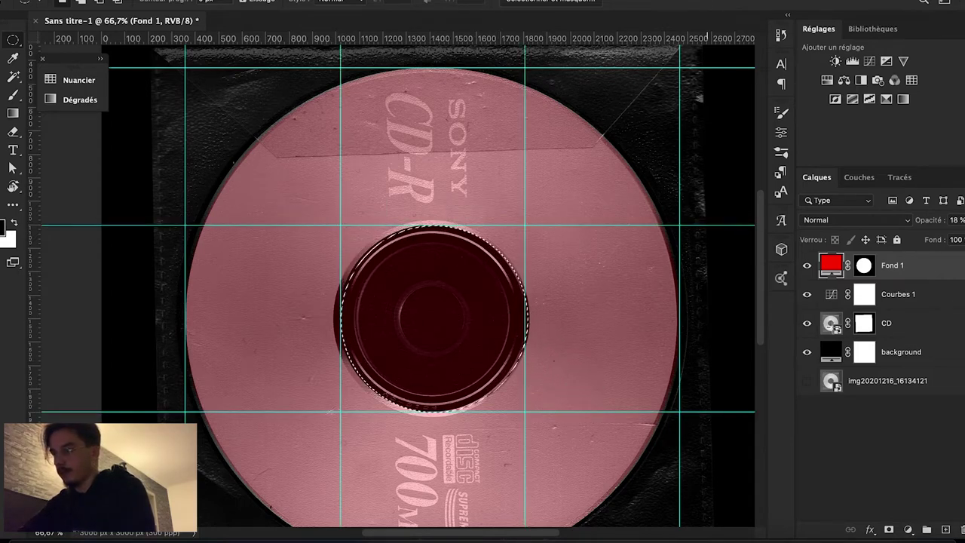
click(867, 266)
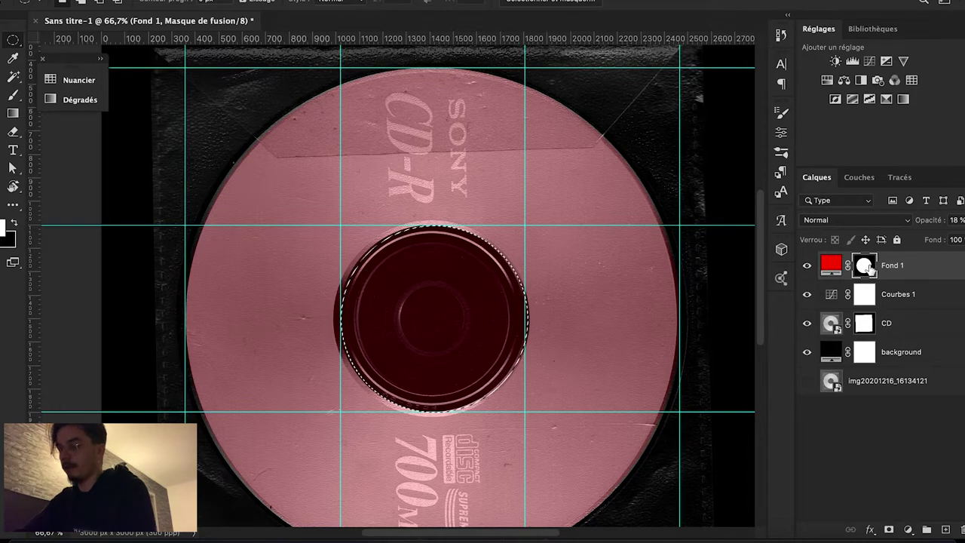
key(BackSpace)
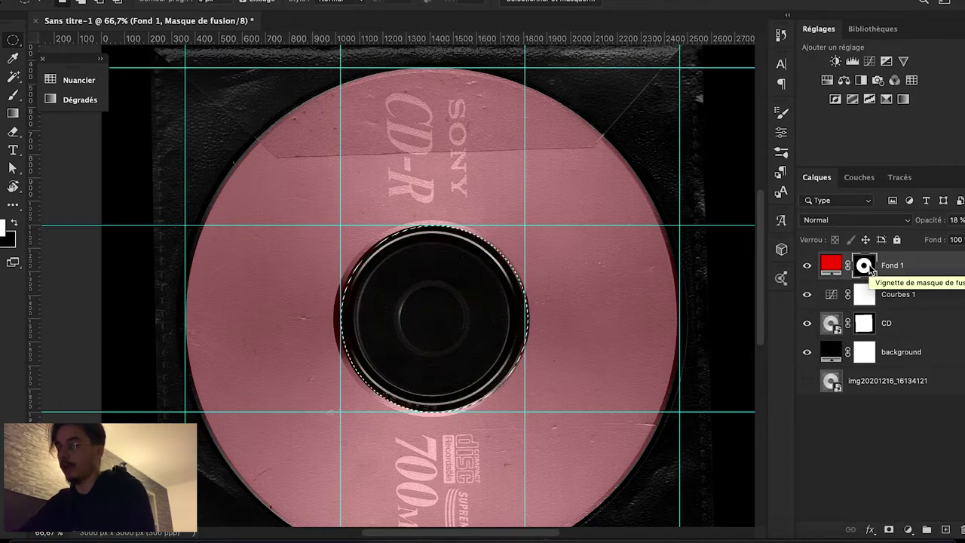
click(631, 294)
alt+click(561, 305)
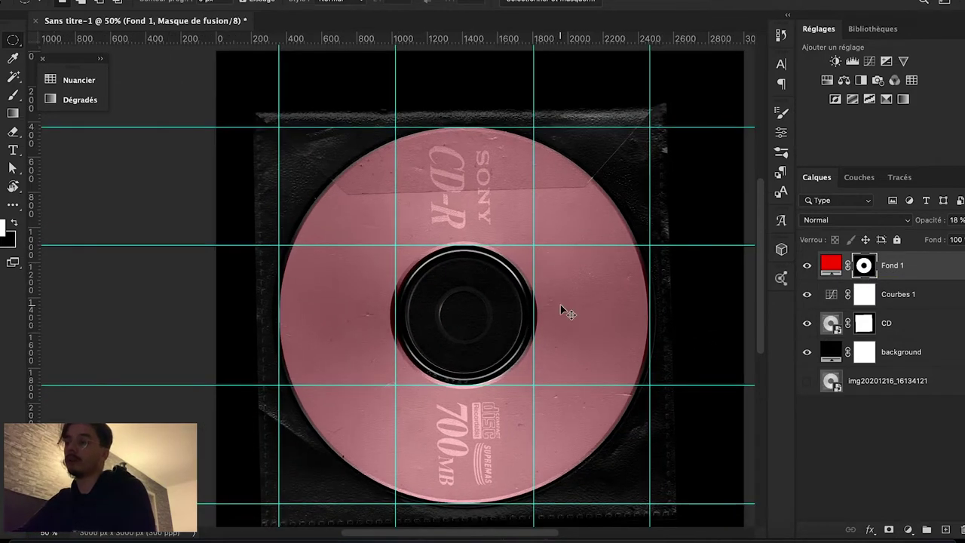
key(ctrl+semicolon)
alt+click(561, 305)
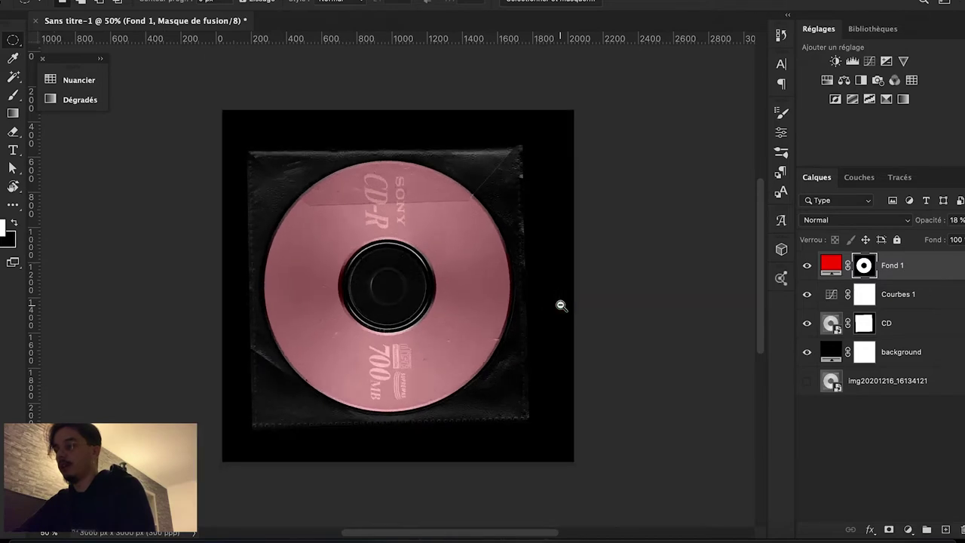
click(829, 265)
key(Return)
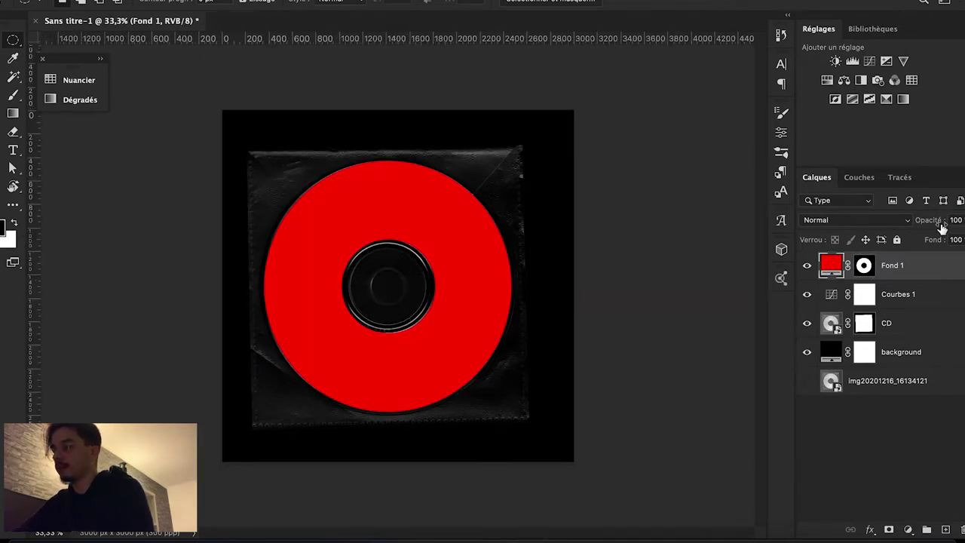
Set the red fill's blend mode to Produit (Multiply) so the CD printing shows through.
click(908, 220)
click(843, 259)
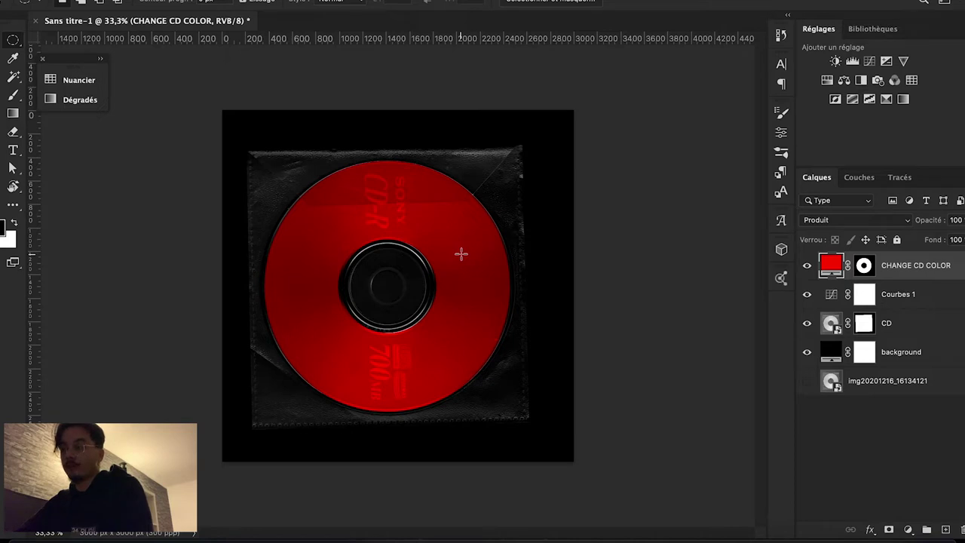
click(480, 294)
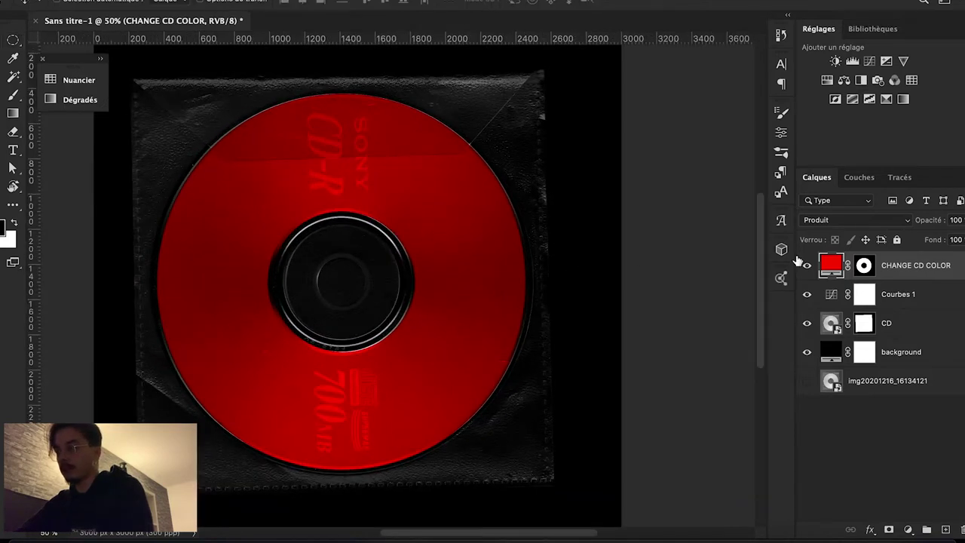
Preview blue and green colours for the fill, then cancel to keep red.
double_click(829, 264)
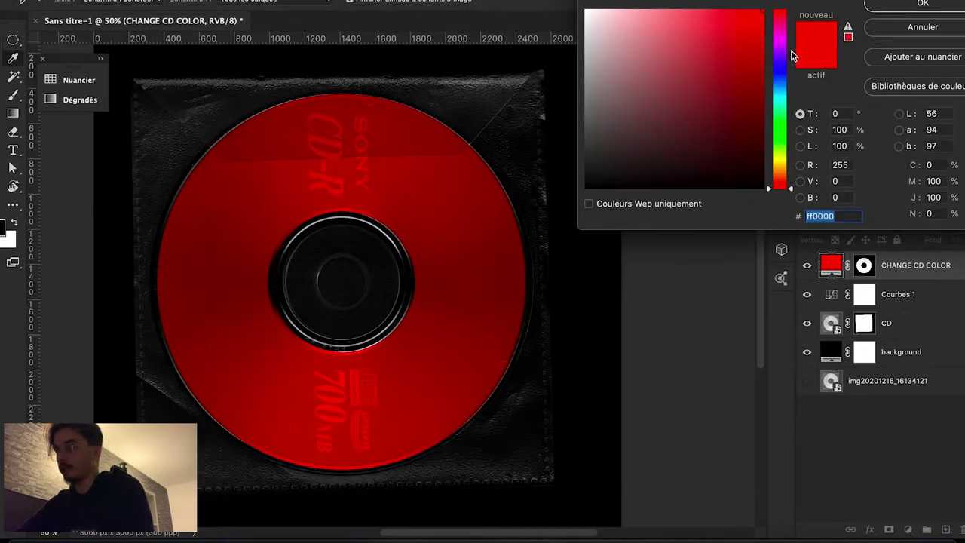
click(775, 66)
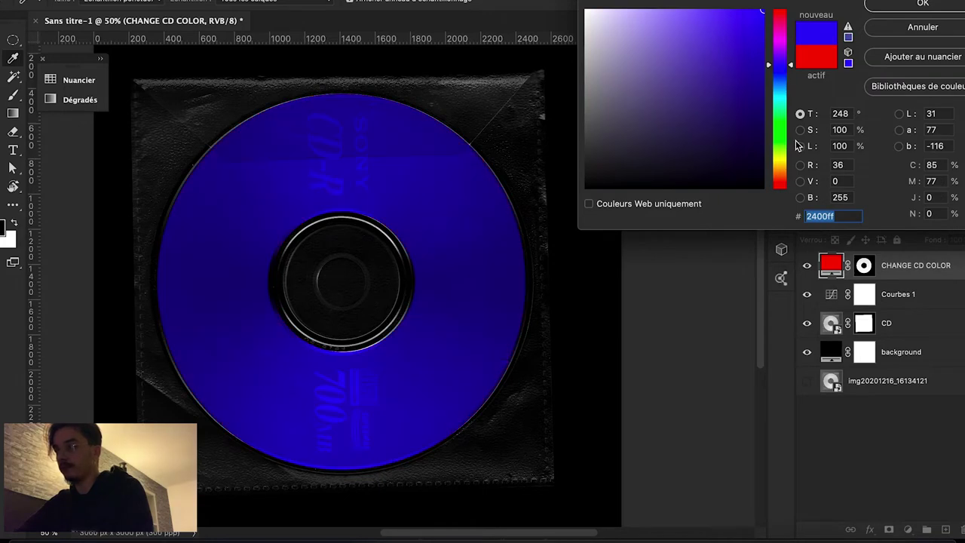
click(774, 131)
click(705, 92)
click(751, 11)
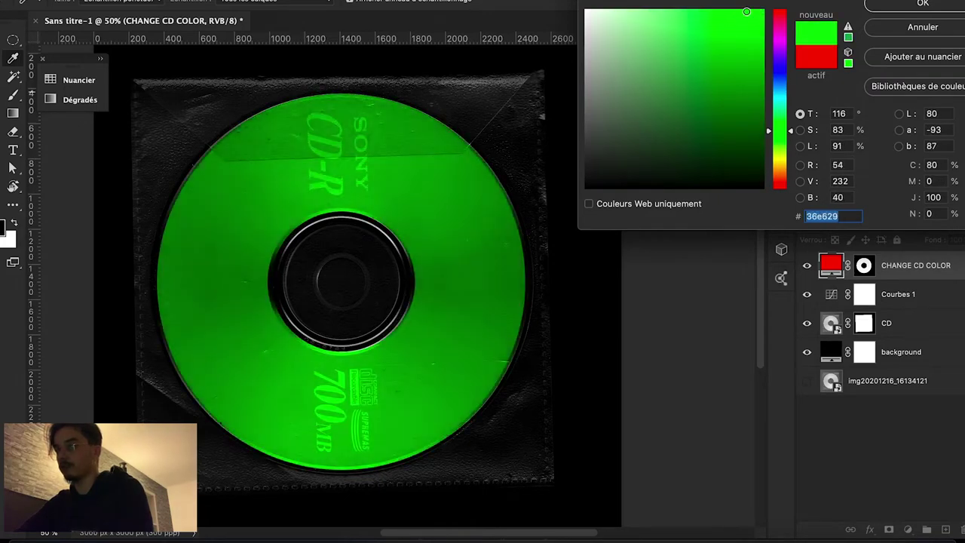
click(937, 28)
scroll(227, 160, up, 1)
Move the top and bottom guides to the CD's upper and lower edges.
scroll(226, 167, up, 1)
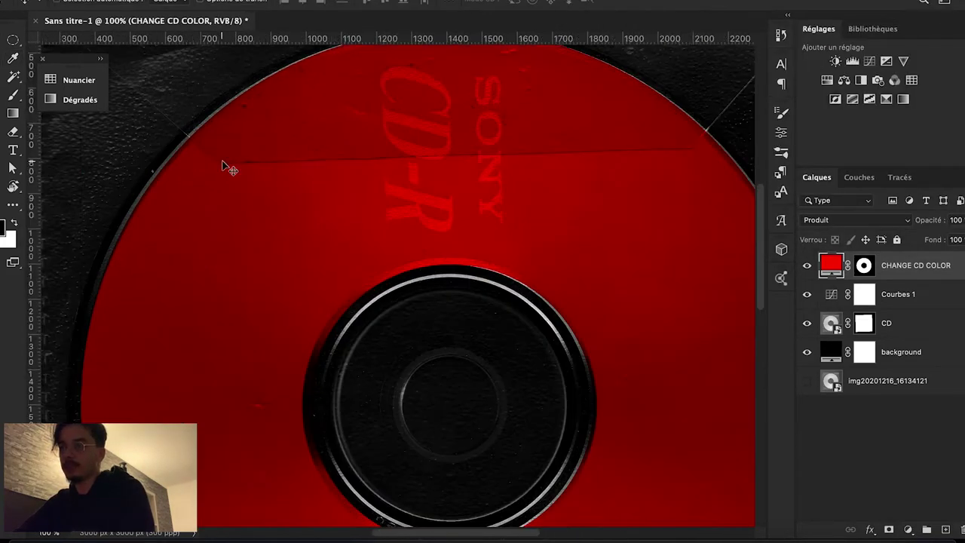
scroll(226, 168, up, 3)
scroll(227, 167, down, 1)
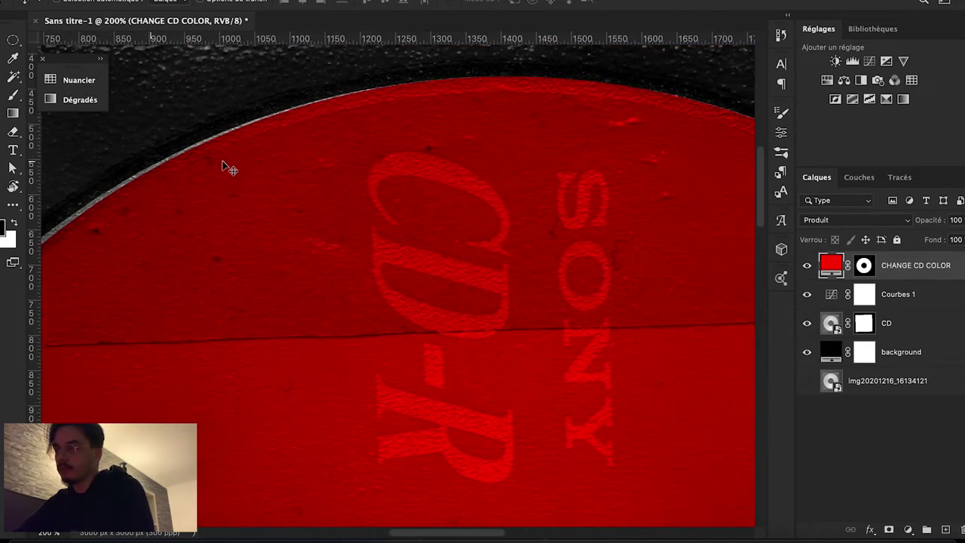
scroll(505, 175, right, 5)
scroll(505, 175, up, 2)
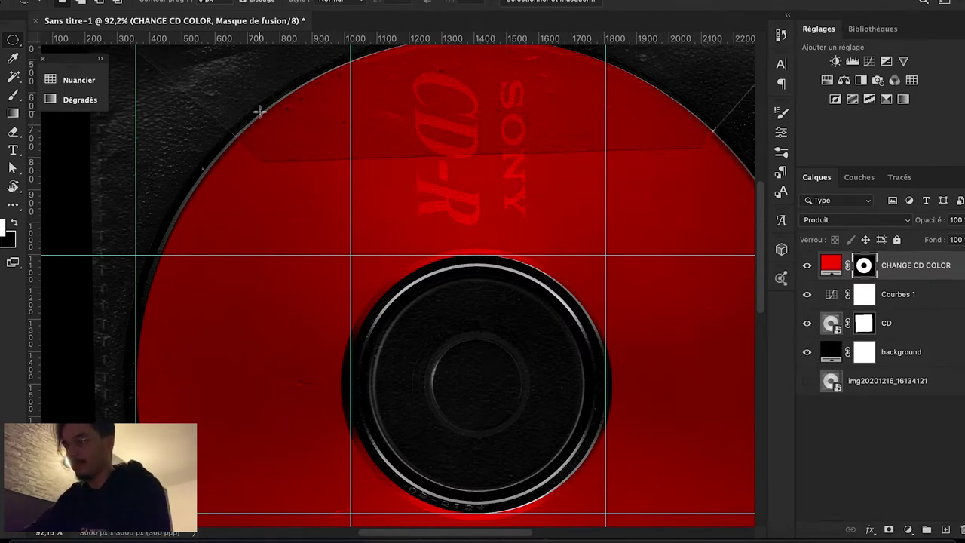
scroll(260, 112, down, 2)
key(v)
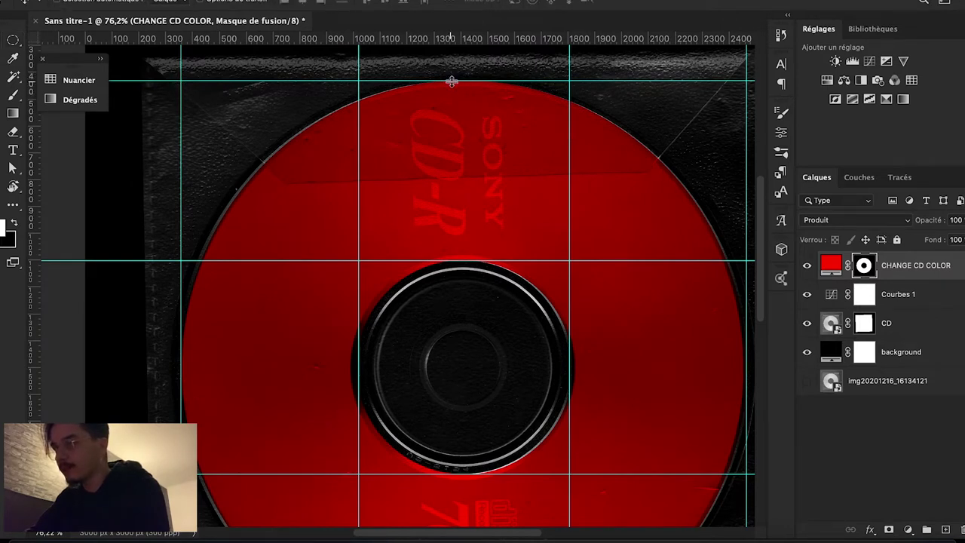
drag(452, 81, 450, 88)
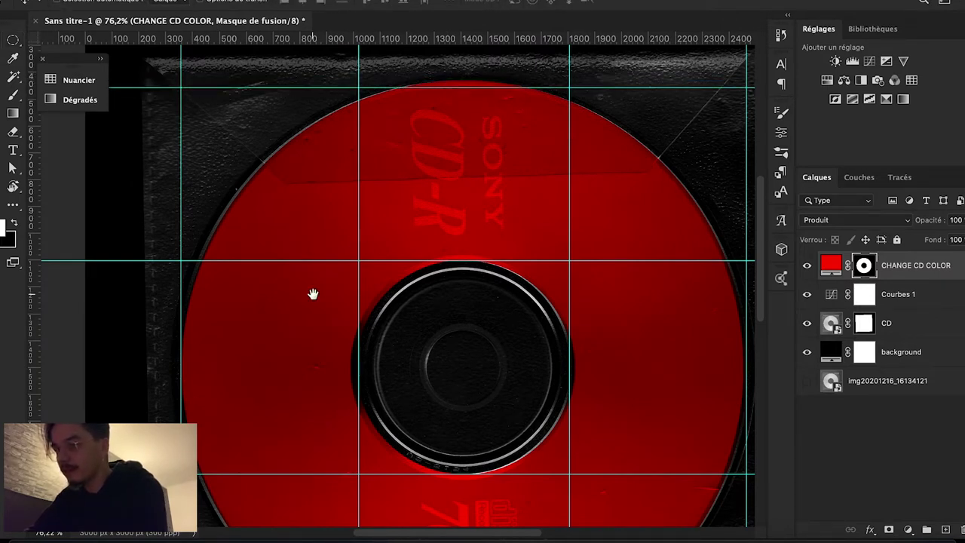
scroll(312, 291, down, 5)
scroll(313, 291, right, 3)
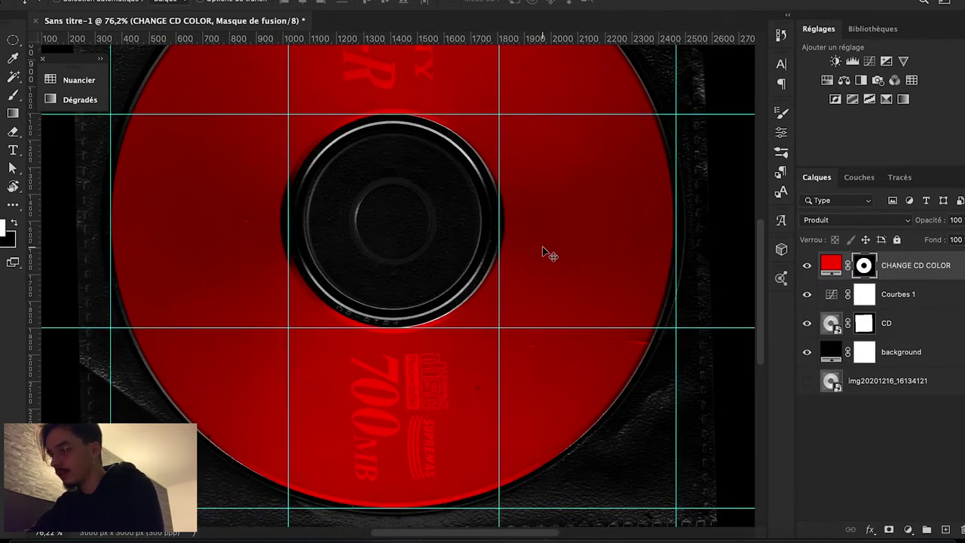
scroll(547, 254, up, 1)
scroll(548, 253, left, 1)
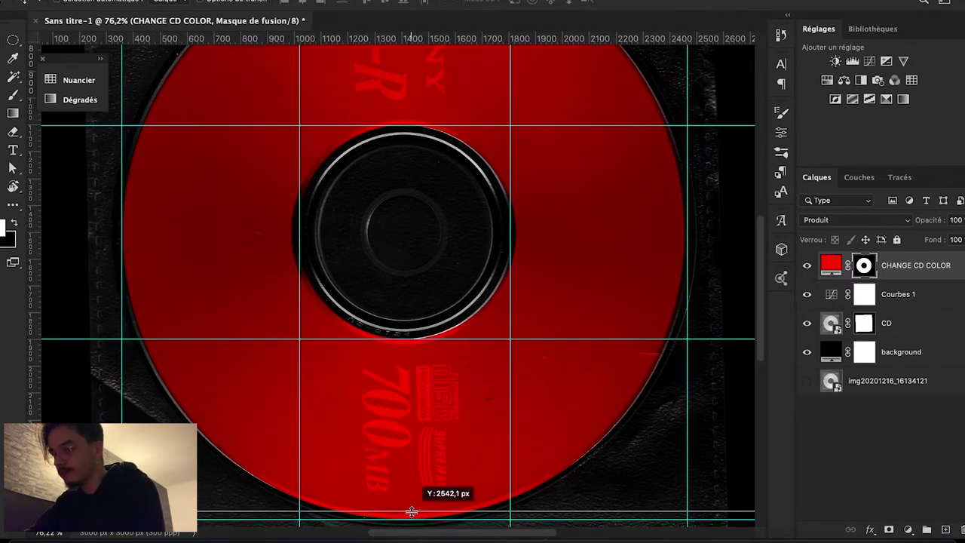
drag(412, 520, 412, 520)
Draw an elliptical selection of about 2132 × 2132 px along the disc's outer rim.
key(ctrl+minus)
key(ctrl+minus)
key(m)
mouse_move(232, 56)
mouse_down()
mouse_move(689, 431)
mouse_move(682, 427)
mouse_up()
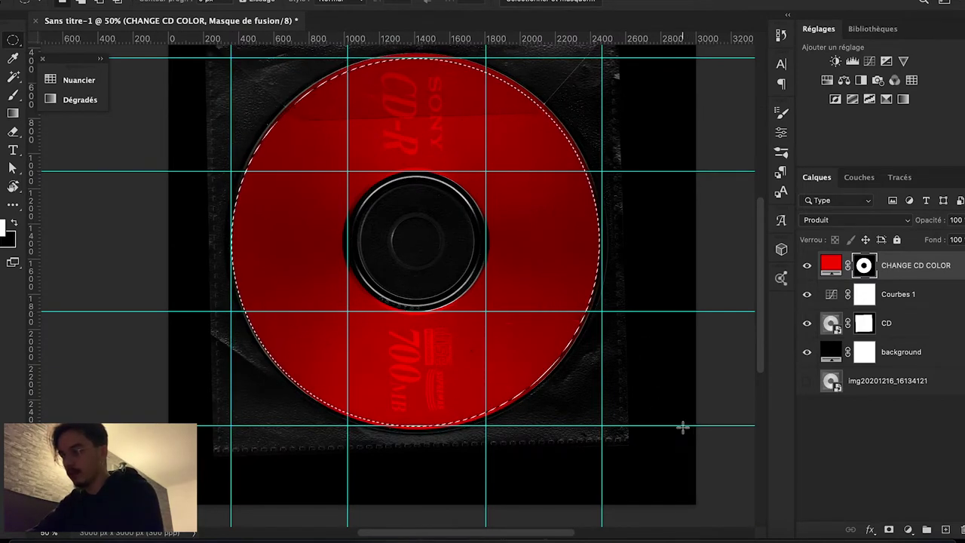
Invert the disc selection and brush red spill off the top and lower-right rim.
right_click(527, 186)
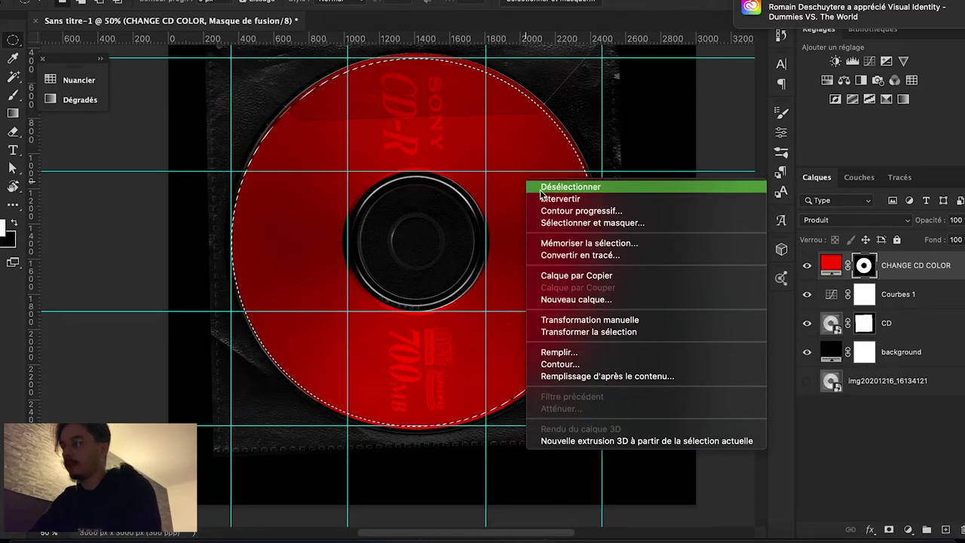
click(558, 198)
key(b)
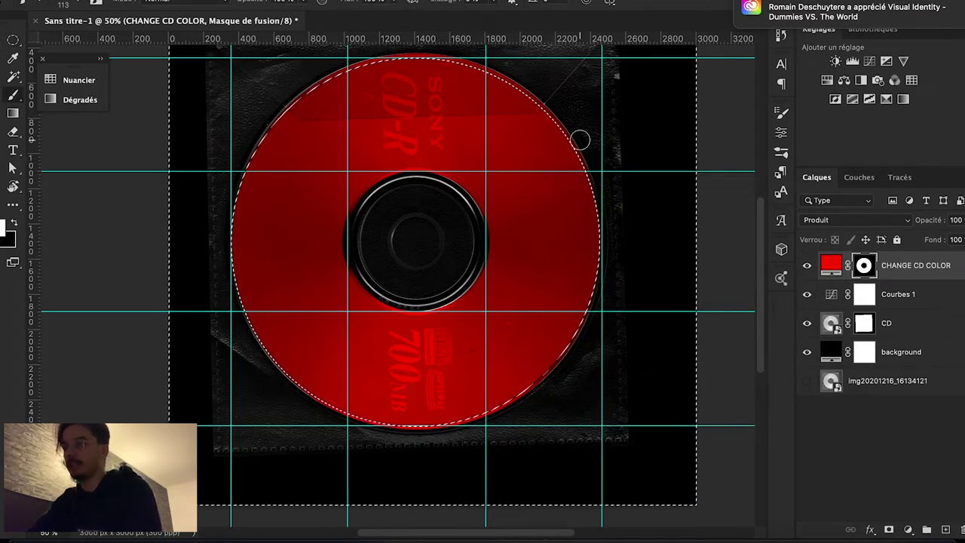
mouse_move(550, 113)
mouse_down()
mouse_move(485, 98)
mouse_move(291, 118)
mouse_up()
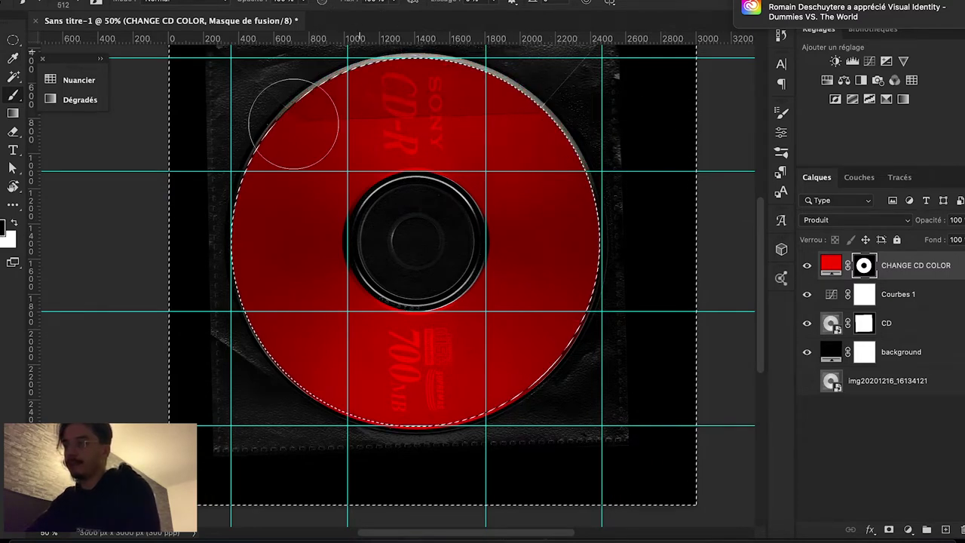
drag(414, 414, 626, 257)
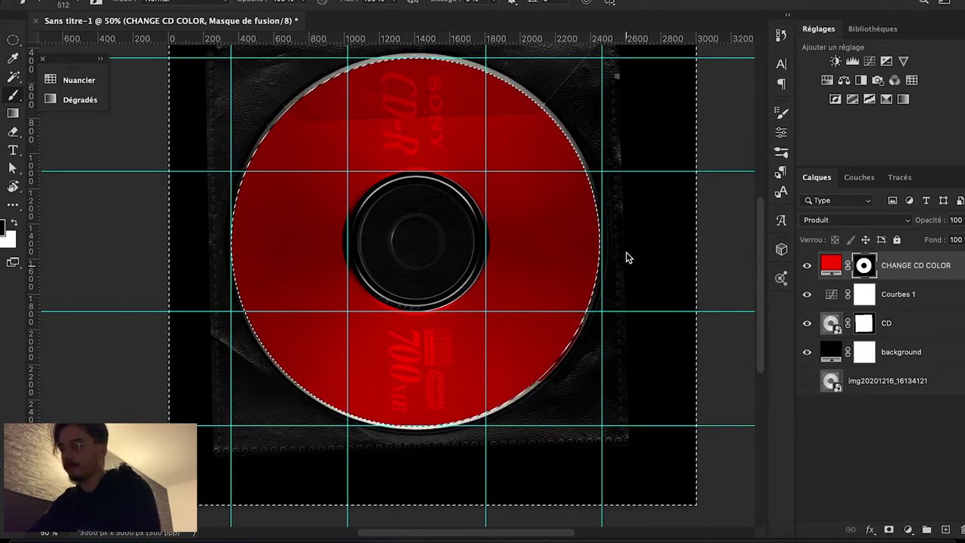
key(ctrl+d)
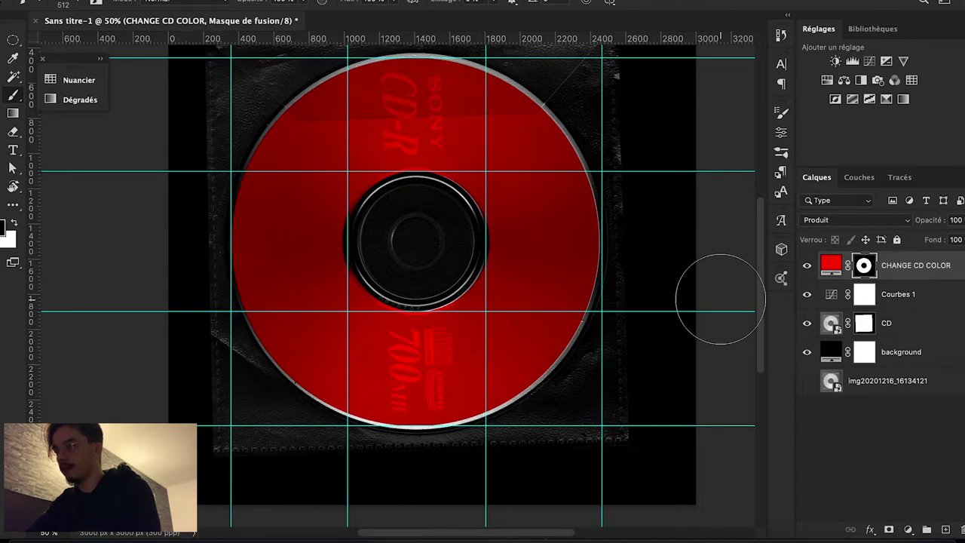
Zoom into the disc edge, reselect the disc and touch up the mask, undoing a stray dab.
ctrl+click(611, 226)
ctrl+click(498, 215)
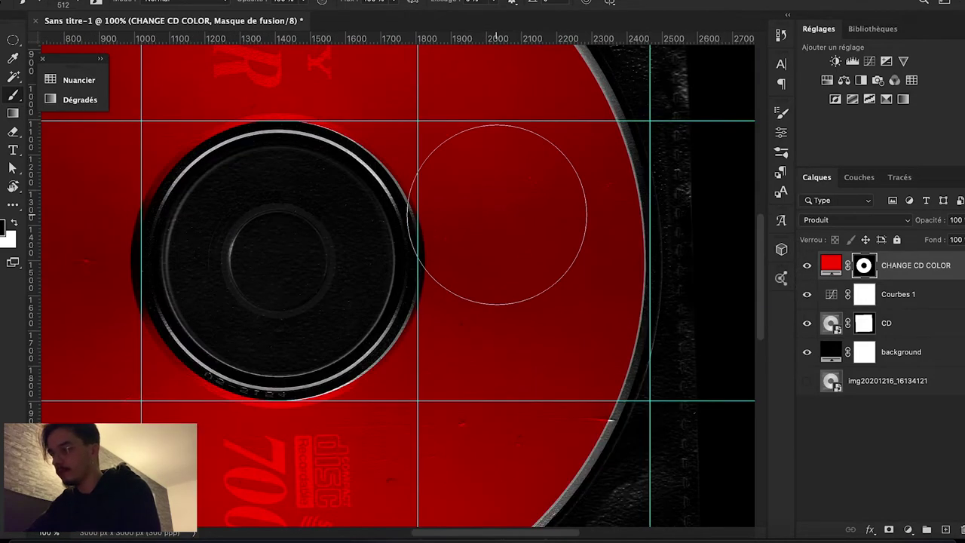
scroll(497, 215, right, 5)
scroll(497, 215, up, 1)
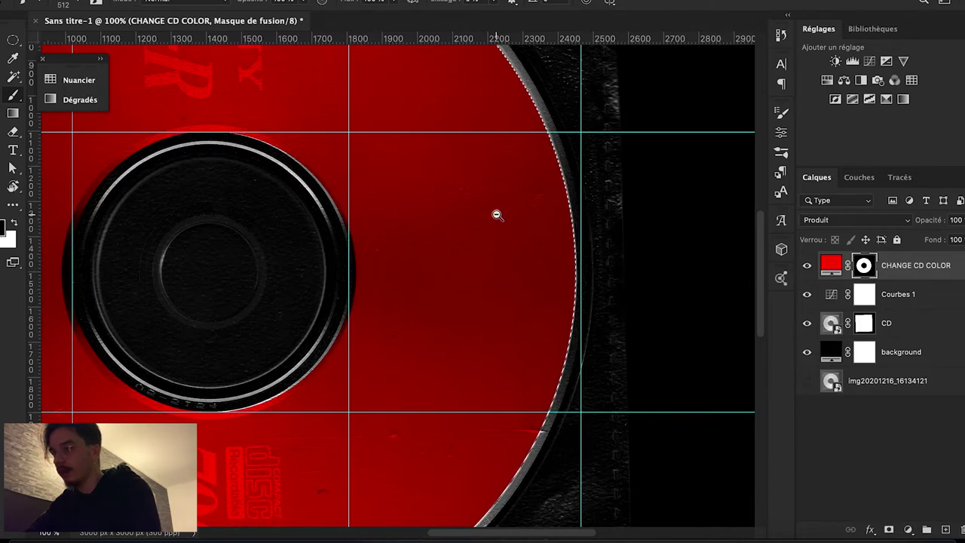
key(ctrl+shift+d)
ctrl+alt+click(498, 215)
scroll(497, 215, left, 3)
scroll(497, 215, up, 12)
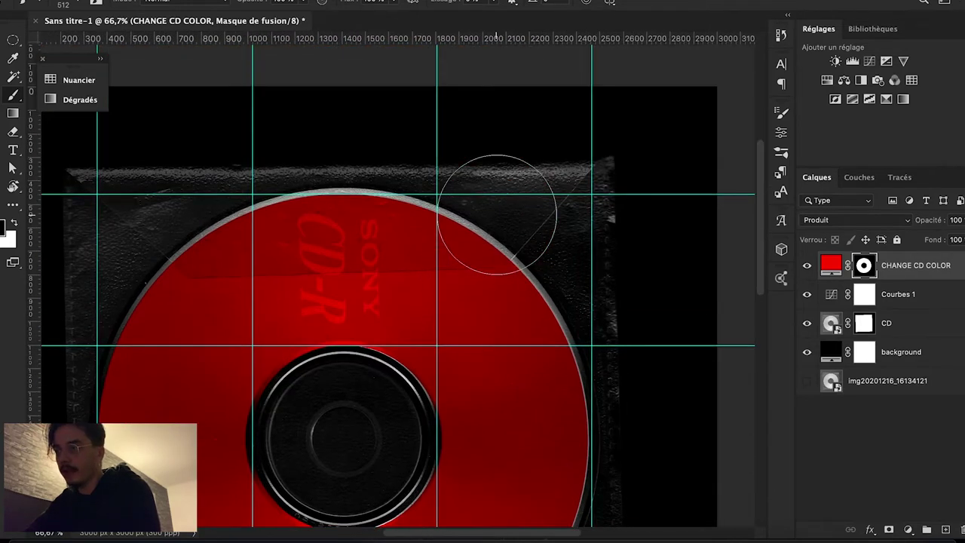
scroll(497, 215, down, 4)
click(532, 314)
scroll(532, 315, up, 5)
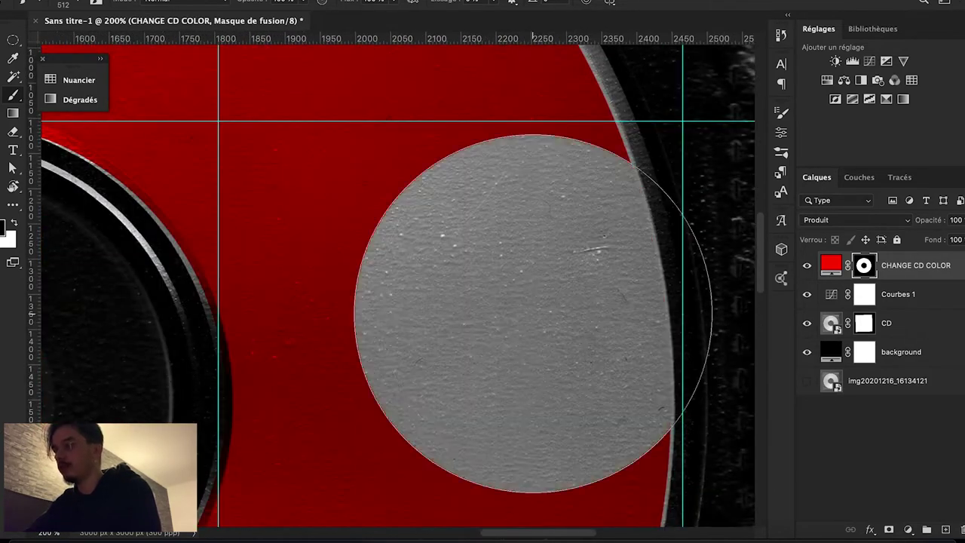
key(ctrl+z)
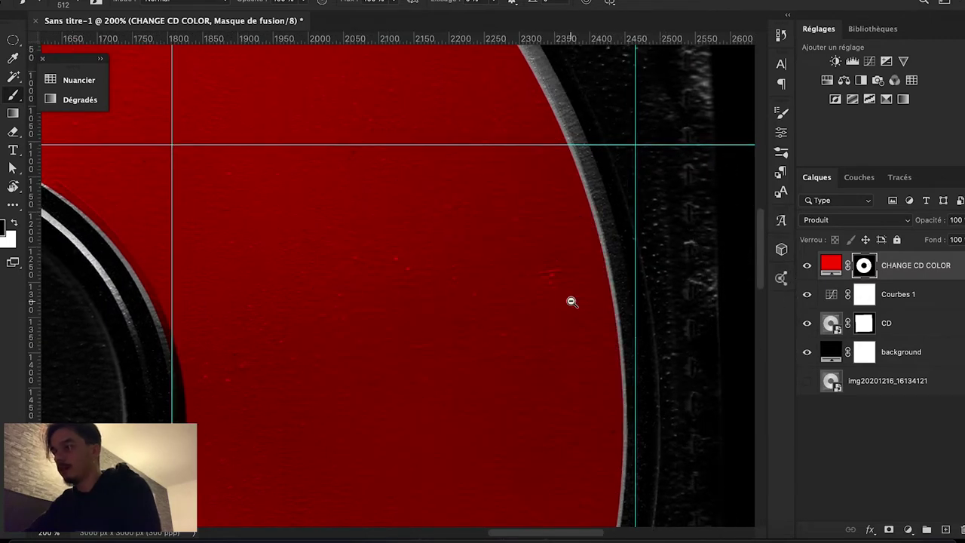
Zoom out to check the whole rim, then hide the guides.
ctrl+alt+click(571, 302)
key(m)
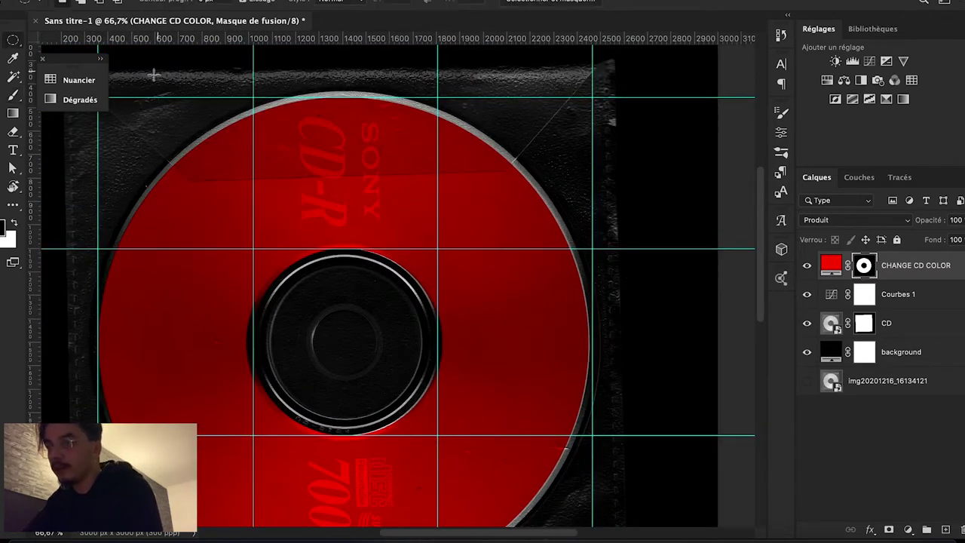
scroll(116, 115, left, 5)
scroll(115, 115, down, 1)
scroll(541, 154, right, 3)
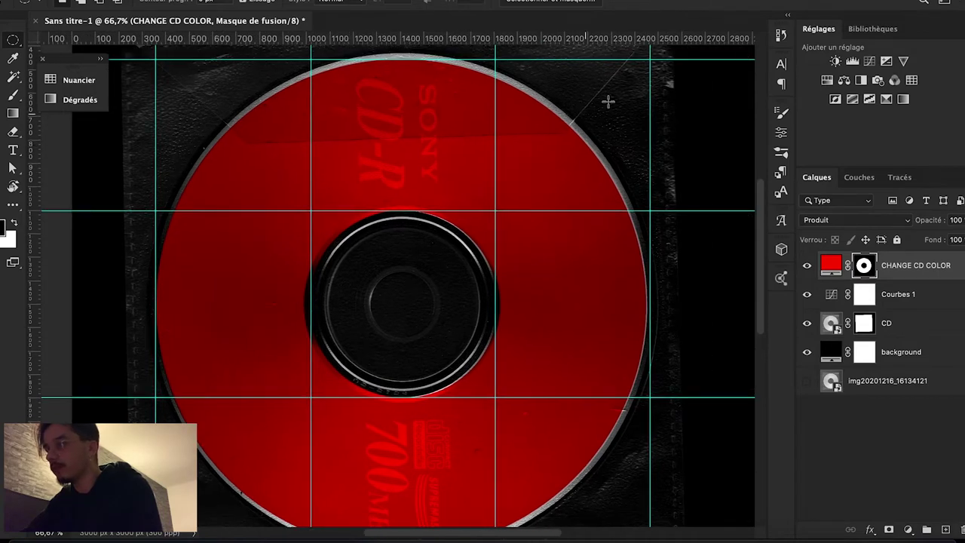
key(b)
scroll(678, 280, down, 5)
scroll(679, 280, right, 5)
scroll(679, 280, up, 1)
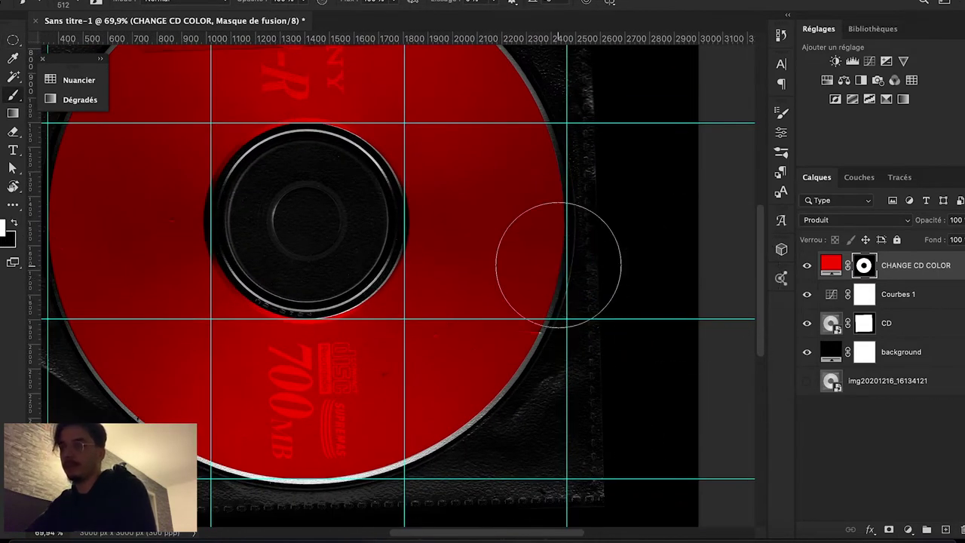
scroll(558, 265, left, 1)
scroll(566, 260, down, 1)
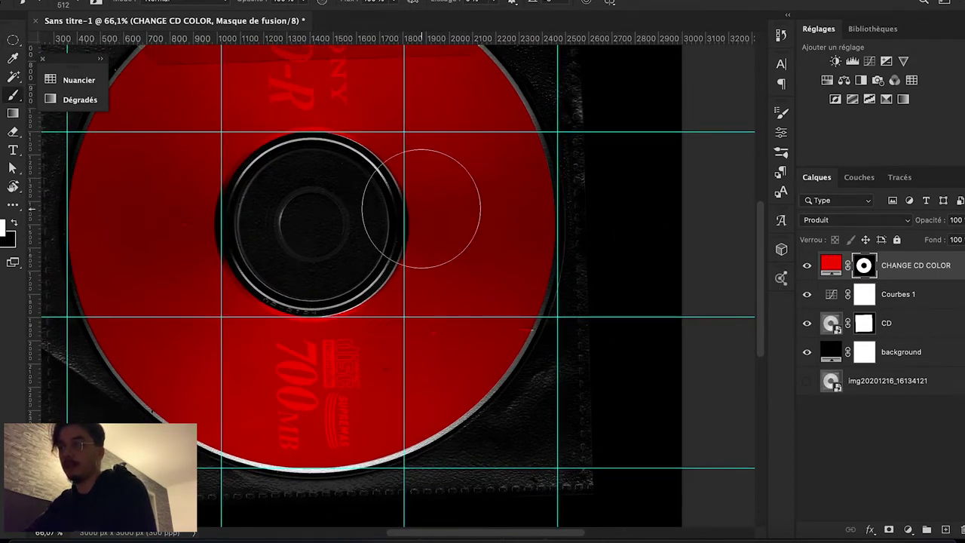
key(v)
scroll(332, 250, up, 2)
scroll(332, 249, down, 1)
scroll(438, 231, left, 3)
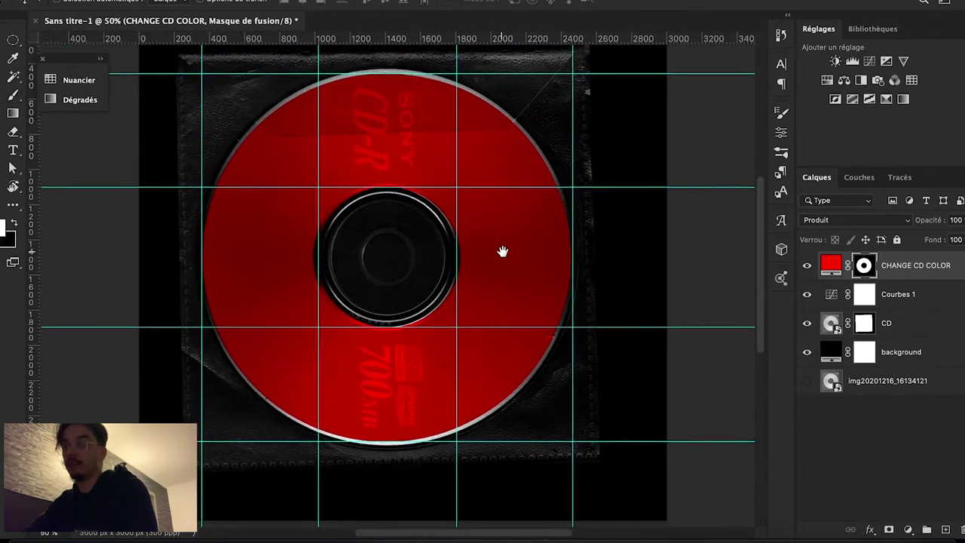
key(ctrl+semicolon)
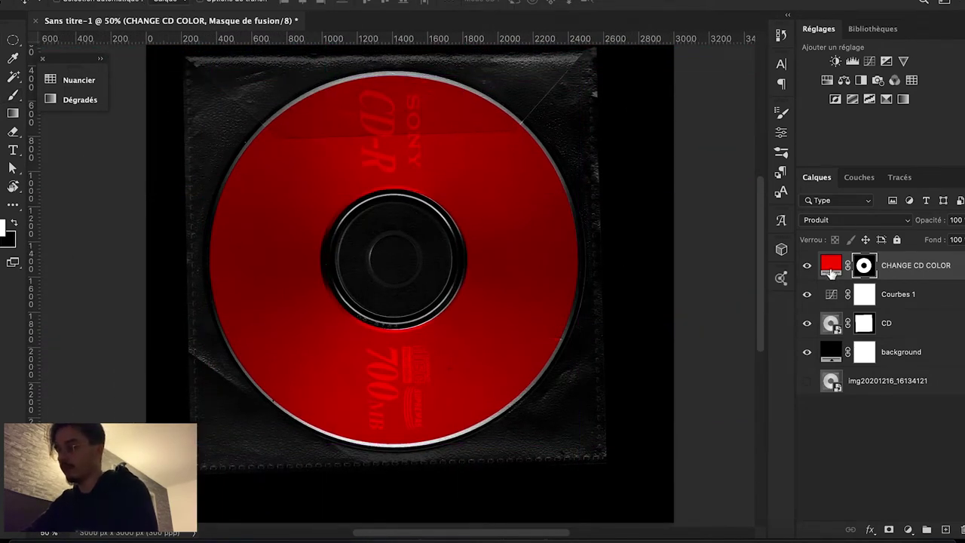
Change the CHANGE CD COLOR fill from red to blue.
double_click(831, 268)
click(788, 152)
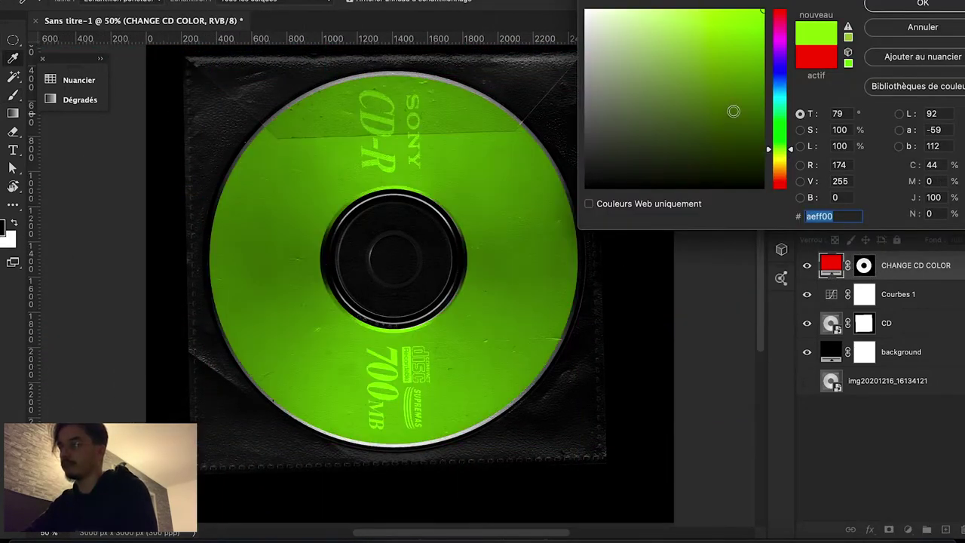
click(783, 74)
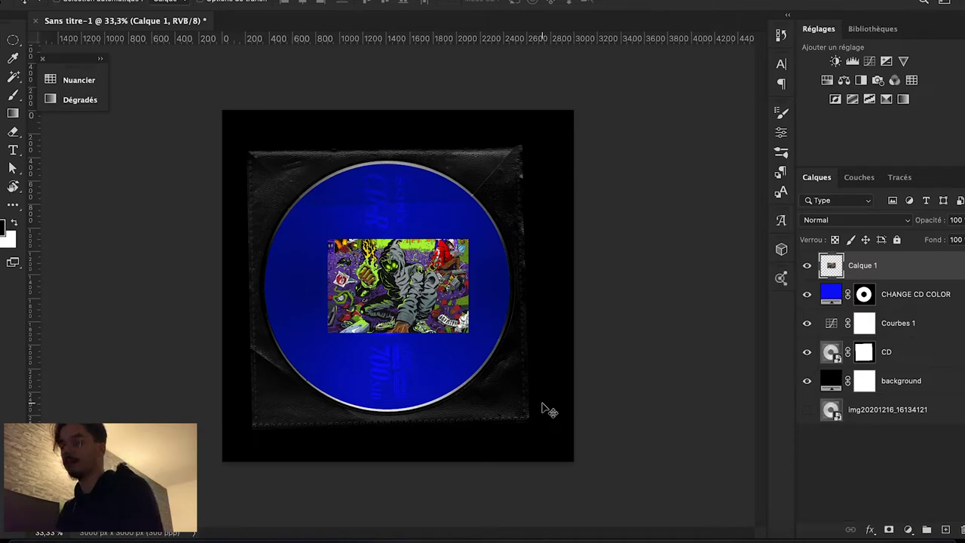
Scale the album artwork to fill the canvas and group it as CD DESIGN.
key(ctrl+t)
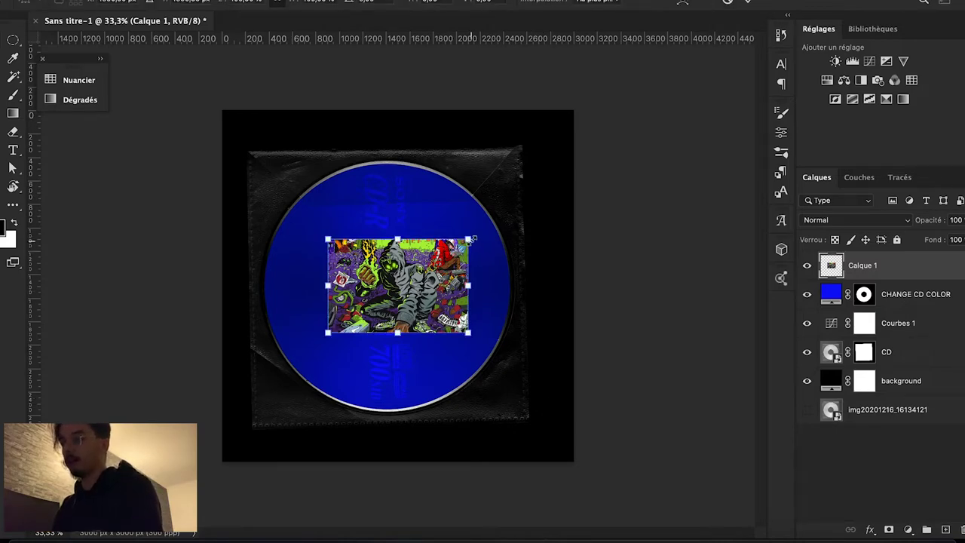
drag(470, 239, 591, 158)
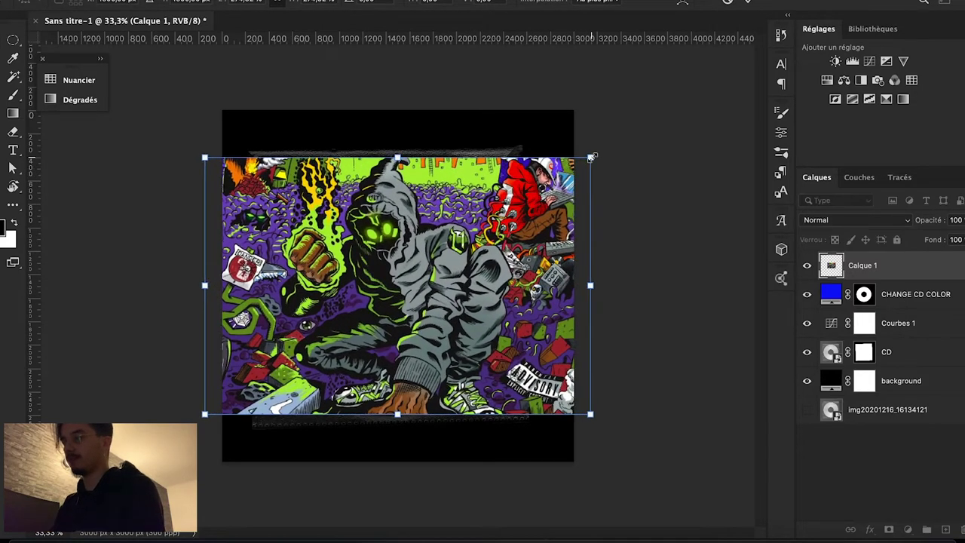
key(Return)
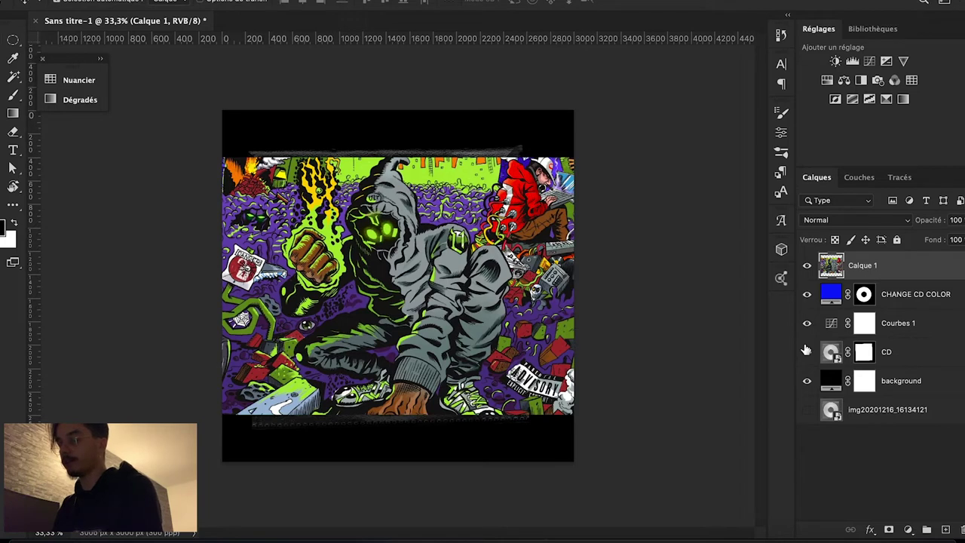
key(ctrl+g)
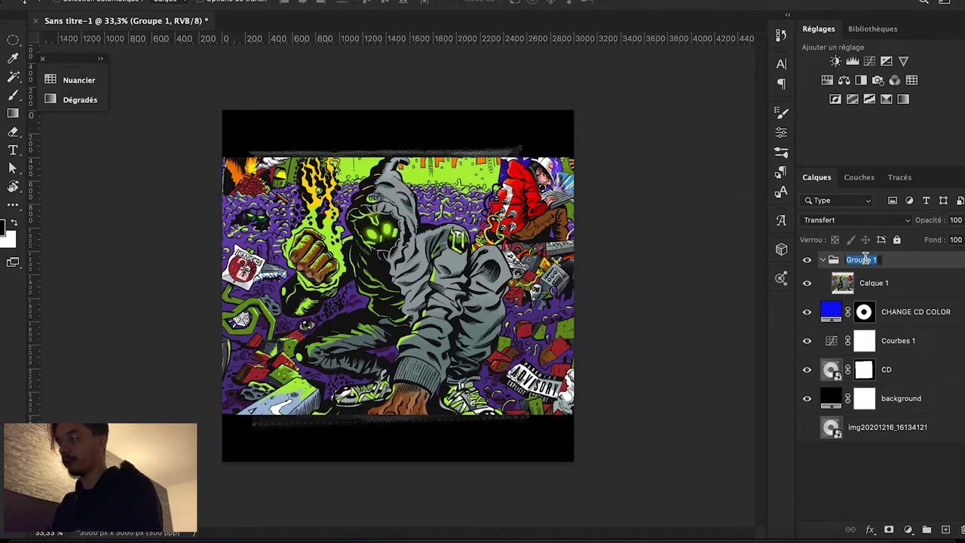
text(CD DESIGN)
key(Return)
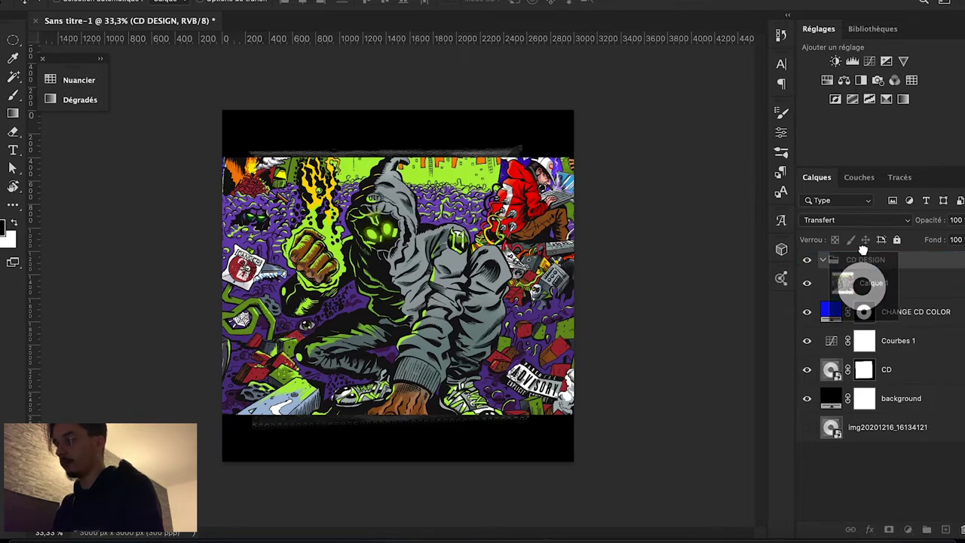
Move the disc mask and CHANGE CD COLOR layer into CD DESIGN, comparing with the artwork hidden.
drag(865, 321, 861, 264)
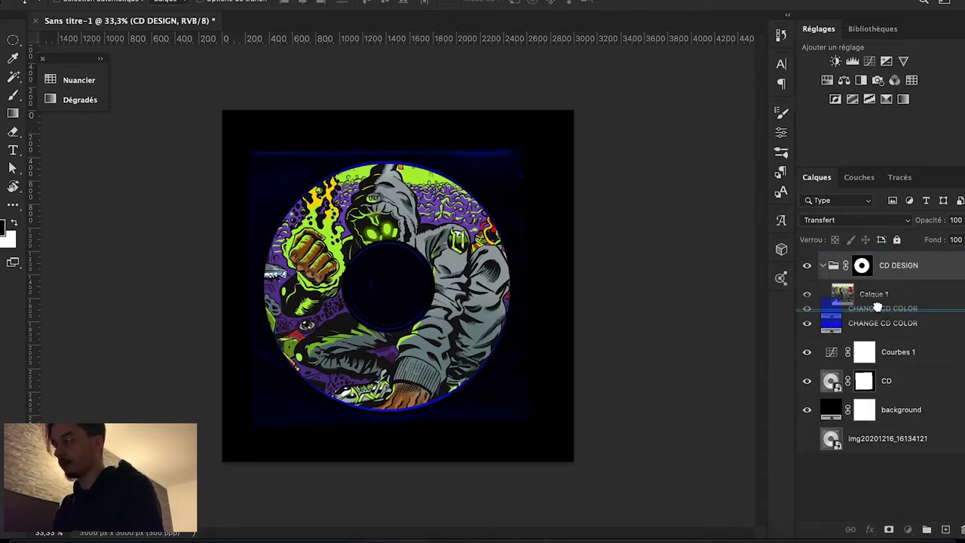
drag(877, 317, 878, 311)
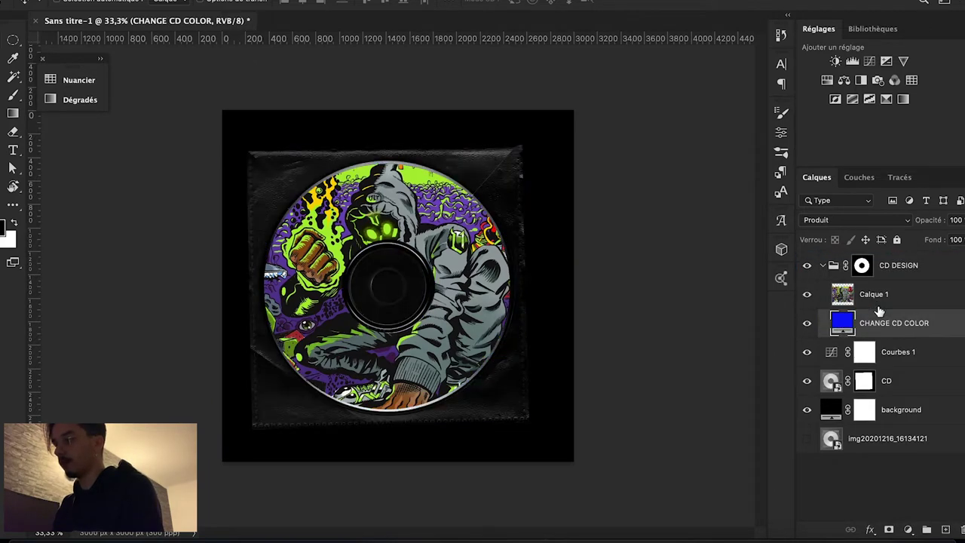
click(807, 294)
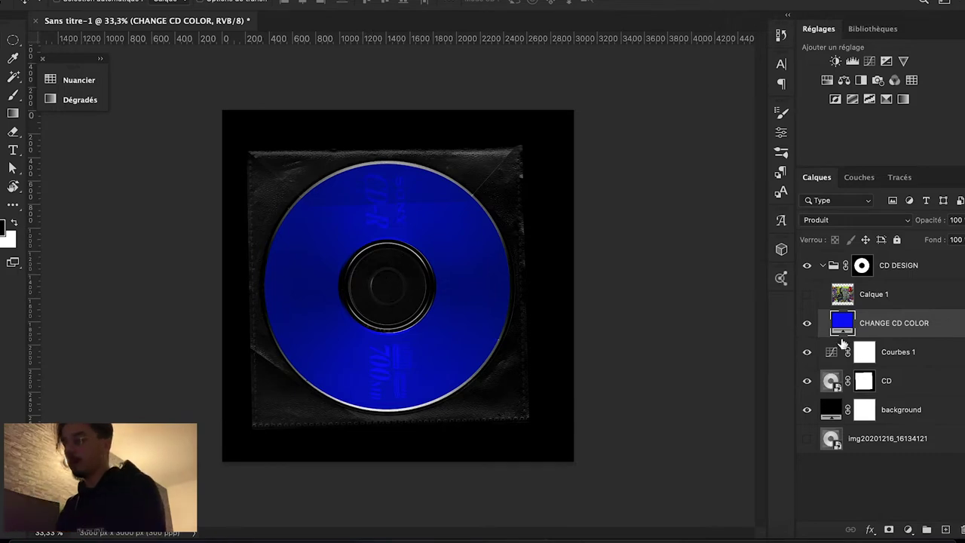
click(807, 294)
click(859, 294)
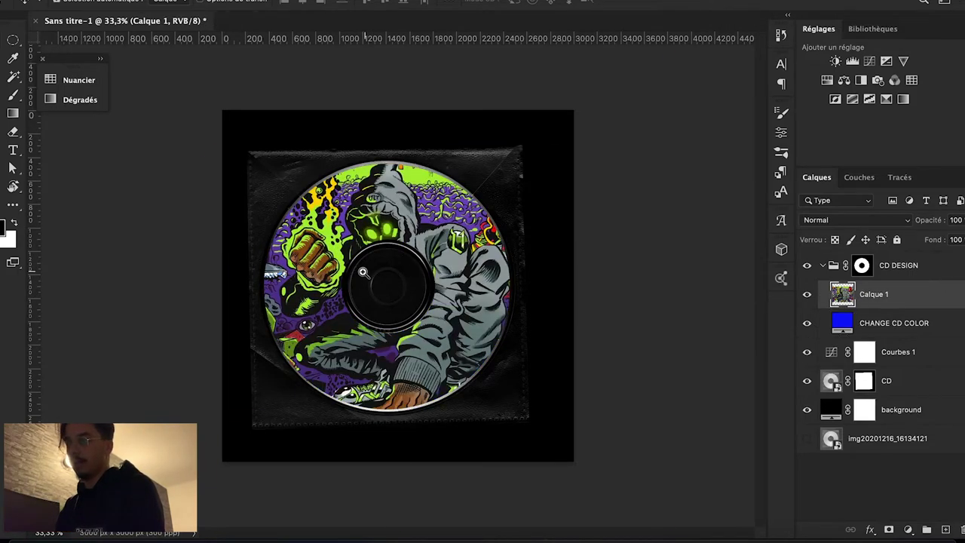
key(ctrl+plus)
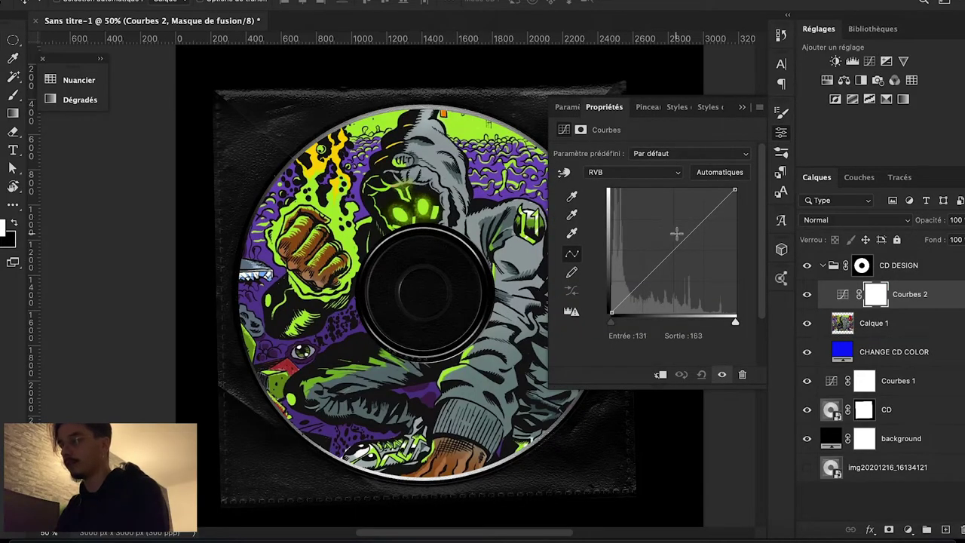
Raise the Courbes 2 RGB curve (131→163) to brighten the CD artwork.
drag(678, 234, 664, 231)
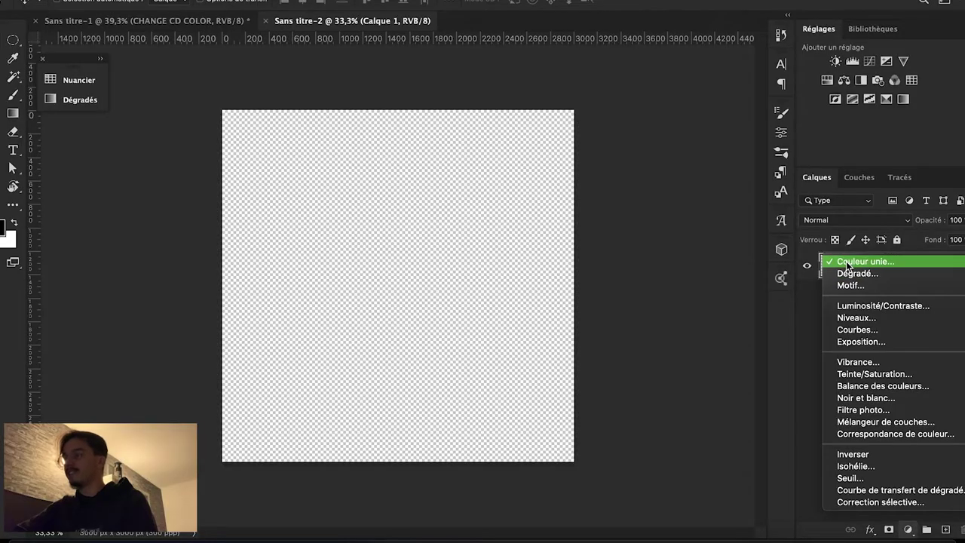
Add a black Solid Color fill layer named background.
click(847, 262)
key(Return)
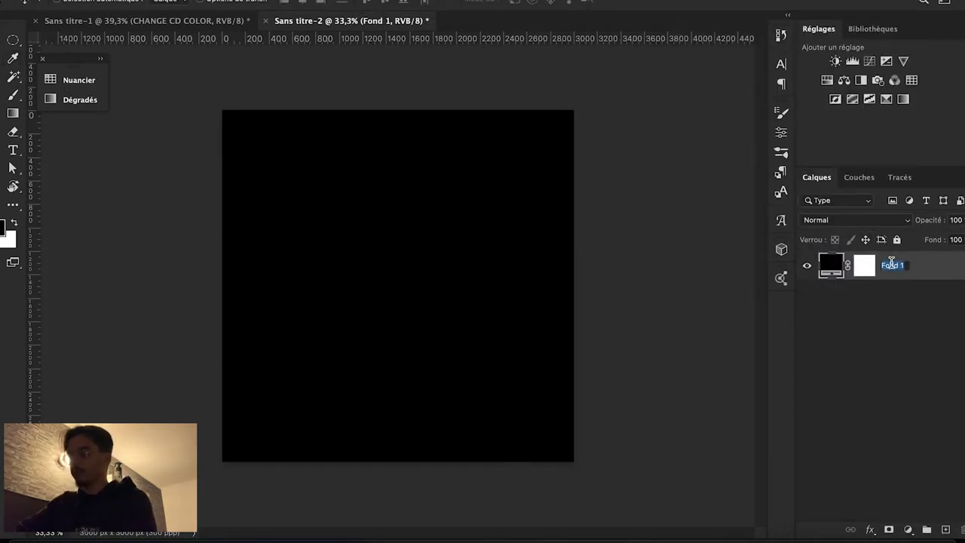
text(nd)
key(Return)
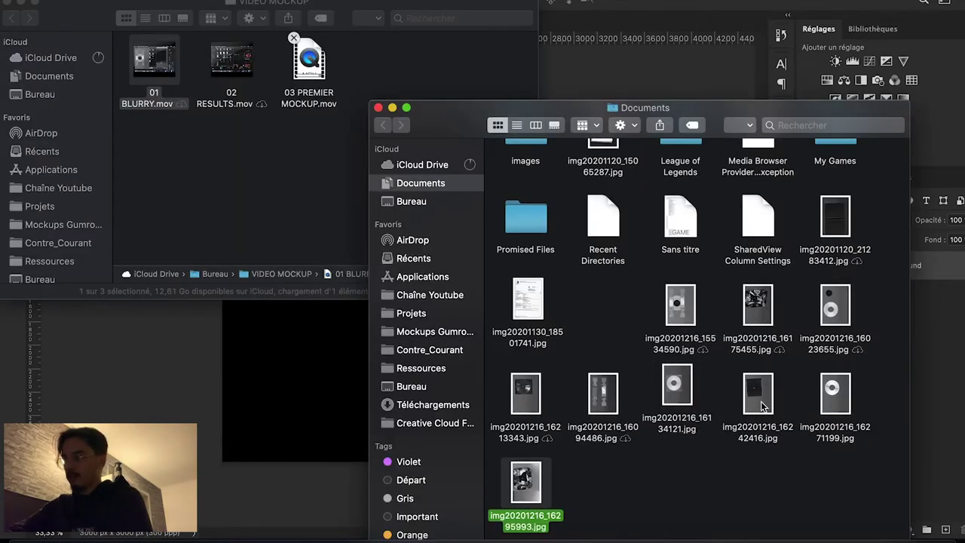
Place the three selected scan JPGs, including the CD scan, into the document.
super+click(759, 407)
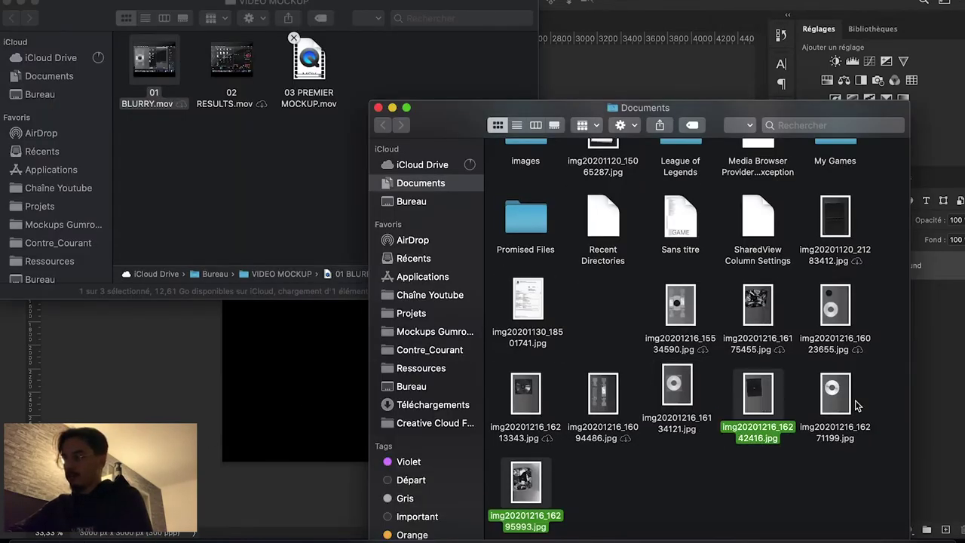
super+click(835, 404)
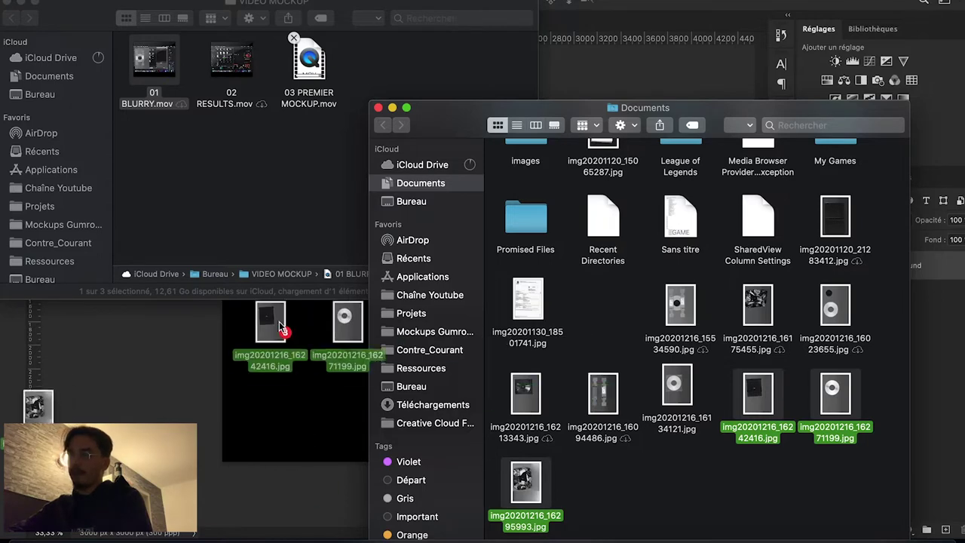
drag(768, 395, 285, 334)
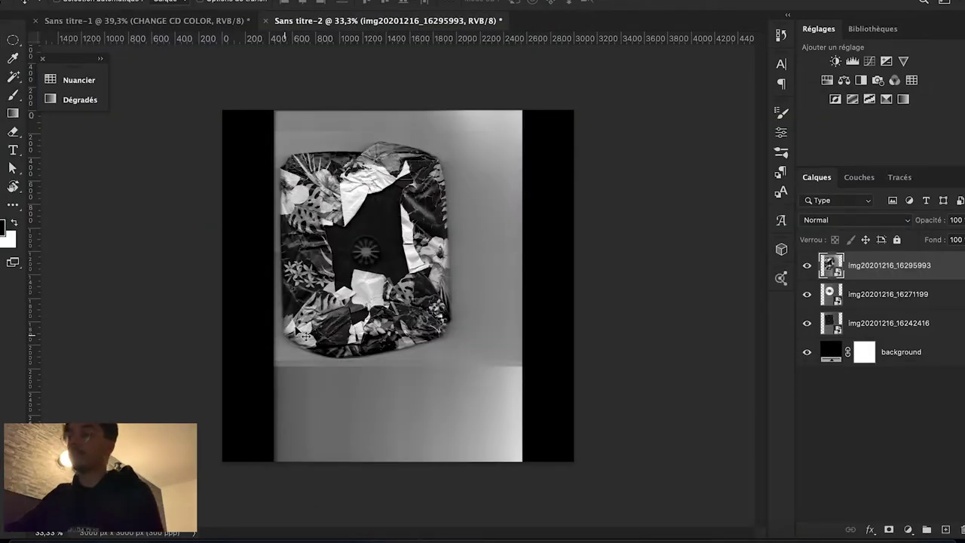
Zoom in and hide the floral collage layer to reveal the CD scan.
key(super+plus)
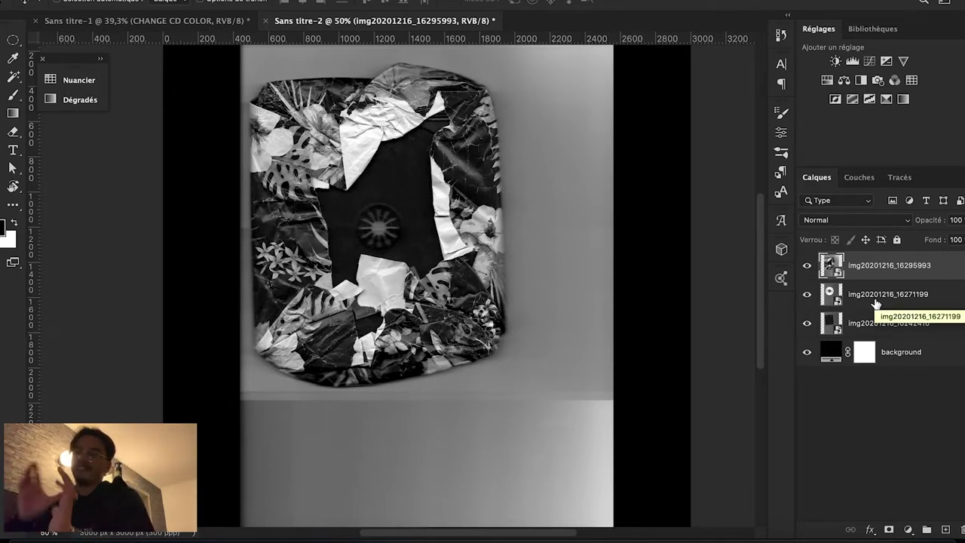
click(807, 268)
Move the CD layer to the top and mask it to a circular selection guided by a guide.
drag(851, 310, 844, 257)
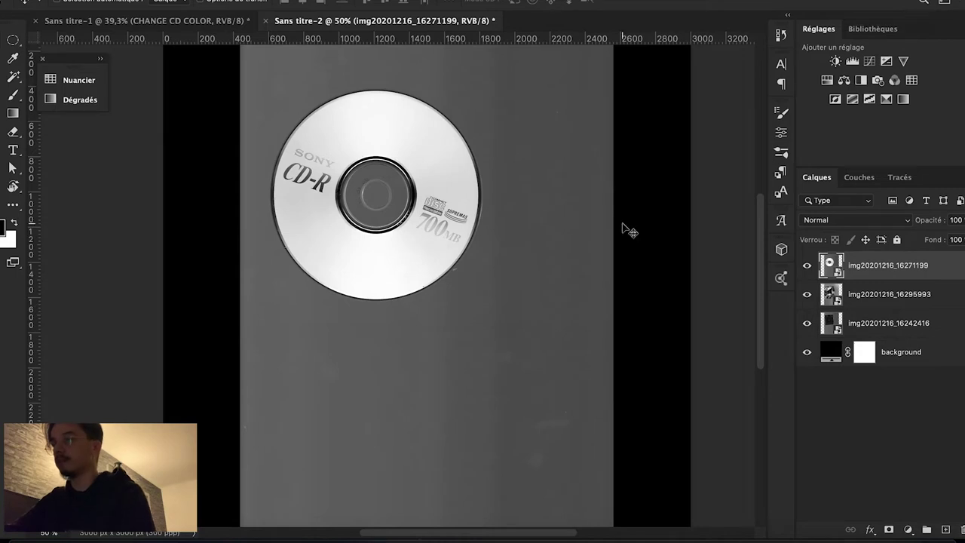
key(ctrl+plus)
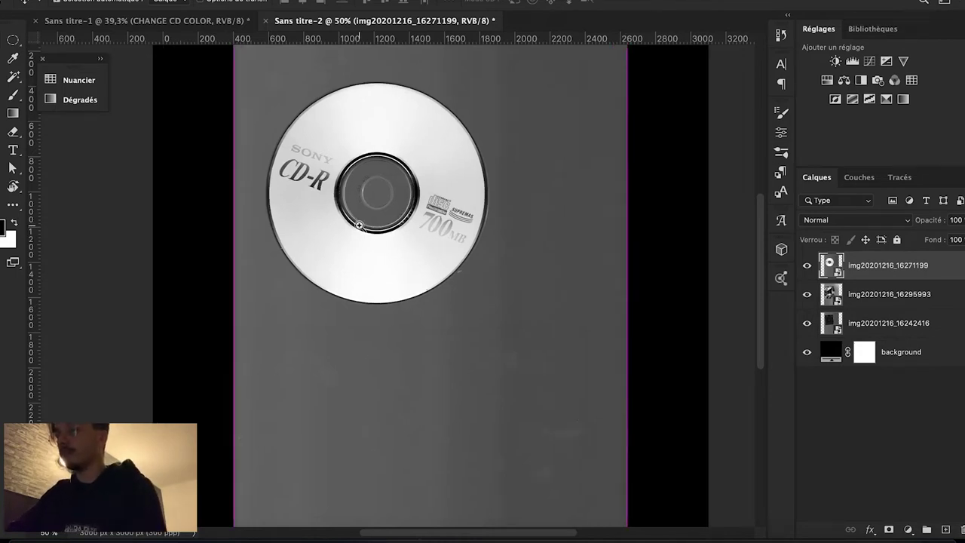
drag(388, 39, 387, 119)
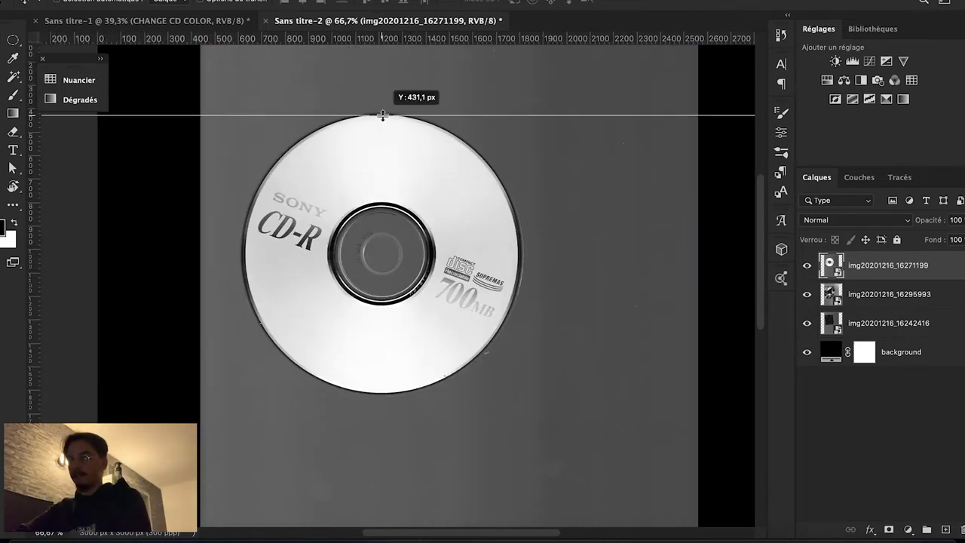
drag(240, 71, 569, 412)
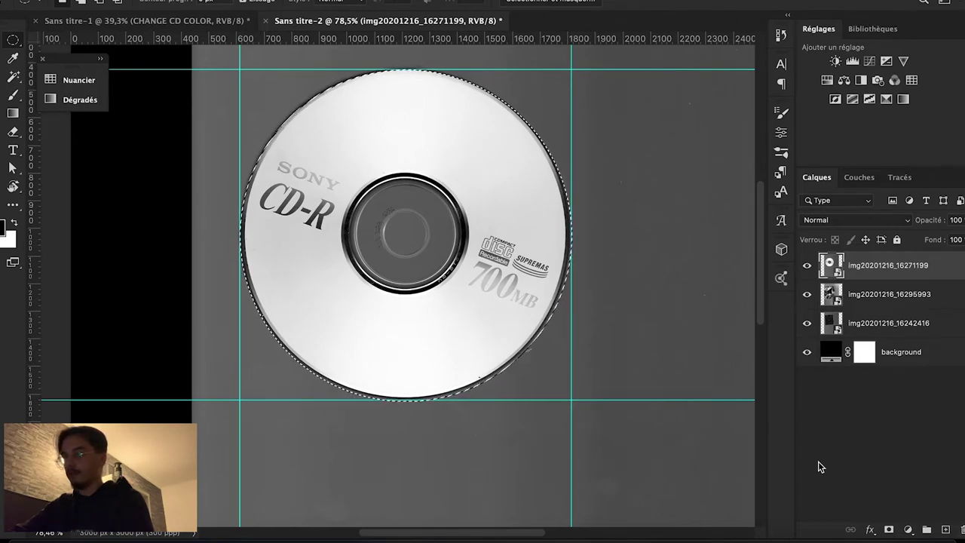
click(891, 532)
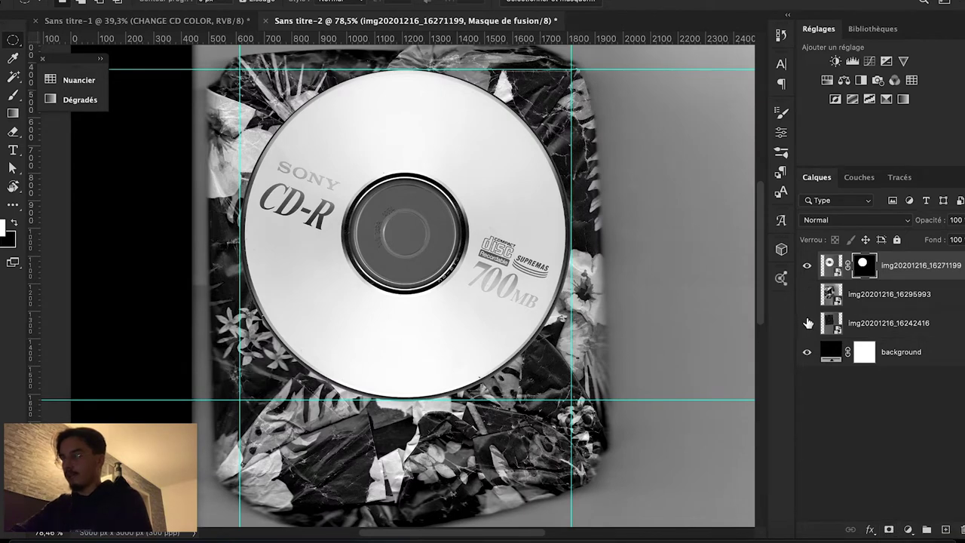
Hide the CD case layer and try a green background, keeping black instead.
click(808, 323)
double_click(839, 345)
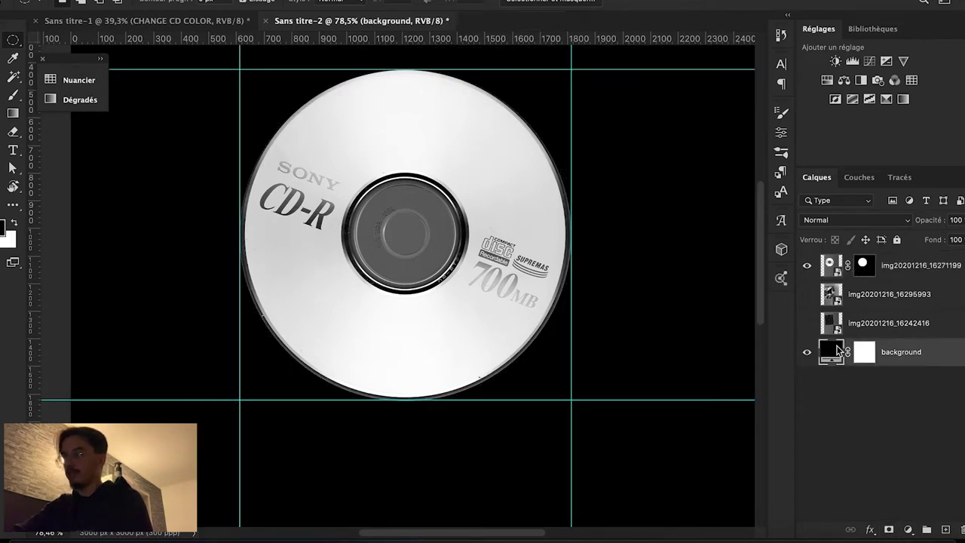
click(772, 123)
click(763, 10)
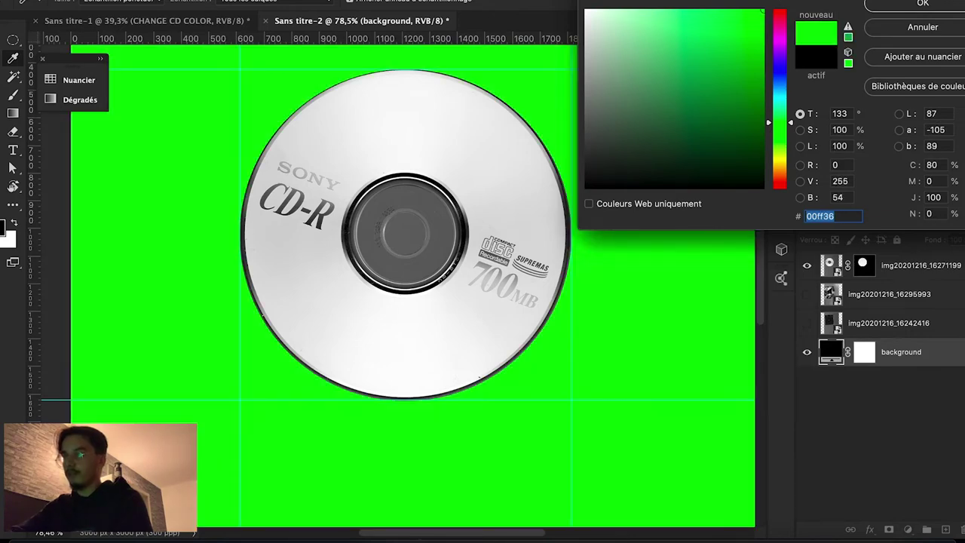
key(Escape)
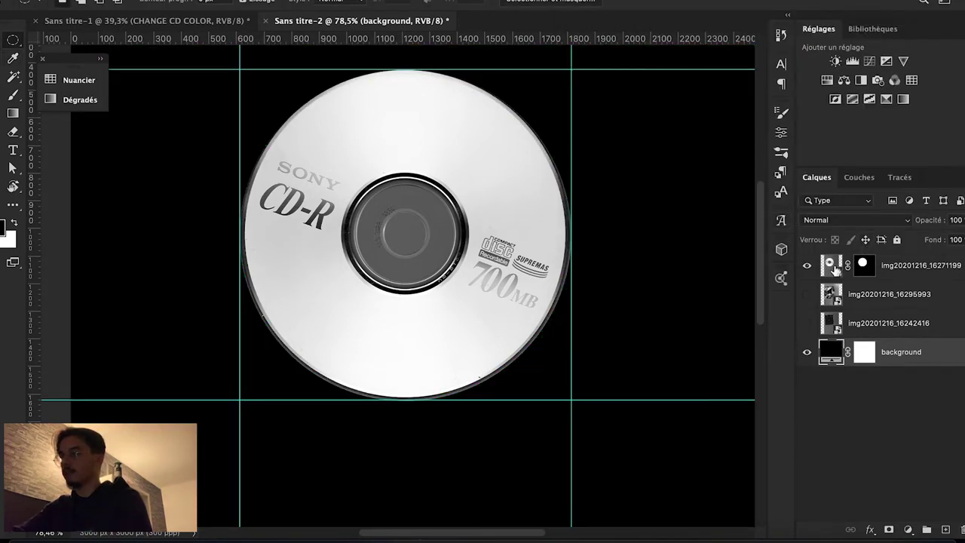
Zoom in and fit a circular selection to the CD hub ring.
key(ctrl+plus)
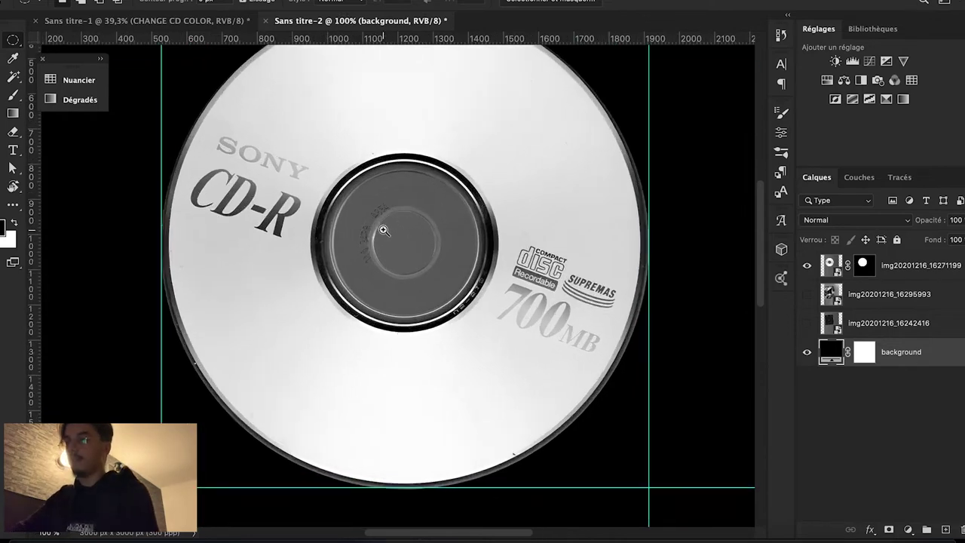
key(ctrl+plus)
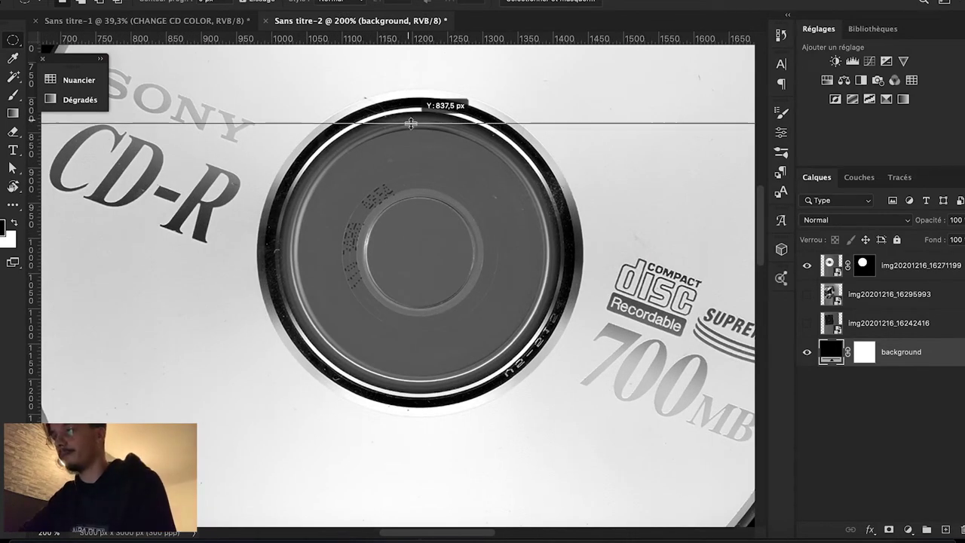
drag(266, 113, 548, 389)
drag(445, 276, 460, 279)
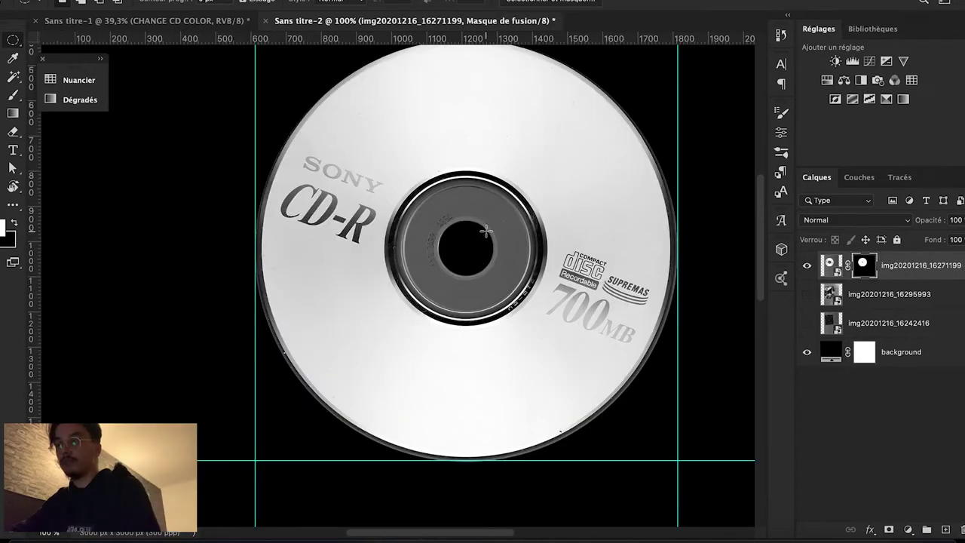
Cut the centre hole from the CD mask and select the CD case layer.
key(ctrl+minus)
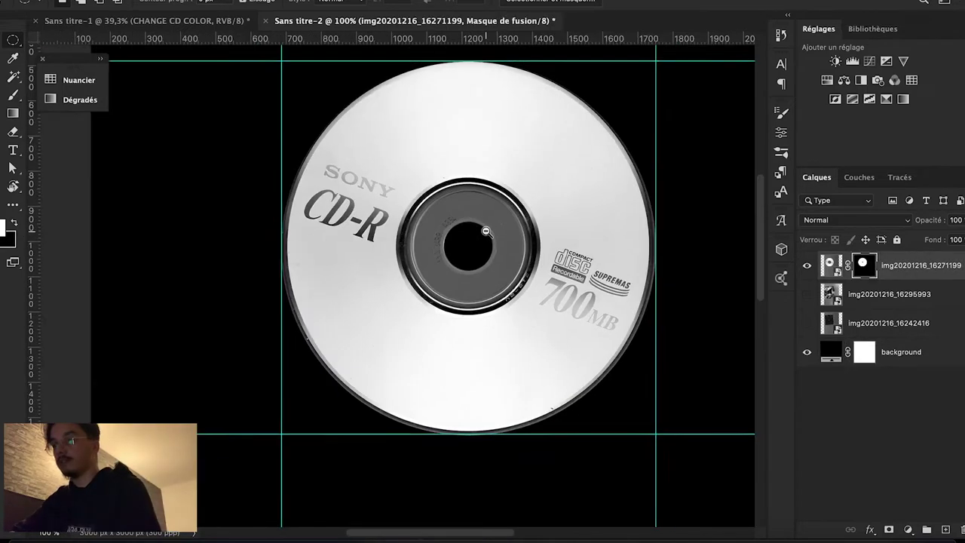
click(807, 294)
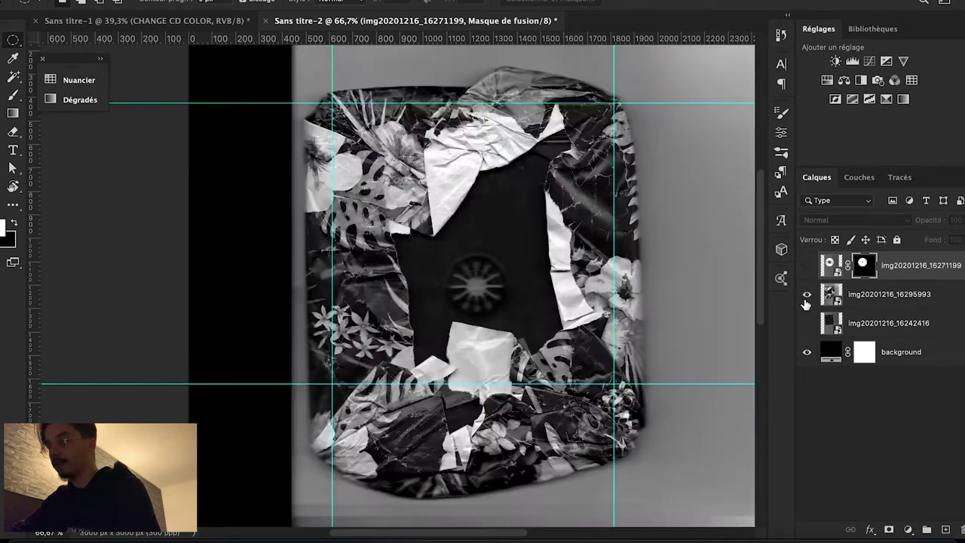
click(807, 322)
click(901, 326)
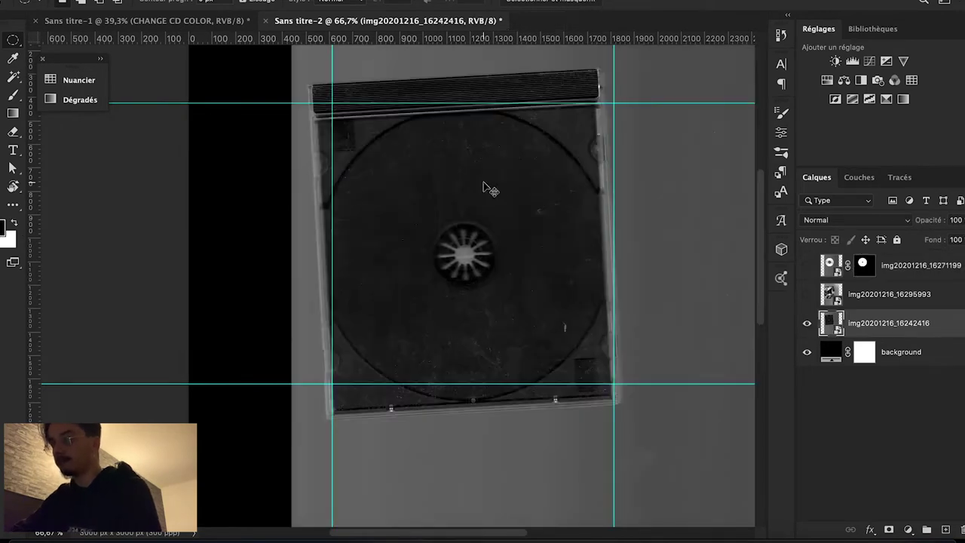
key(v)
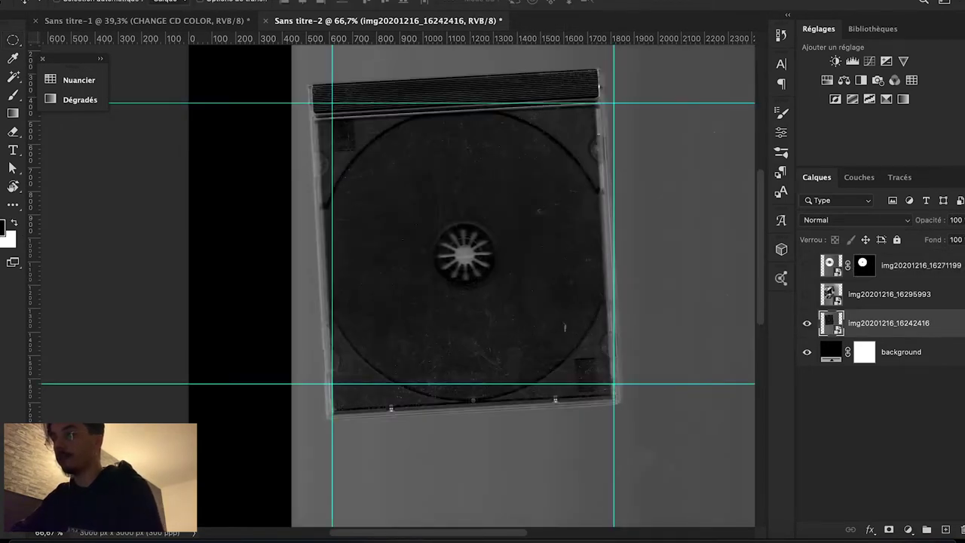
Clear all guides and move the CD layer down to sit inside the case.
click(422, 0)
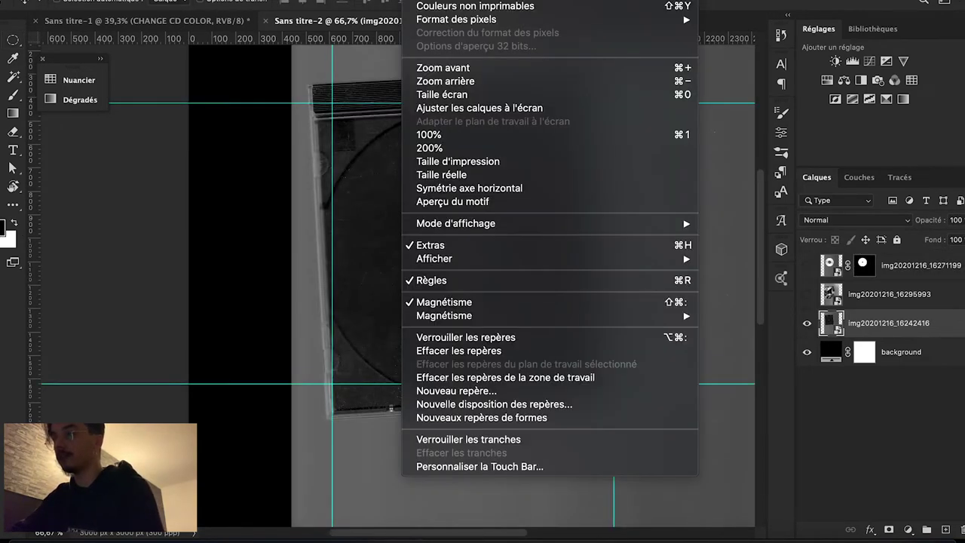
click(472, 351)
click(321, 180)
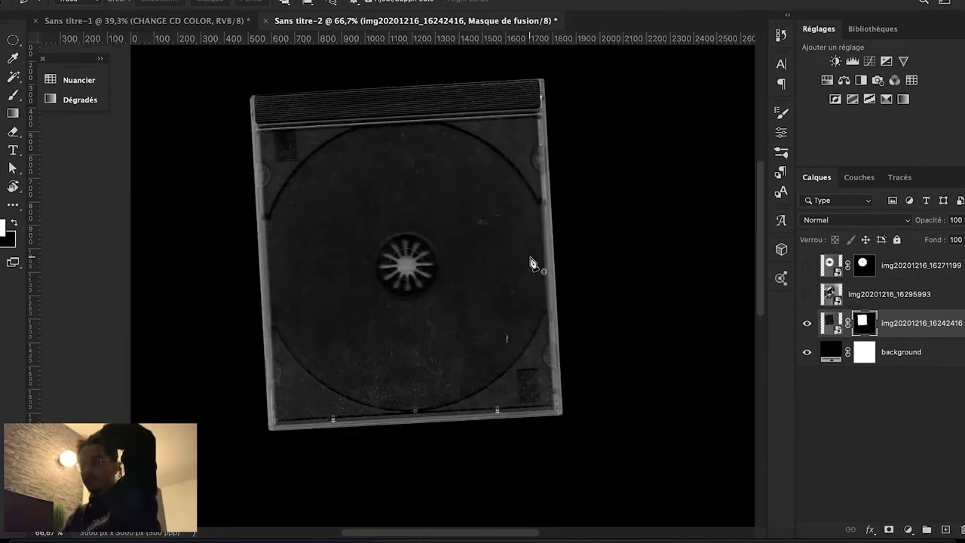
click(807, 265)
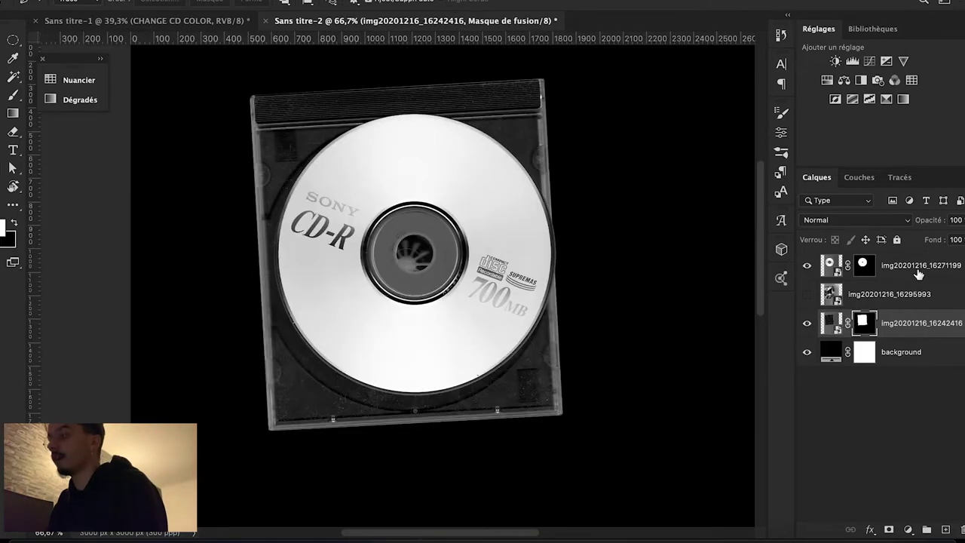
click(917, 266)
mouse_move(365, 183)
mouse_down()
mouse_move(365, 218)
mouse_move(366, 206)
mouse_up()
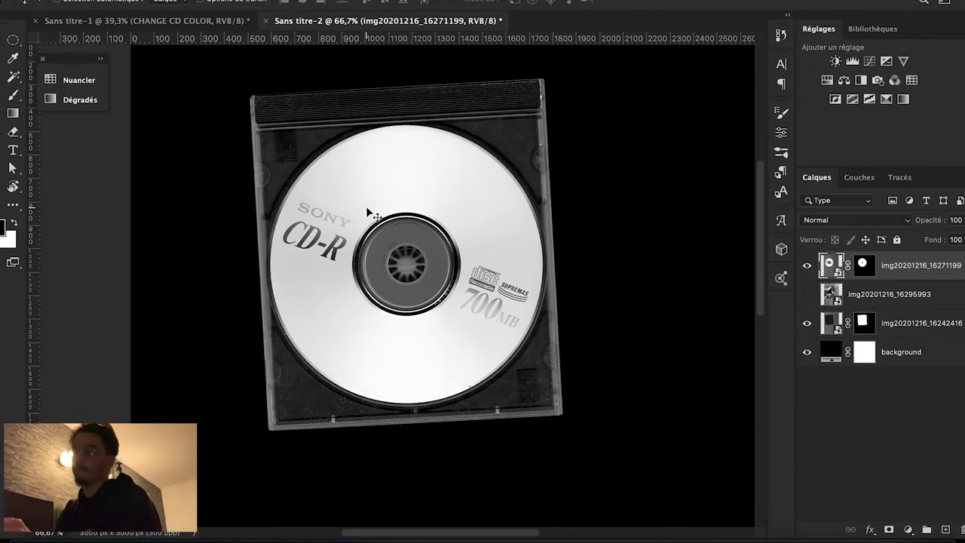
Hide the CD layer, then show, select and zoom in on the floral collage layer.
click(807, 265)
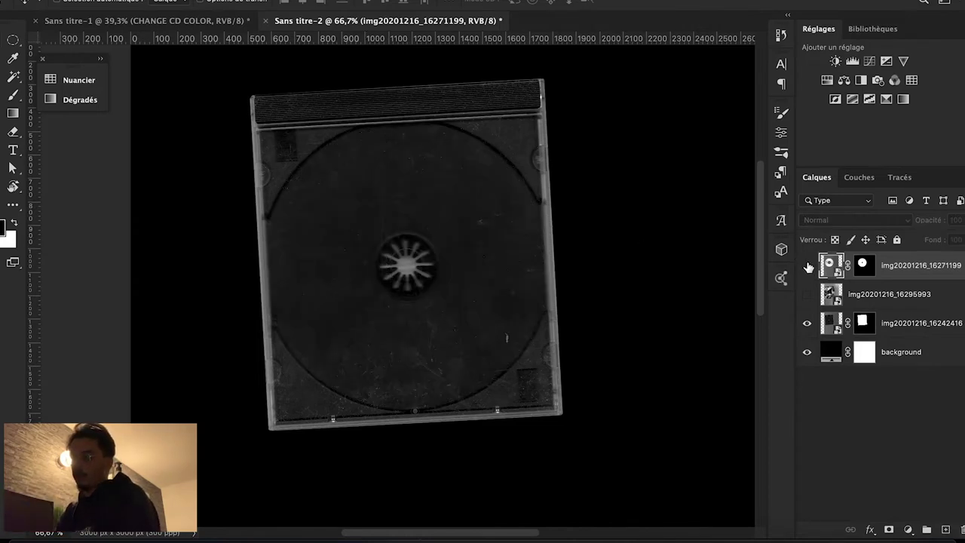
click(807, 293)
click(867, 299)
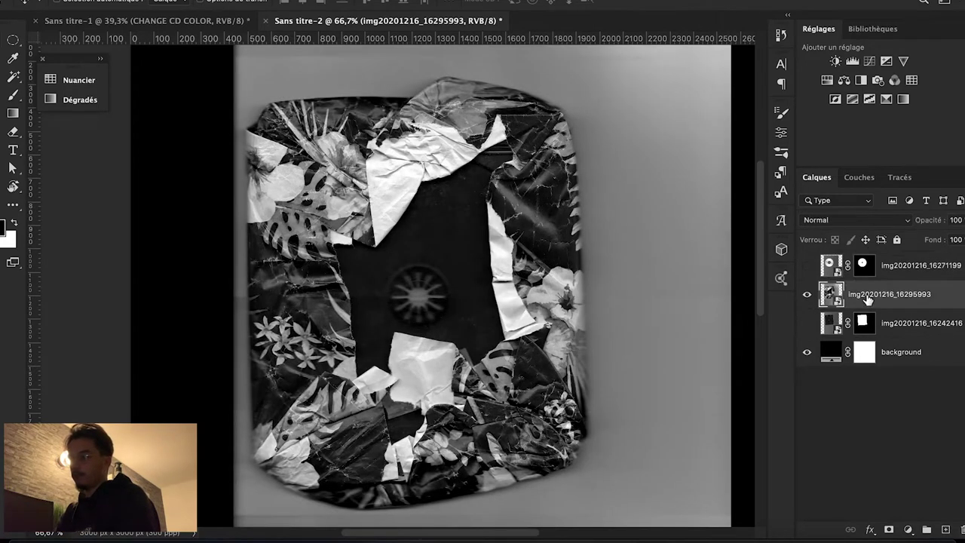
key(ctrl+1)
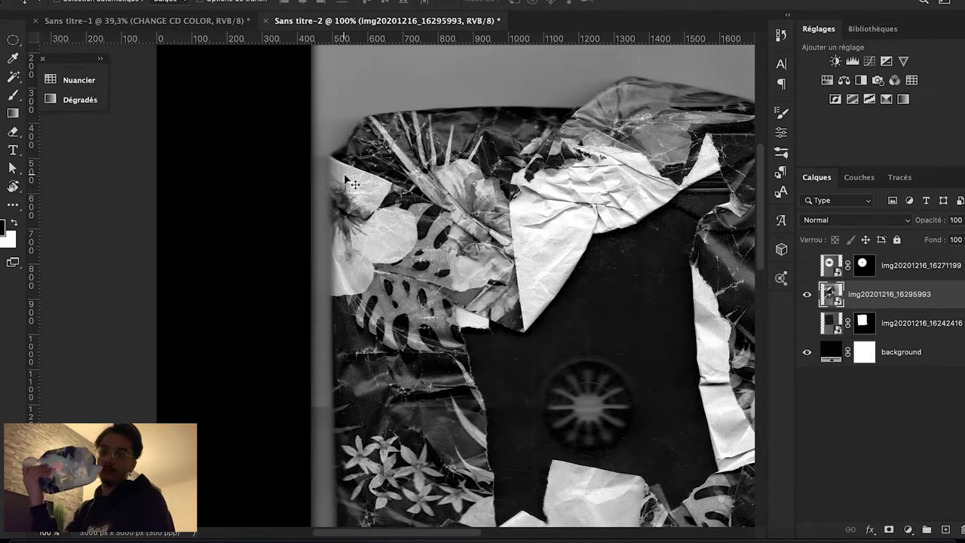
scroll(345, 181, up, 5)
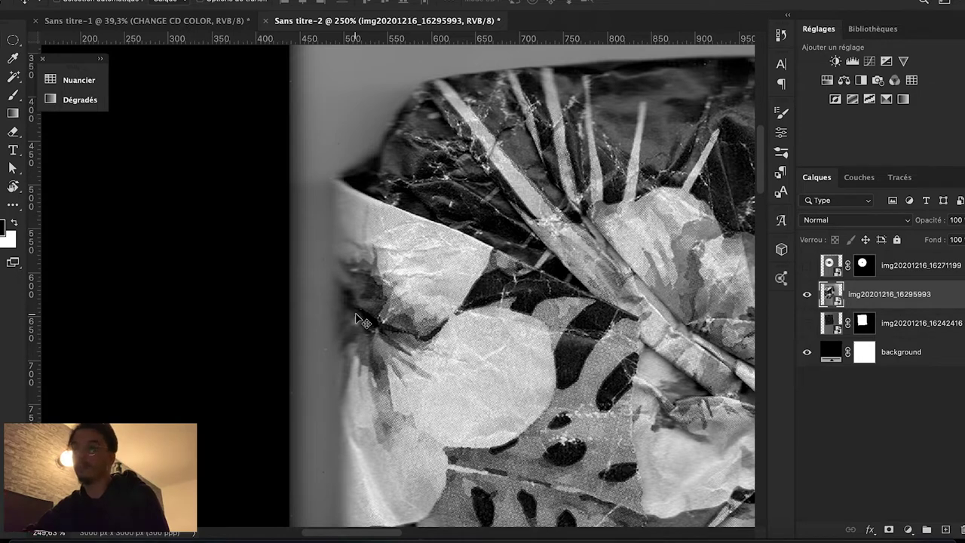
Trace the collage outline with the Pen tool and mask the layer to it.
key(p)
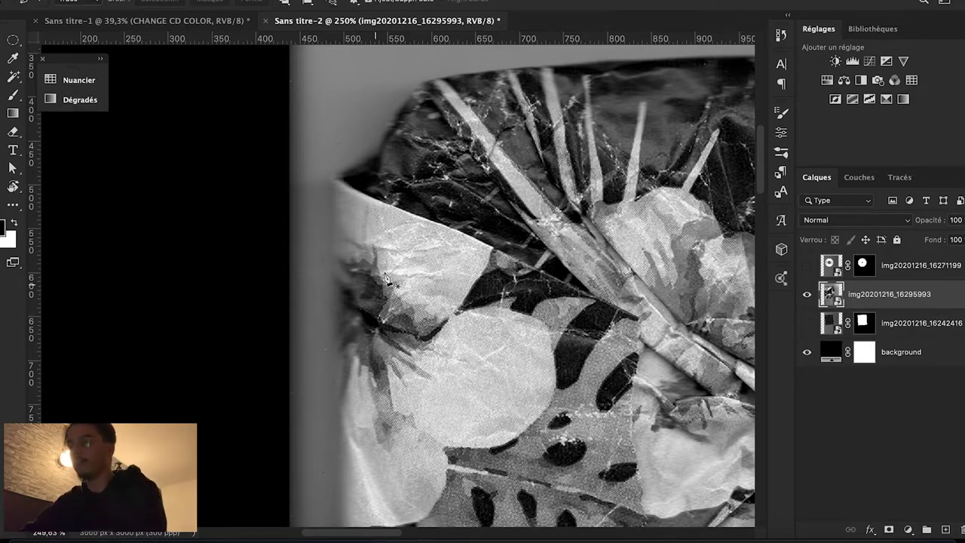
scroll(451, 200, up, 5)
scroll(451, 200, right, 10)
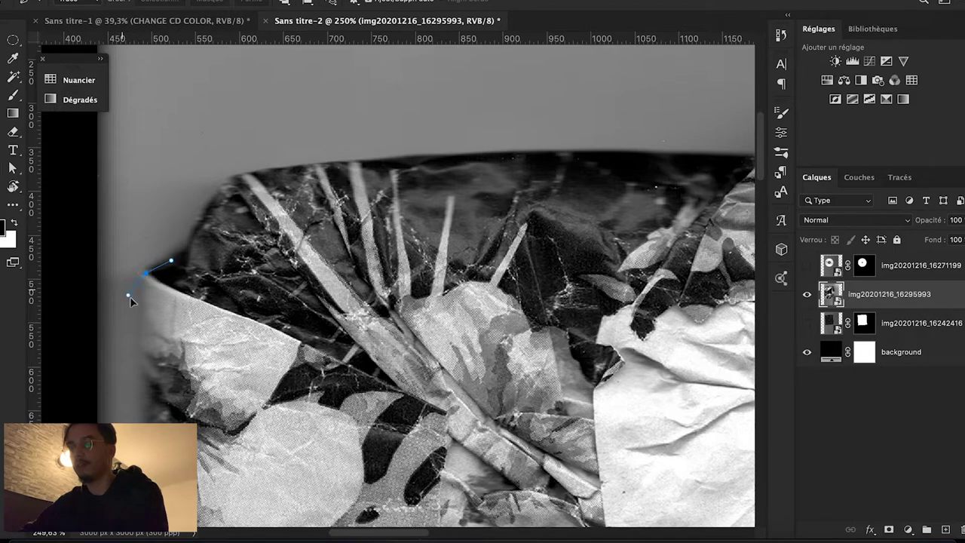
scroll(149, 312, down, 10)
scroll(149, 312, left, 2)
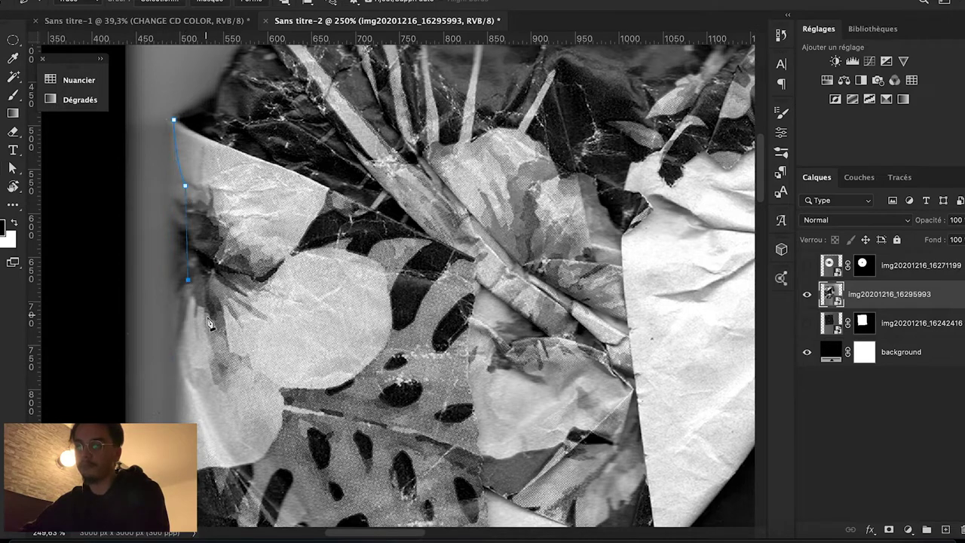
scroll(205, 336, down, 8)
scroll(205, 335, left, 3)
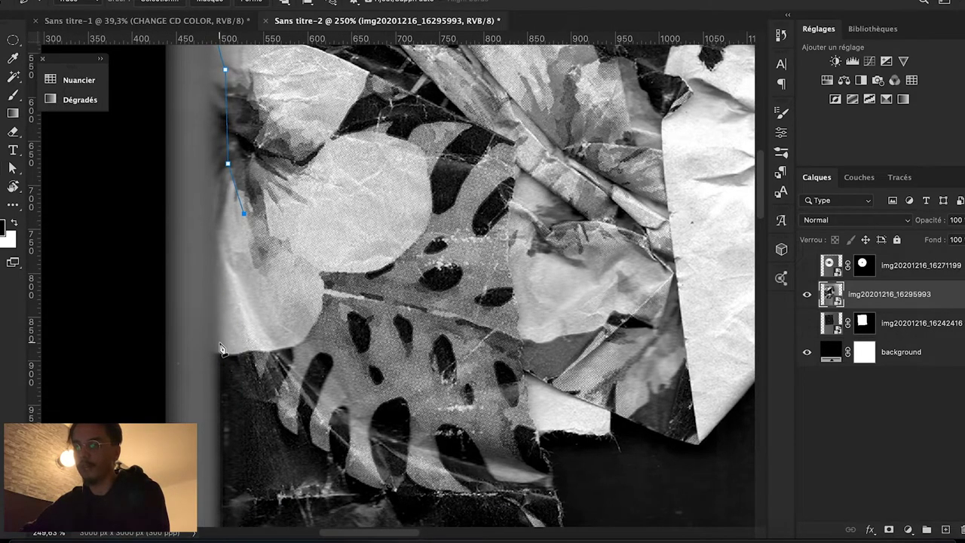
scroll(221, 358, down, 20)
scroll(221, 358, left, 4)
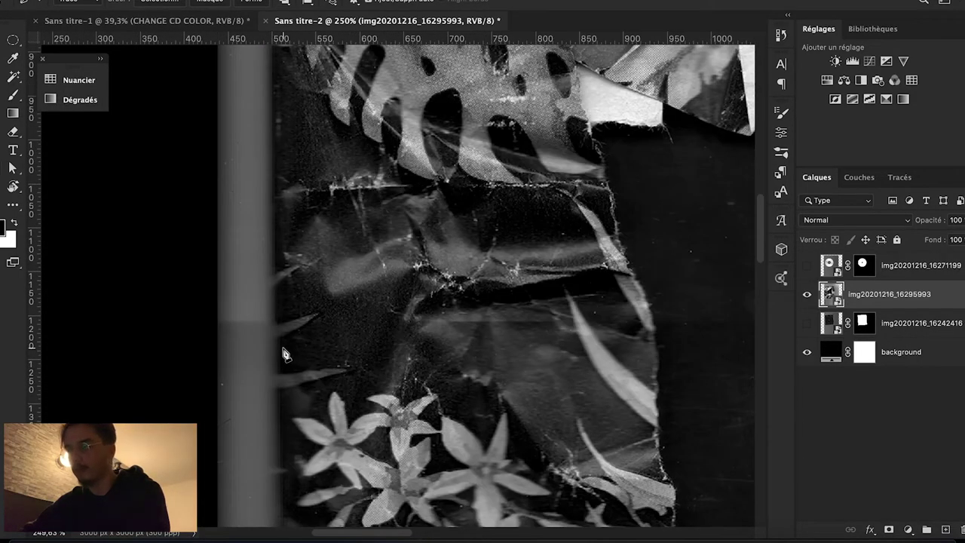
click(889, 530)
key(b)
key(ctrl+minus)
key(ctrl+minus)
key(ctrl+minus)
key(ctrl+minus)
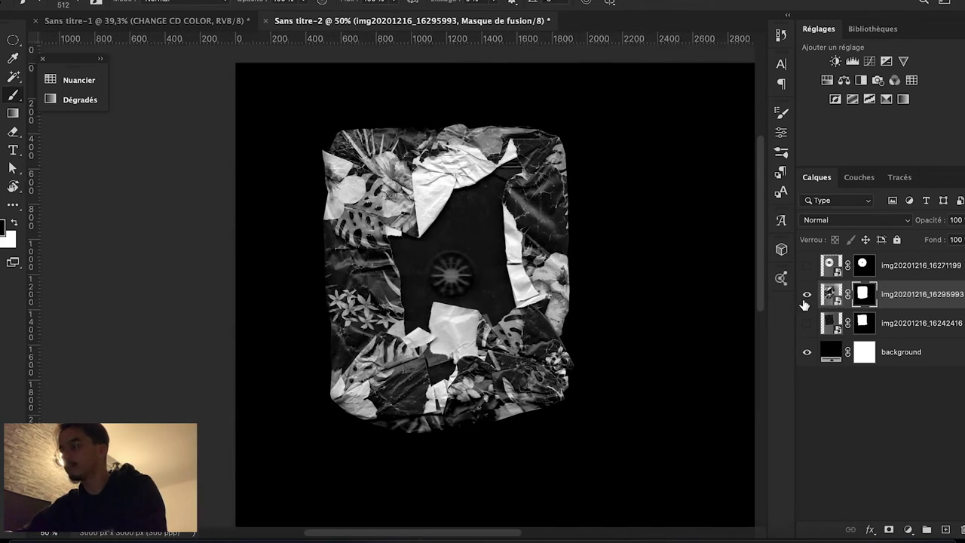
Show the CD and case layers, reorder the collage, then hide all layers above background.
click(806, 266)
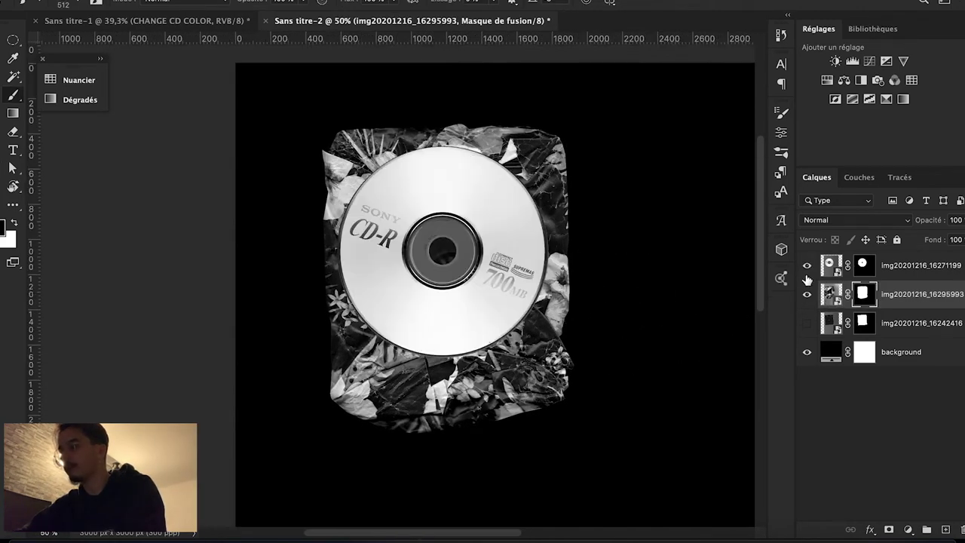
click(807, 323)
drag(856, 309, 898, 337)
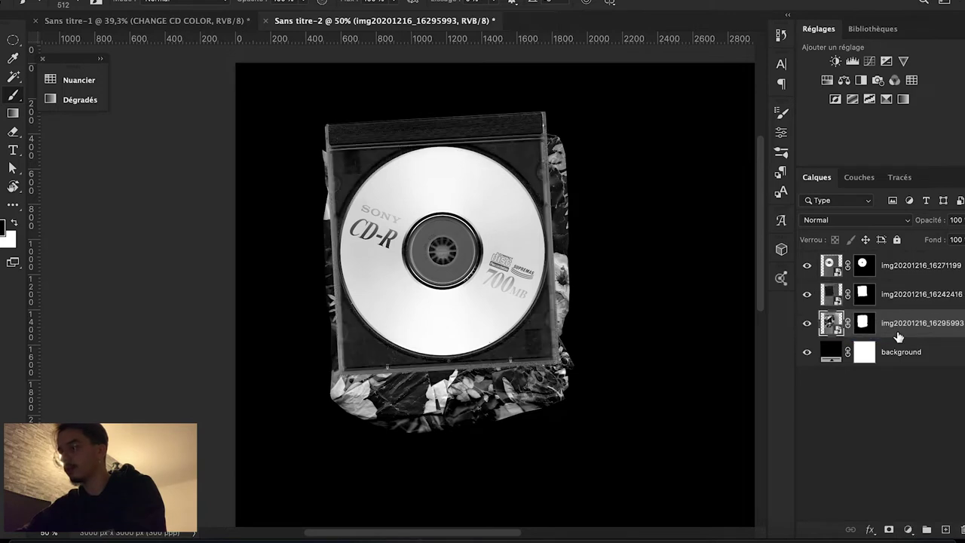
click(807, 323)
click(807, 265)
click(806, 294)
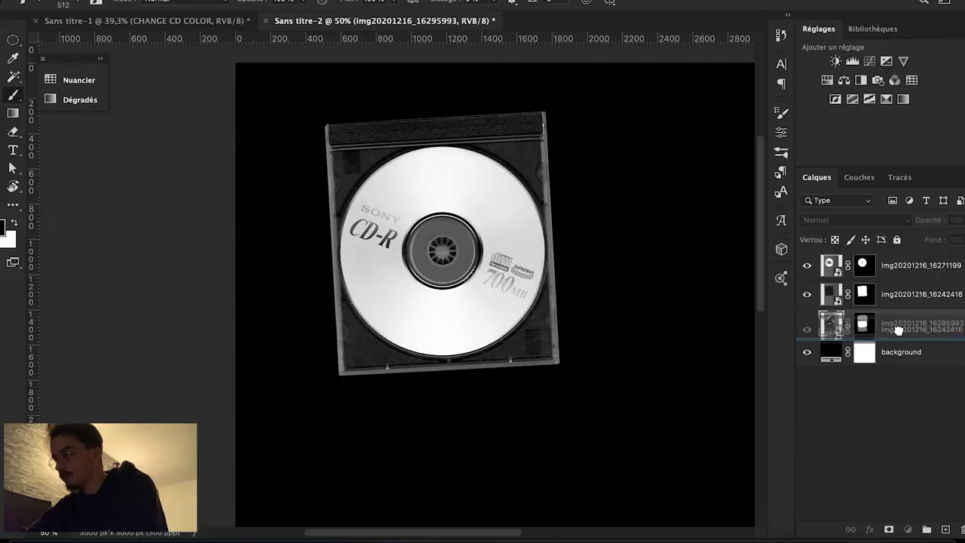
Move the collage layer to the top of the stack, show it and shift it up on the canvas.
drag(899, 268, 897, 306)
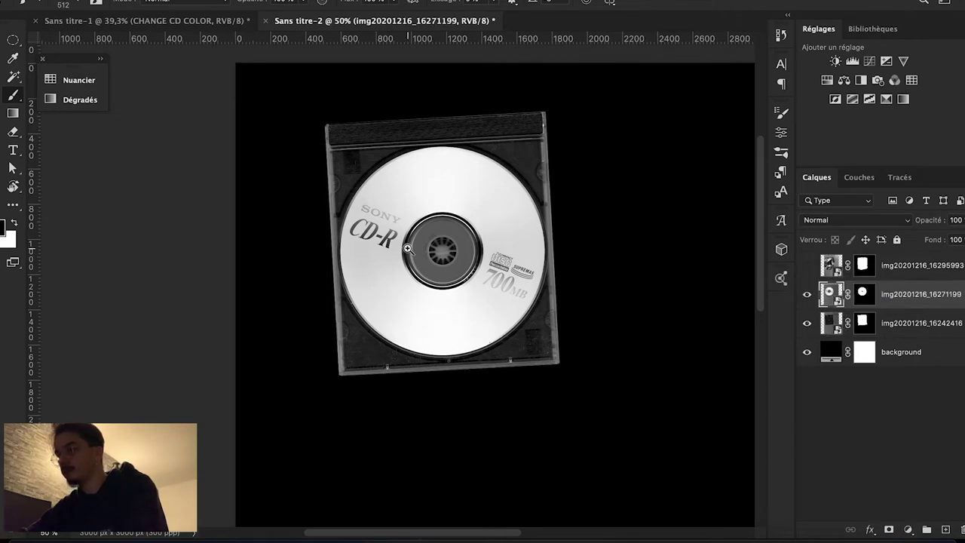
scroll(405, 250, up, 1)
click(807, 265)
click(905, 265)
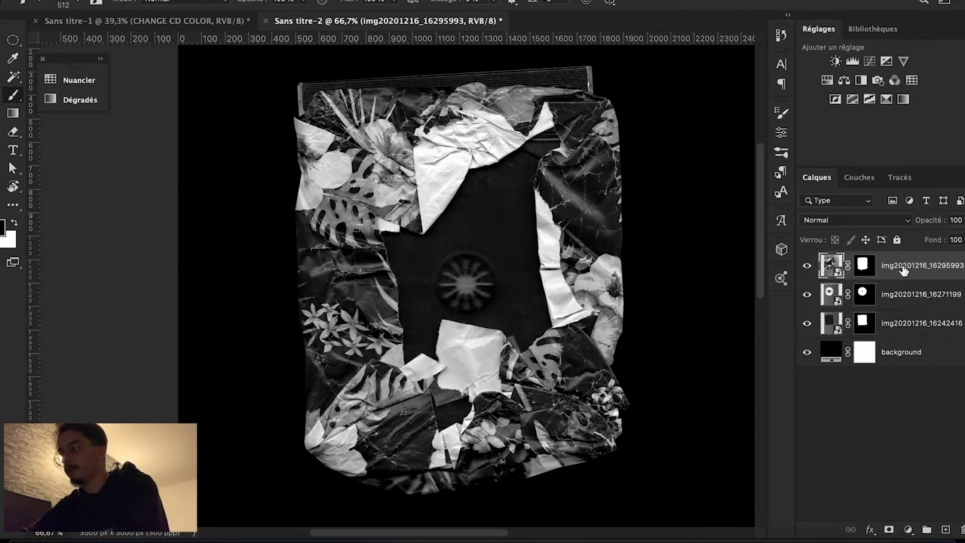
scroll(601, 262, down, 1)
drag(549, 266, 549, 239)
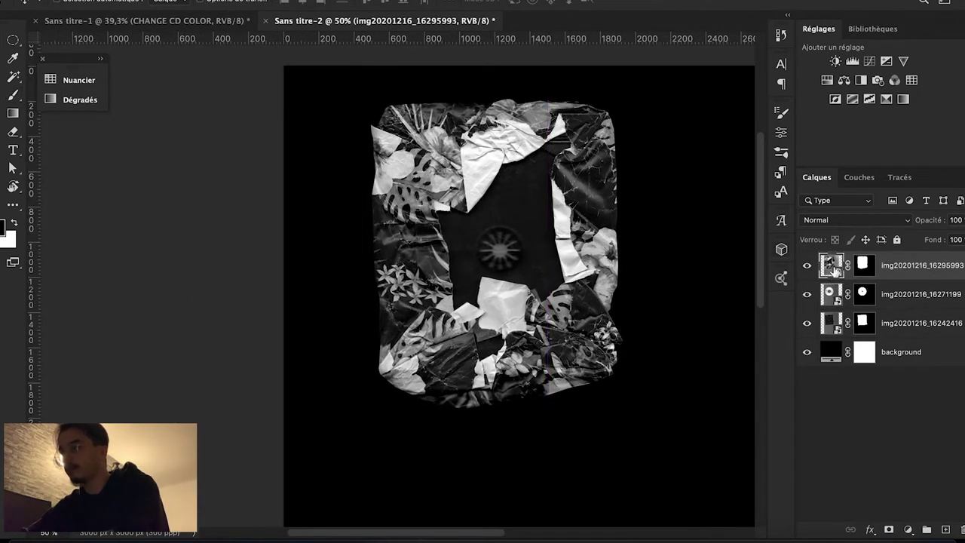
Clear the mask selection and target the WRINKLED PAPER layer's mask.
ctrl+click(862, 326)
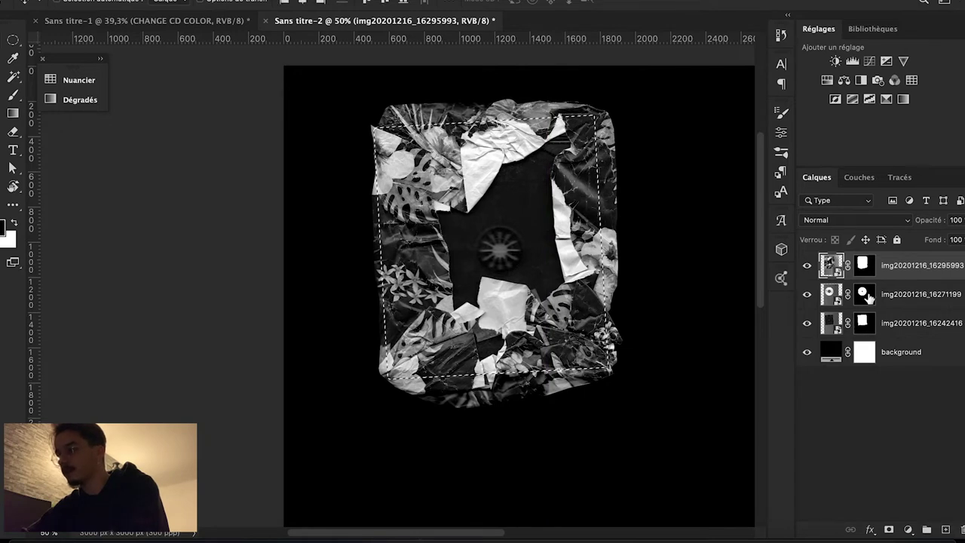
shift+click(866, 295)
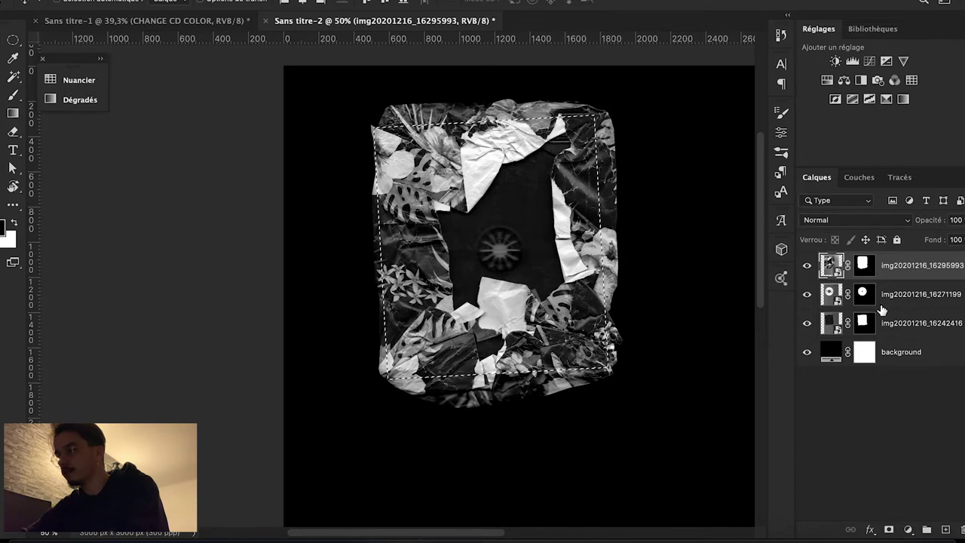
key(ctrl+d)
key(ctrl+backslash)
key(b)
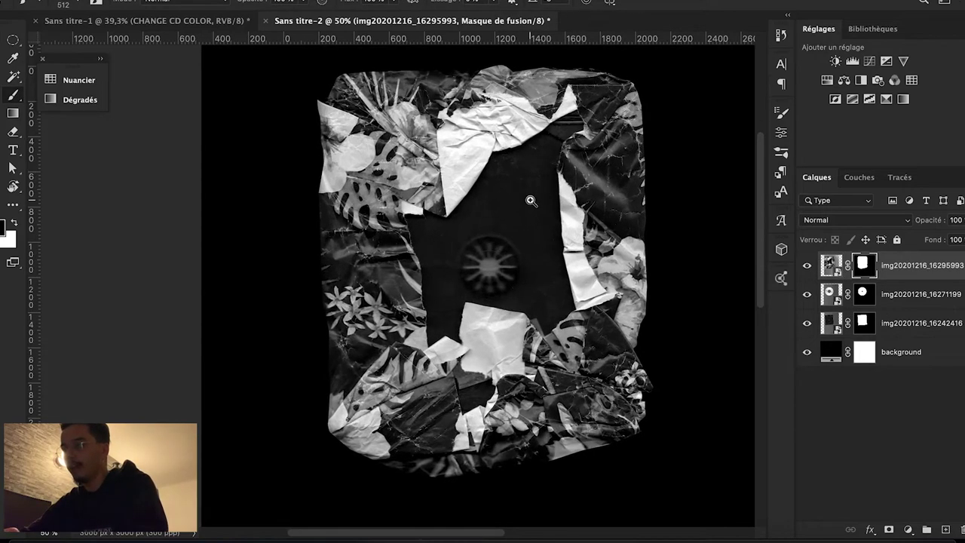
click(532, 202)
click(807, 267)
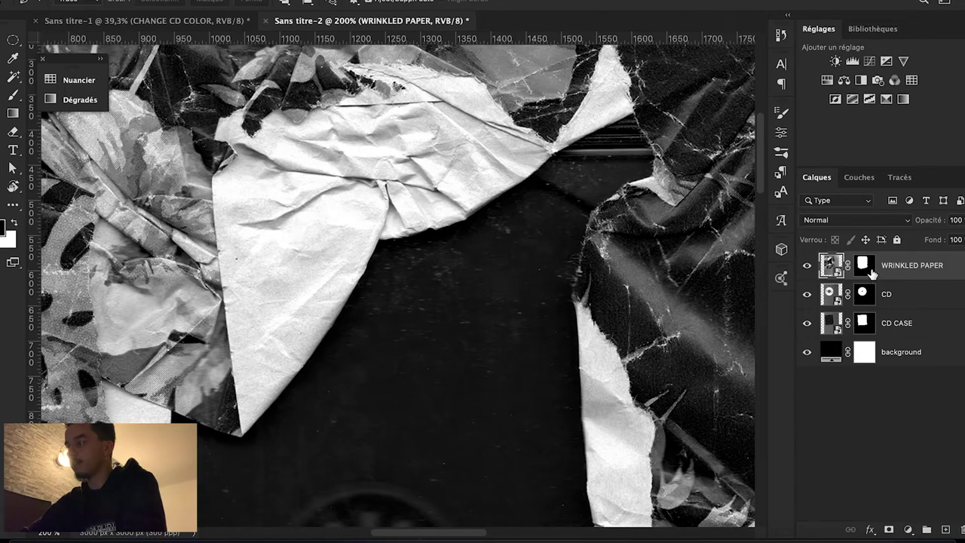
click(865, 265)
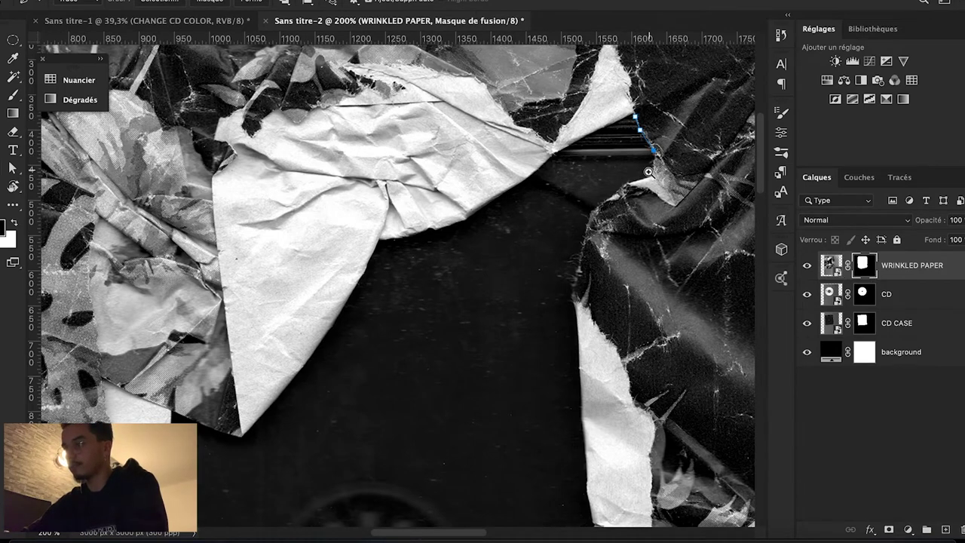
scroll(648, 172, up, 2)
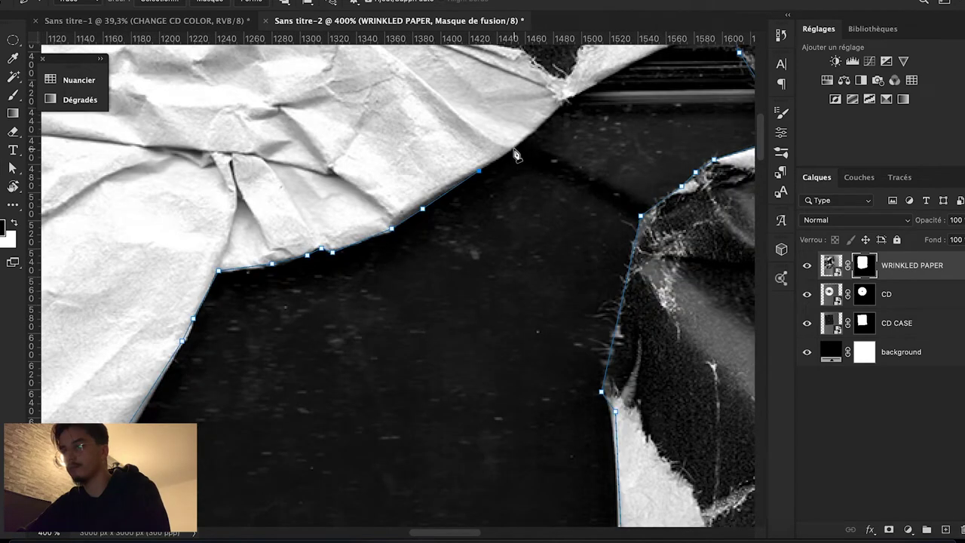
Trace the paper's torn edge, convert it to a selection and fill the mask to reveal the CD.
click(514, 149)
scroll(516, 155, up, 2)
scroll(516, 154, right, 1)
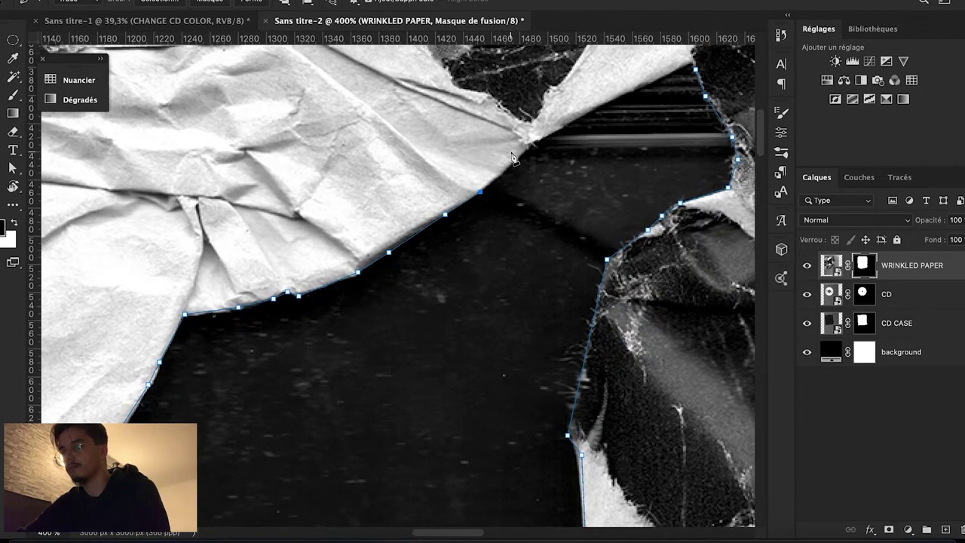
scroll(531, 147, up, 2)
scroll(530, 147, right, 2)
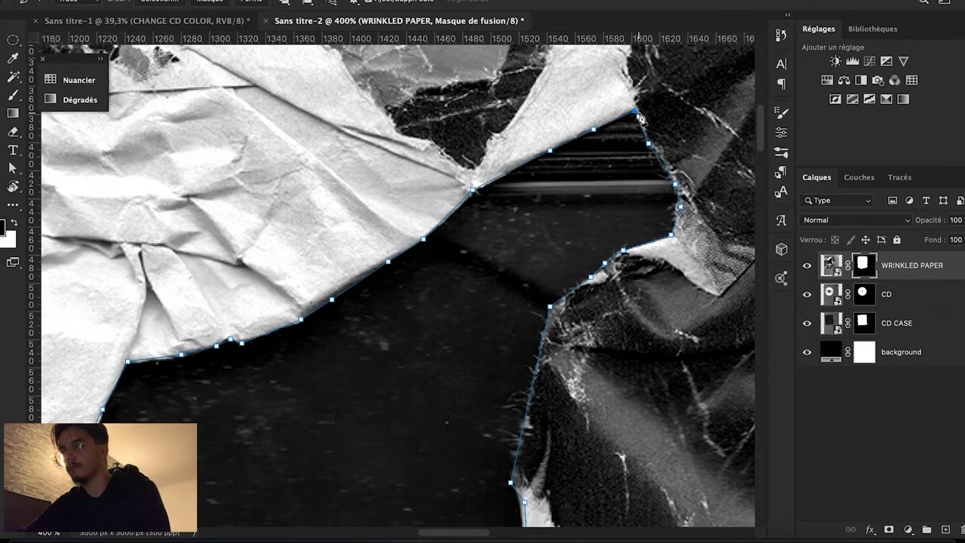
right_click(652, 140)
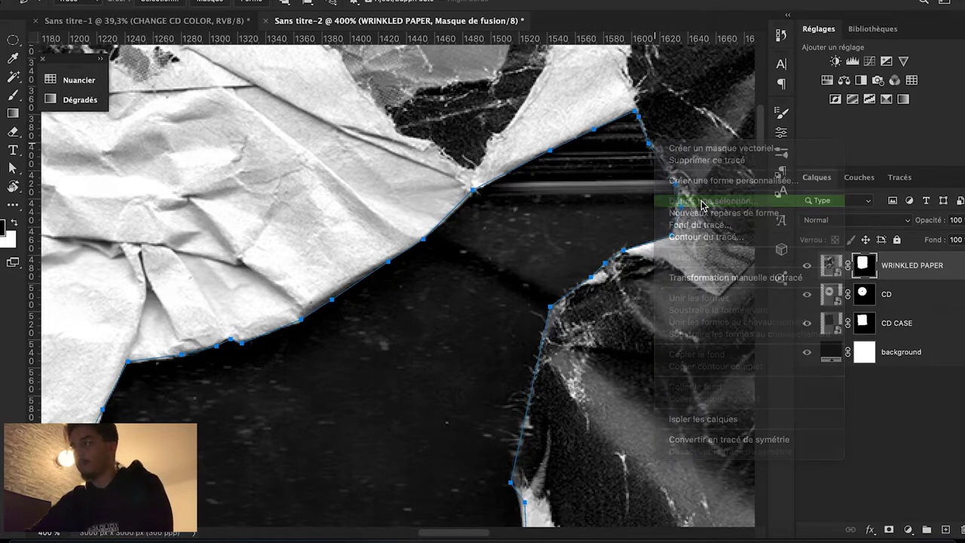
click(702, 203)
key(Return)
key(alt+BackSpace)
key(ctrl+d)
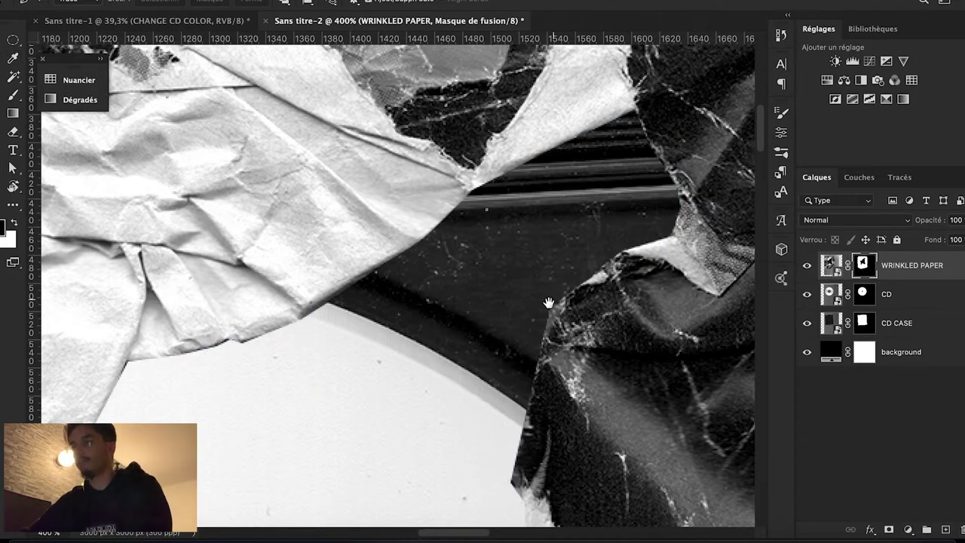
Nudge the WRINKLED PAPER image slightly down and zoom out to view the whole artwork.
scroll(548, 302, down, 3)
scroll(548, 302, down, 1)
scroll(548, 302, down, 1)
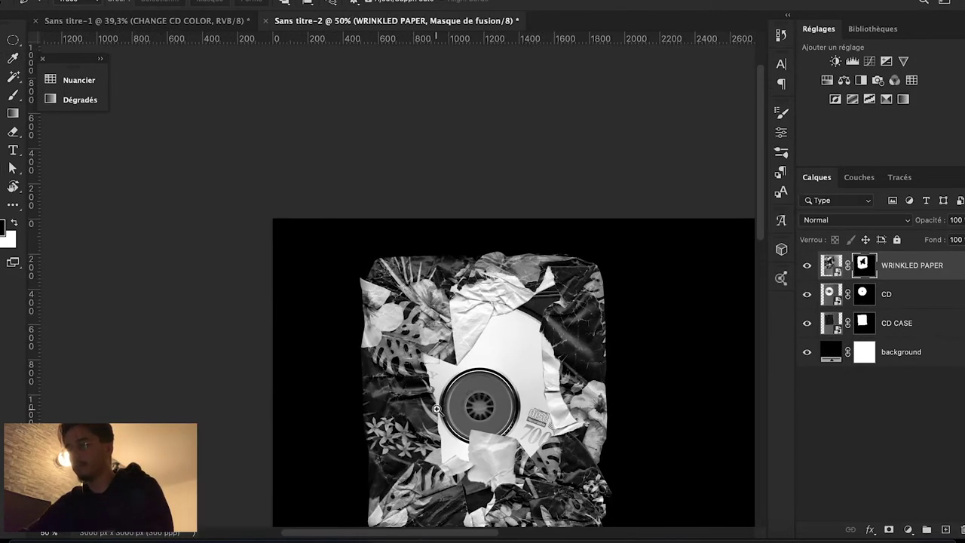
scroll(437, 409, up, 1)
scroll(436, 408, down, 2)
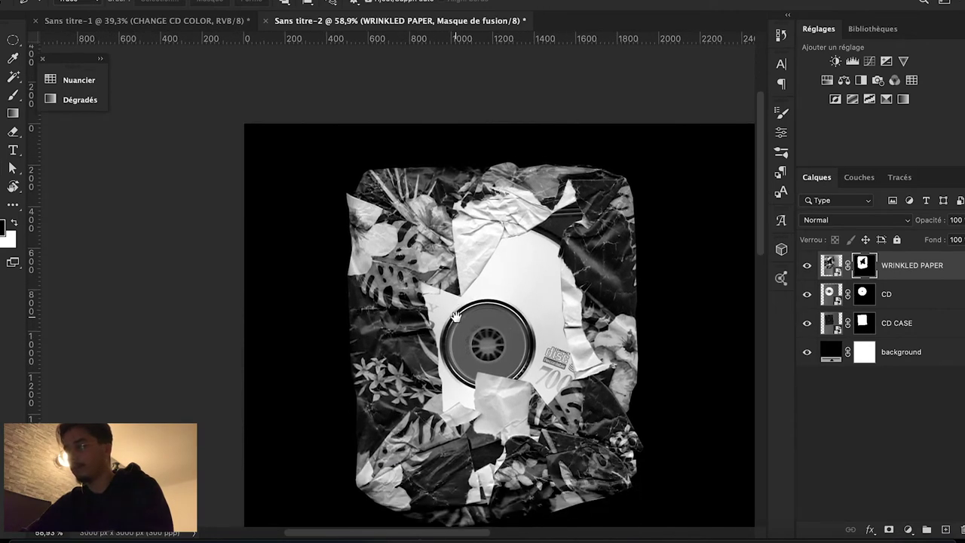
click(905, 270)
mouse_move(654, 230)
mouse_down()
mouse_move(654, 252)
mouse_move(653, 235)
mouse_up()
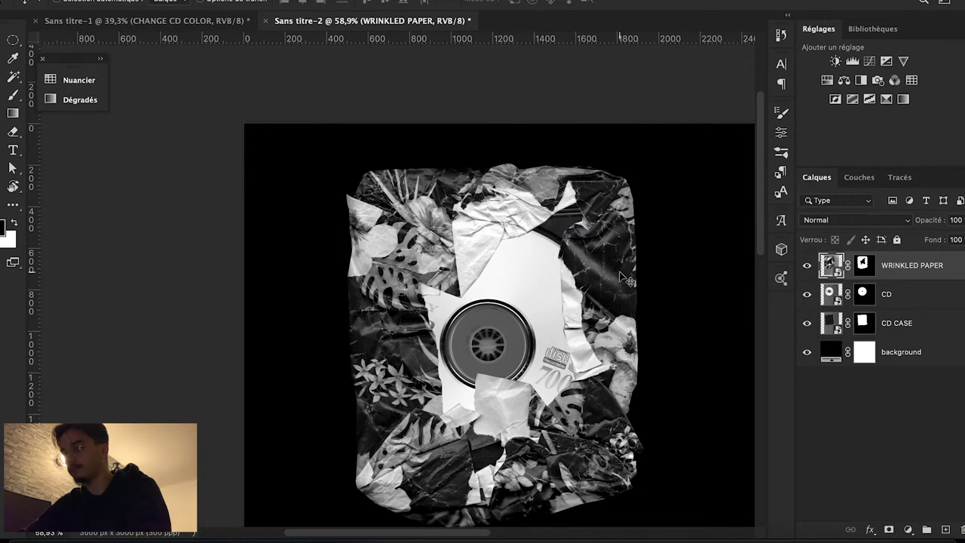
key(ctrl+minus)
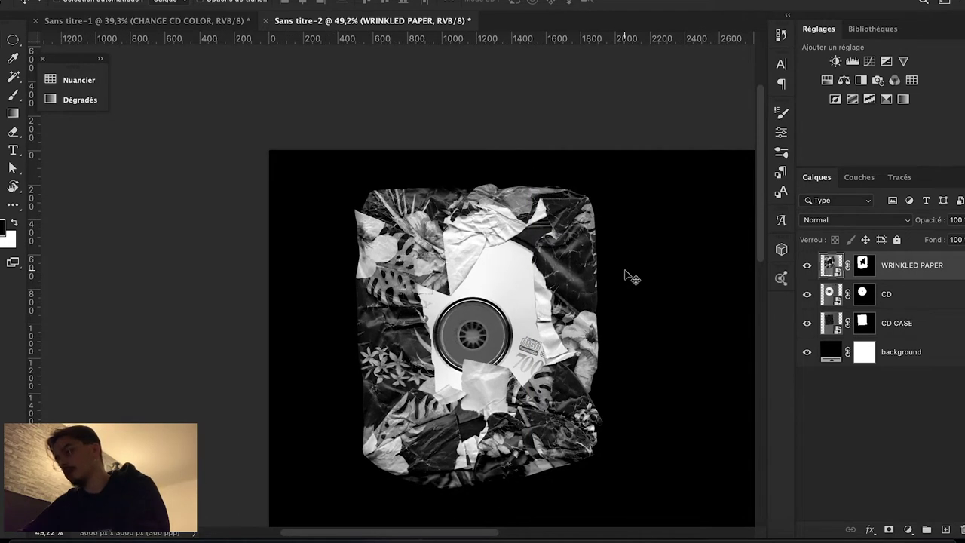
scroll(588, 316, up, 1)
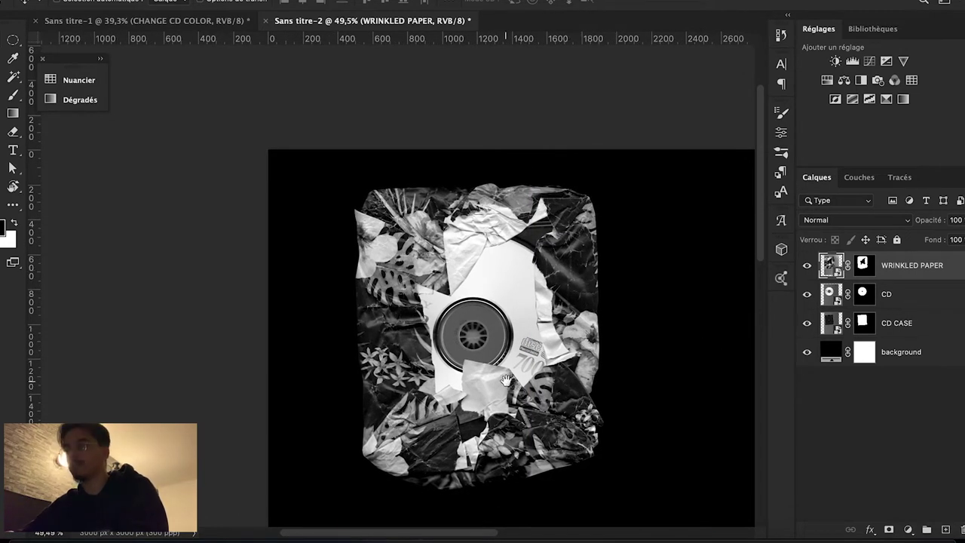
scroll(506, 381, up, 1)
Group the CD layer into a group named CD and load its circular mask as a selection.
click(896, 294)
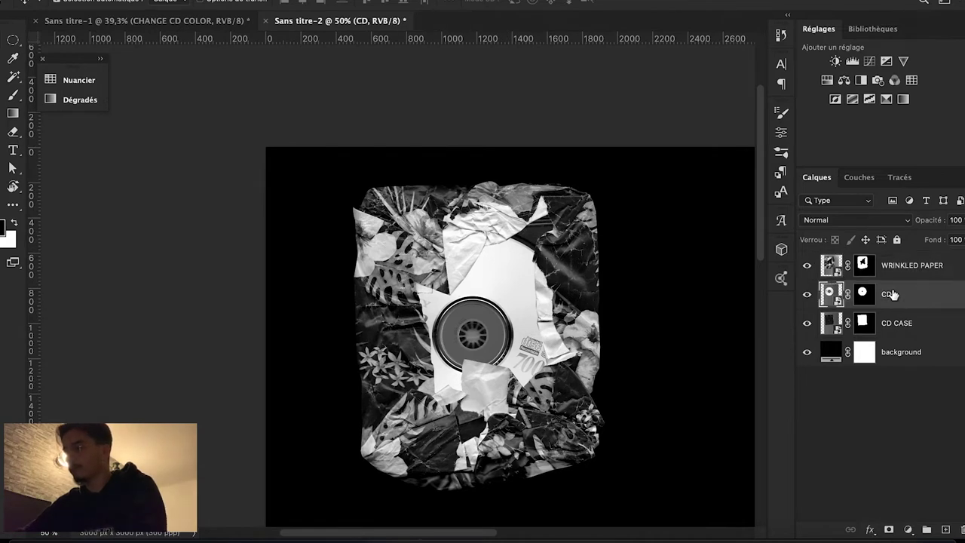
key(ctrl+g)
key(Return)
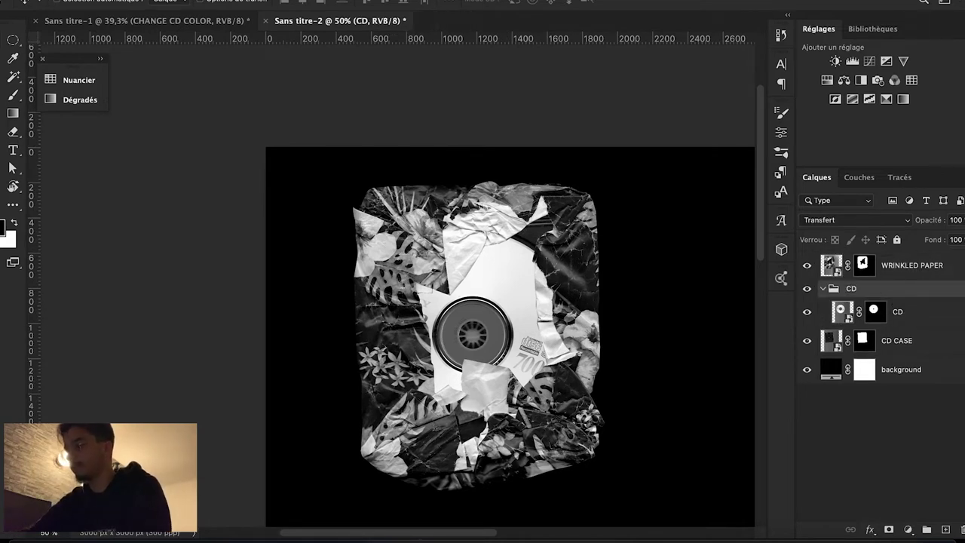
ctrl+click(875, 316)
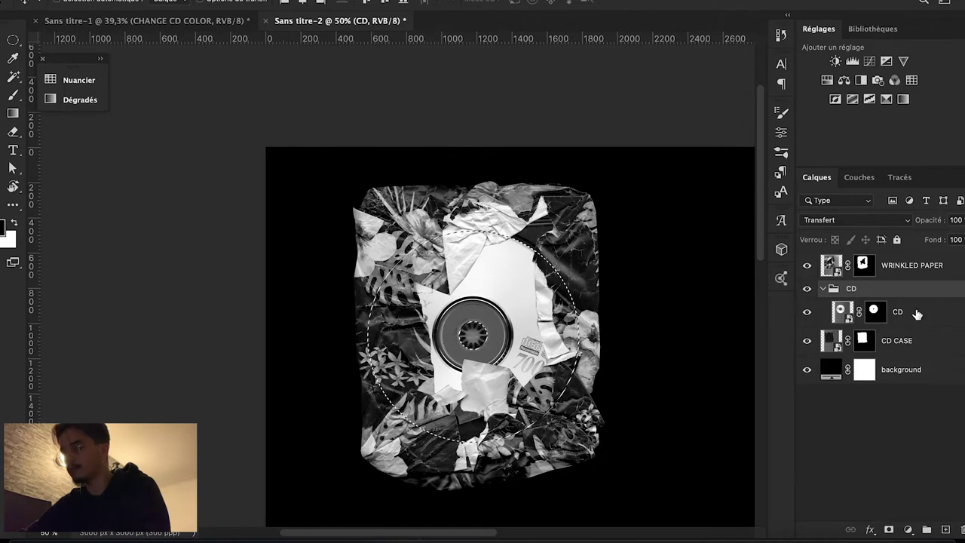
click(917, 314)
Add a red ff0000 Solid Color fill over the CD with the Produit blend mode.
click(908, 529)
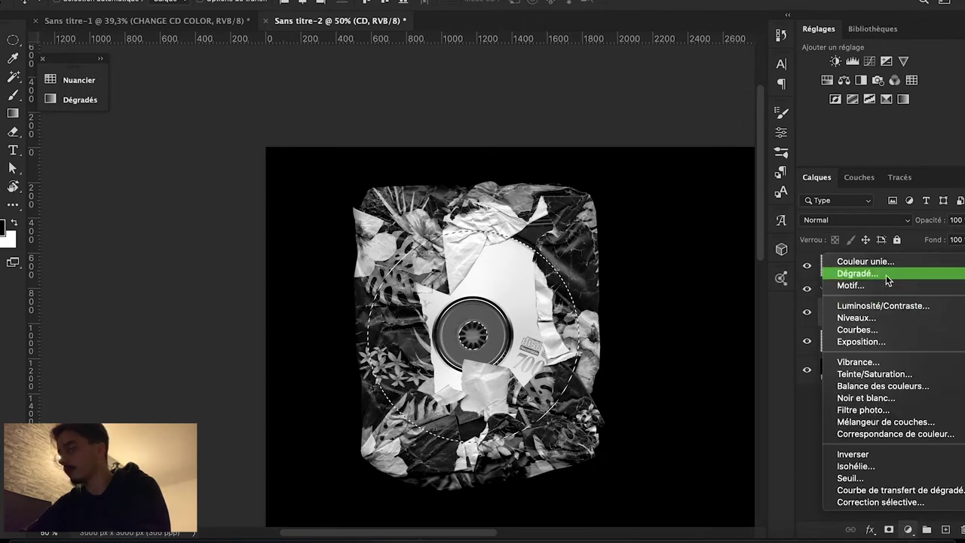
click(867, 262)
text(ff0000)
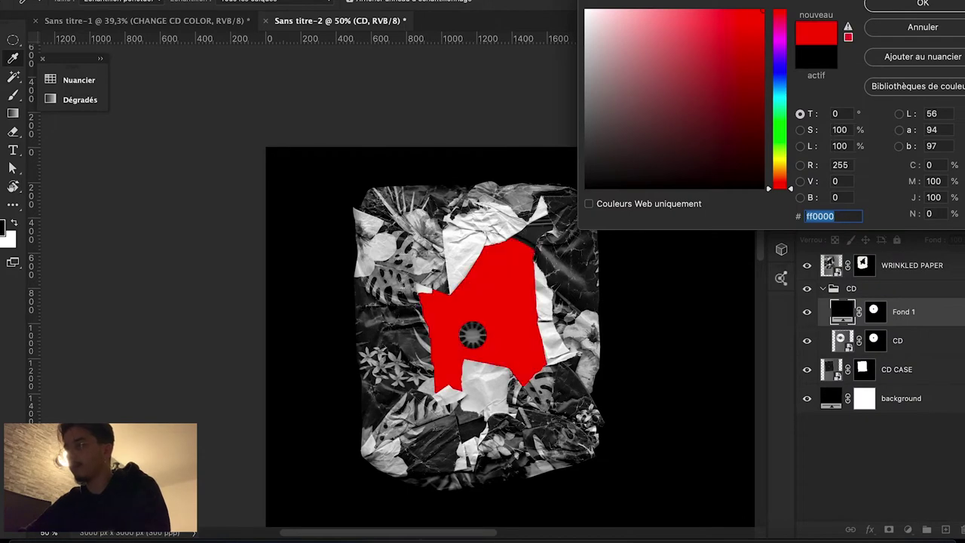
key(Return)
click(835, 220)
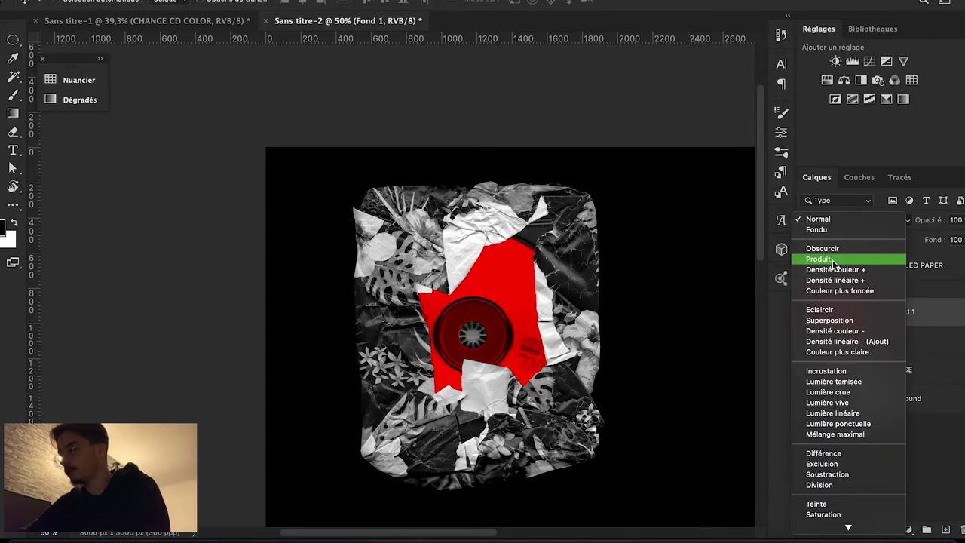
click(819, 256)
Zoom in and draw a circular selection over the red CD disc.
scroll(425, 346, up, 1)
click(424, 346)
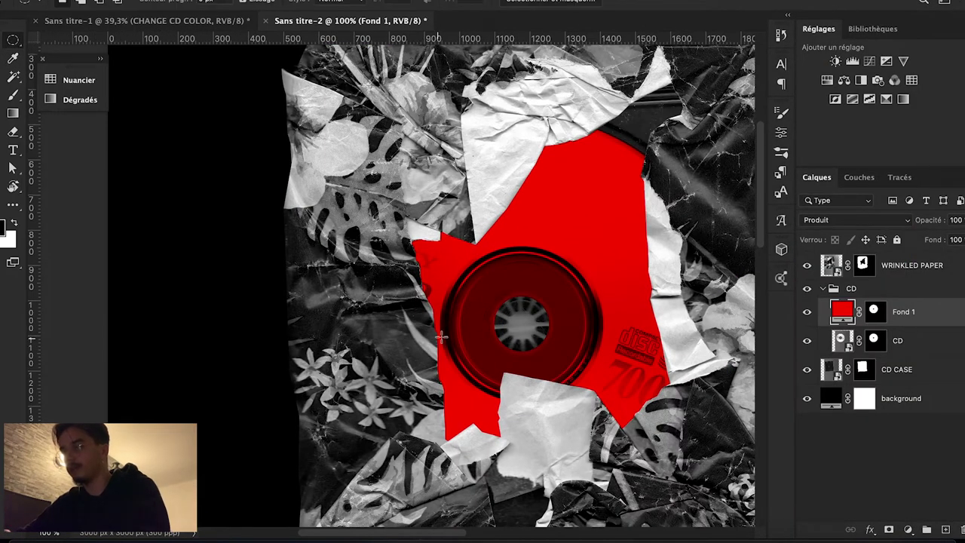
click(453, 333)
drag(436, 196, 724, 473)
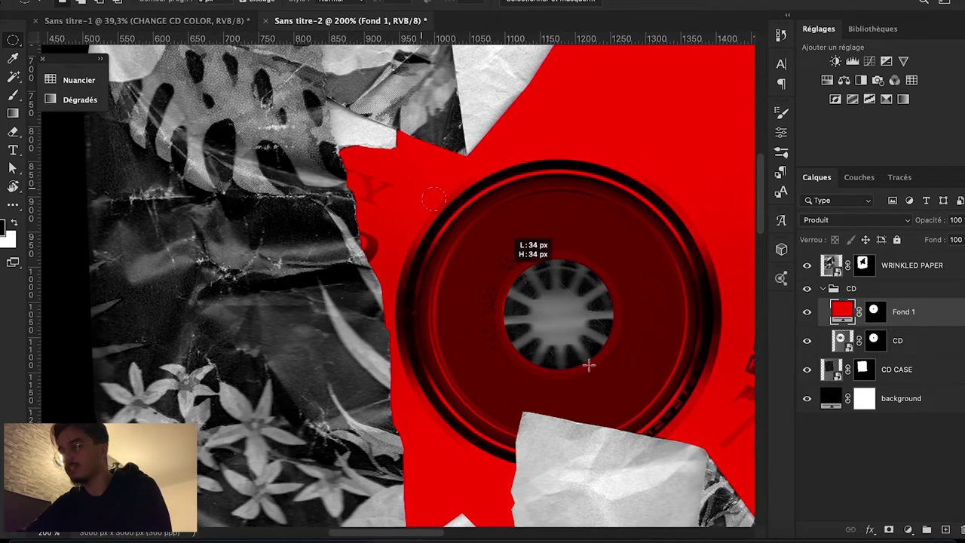
scroll(723, 474, right, 5)
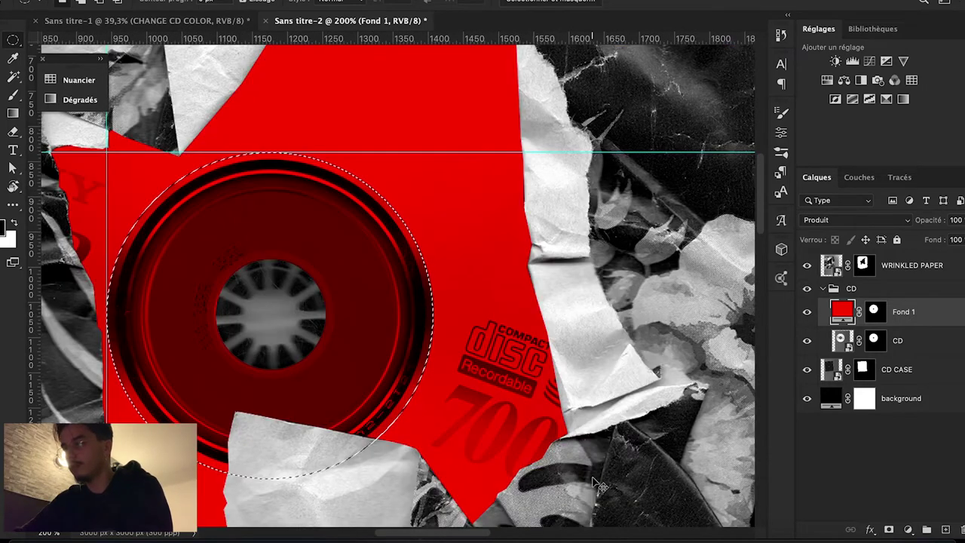
Fill the red fill layer's mask to clear red from the disc, then reopen its colour.
click(874, 311)
key(b)
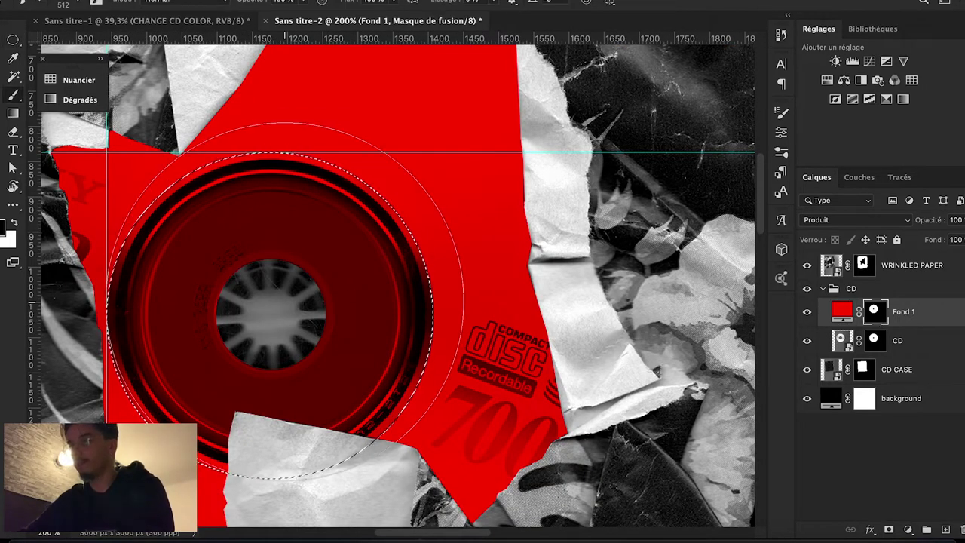
key(alt+BackSpace)
key(ctrl+d)
key(ctrl+0)
click(886, 340)
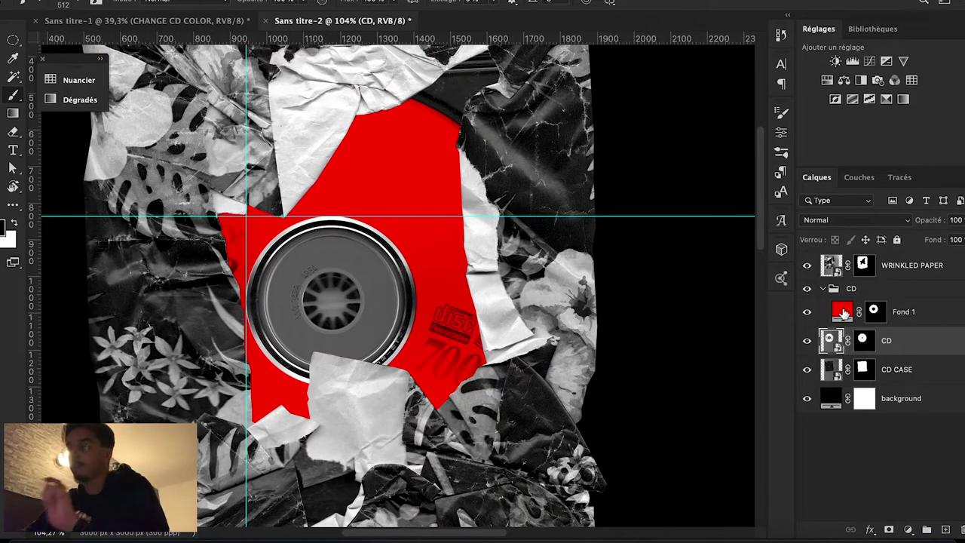
double_click(837, 313)
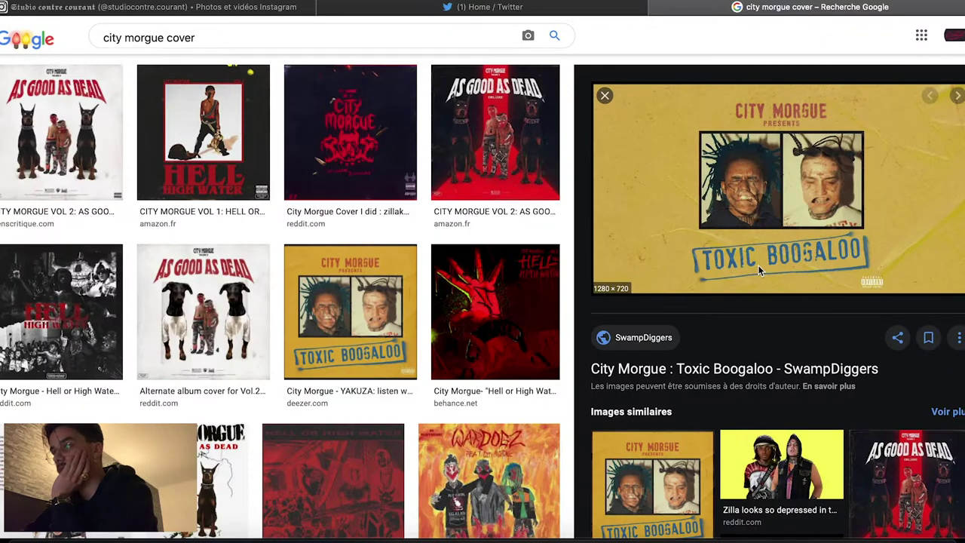
Copy the City Morgue Toxic Boogaloo cover image from the browser for Photoshop.
right_click(759, 267)
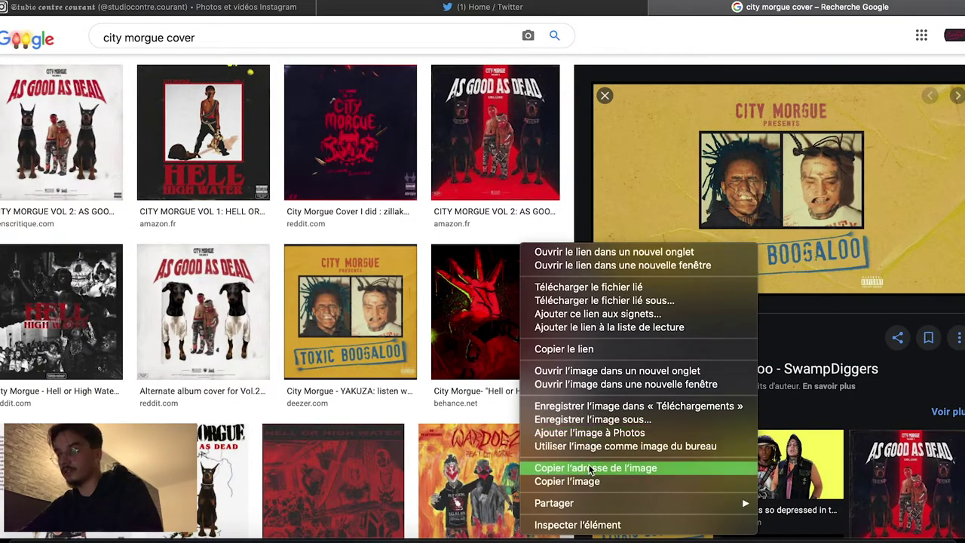
click(573, 482)
key(super+Tab)
key(super+Tab)
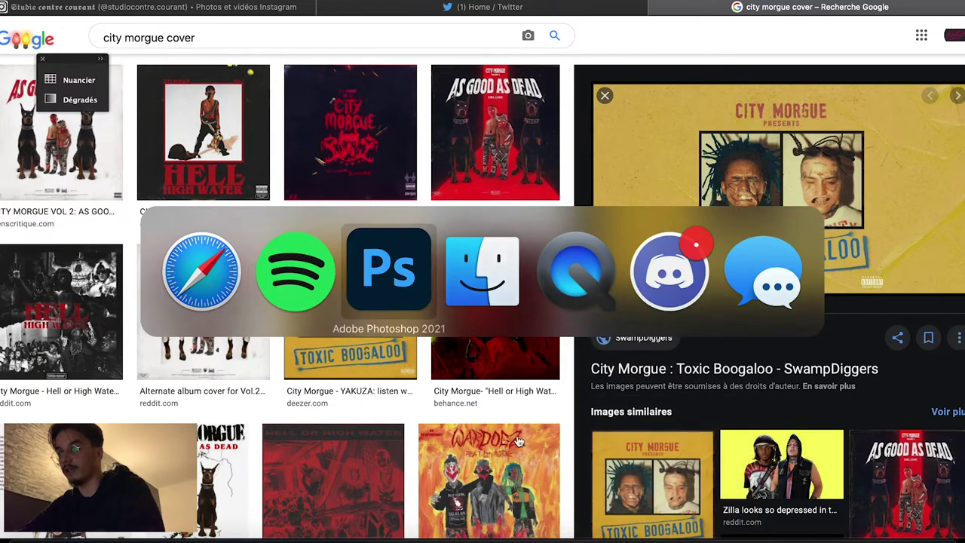
Paste the City Morgue cover as Calque 1 and move it into the CD group's disc mask.
key(super+v)
key(super+minus)
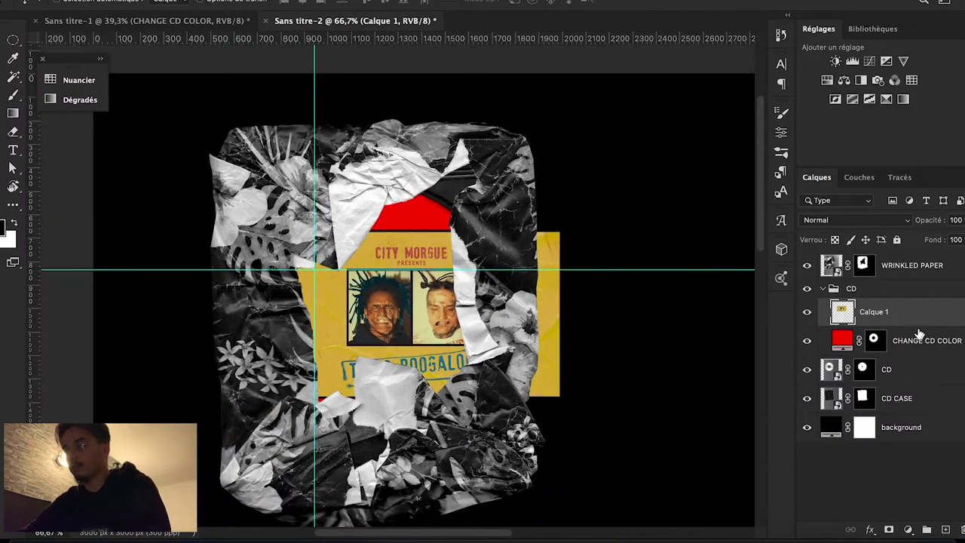
drag(576, 320, 543, 304)
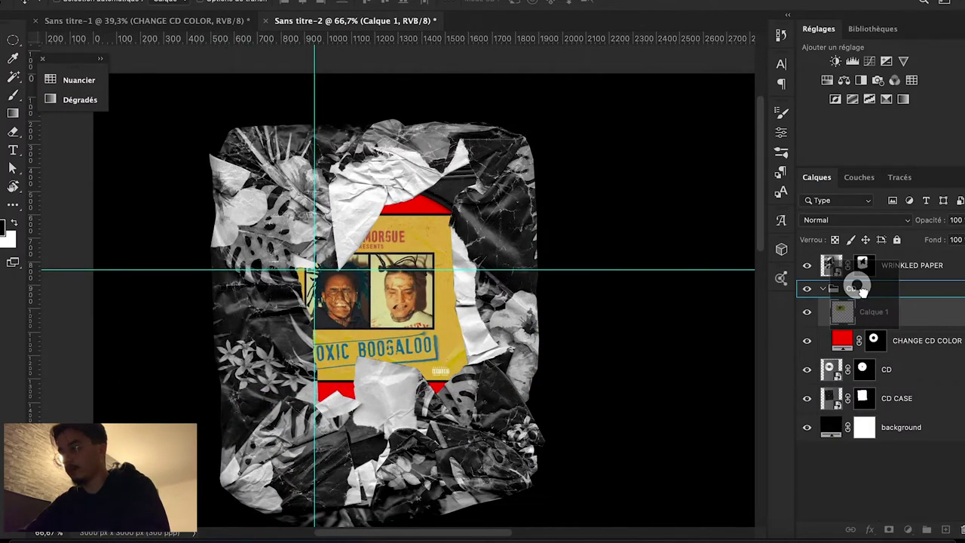
drag(872, 341, 862, 294)
Scale the cover up so it fills the disc, then select WRINKLED PAPER.
key(super+t)
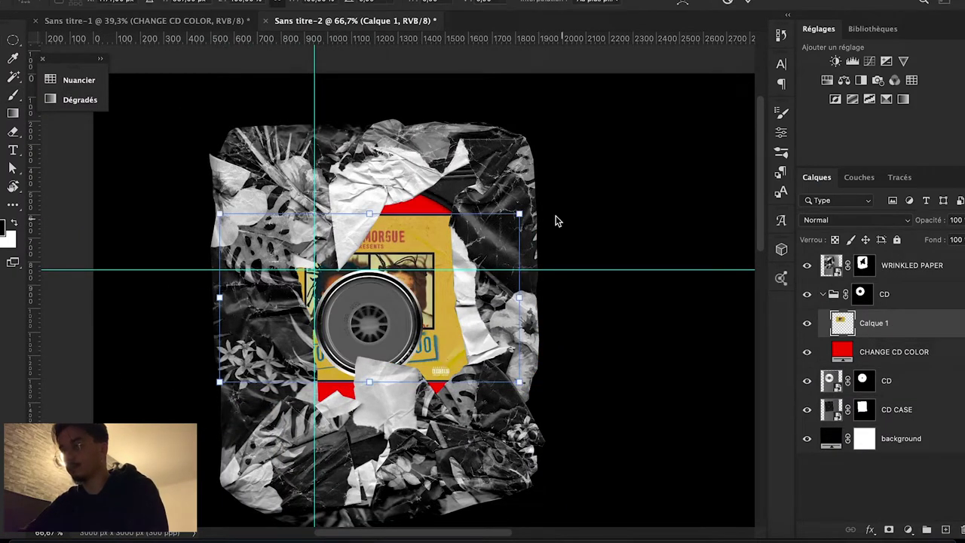
drag(526, 215, 625, 184)
key(Return)
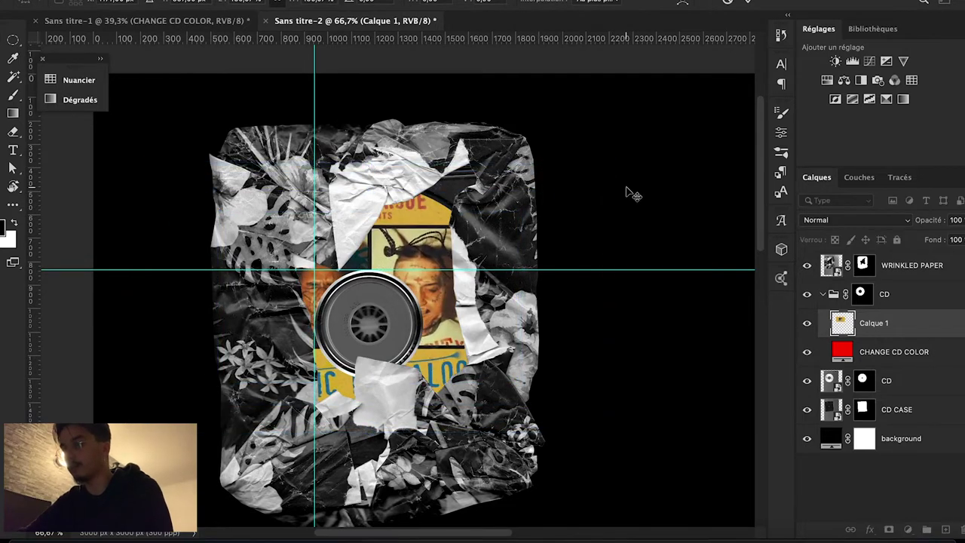
alt+click(359, 293)
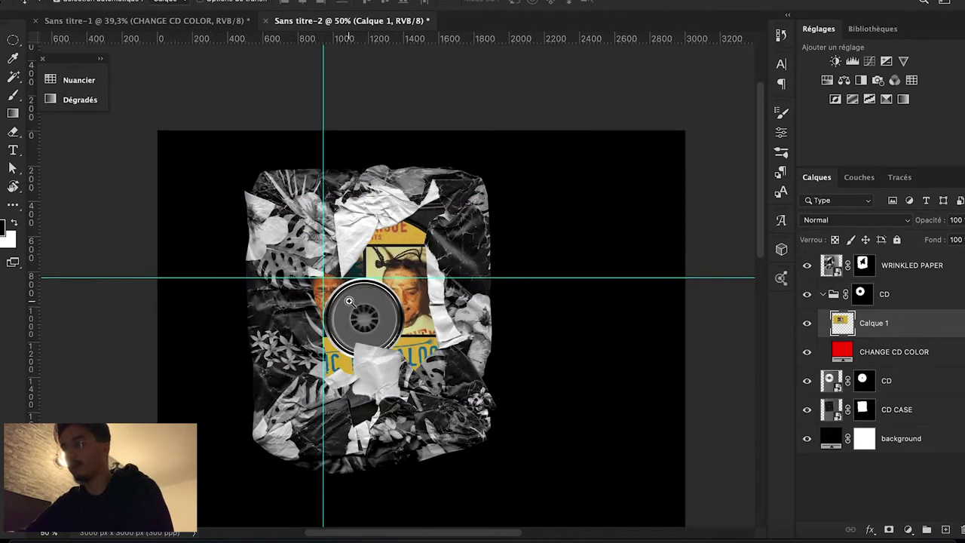
click(349, 301)
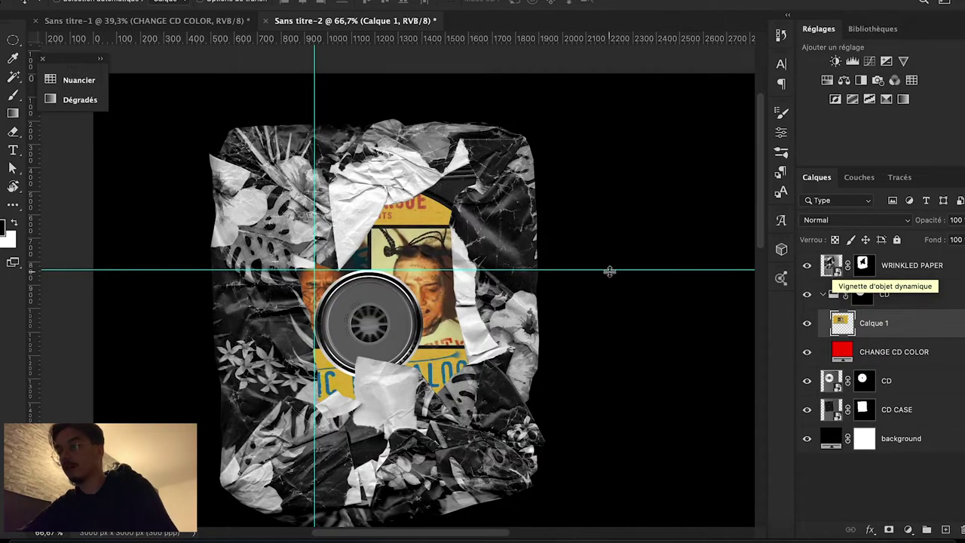
click(920, 273)
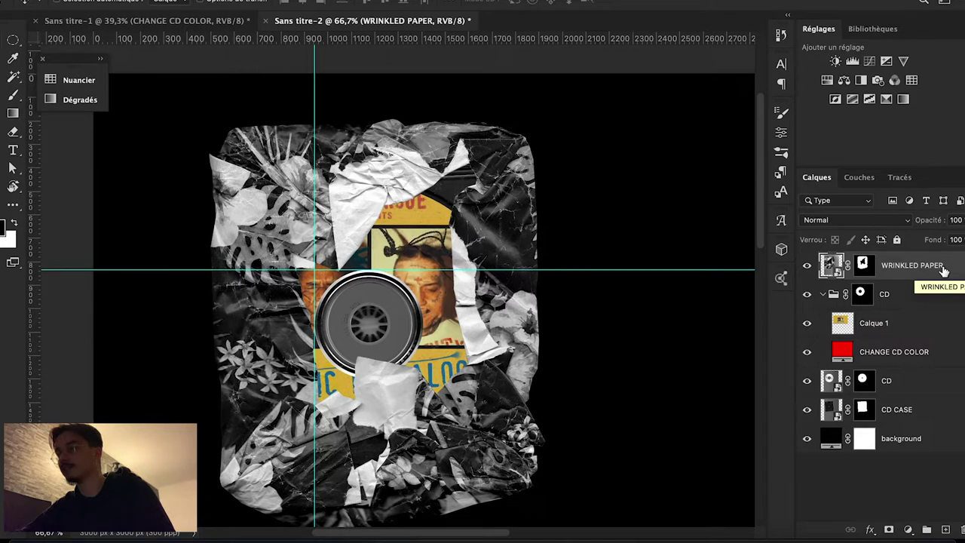
Hide the document's alignment guides with Ctrl+;.
key(ctrl+semicolon)
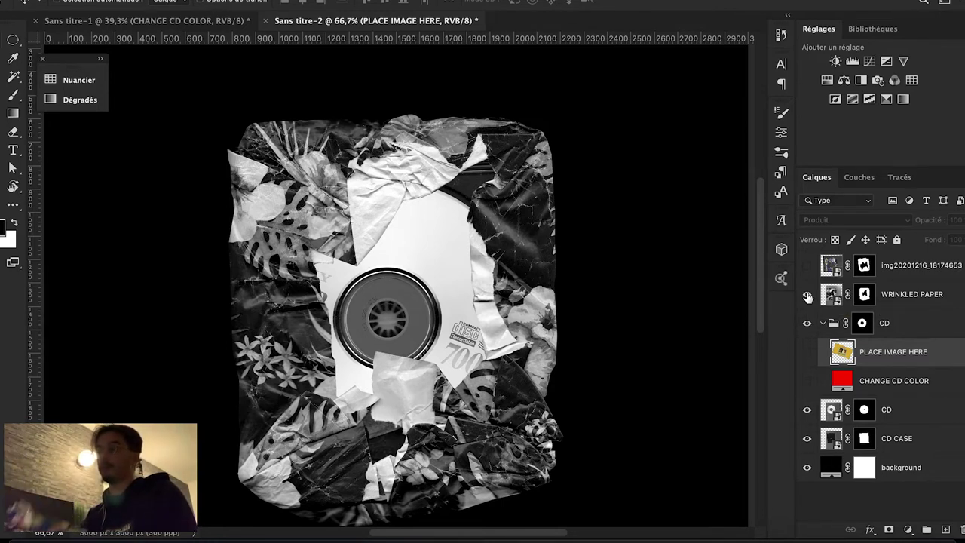
Hide the grey WRINKLED PAPER layer and show the floral paper and CHANGE CD COLOR layers.
click(807, 294)
click(807, 265)
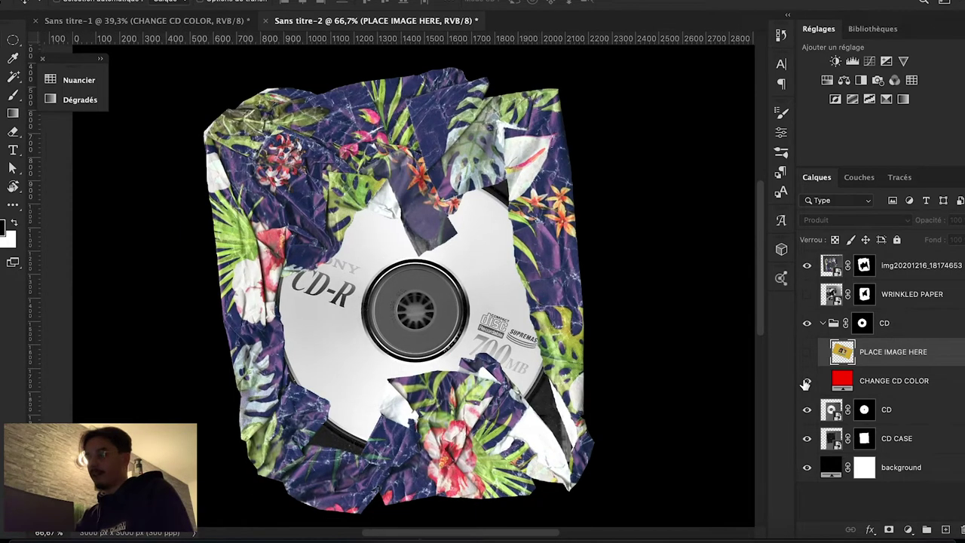
click(806, 382)
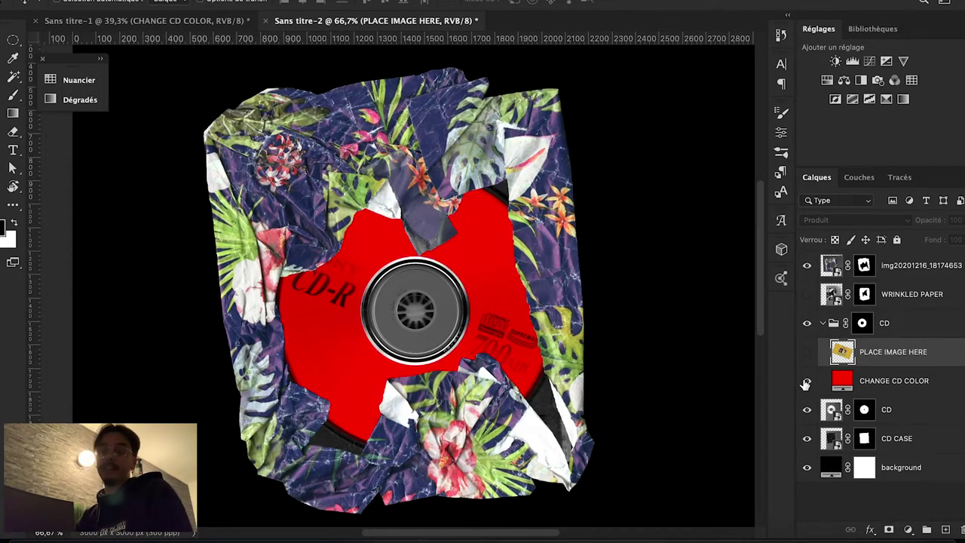
click(872, 383)
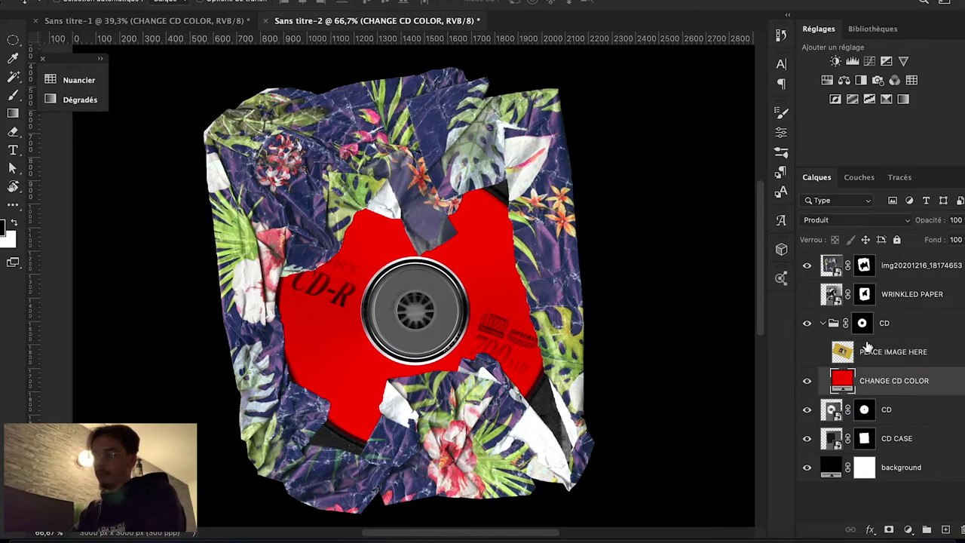
click(890, 322)
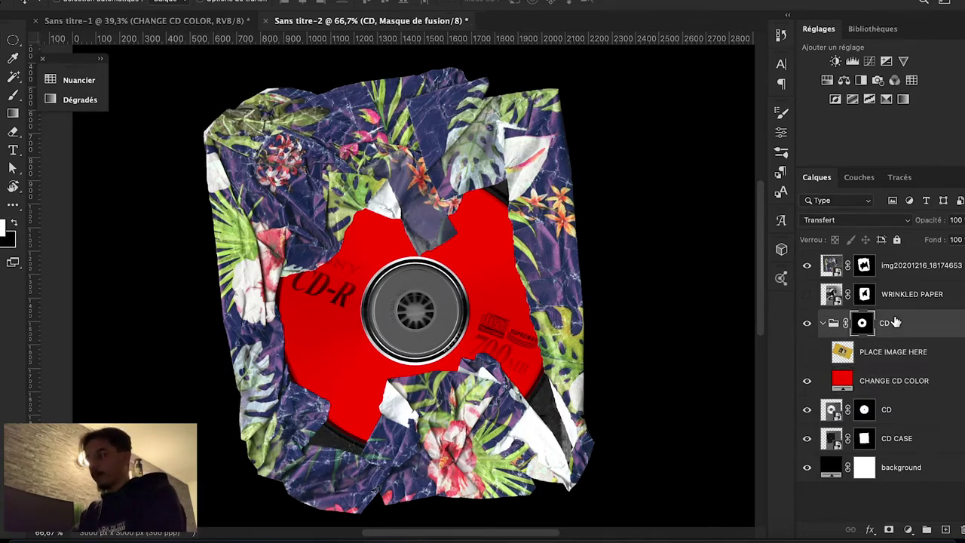
click(824, 324)
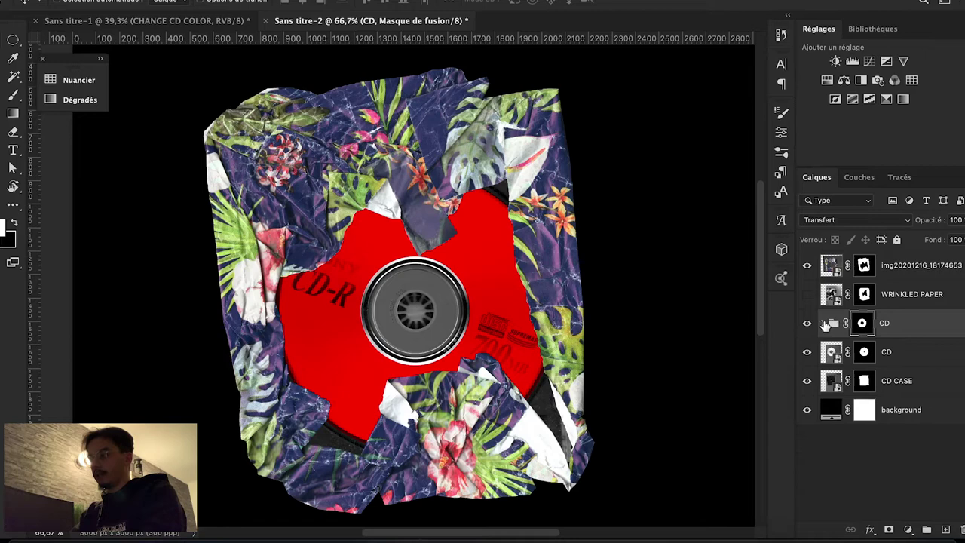
Show the PLACE IMAGE HERE artwork on the disc and hide the red CHANGE CD COLOR overlay.
double_click(884, 324)
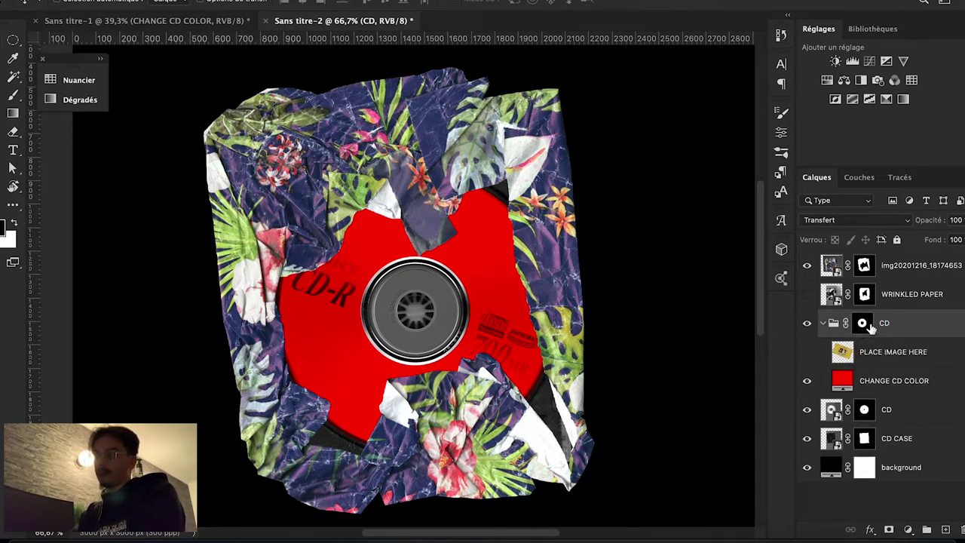
click(863, 324)
click(895, 353)
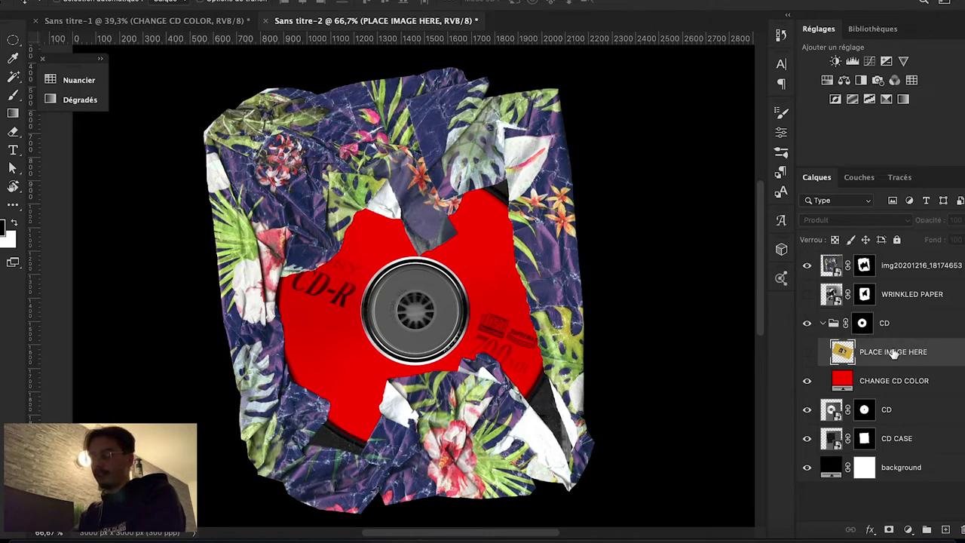
click(808, 352)
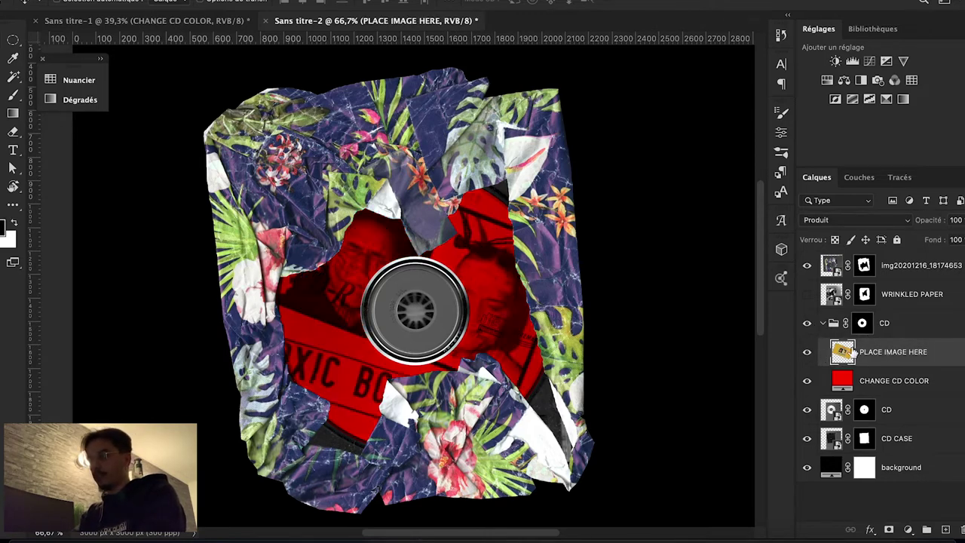
click(805, 381)
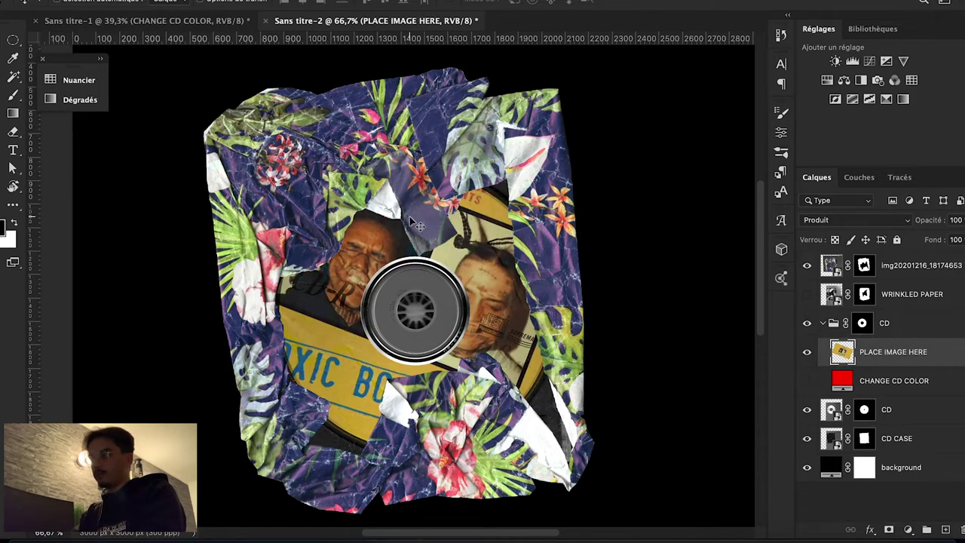
scroll(312, 291, up, 1)
scroll(315, 309, up, 1)
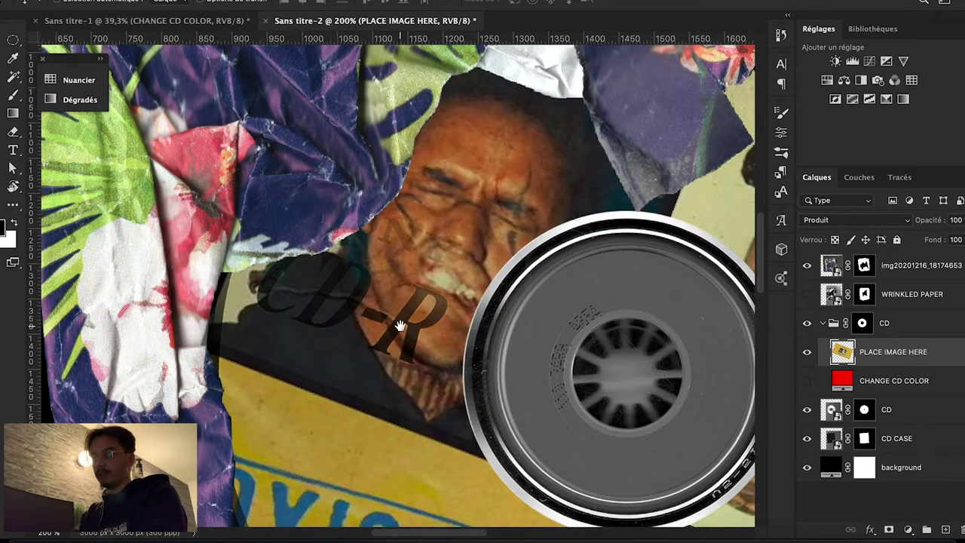
scroll(399, 325, right, 10)
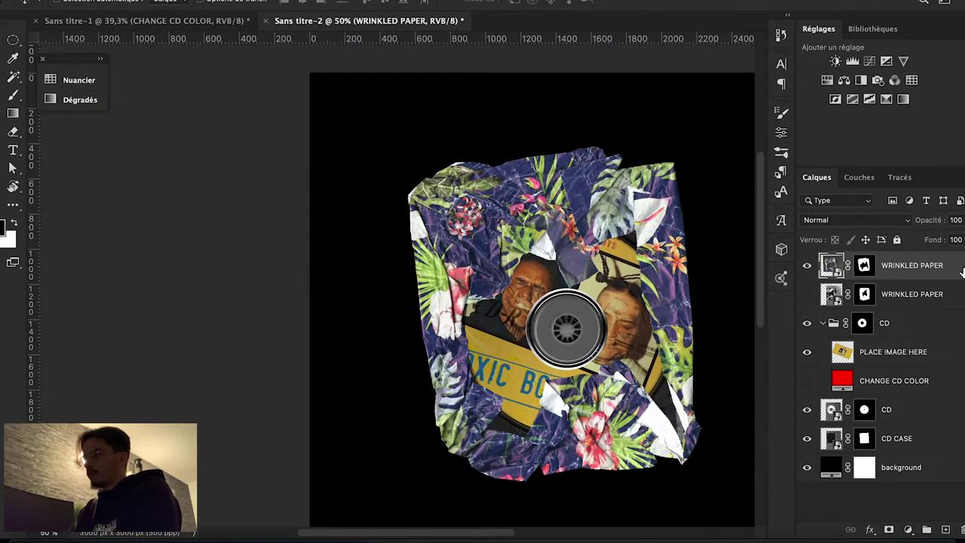
Give the floral WRINKLED PAPER a Produit drop shadow: 90°, 25 px distance, 49 px size.
double_click(961, 266)
drag(621, 195, 801, 145)
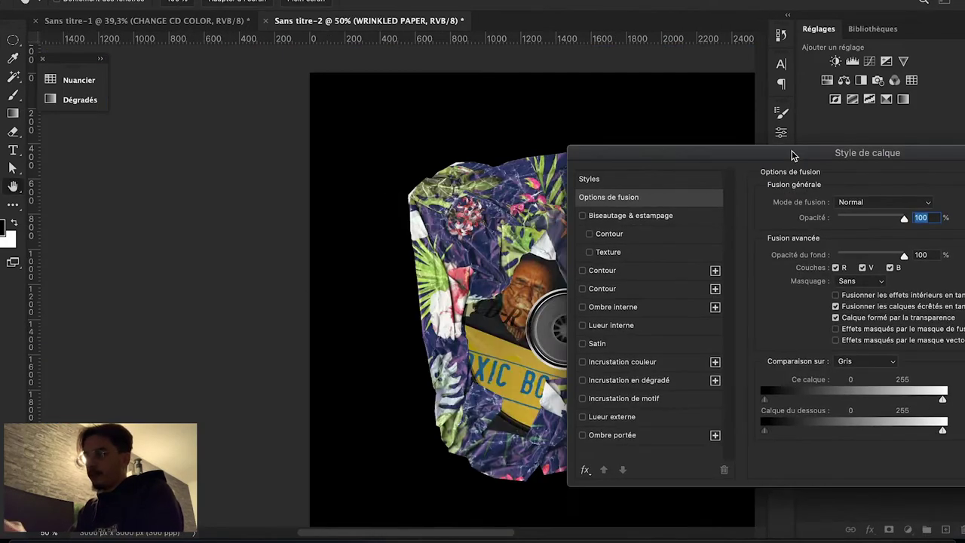
scroll(448, 311, up, 2)
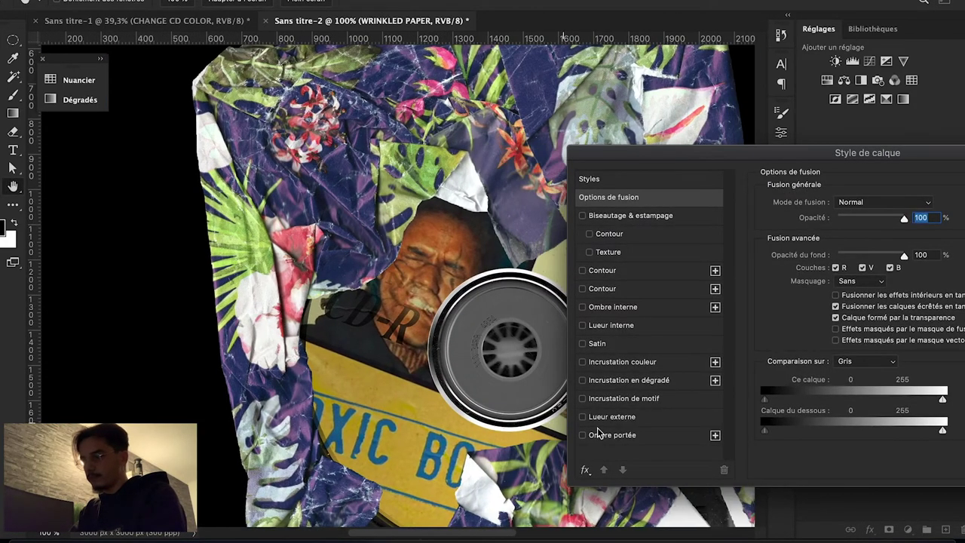
click(613, 435)
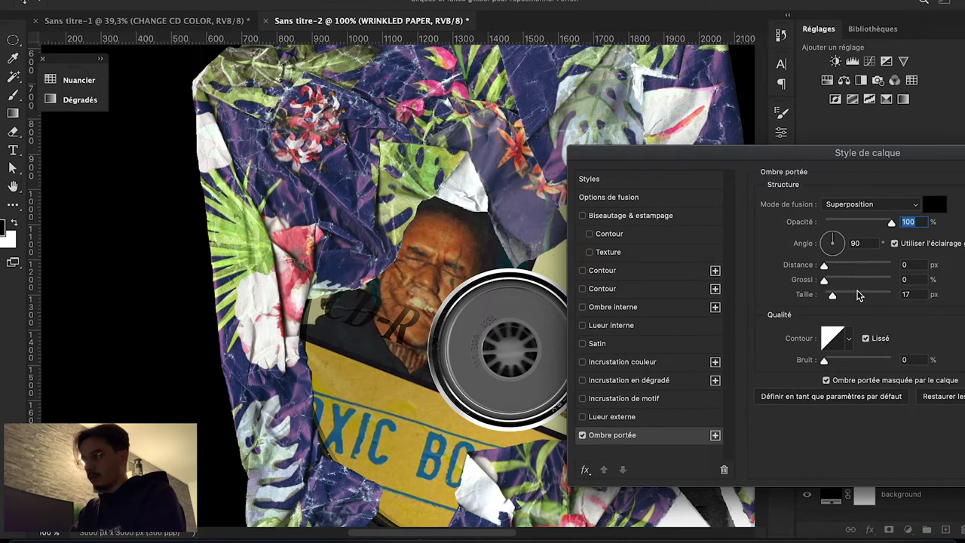
scroll(502, 428, down, 3)
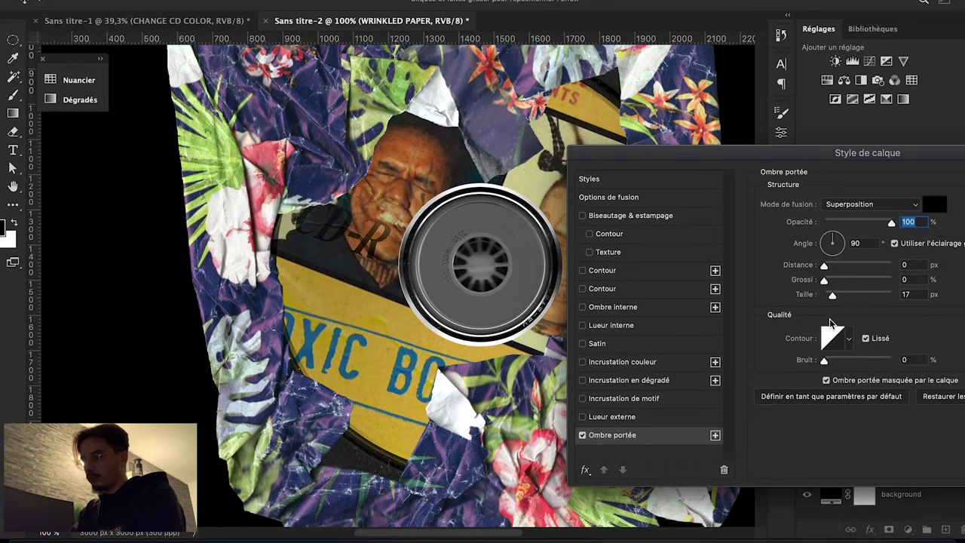
drag(846, 298, 837, 295)
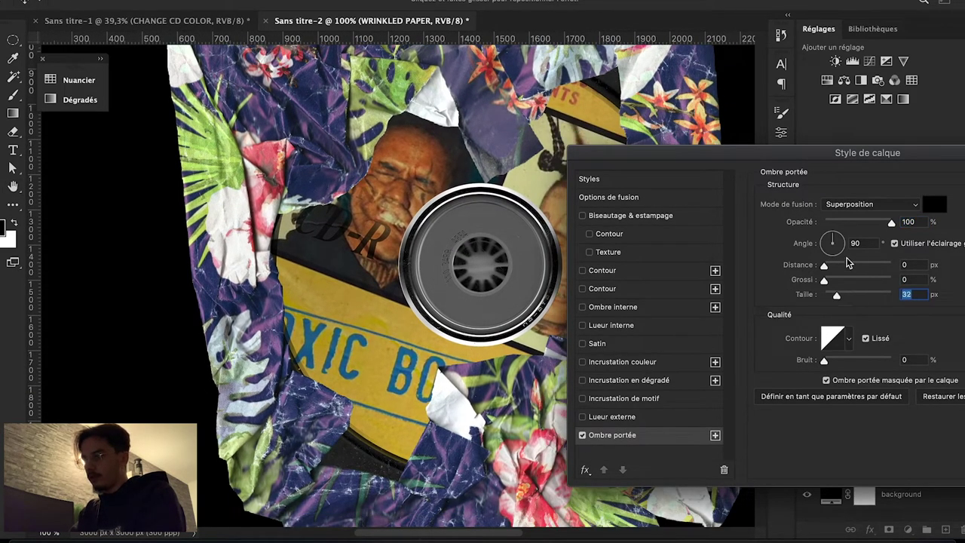
click(833, 202)
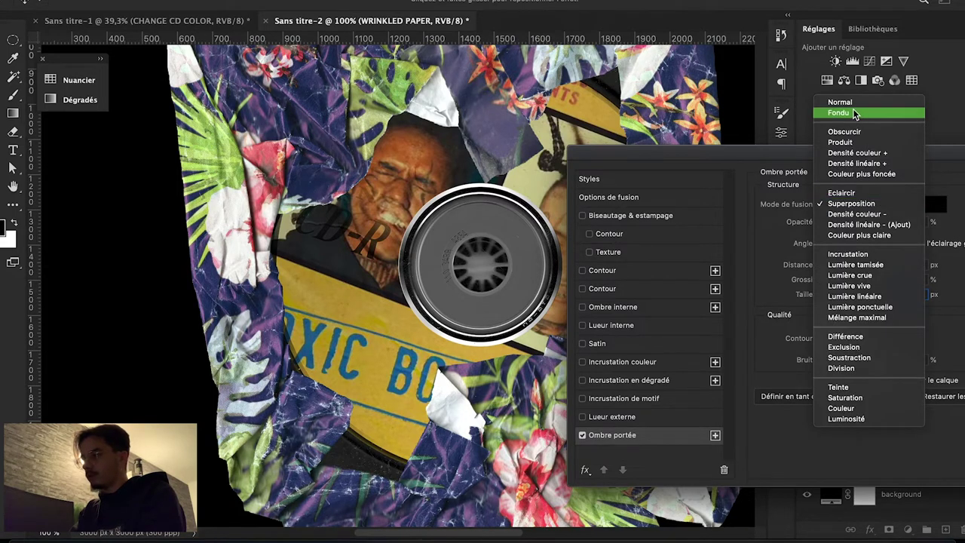
click(849, 142)
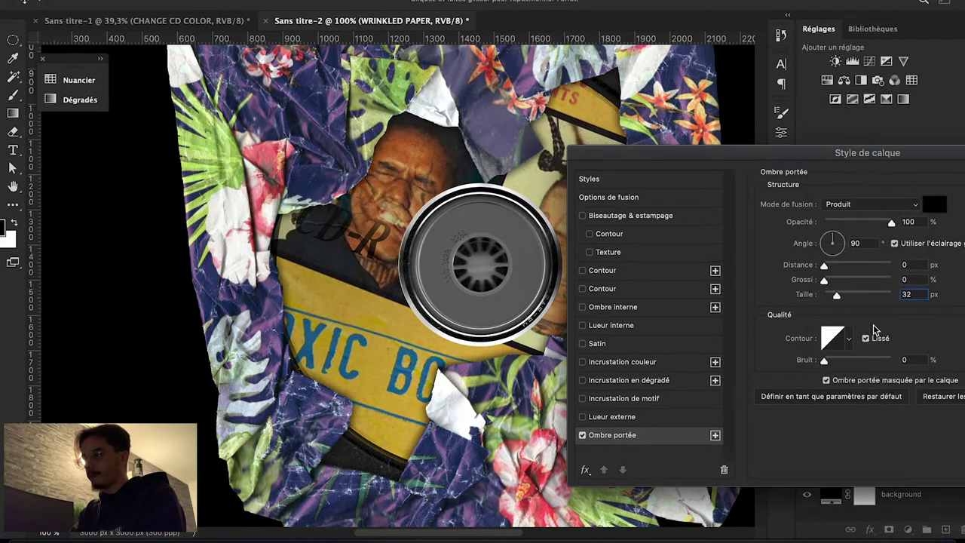
mouse_move(837, 295)
mouse_down()
mouse_move(849, 295)
mouse_move(827, 269)
mouse_move(862, 272)
mouse_move(834, 297)
mouse_move(833, 269)
mouse_move(842, 268)
mouse_up()
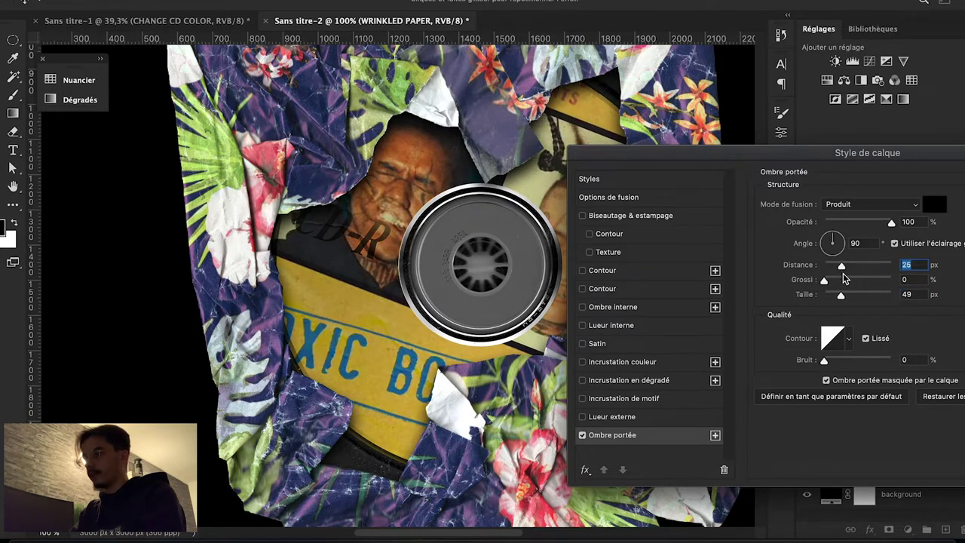
key(Return)
key(ctrl+0)
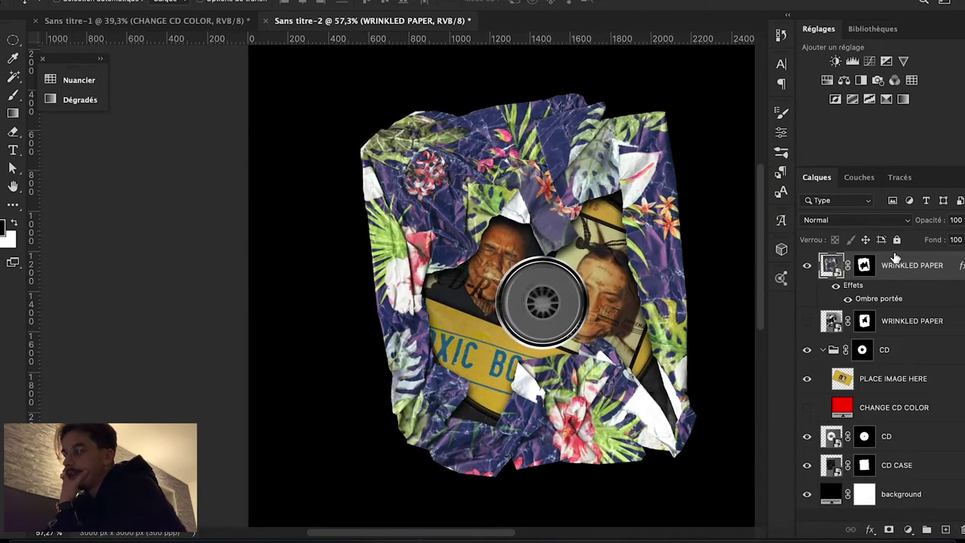
Add a Vibrance adjustment layer above the floral paper with Vibrance at +100.
click(904, 63)
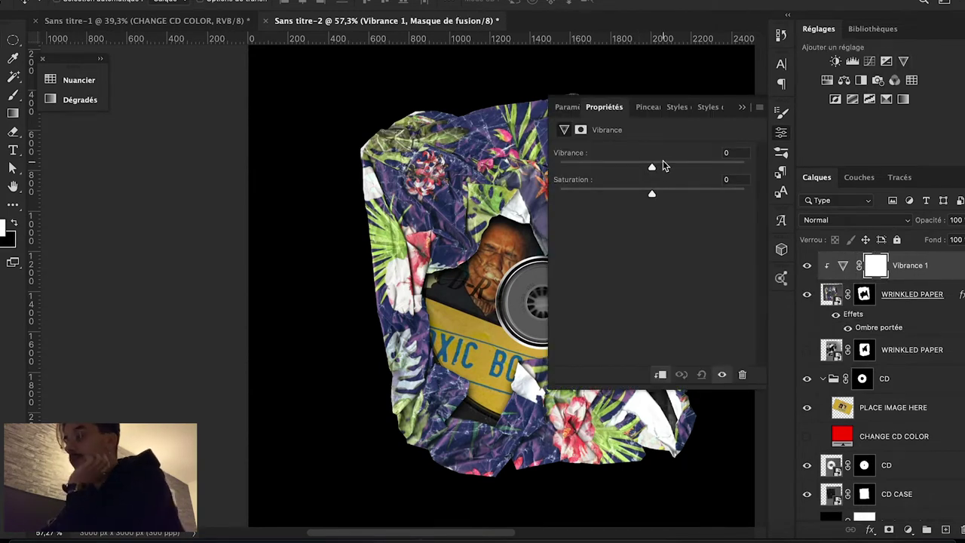
drag(663, 165, 730, 165)
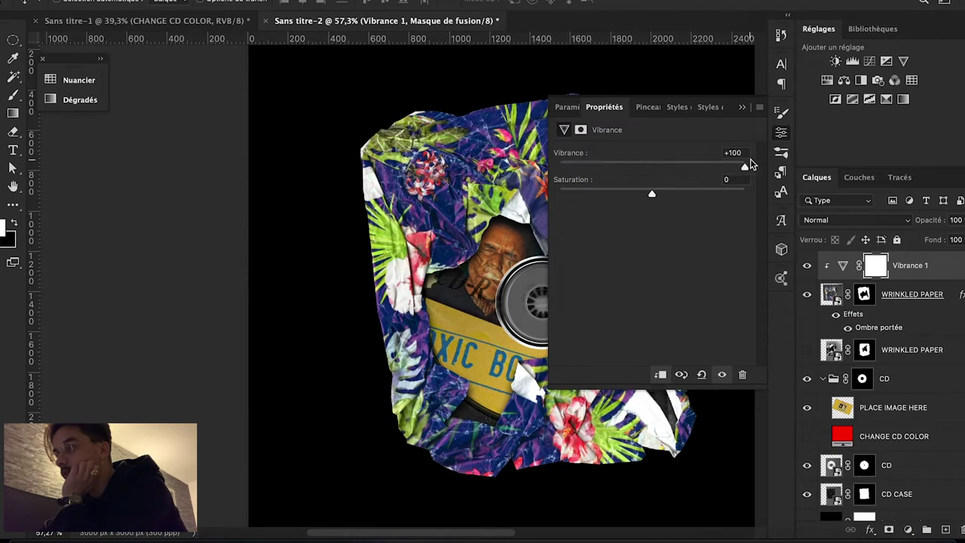
click(743, 108)
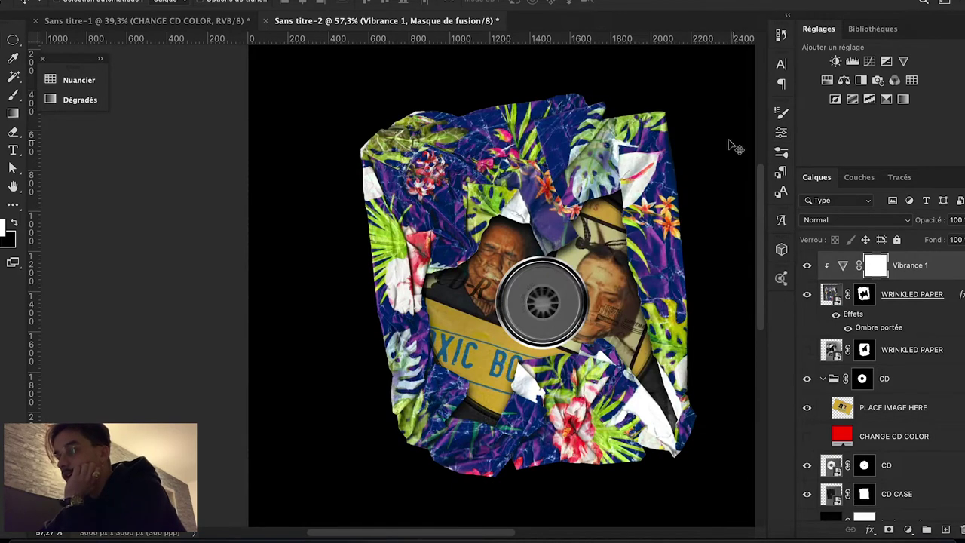
scroll(632, 281, right, 5)
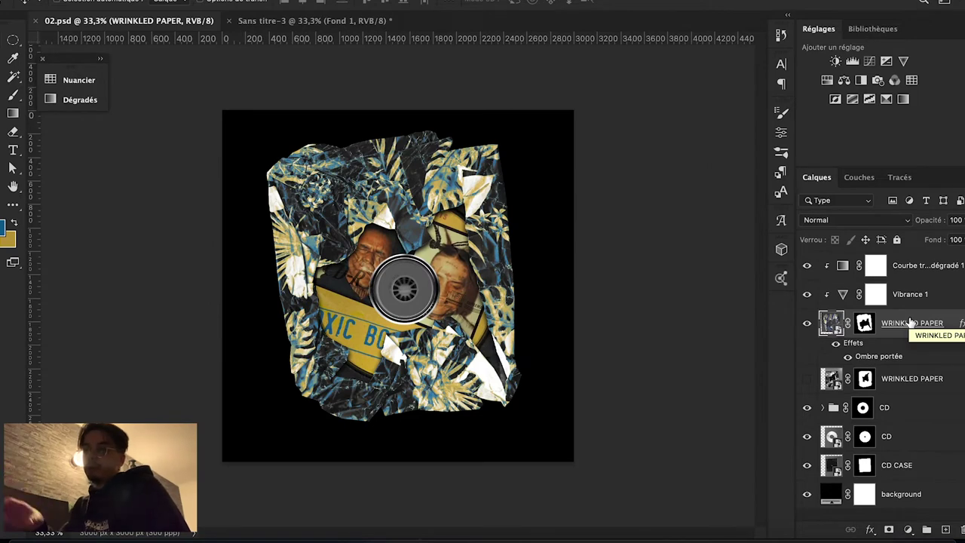
Rename the gradient map adjustment layer to GRADIENT MAP.
scroll(391, 287, up, 2)
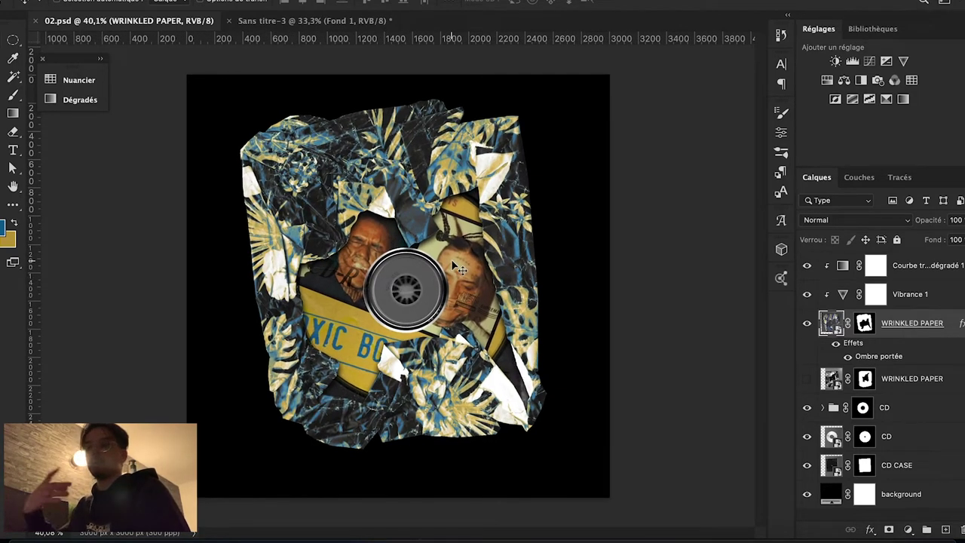
double_click(929, 268)
text(GRADIENT M)
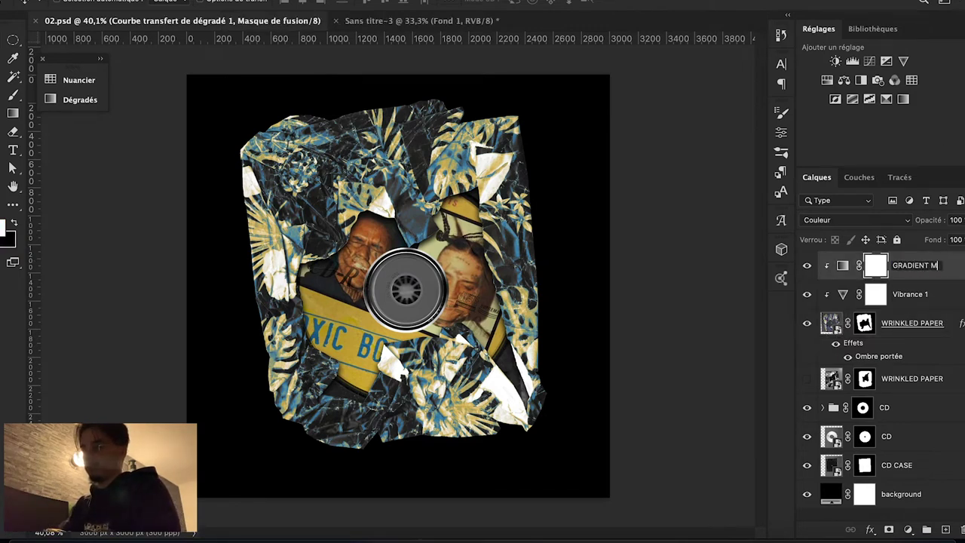
text(AP)
key(Return)
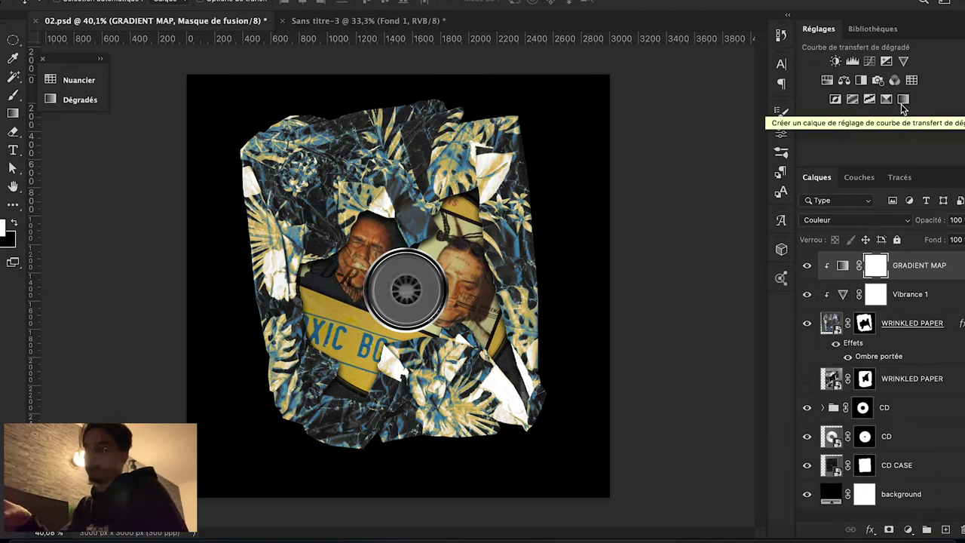
Delete a trial gradient map layer and hide the GRADIENT MAP layer.
click(902, 100)
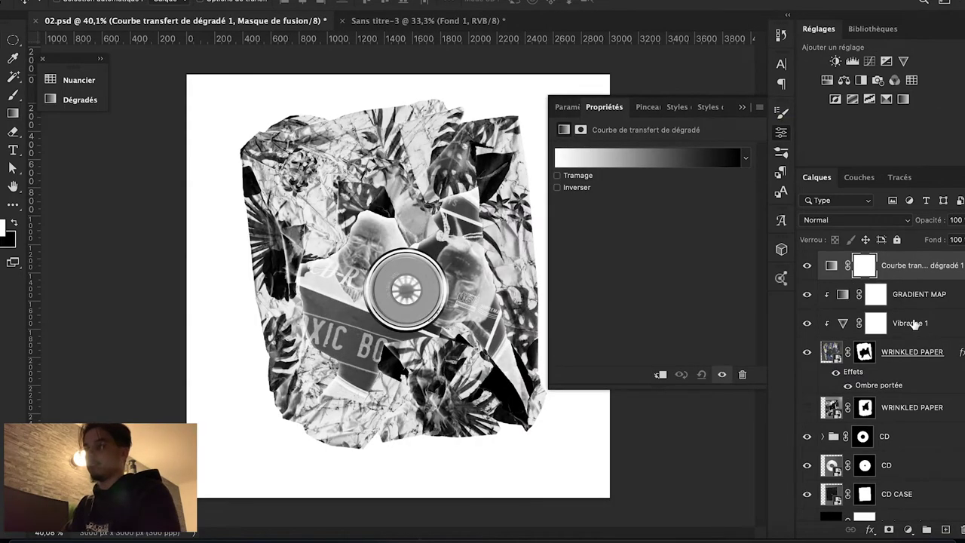
click(780, 149)
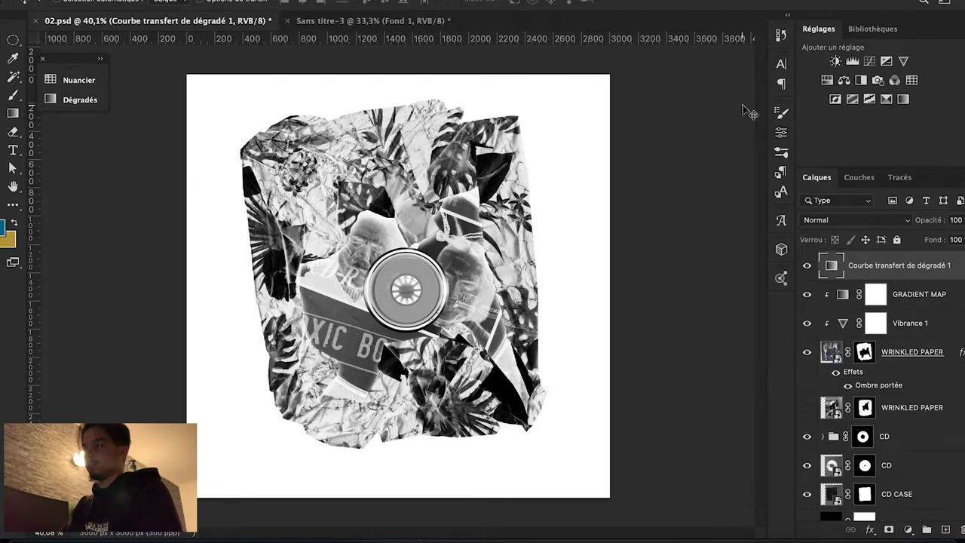
key(Delete)
click(807, 266)
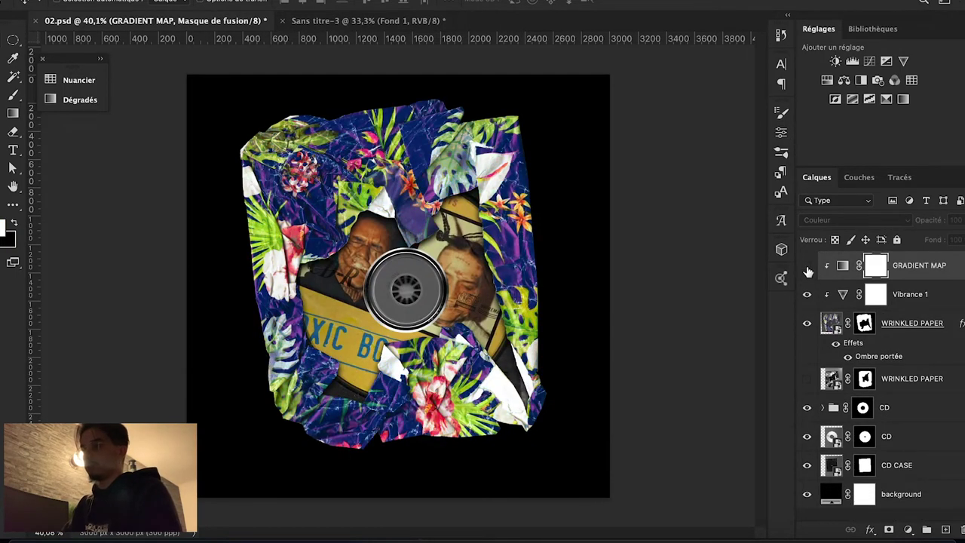
scroll(362, 183, up, 1)
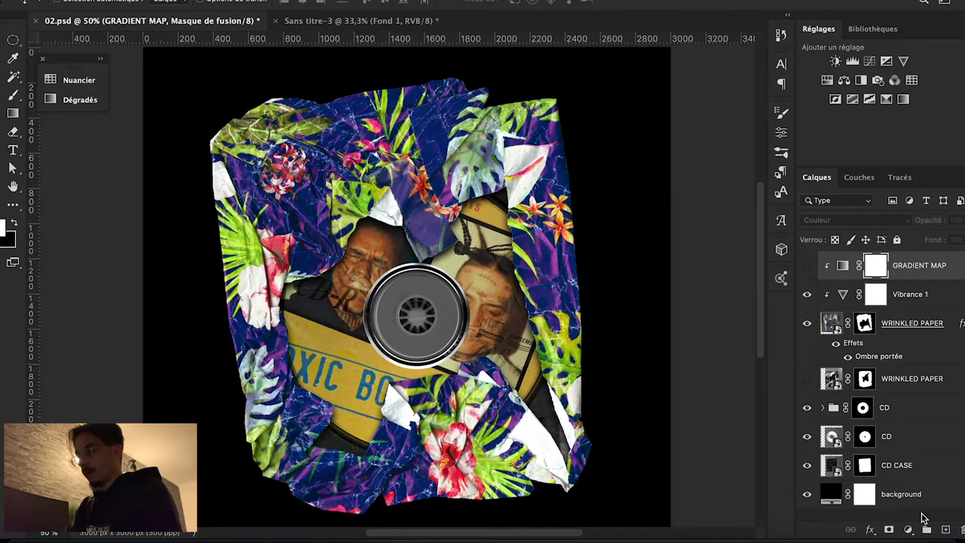
click(909, 529)
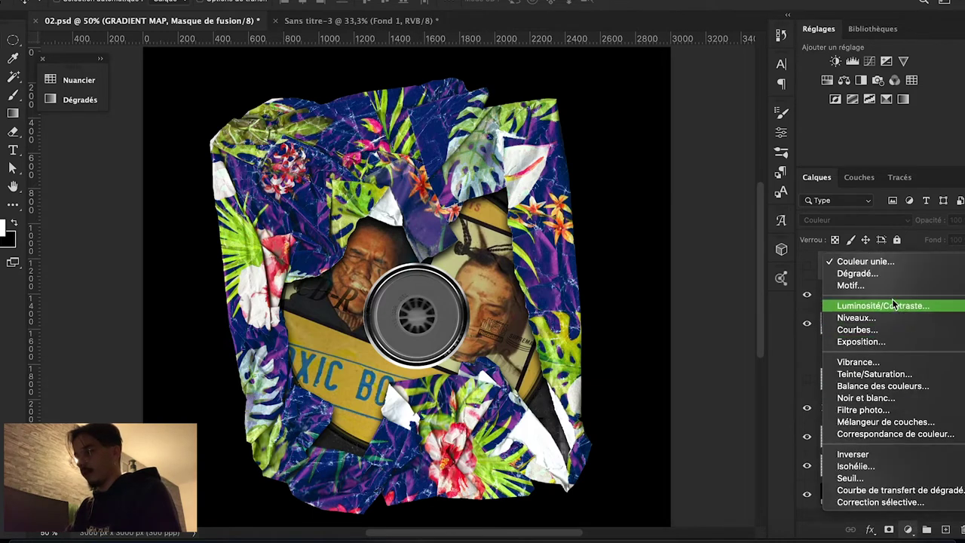
click(867, 278)
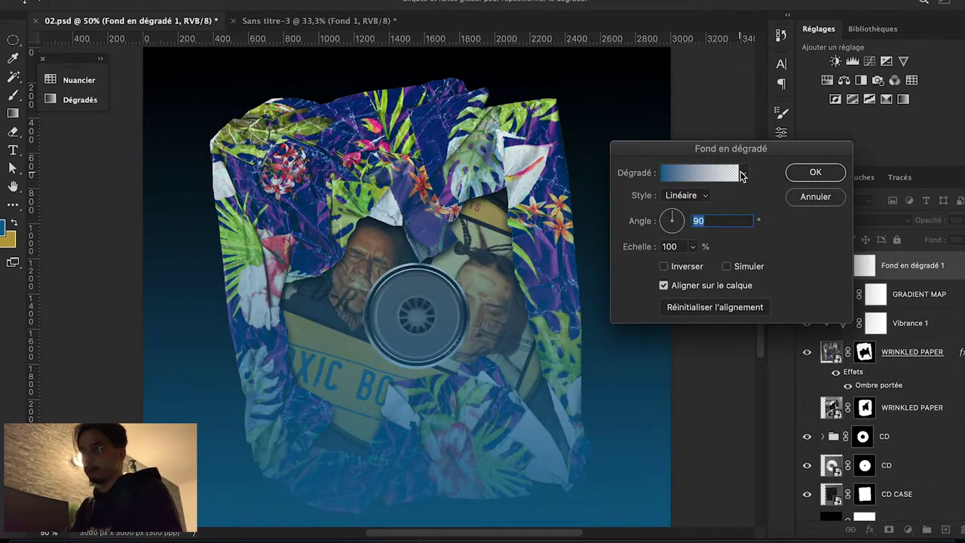
click(743, 173)
click(668, 218)
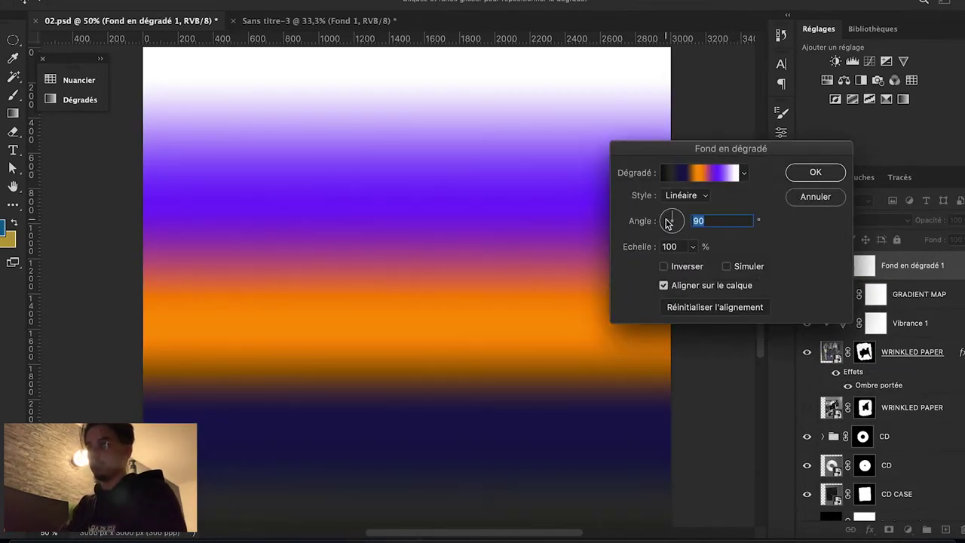
key(Return)
key(ctrl+alt+g)
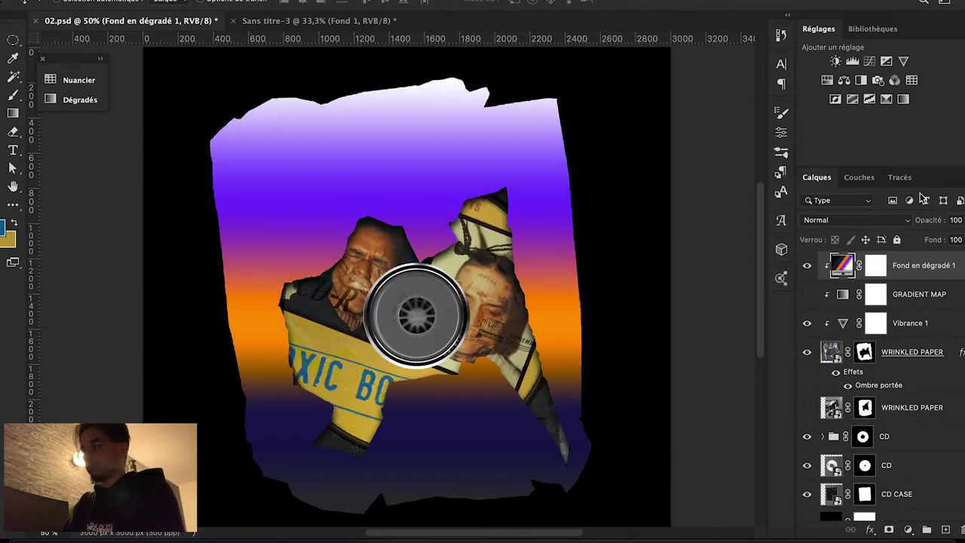
click(835, 220)
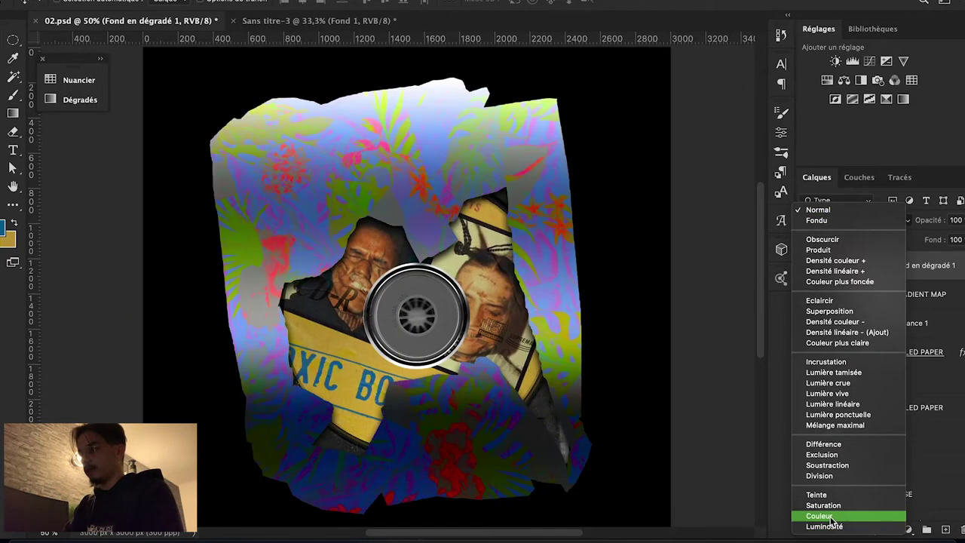
click(819, 516)
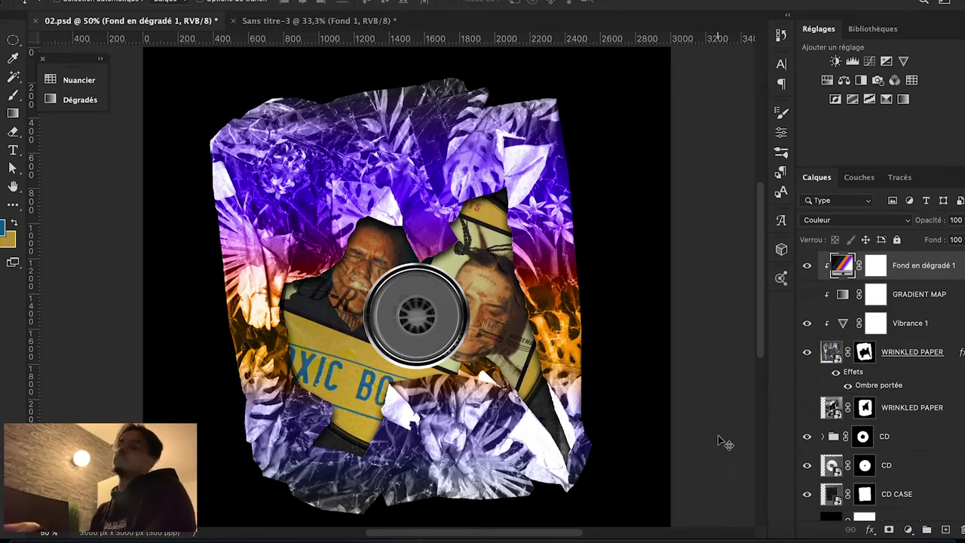
scroll(600, 228, up, 3)
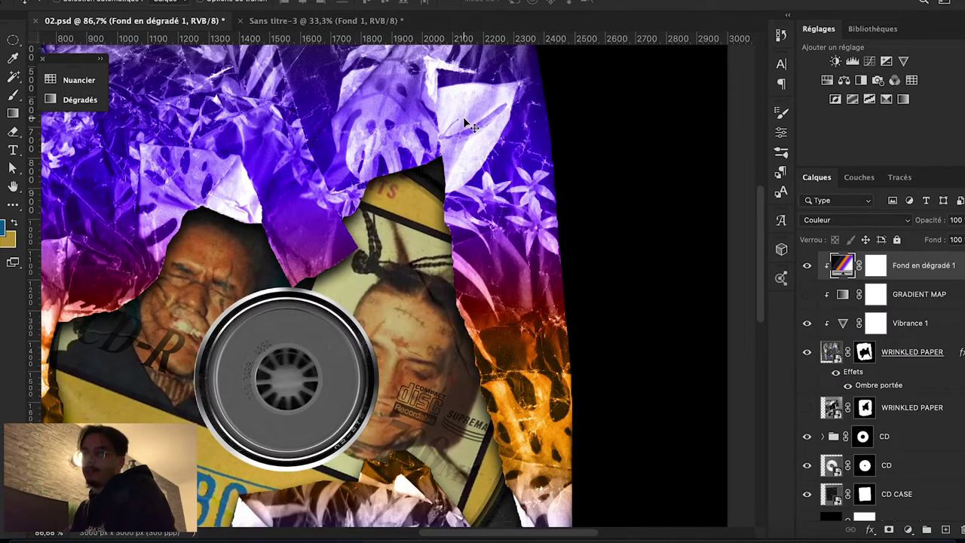
scroll(364, 115, up, 1)
scroll(407, 158, down, 3)
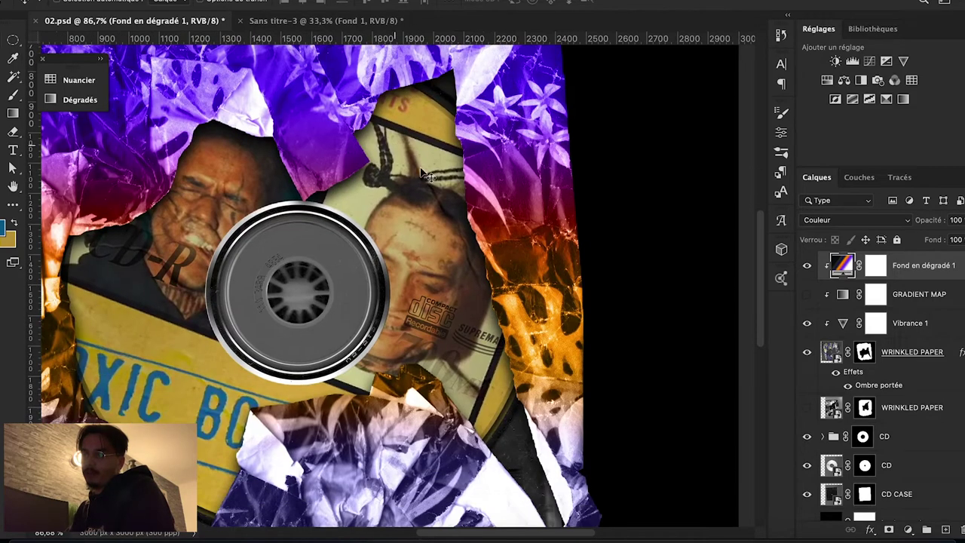
scroll(509, 334, down, 3)
scroll(564, 295, down, 2)
scroll(564, 296, down, 1)
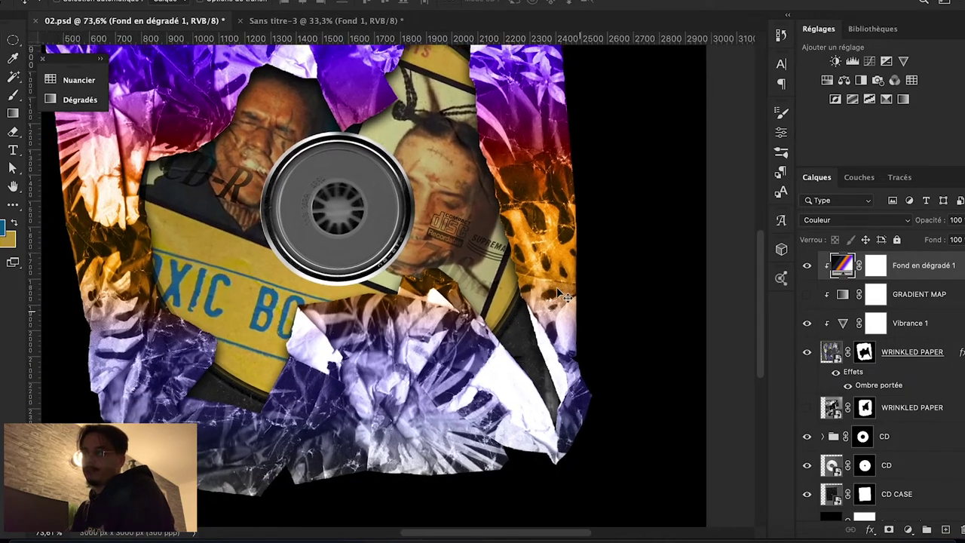
key(Delete)
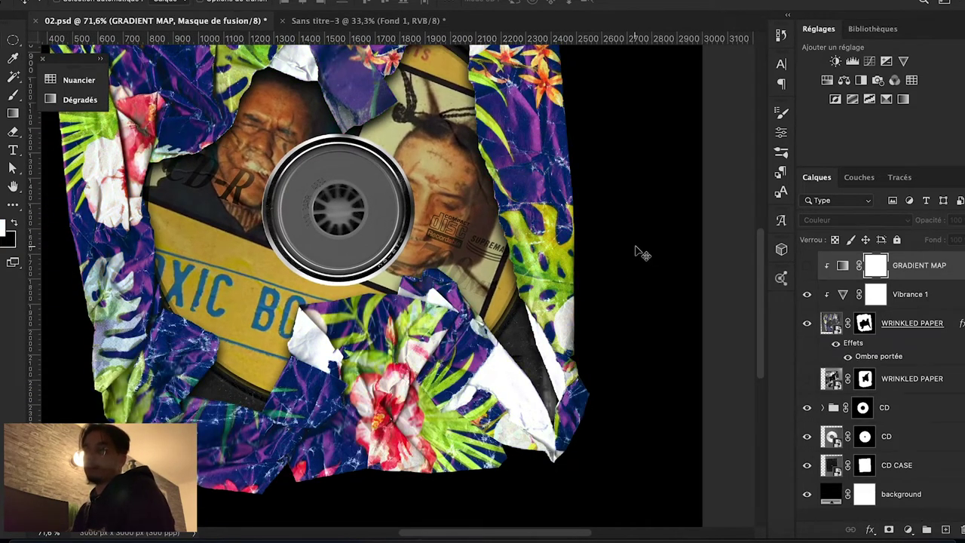
Add a gradient map with the third Personnalisé preset, tinting the paper purple, green and white.
scroll(642, 253, up, 1)
scroll(641, 253, down, 2)
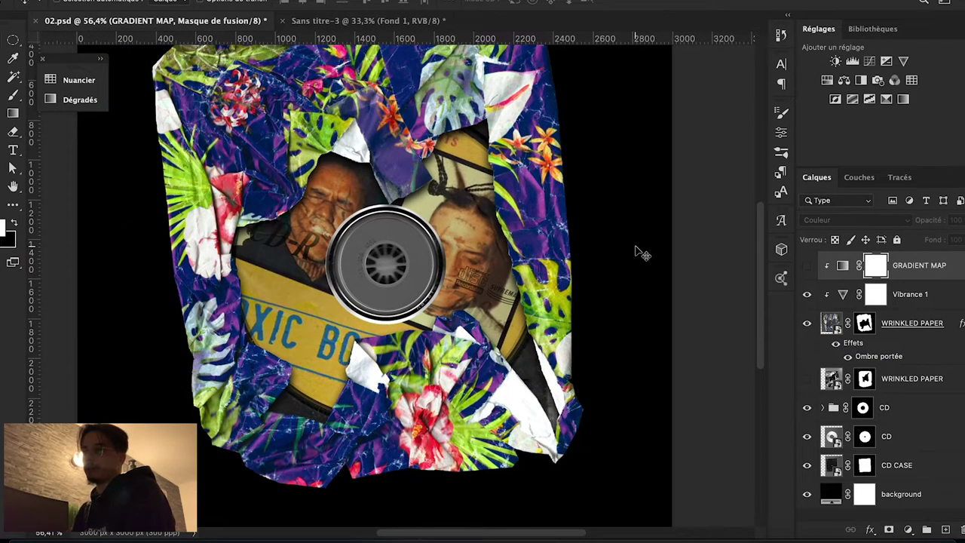
scroll(642, 253, up, 1)
click(902, 101)
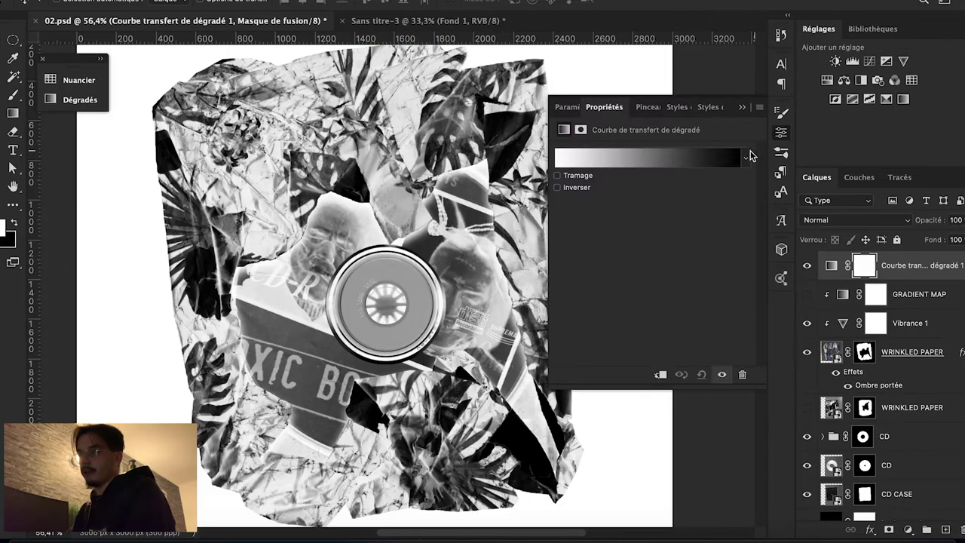
click(746, 157)
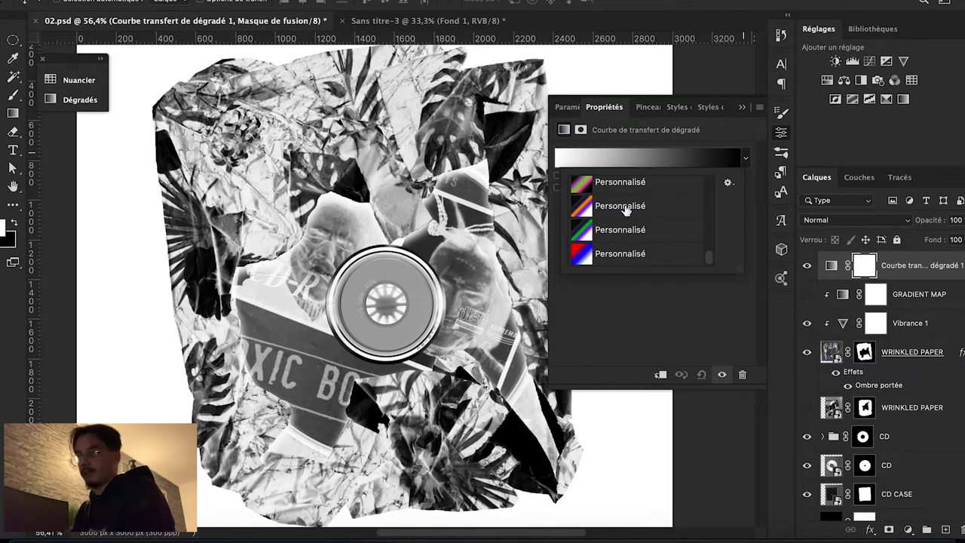
click(635, 238)
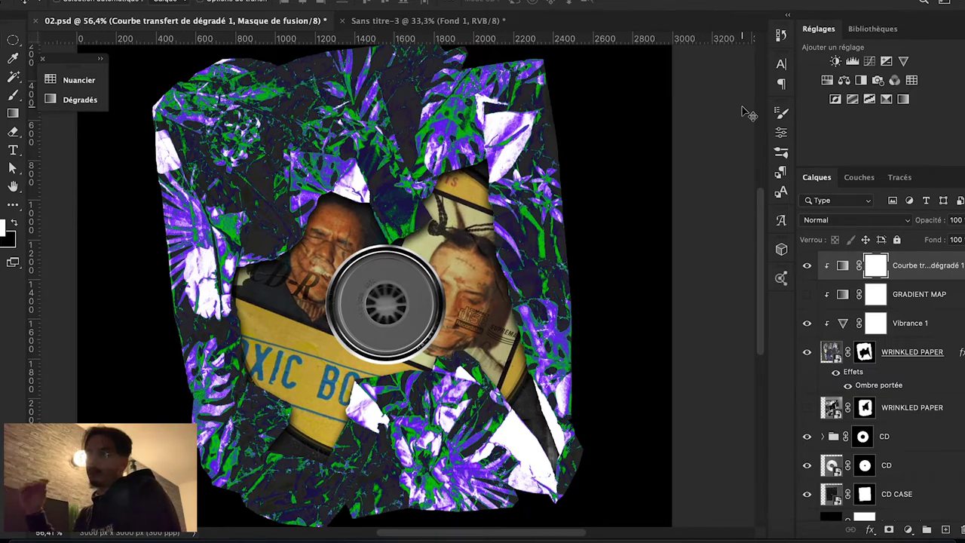
double_click(842, 266)
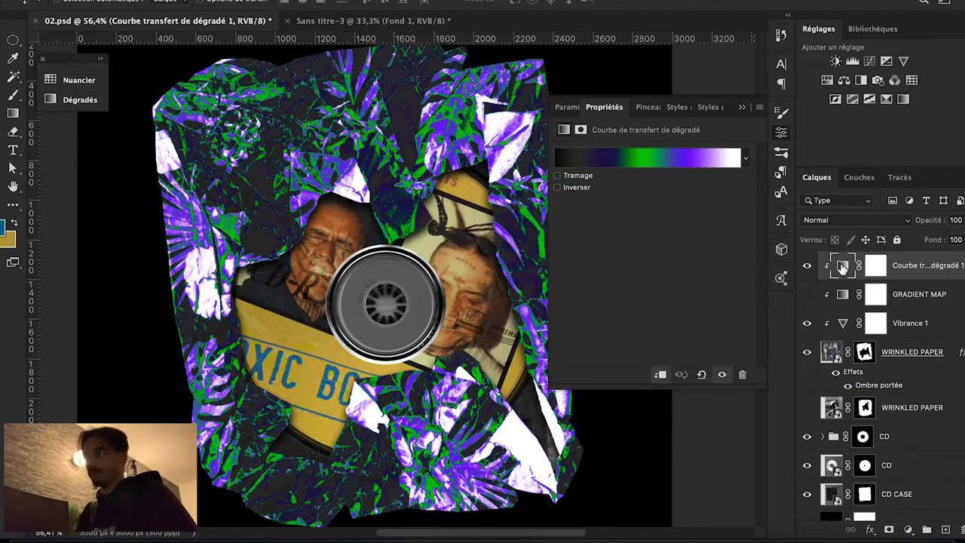
In the Gradient Editor, try turning the green stop blue, then cancel and keep green.
click(668, 151)
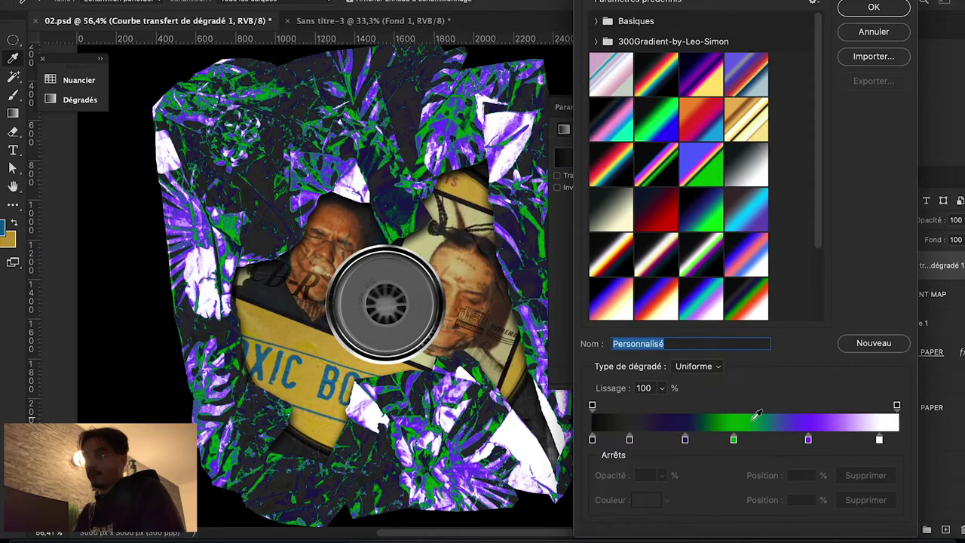
double_click(734, 438)
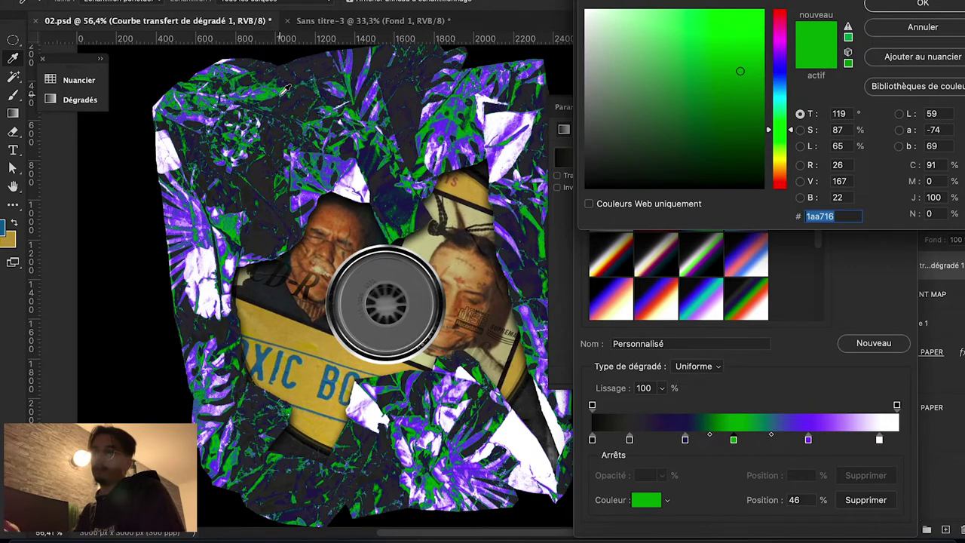
click(784, 71)
drag(709, 49, 756, 10)
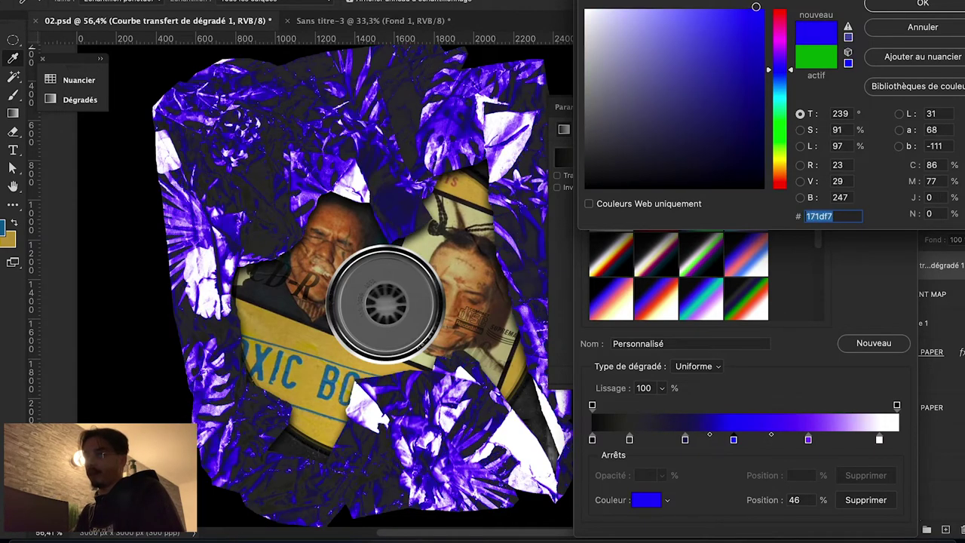
click(923, 27)
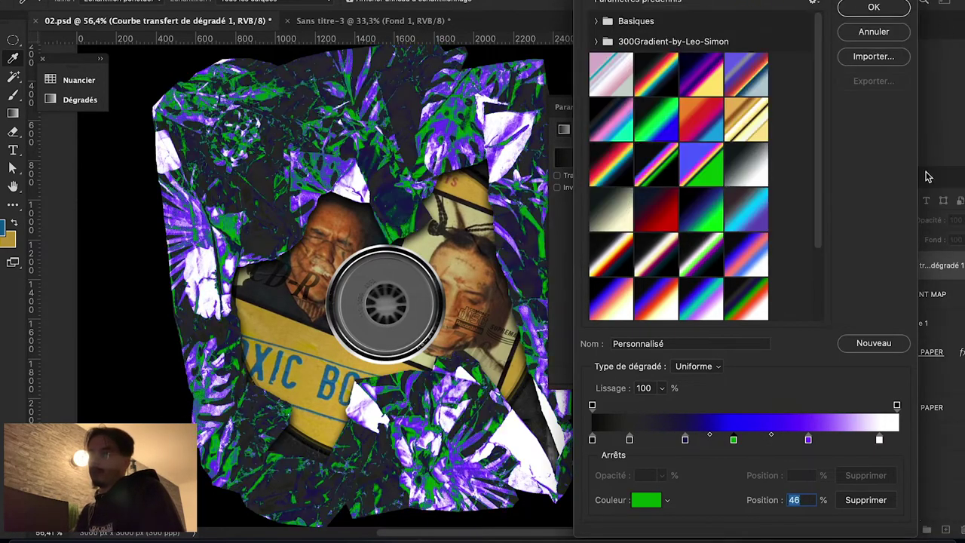
click(867, 34)
Hide the purple-green map and show the blue-gold GRADIENT MAP layer again.
click(807, 266)
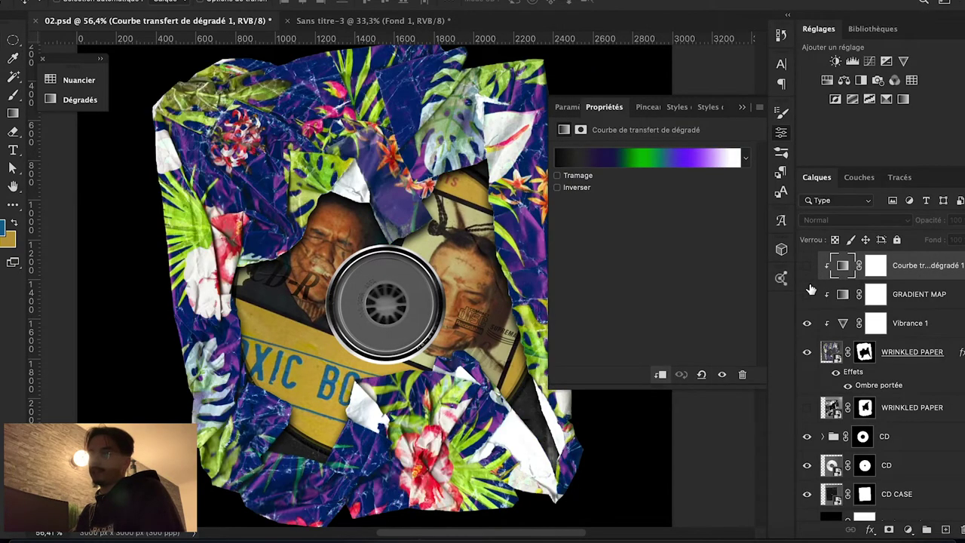
click(808, 294)
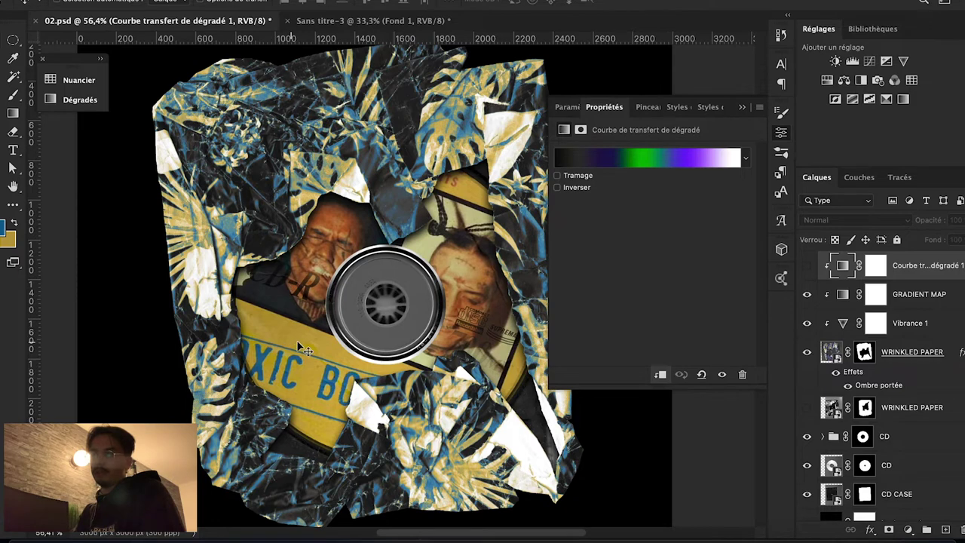
click(841, 297)
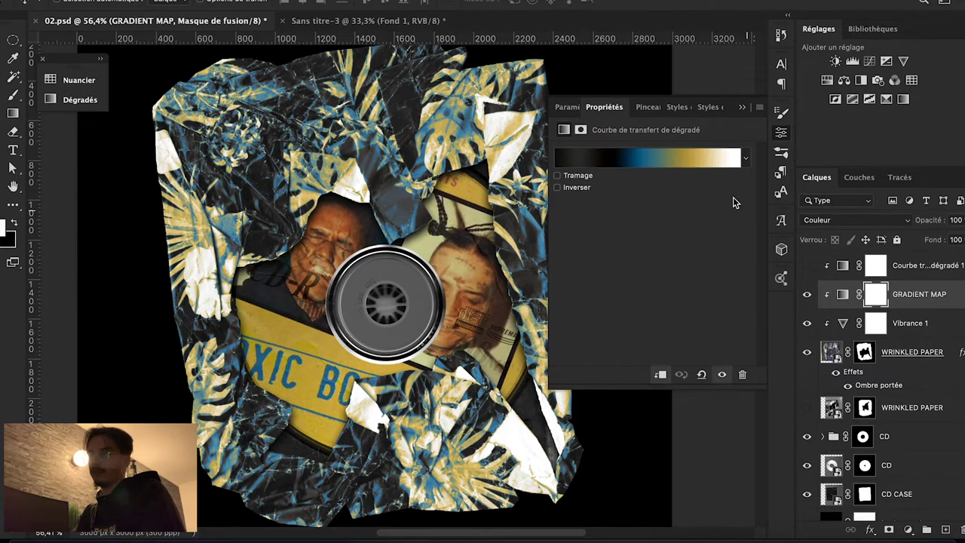
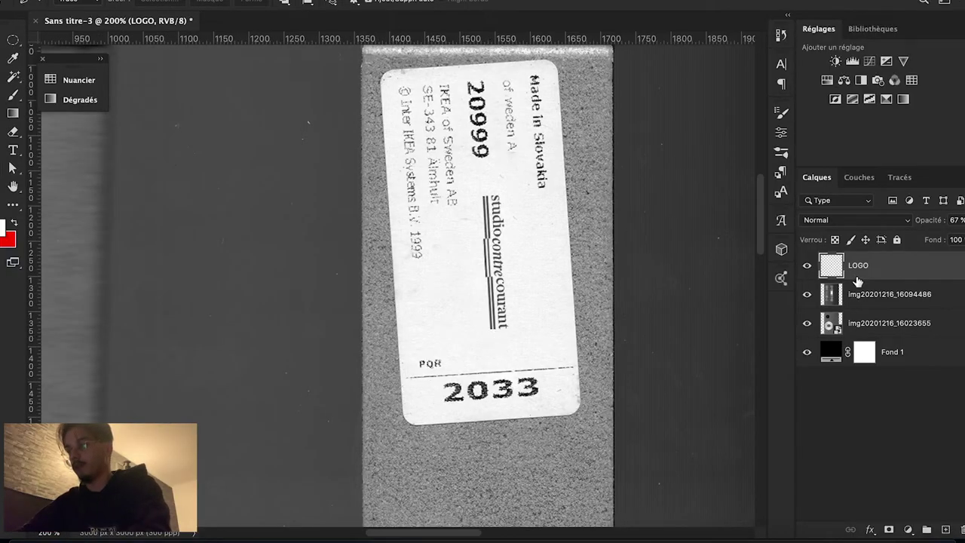
Merge the scan layer and LOGO into a single LOGO smart object.
click(838, 288)
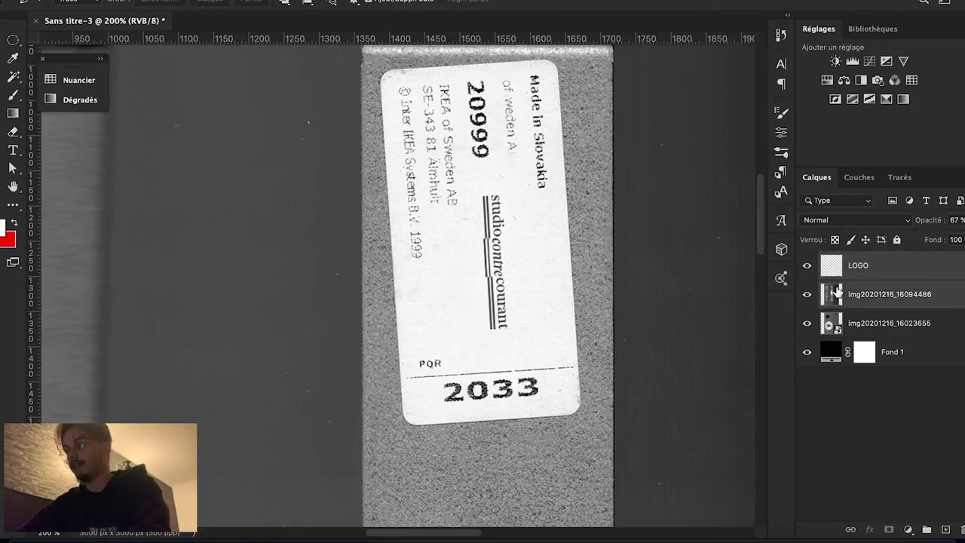
right_click(929, 262)
click(793, 446)
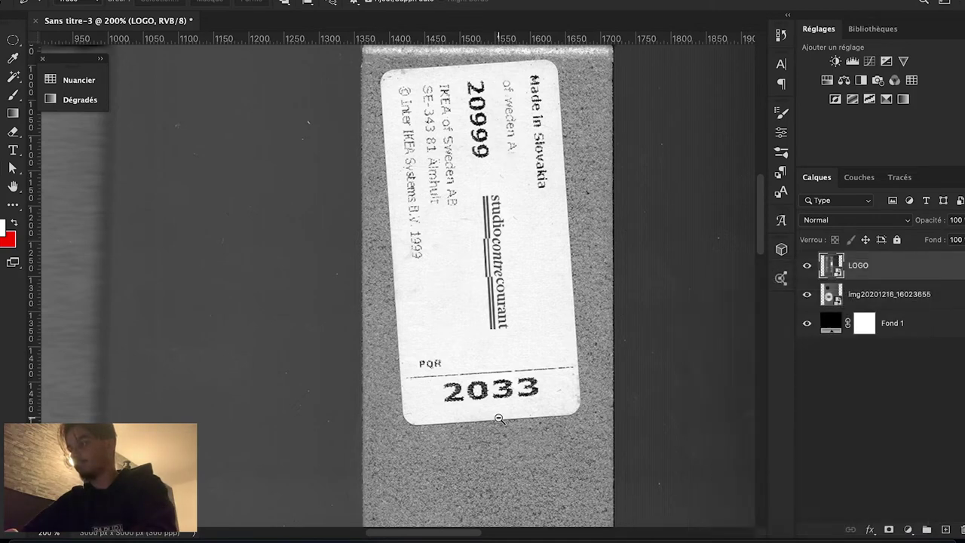
Zoom out to the whole metal scan and make the metal parts layer visible again.
key(ctrl+minus)
key(ctrl+minus)
scroll(662, 313, down, 3)
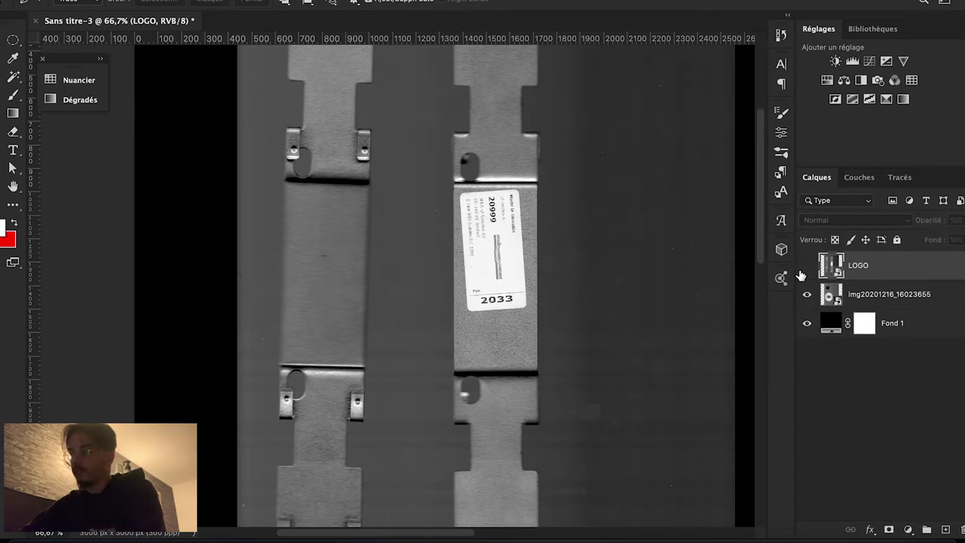
scroll(517, 215, up, 2)
key(v)
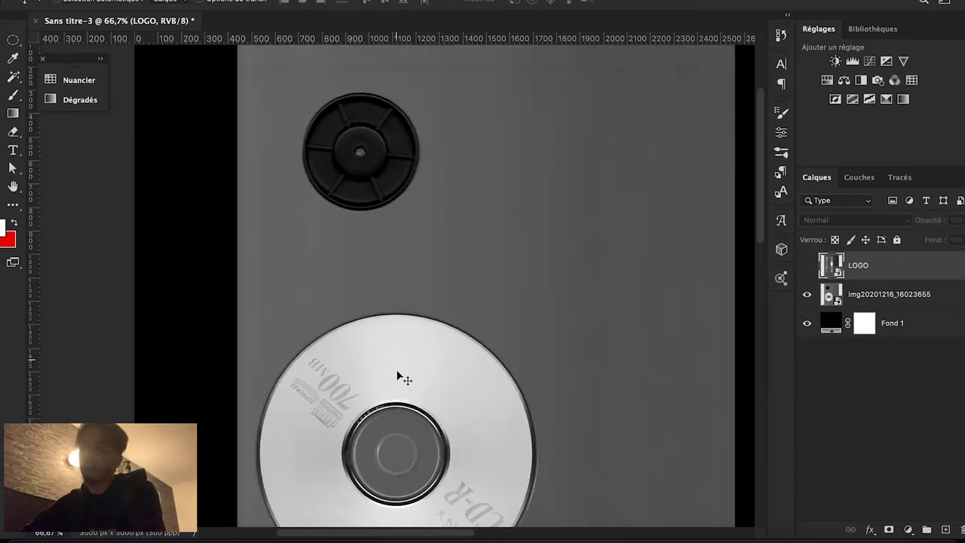
click(807, 266)
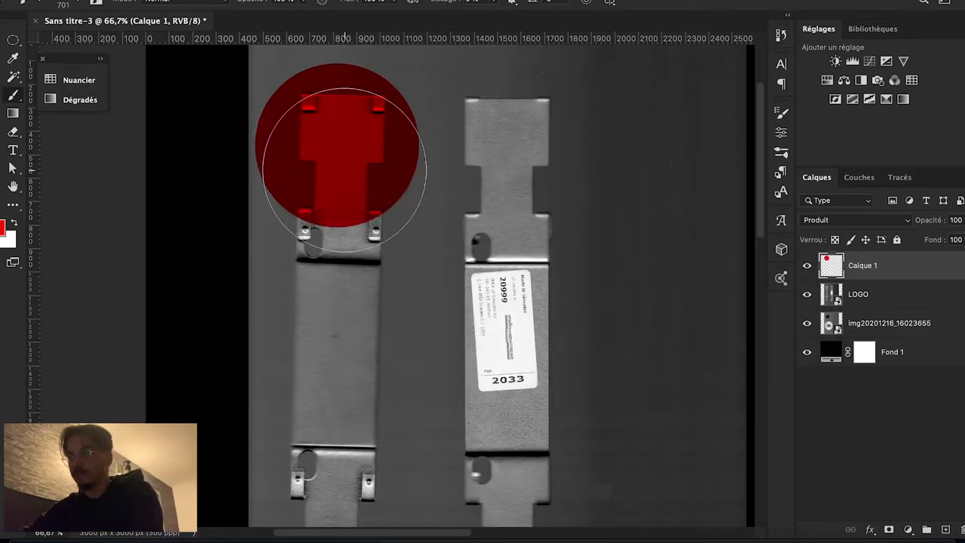
Paint red multiply dabs down the left bar, covering its top and bottom ends.
drag(337, 145, 340, 181)
scroll(320, 389, down, 3)
scroll(321, 388, down, 5)
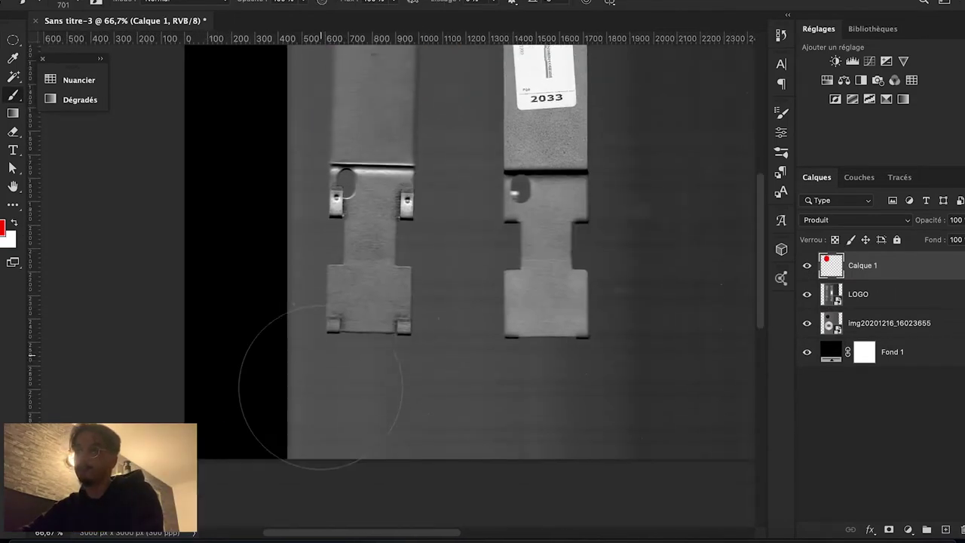
click(367, 204)
click(365, 296)
scroll(365, 296, up, 9)
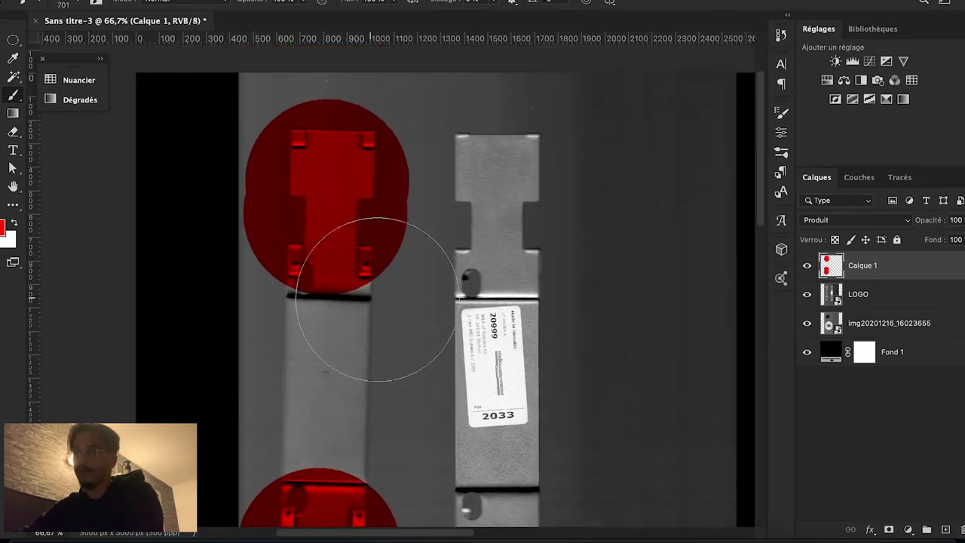
Paint red over the right bar's labelled section and the area just below it.
drag(483, 385, 489, 379)
click(491, 424)
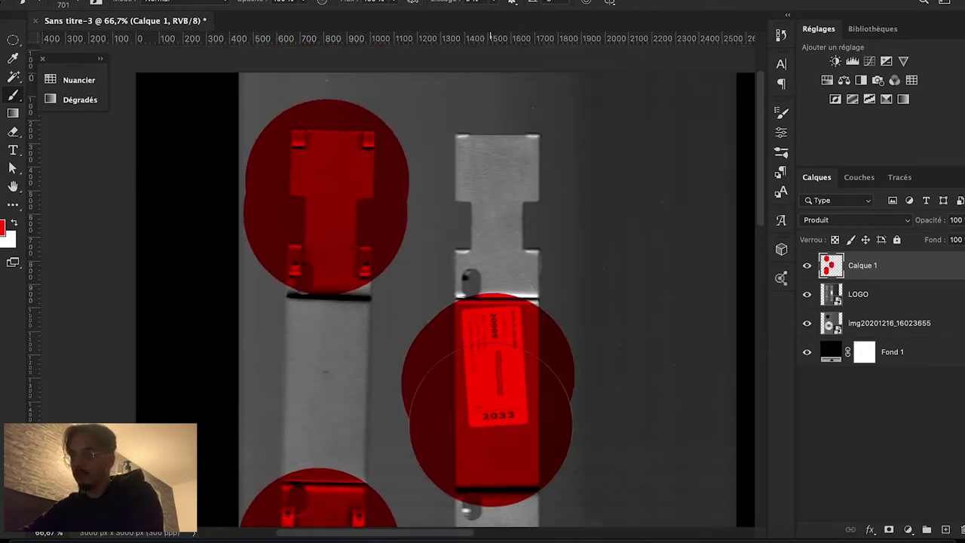
click(424, 396)
scroll(394, 273, up, 3)
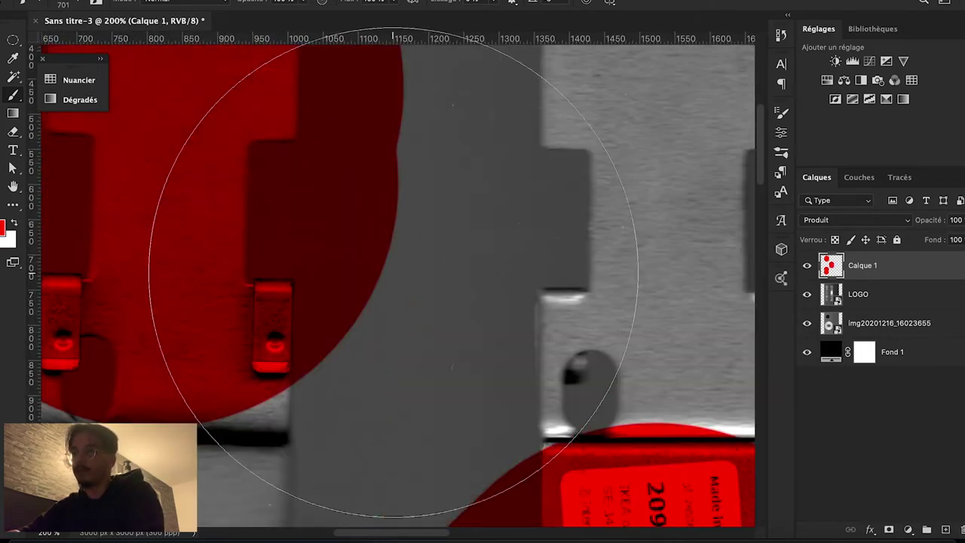
scroll(344, 284, down, 3)
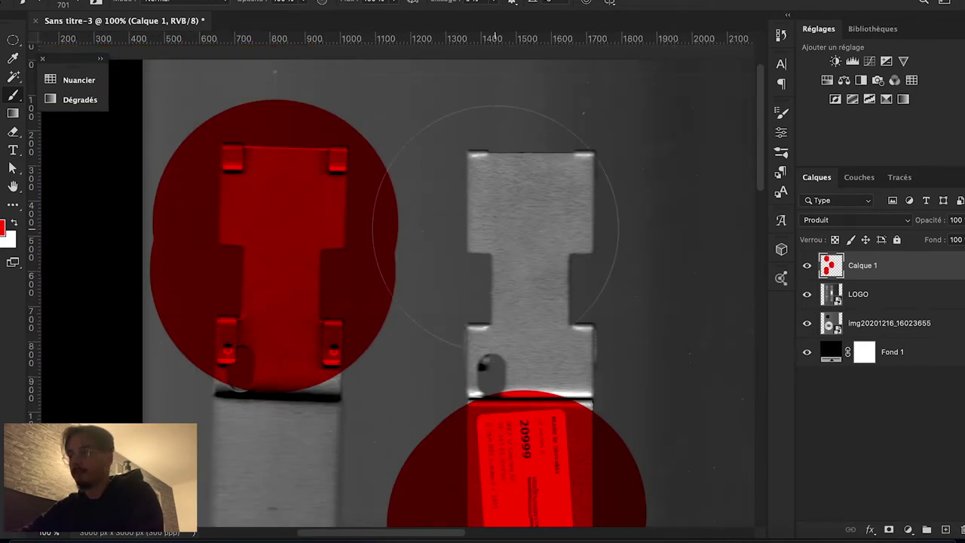
scroll(427, 320, down, 2)
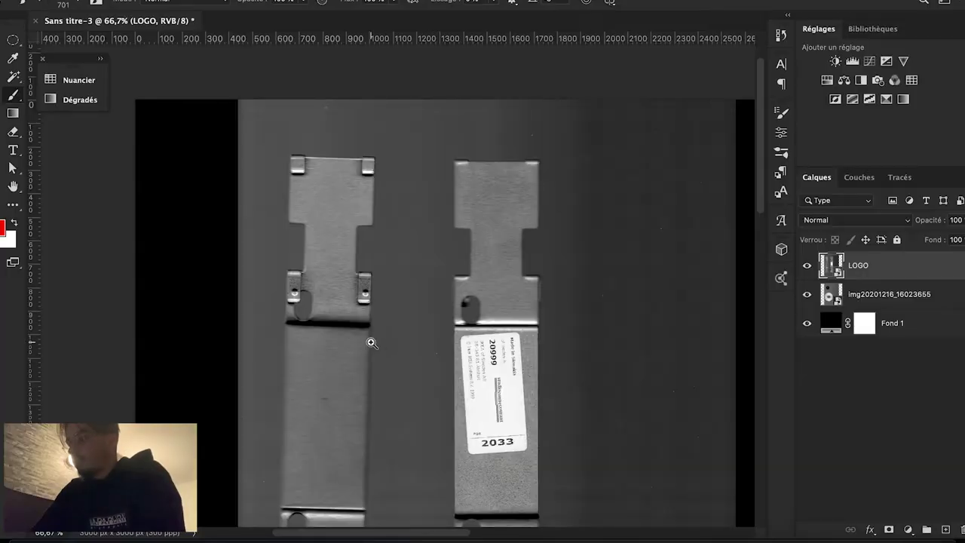
Zoom in on the left bar's top and trace its outline with the Pen tool.
click(372, 343)
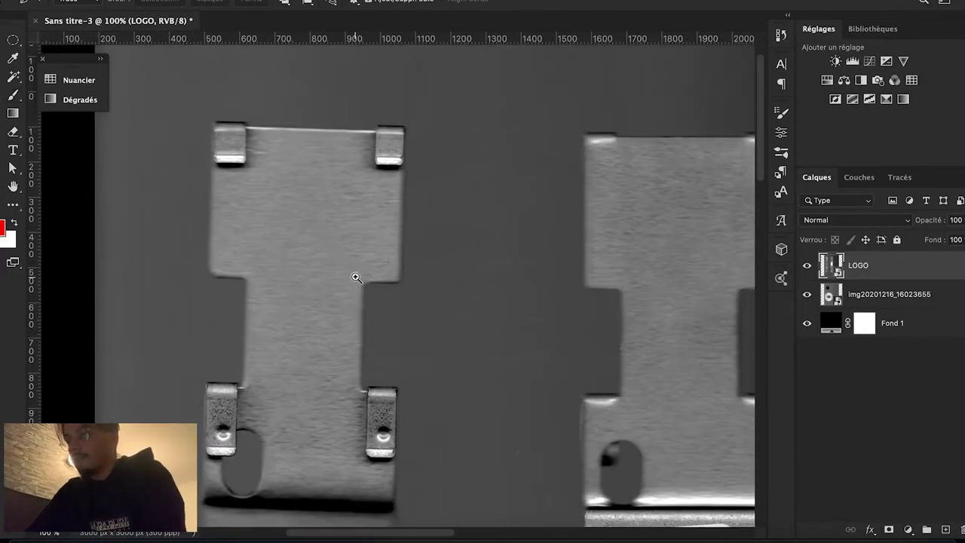
click(356, 277)
key(p)
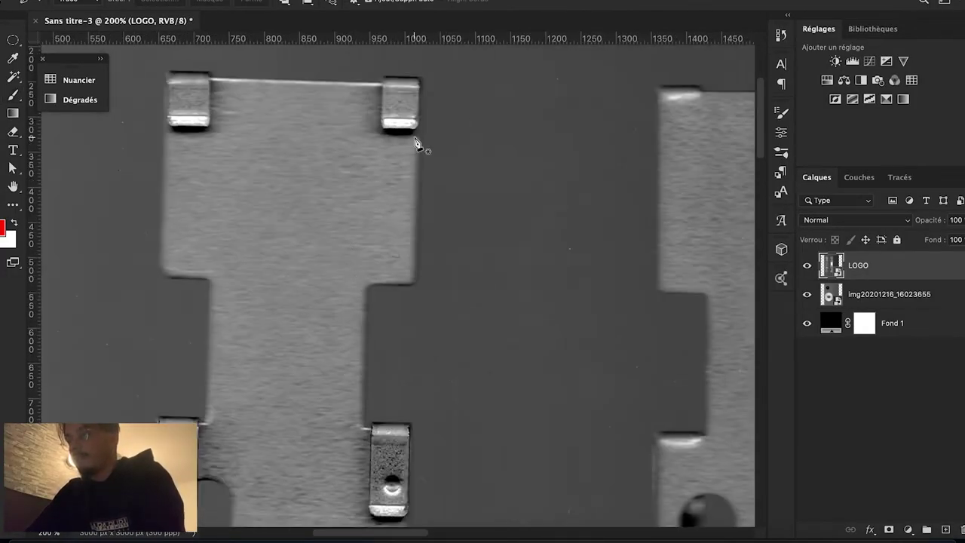
scroll(435, 203, down, 5)
scroll(435, 203, down, 5)
scroll(435, 204, up, 5)
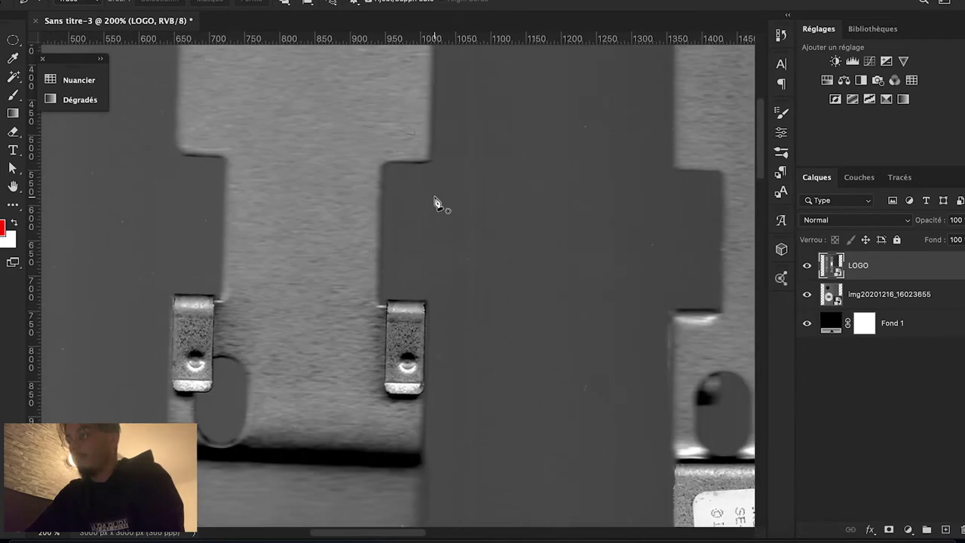
scroll(435, 204, up, 3)
scroll(436, 203, up, 3)
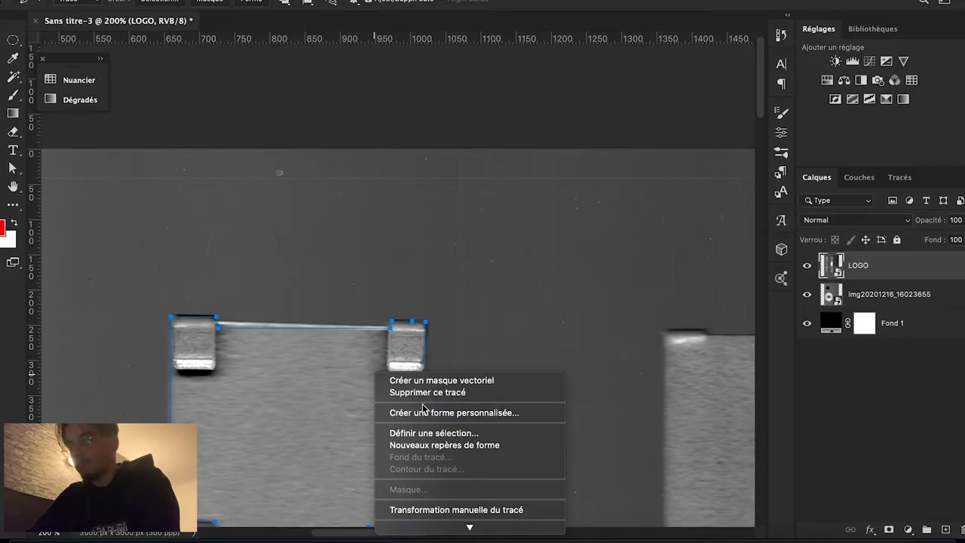
Convert the traced path into a selection; a trial mask on LOGO is undone.
click(423, 430)
key(Return)
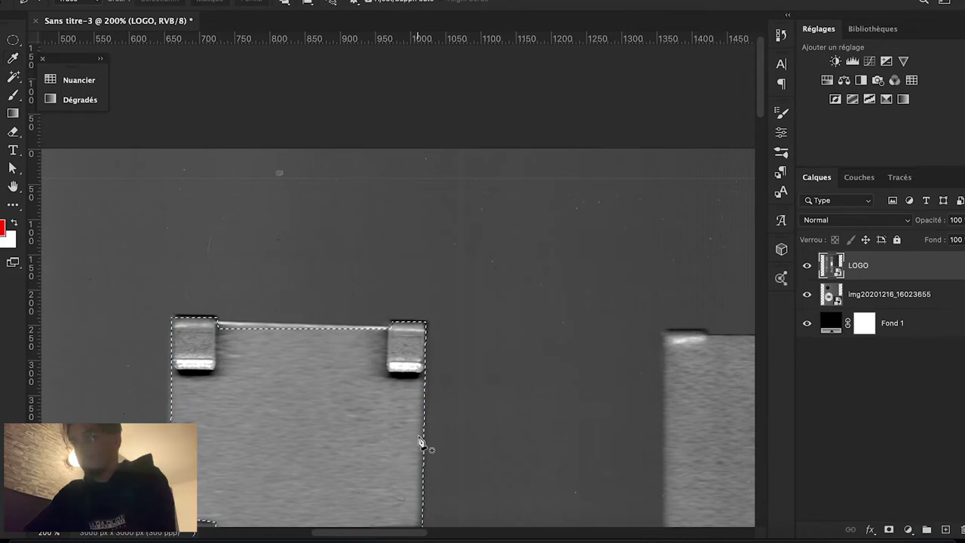
alt+click(495, 395)
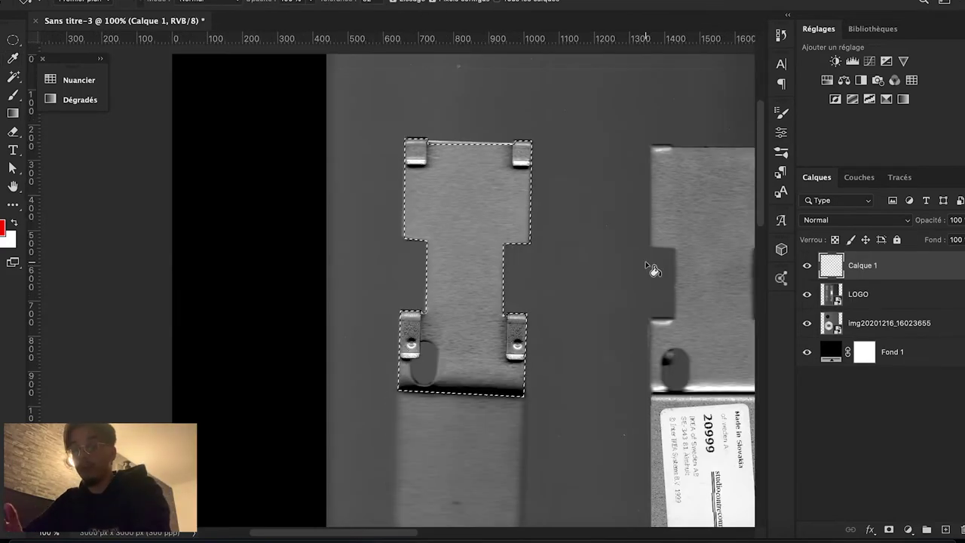
click(913, 290)
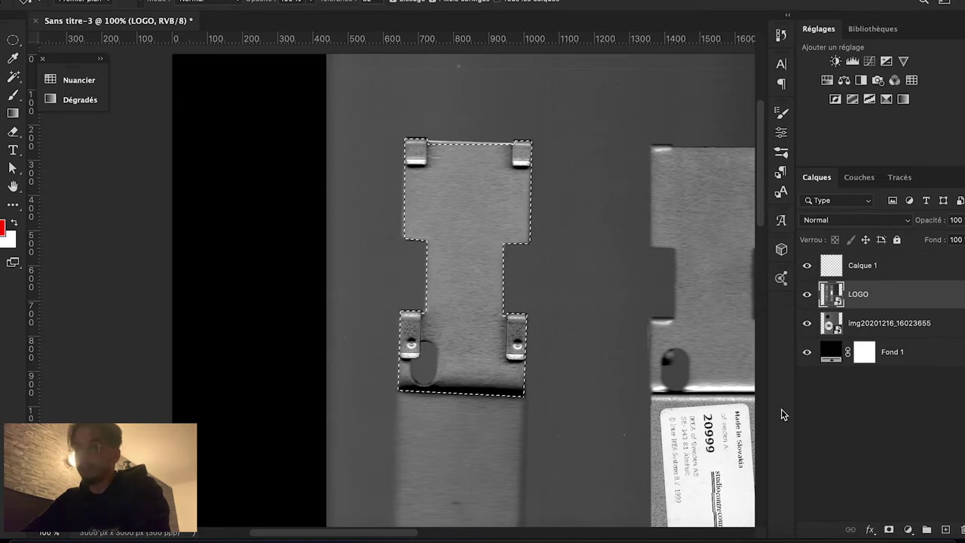
click(888, 529)
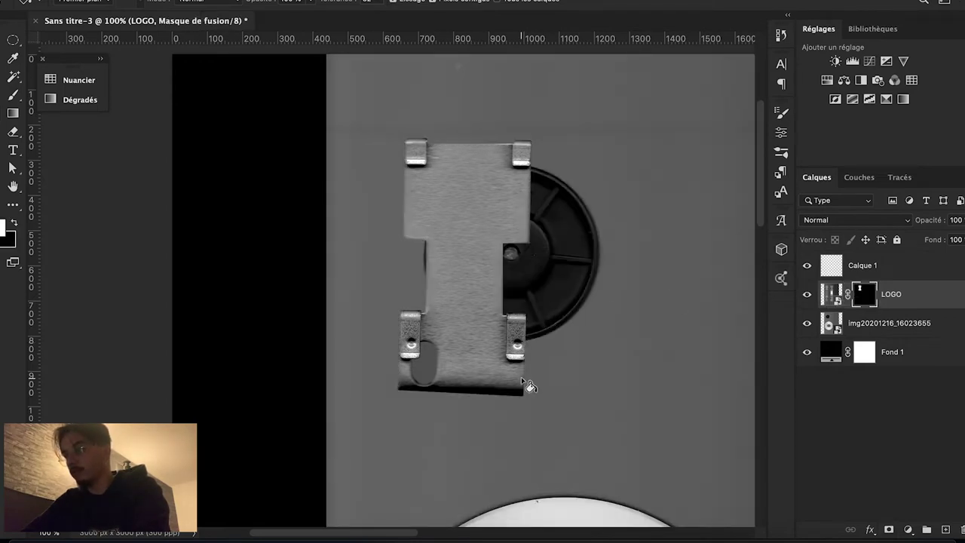
scroll(528, 386, down, 5)
scroll(527, 384, up, 4)
key(ctrl+z)
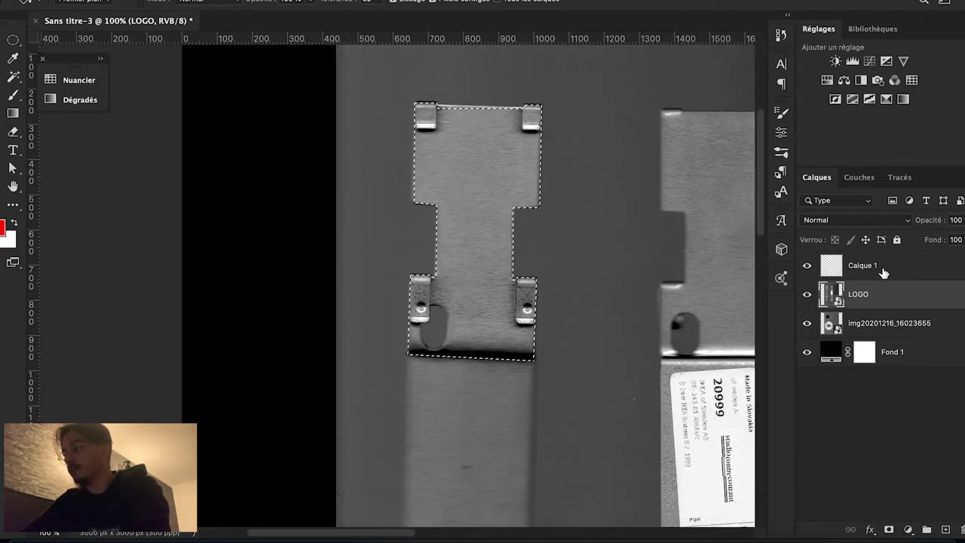
Rename Calque 1 to 'FIRST SELECTION', fill the selection red, and reload its outline.
click(884, 270)
double_click(865, 262)
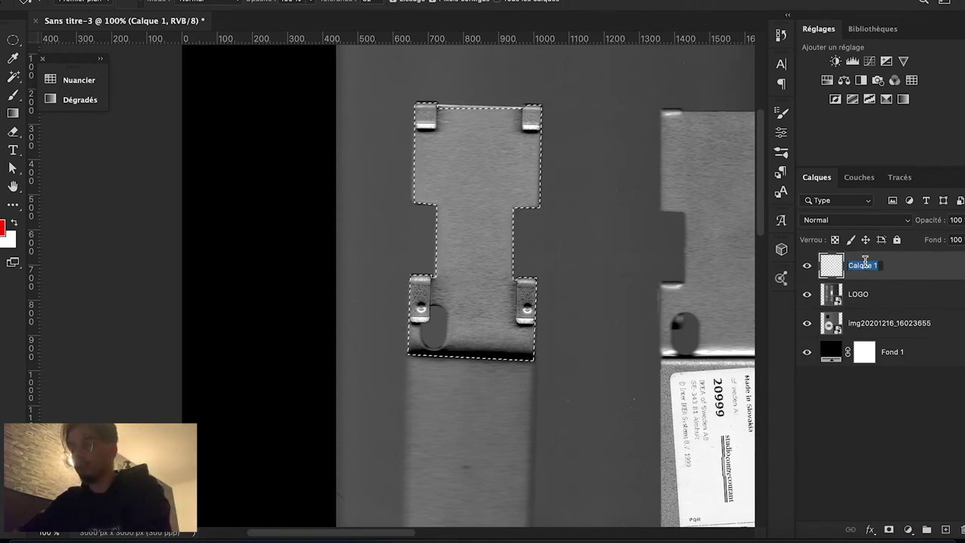
text(FIRST SELECTION)
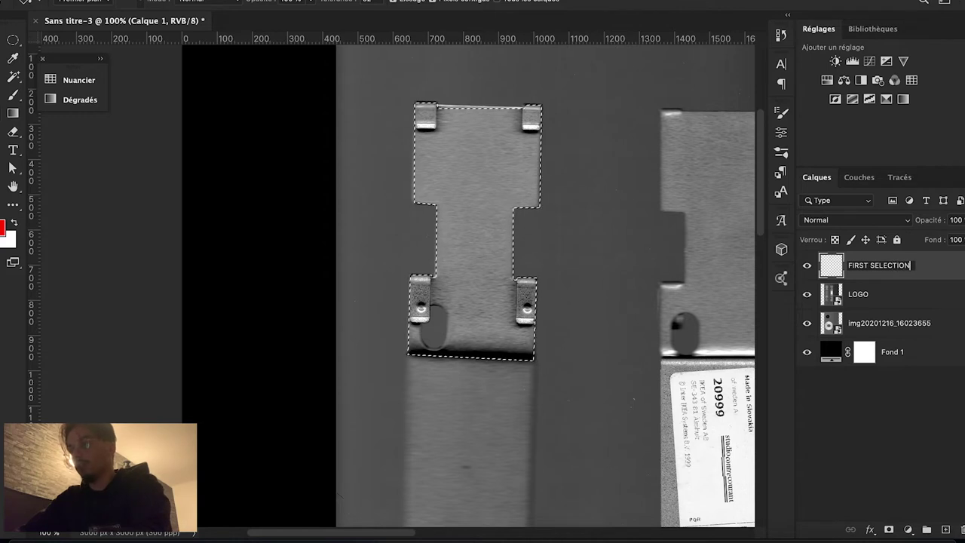
key(Return)
click(436, 158)
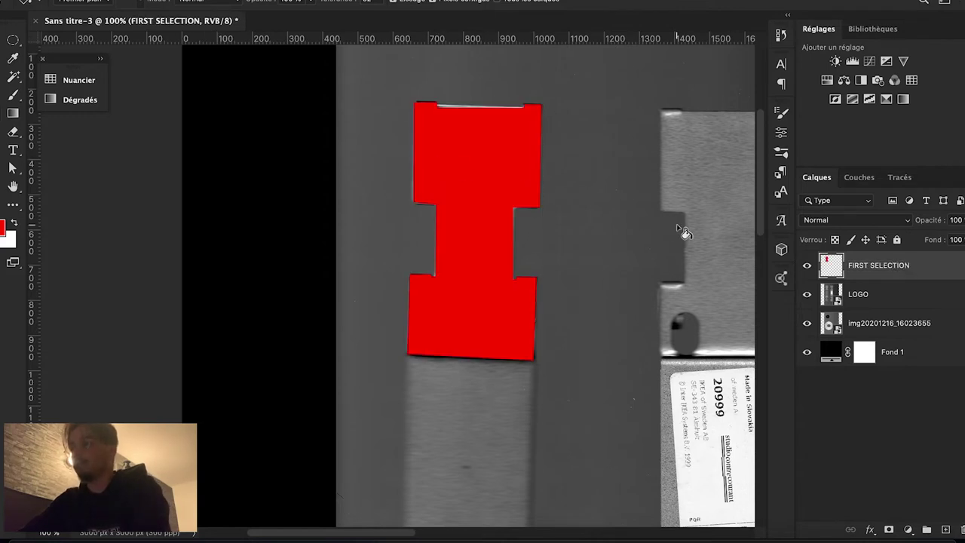
ctrl+click(835, 265)
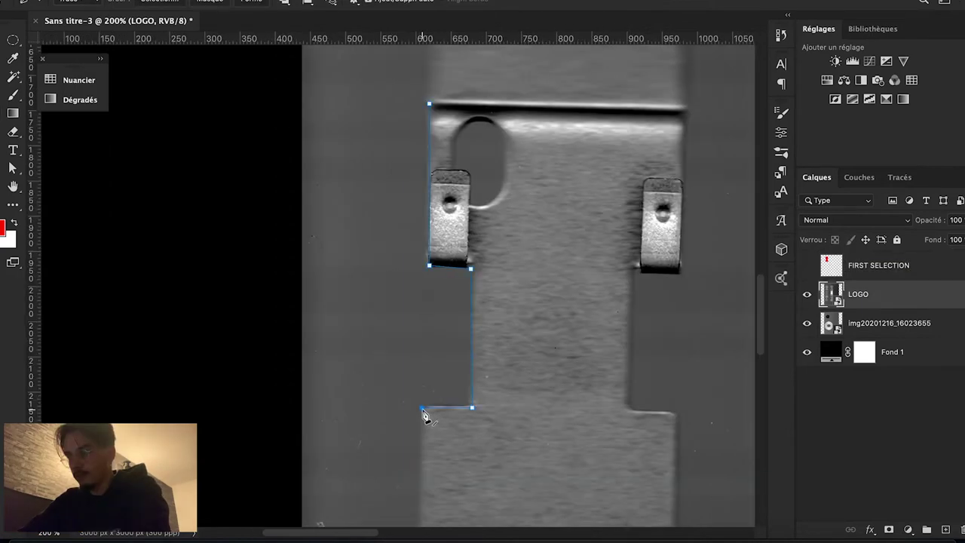
Mask the LOGO layer to the selected bar shapes and hide the red guide shapes.
scroll(424, 415, down, 5)
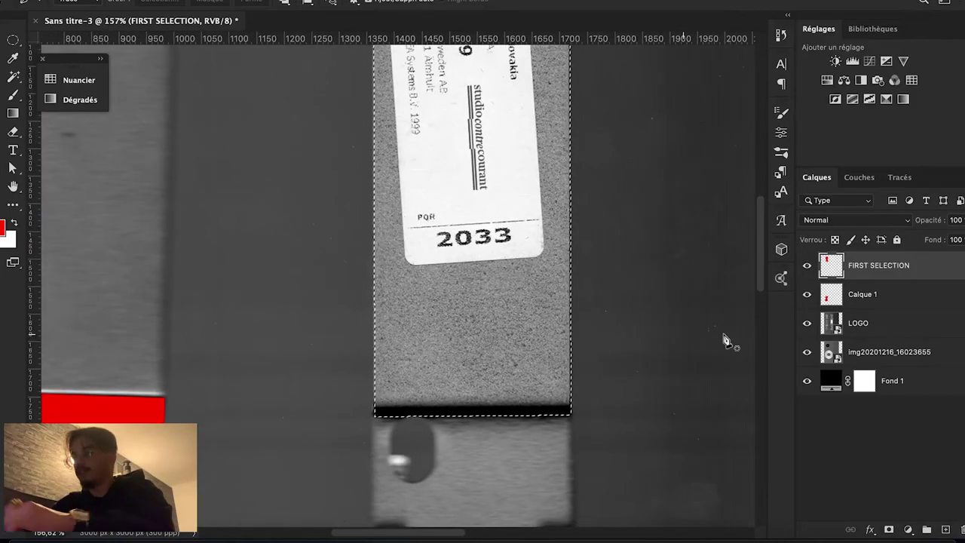
click(882, 328)
click(890, 530)
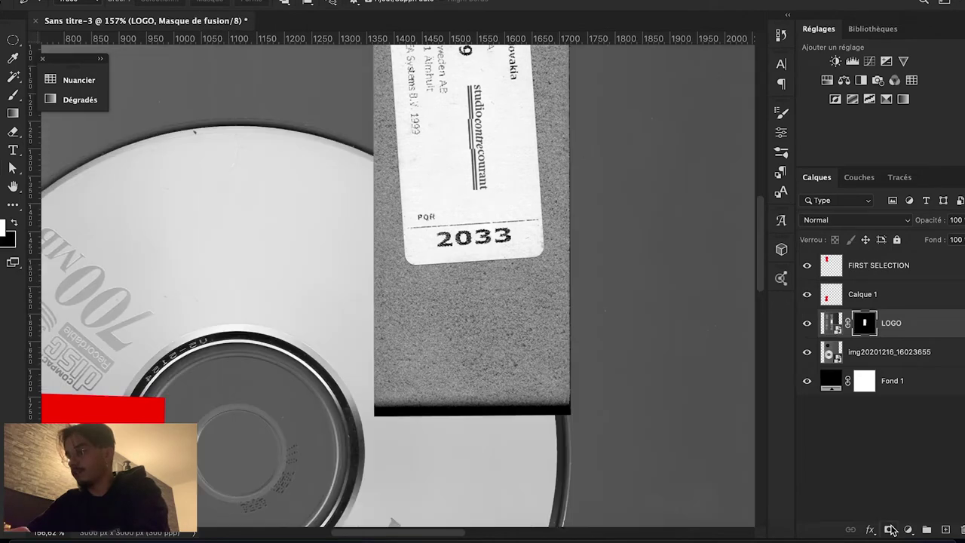
alt+click(548, 341)
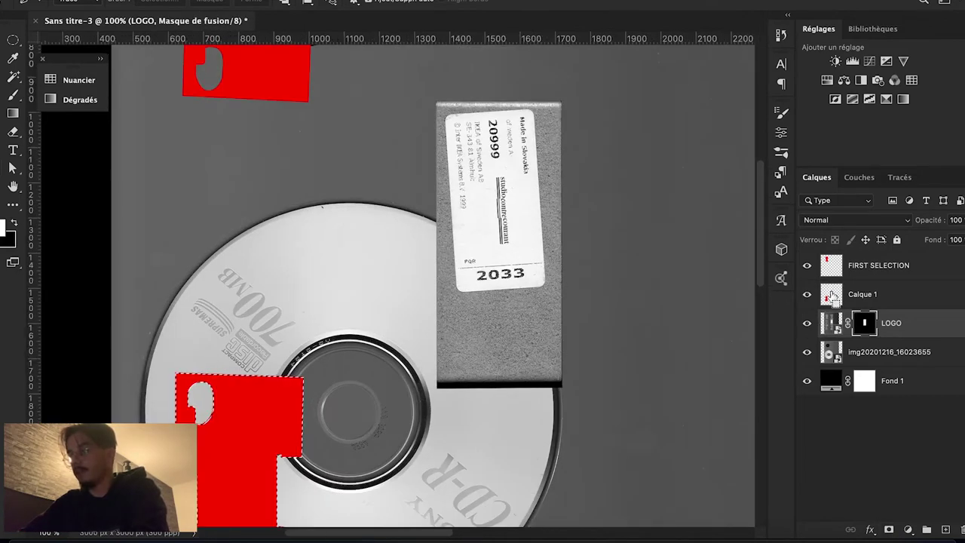
ctrl+shift+click(833, 274)
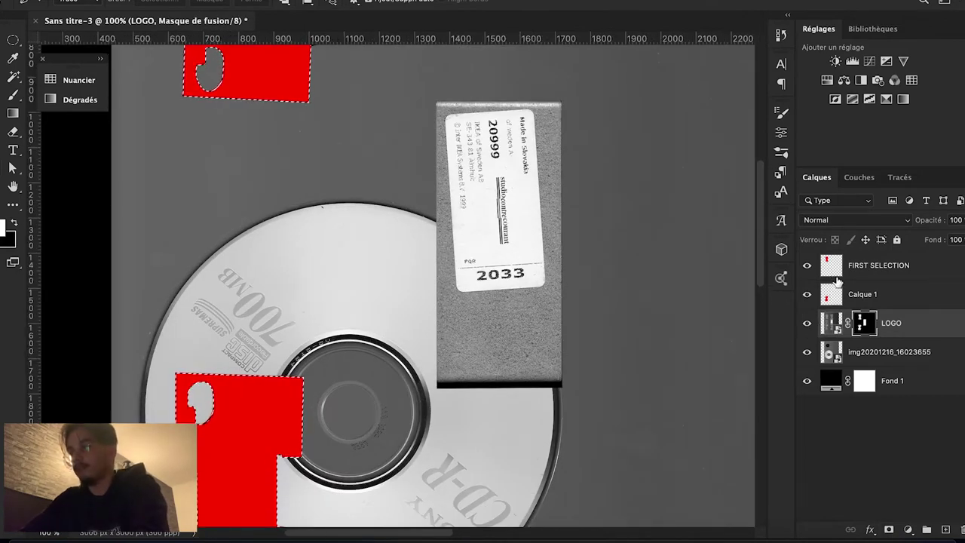
key(ctrl+d)
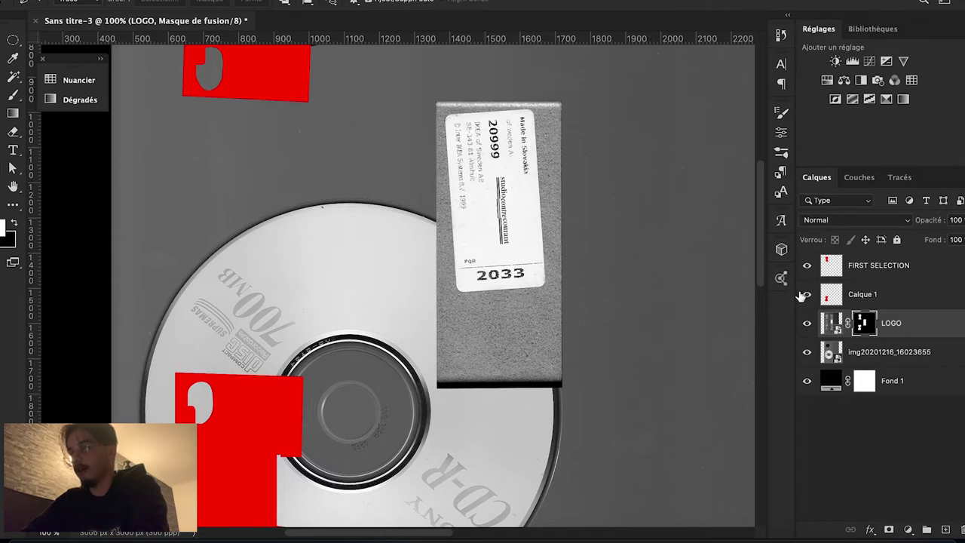
key(ctrl+minus)
key(ctrl+minus)
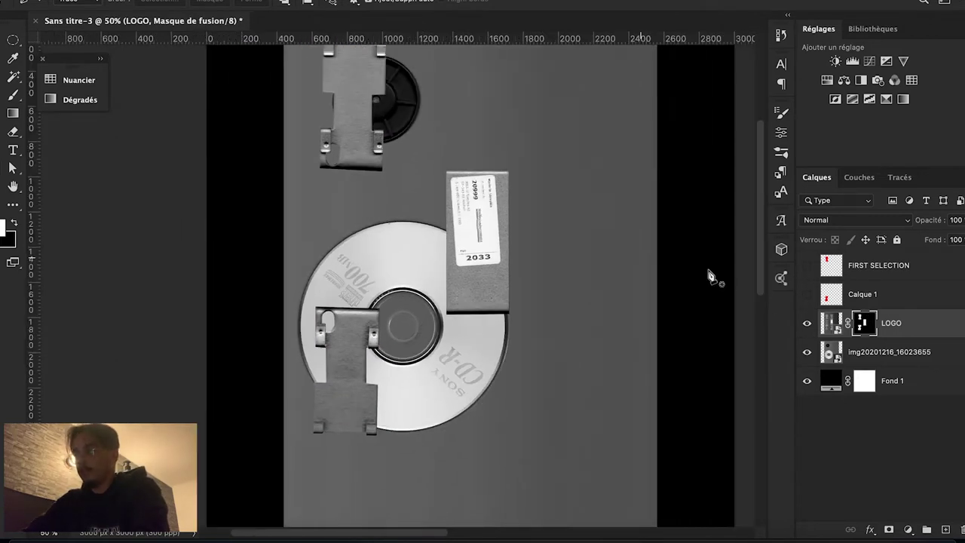
Apply LOGO's layer mask permanently, leaving grey brackets and label over the CD-R.
click(831, 323)
key(b)
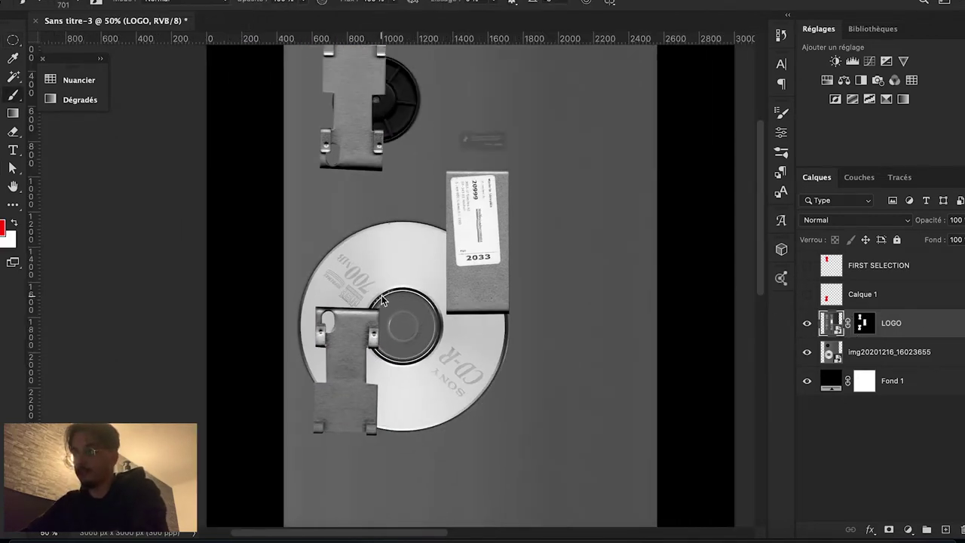
right_click(862, 322)
click(800, 360)
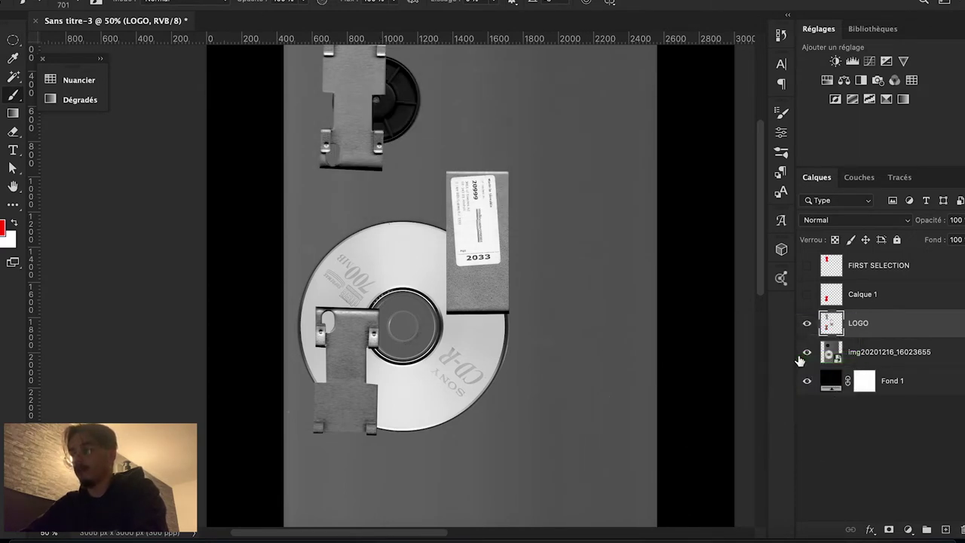
click(574, 306)
Cut the label piece out of LOGO with a rectangular selection and paste it as Calque 2.
key(m)
drag(386, 91, 575, 395)
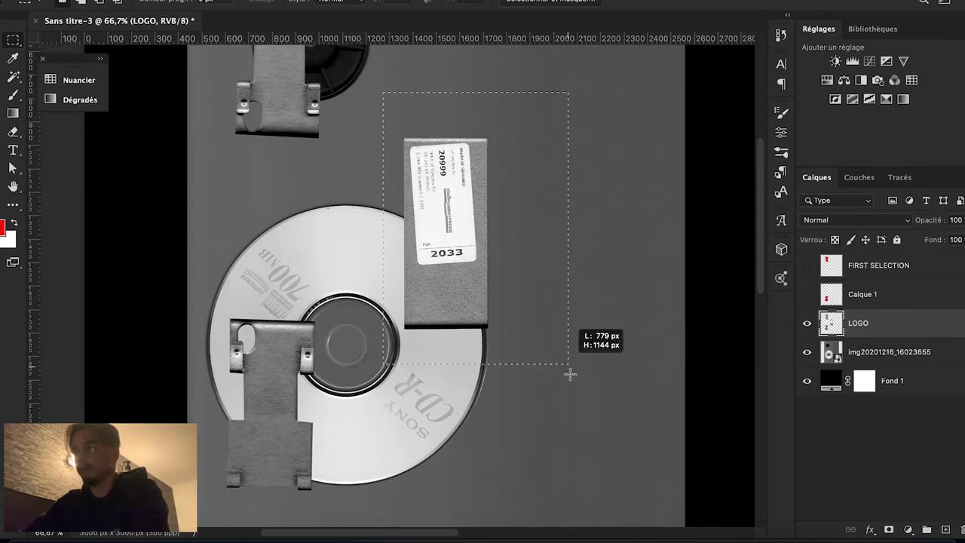
key(Delete)
key(ctrl+d)
key(ctrl+v)
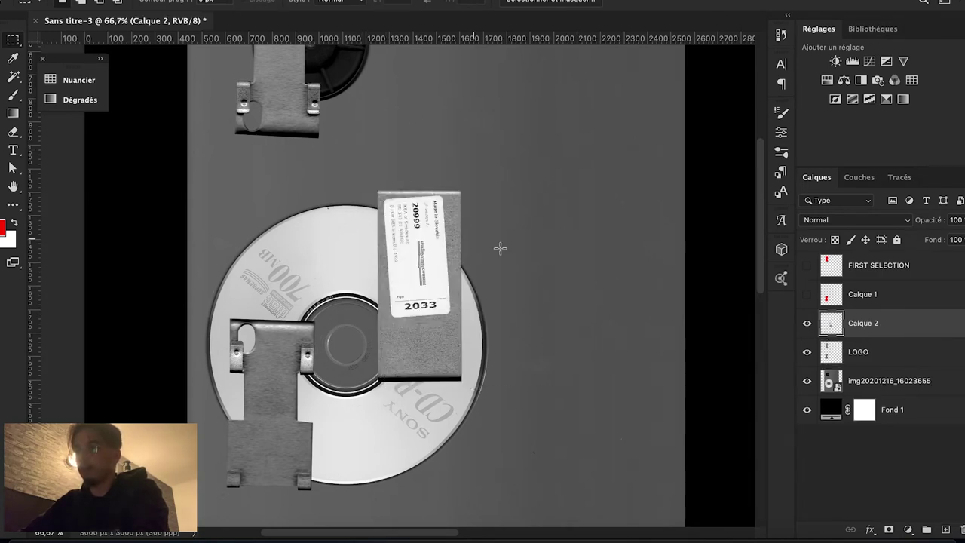
drag(450, 261, 315, 211)
key(ctrl+z)
Place the label piece on the left strip, rotate it straight, and nudge it left.
ctrl+click(362, 225)
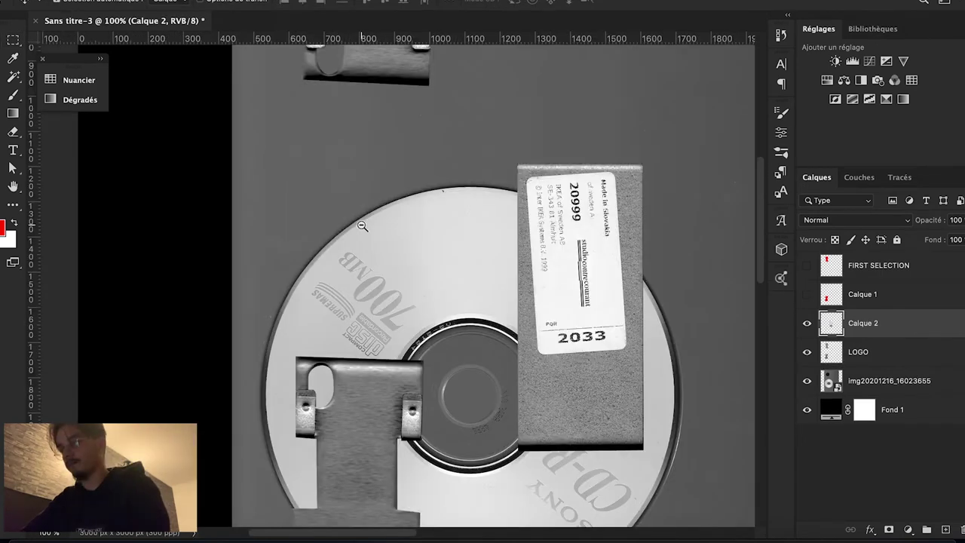
drag(541, 264, 334, 184)
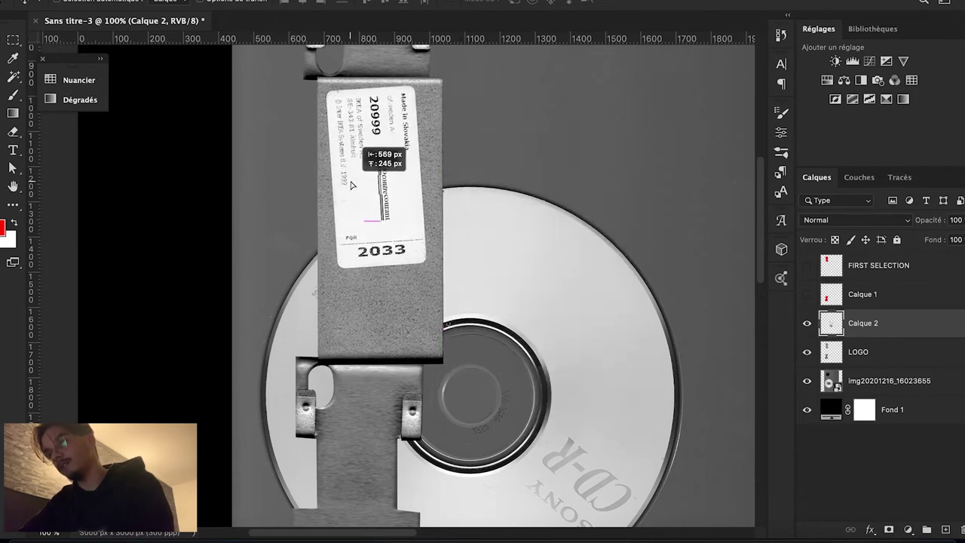
key(ctrl+t)
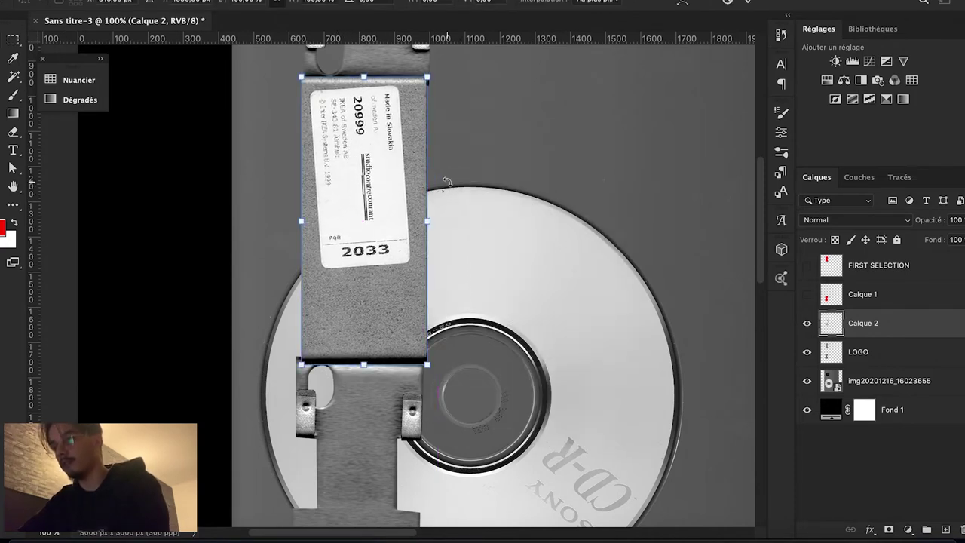
drag(447, 182, 450, 188)
key(Return)
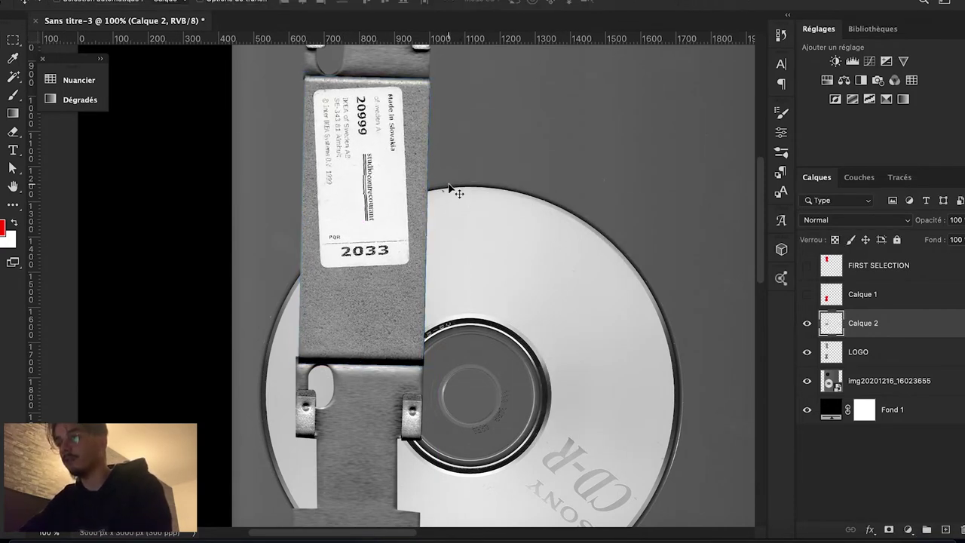
key(Left)
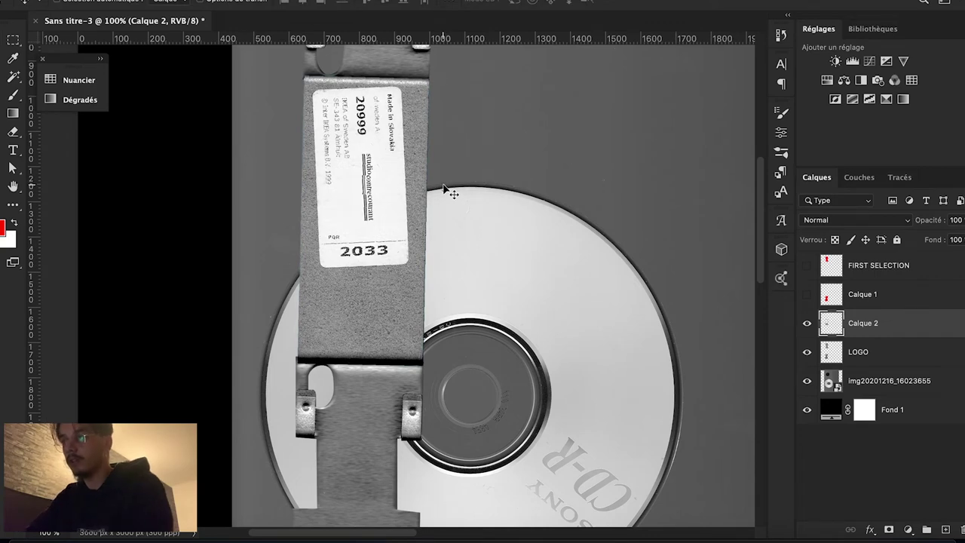
key(Left)
key(Left)
key(Left)
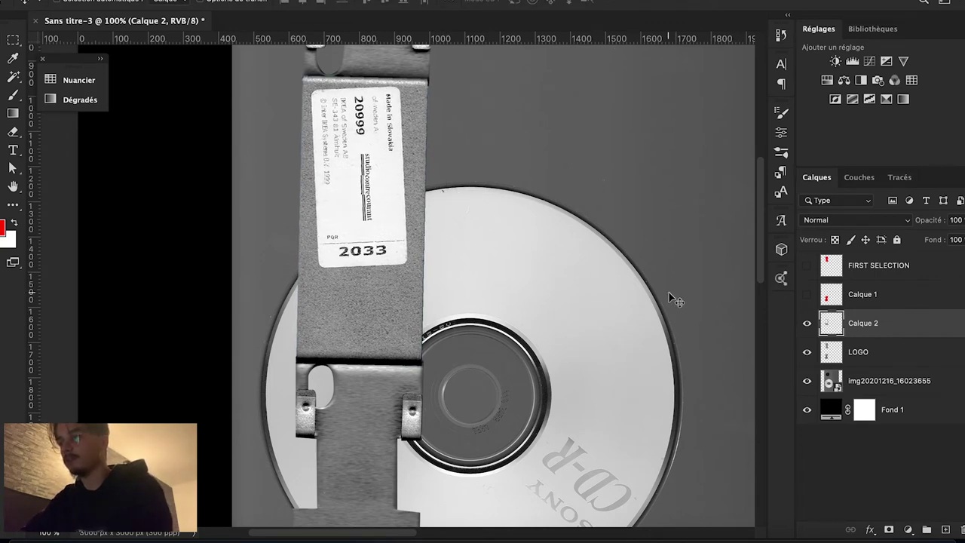
key(ctrl+minus)
Move Calque 2 below the LOGO layer in the layer stack.
drag(905, 332, 904, 366)
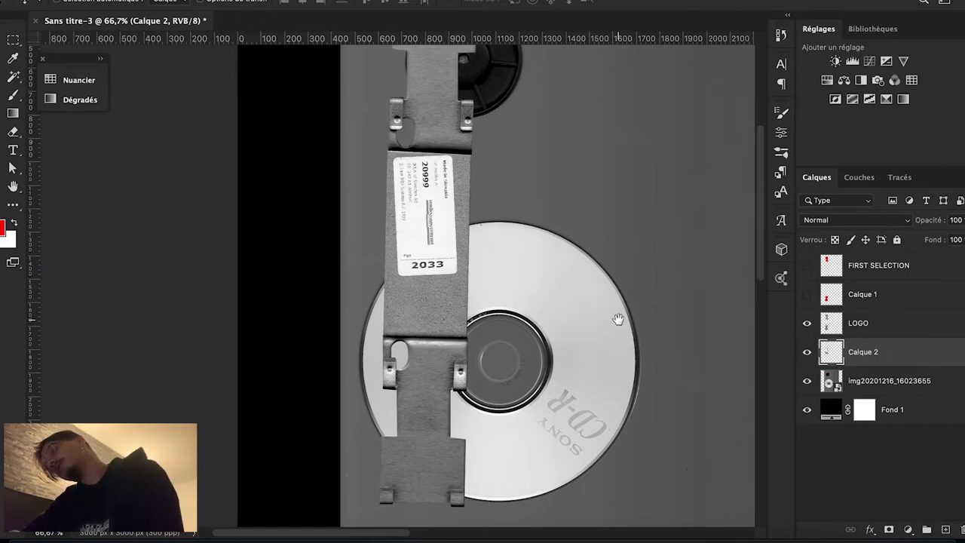
scroll(424, 225, up, 1)
scroll(424, 225, up, 1)
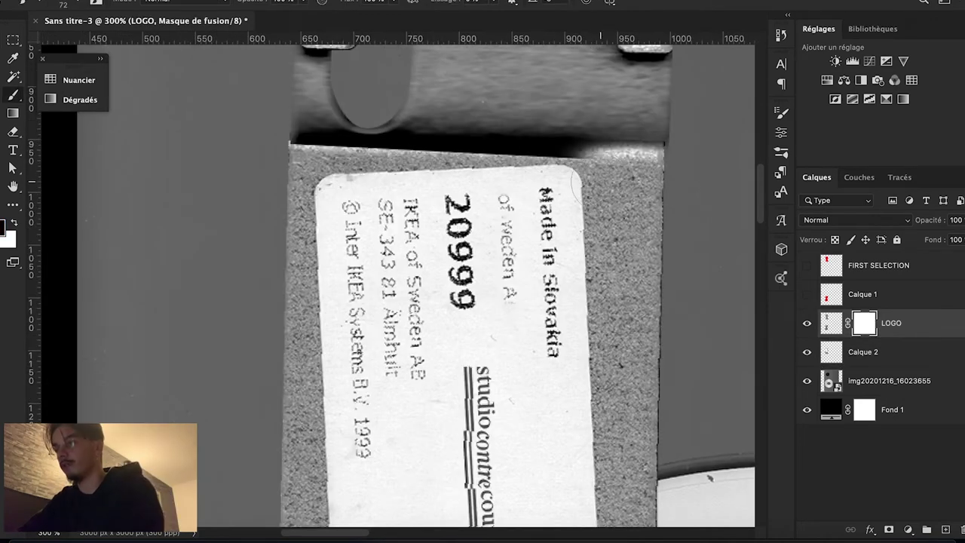
drag(566, 188, 610, 158)
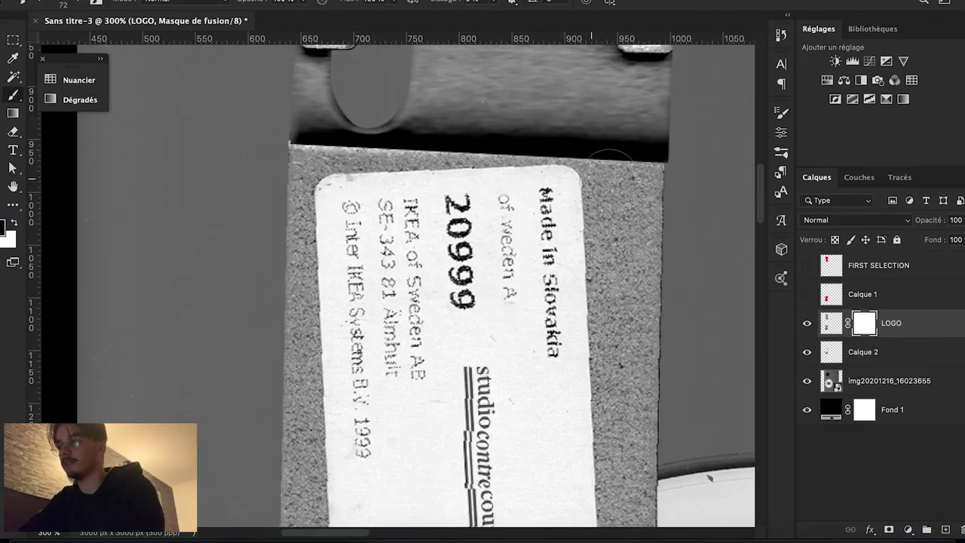
key(ctrl+z)
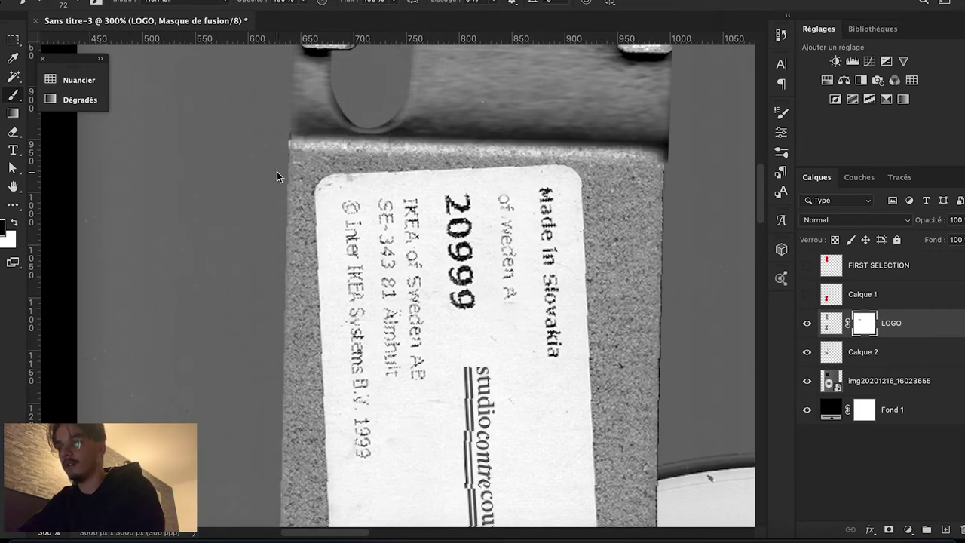
alt+click(526, 202)
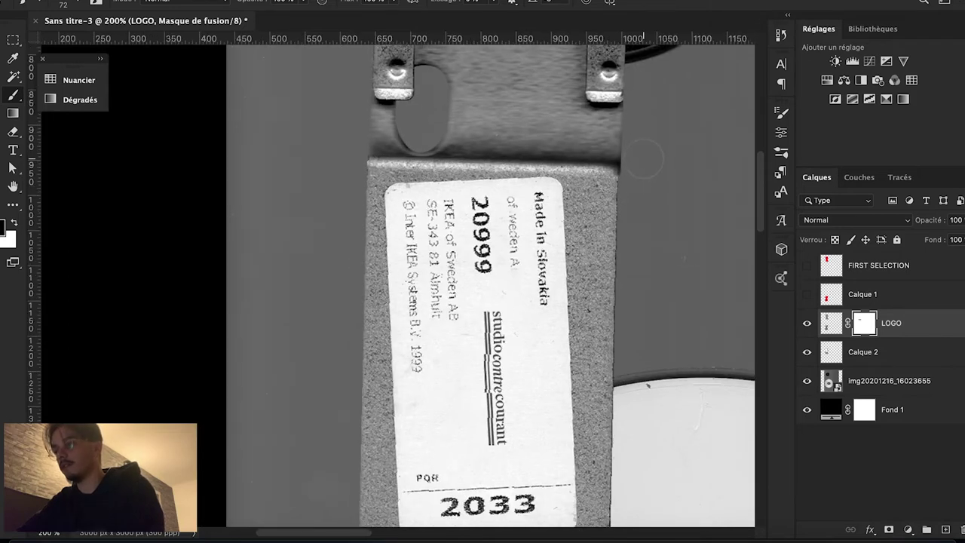
Confirm Calque 2's placement with Free Transform, then make LOGO the working layer again.
click(863, 351)
key(ctrl+t)
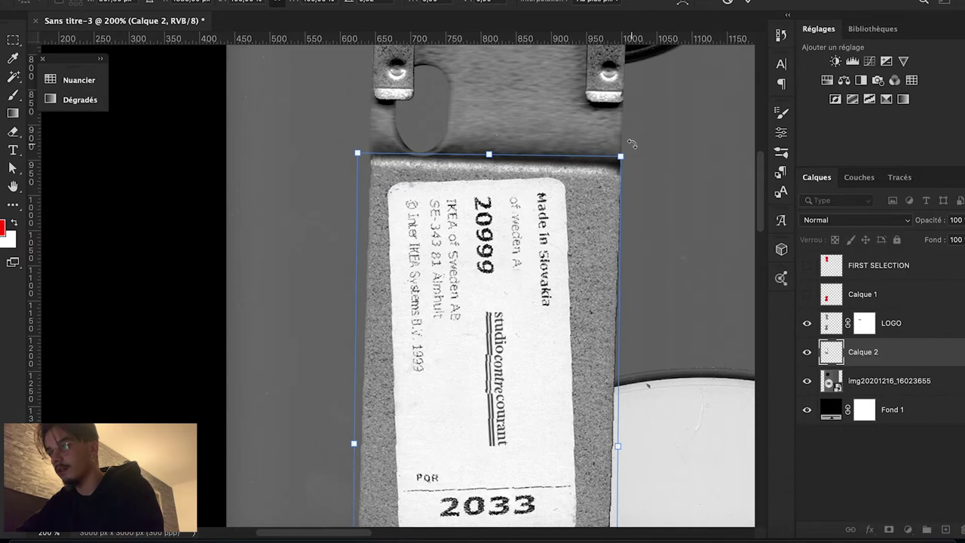
key(Return)
key(ctrl+minus)
scroll(571, 219, down, 2)
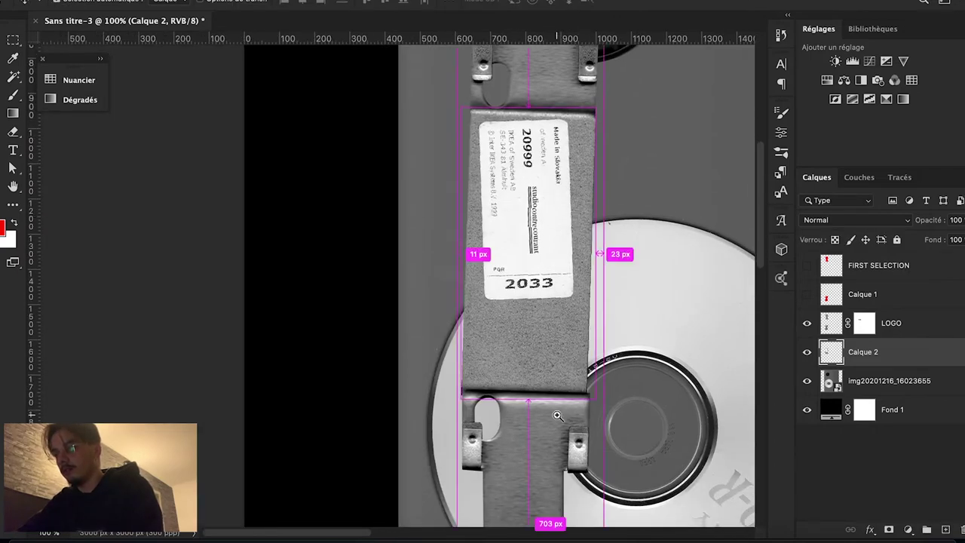
key(ctrl+plus)
click(912, 334)
key(m)
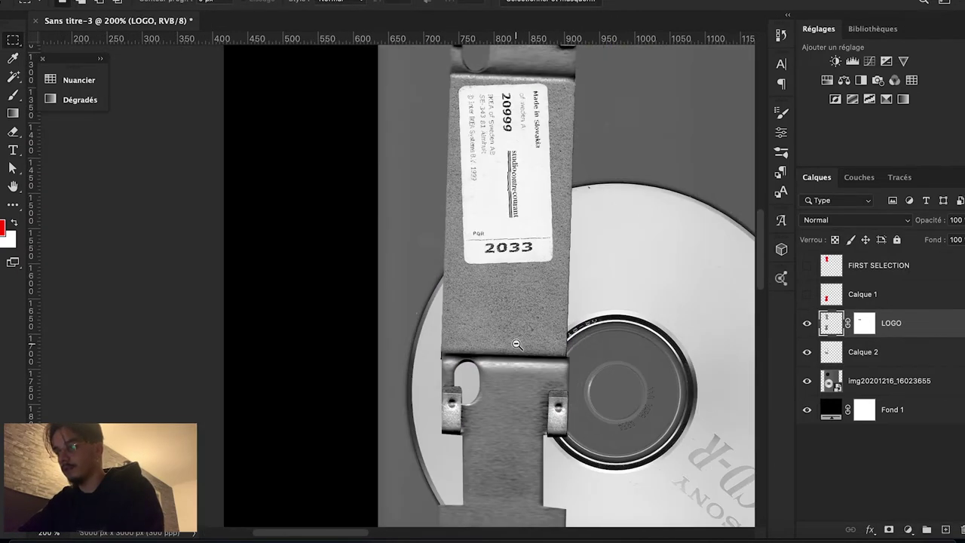
key(ctrl+minus)
Apply LOGO's mask permanently and cut the lower bracket out of LOGO.
right_click(865, 324)
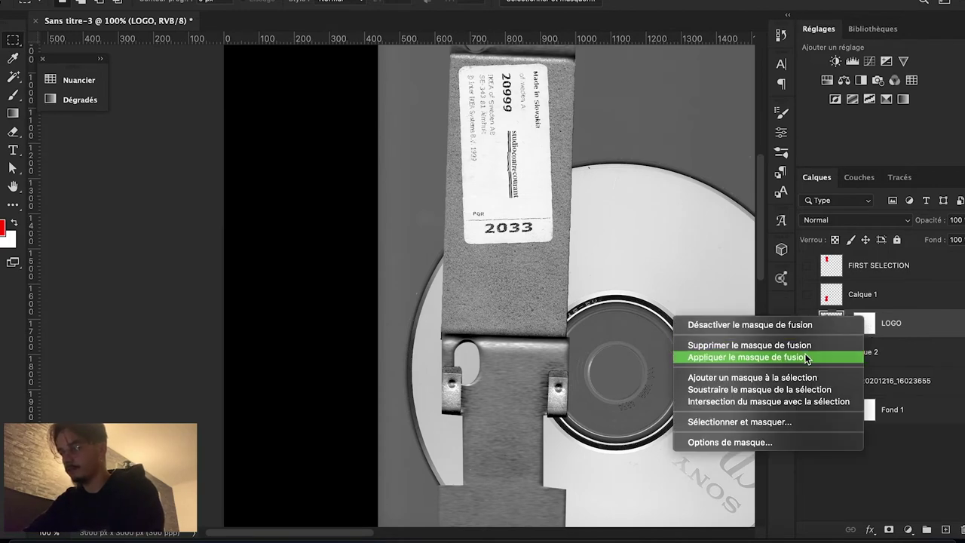
click(805, 353)
drag(493, 333, 475, 206)
drag(380, 213, 621, 458)
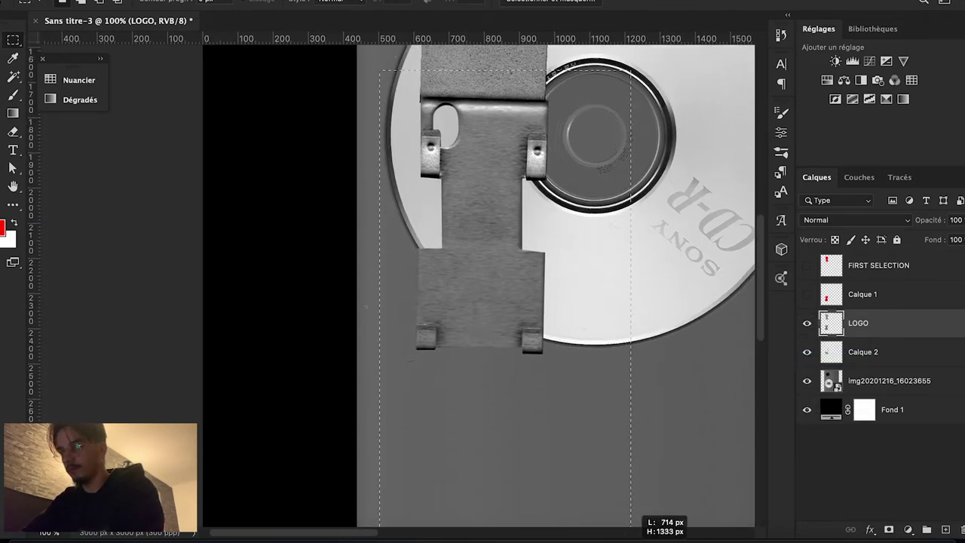
key(Delete)
key(ctrl+d)
Paste the bracket back in place as its own layer and trim its right edge.
scroll(616, 450, up, 5)
click(136, 2)
mouse_move(166, 102)
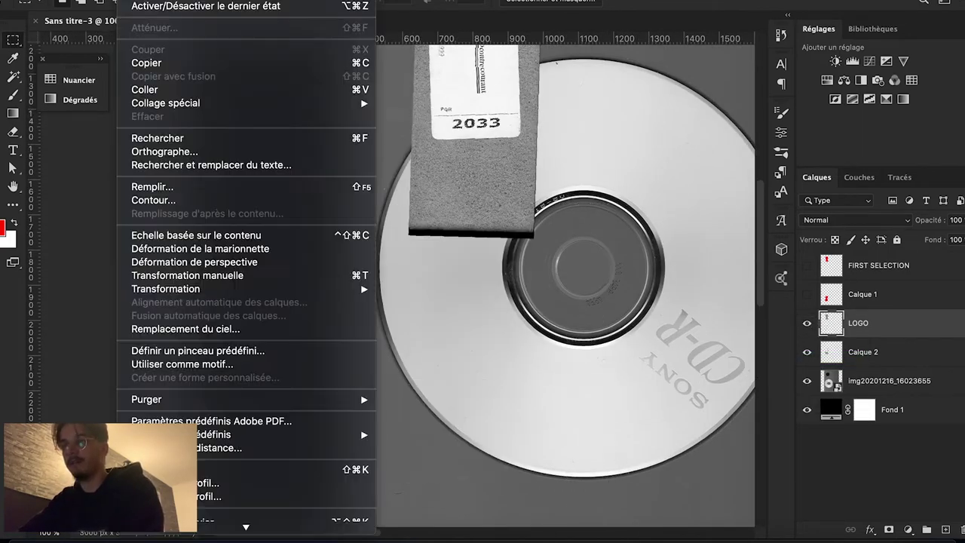
click(463, 124)
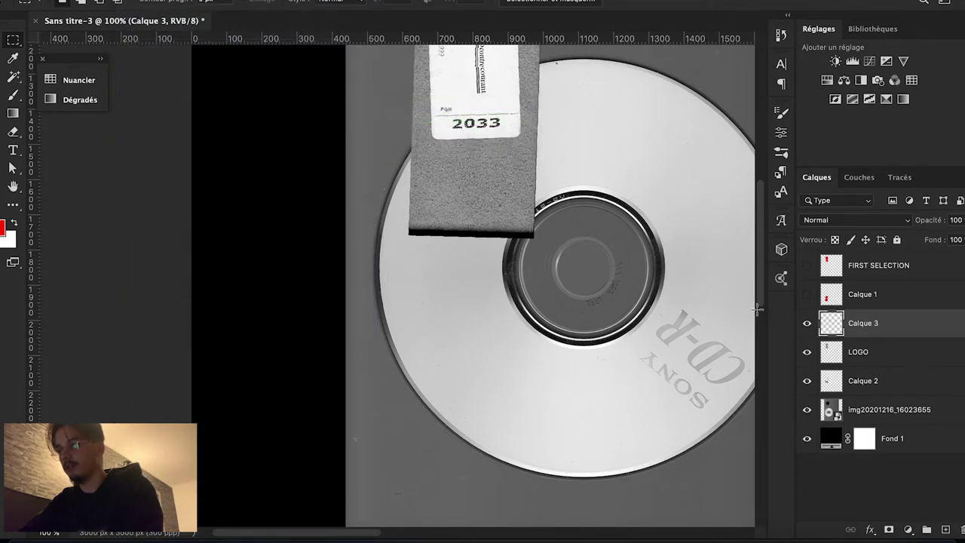
key(ctrl+t)
drag(536, 351, 536, 351)
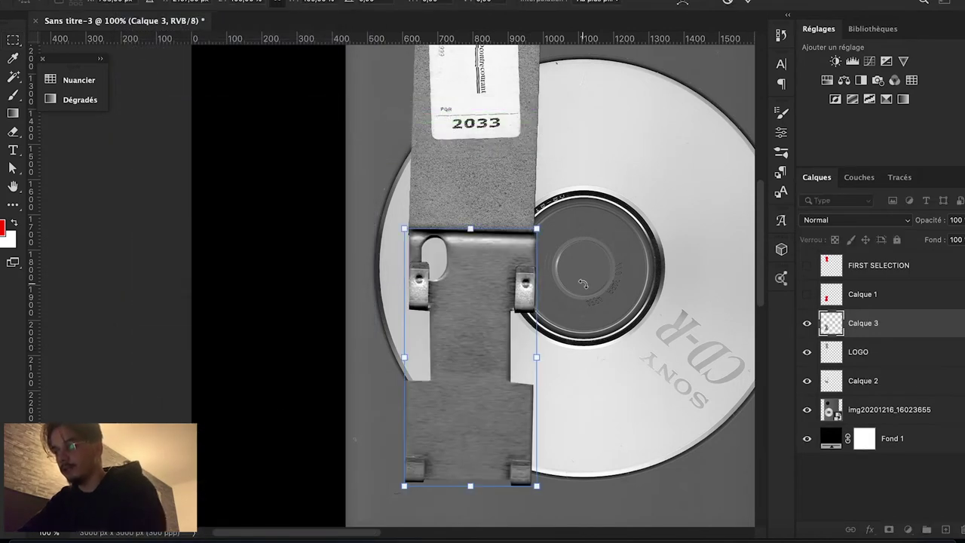
key(Return)
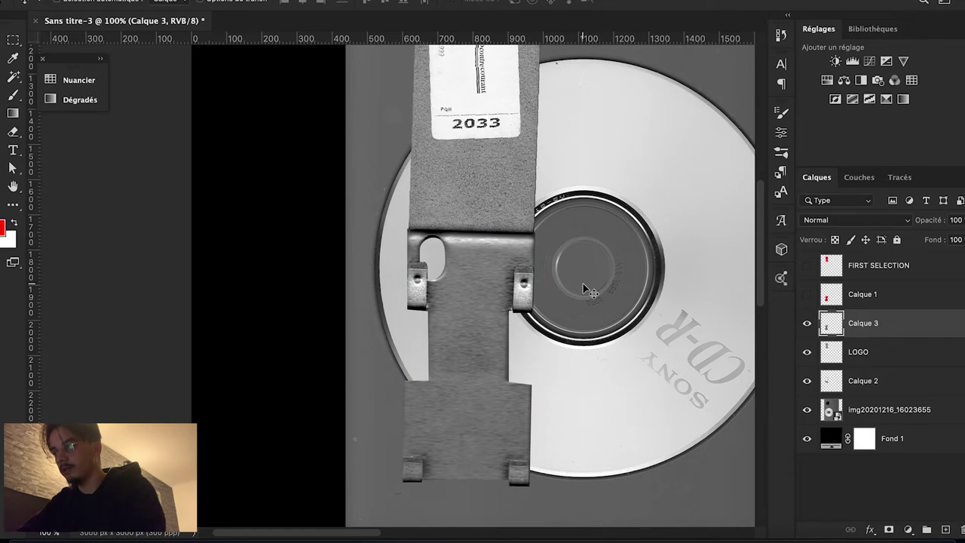
Merge the strip pieces into Calque 3, rotate it horizontal, and move it above the disc.
alt+click(583, 283)
alt+click(583, 283)
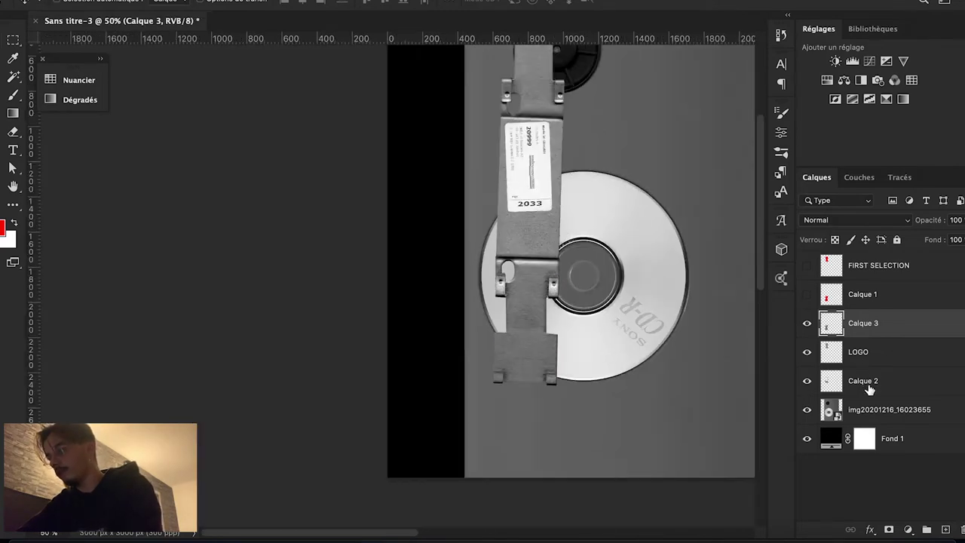
shift+click(869, 388)
key(ctrl+e)
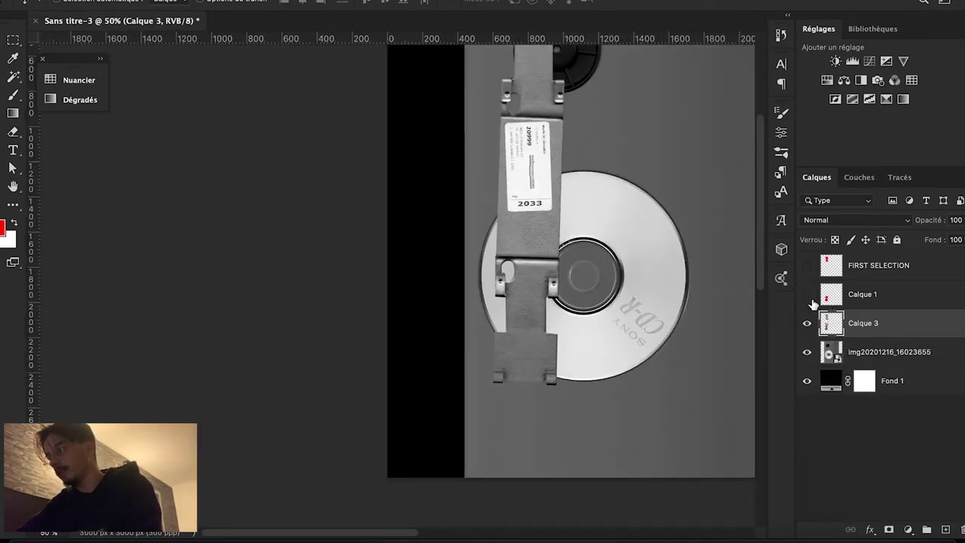
key(ctrl+t)
mouse_move(716, 242)
mouse_down()
mouse_move(633, 72)
mouse_move(512, 168)
mouse_up()
key(Return)
drag(539, 236, 539, 235)
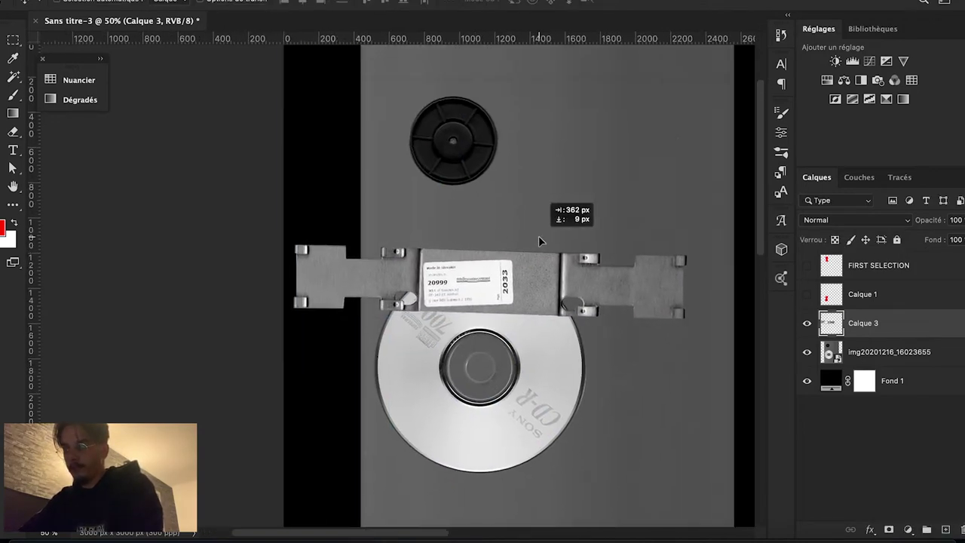
key(alt+bracketleft)
key(ctrl+plus)
Add a horizontal guide above the reel and a vertical guide at its left edge.
key(m)
key(ctrl+plus)
scroll(435, 210, down, 2)
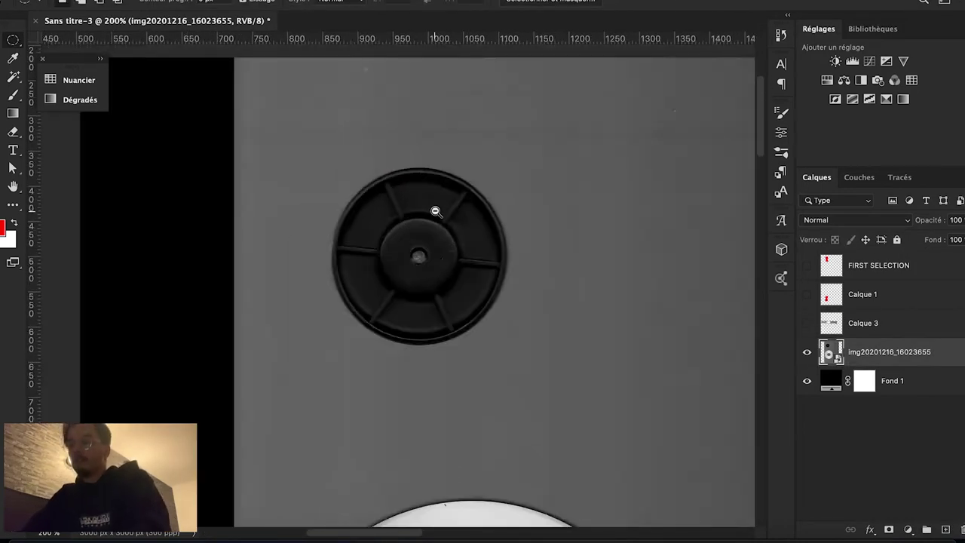
scroll(436, 210, down, 1)
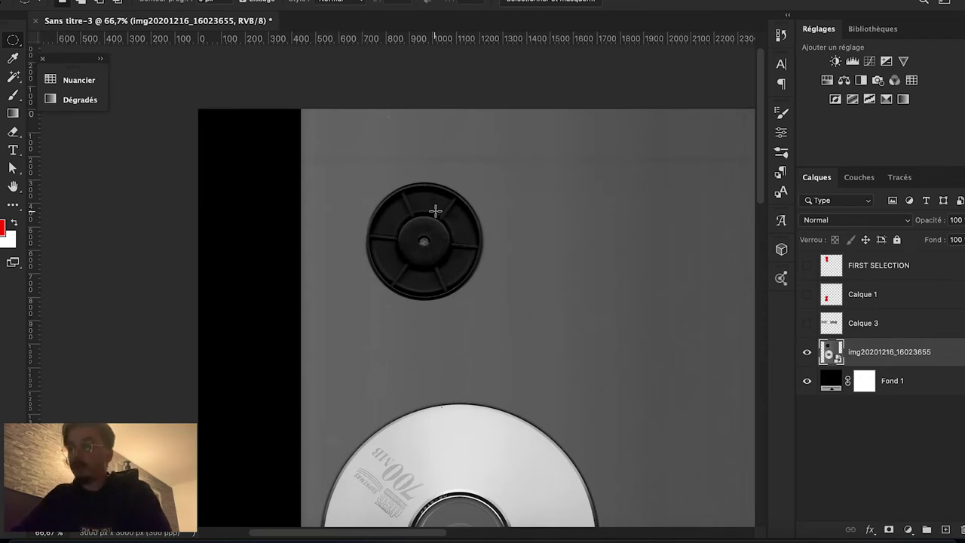
scroll(435, 210, up, 2)
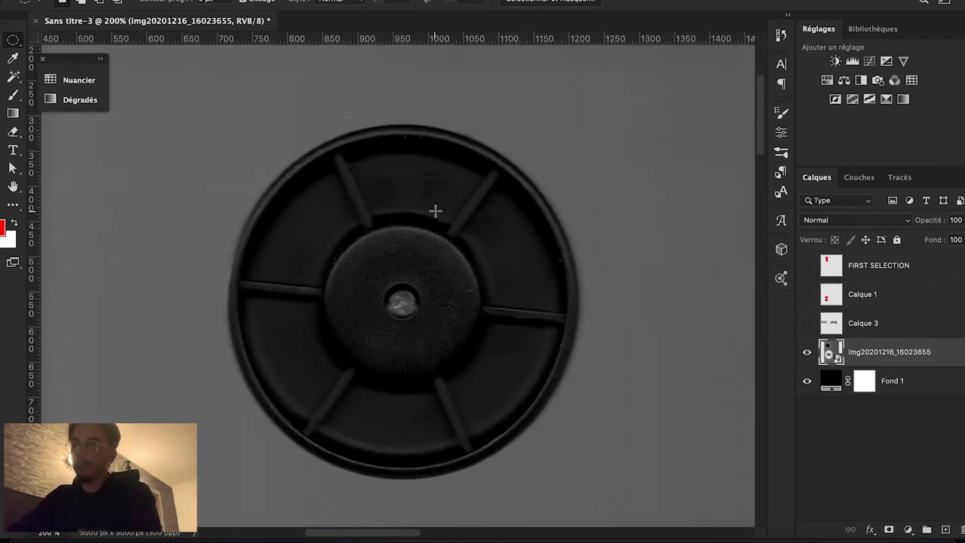
drag(471, 33, 437, 121)
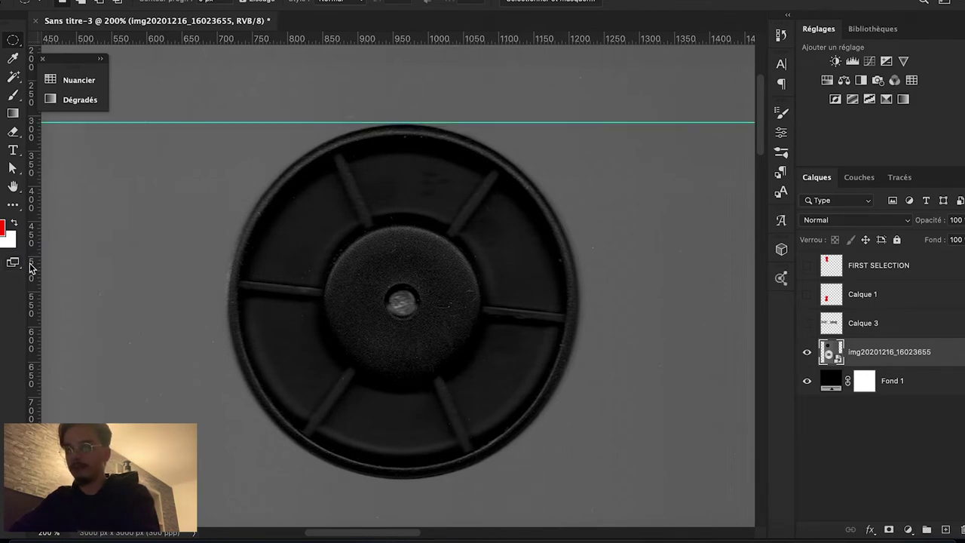
drag(31, 267, 227, 270)
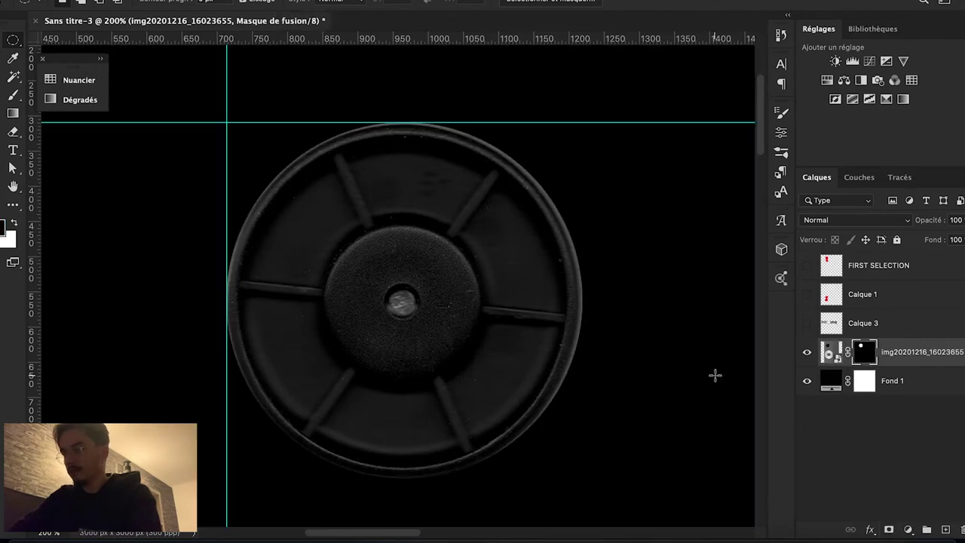
Edit the layer mask to reveal the CD and rasterize the image layer.
click(638, 369)
key(ctrl+i)
scroll(452, 287, down, 5)
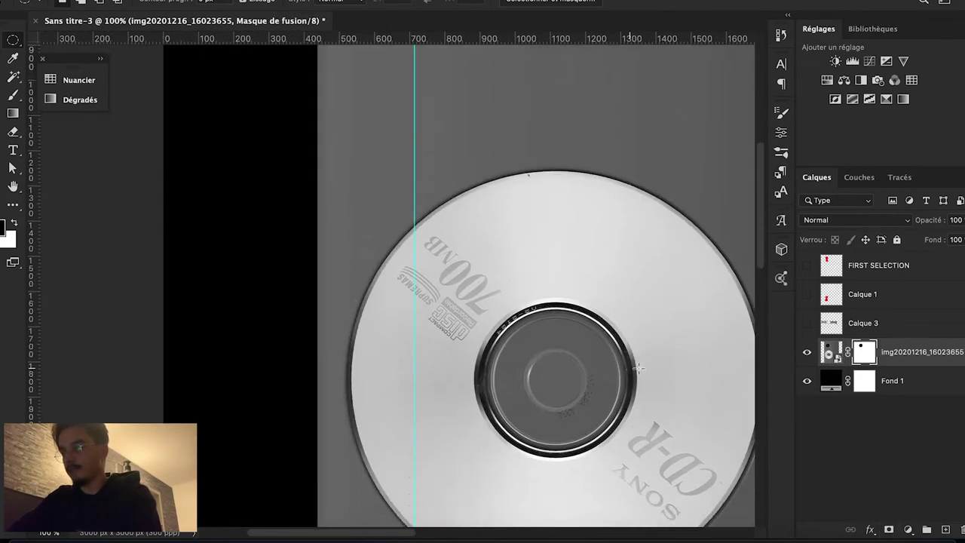
scroll(452, 287, down, 2)
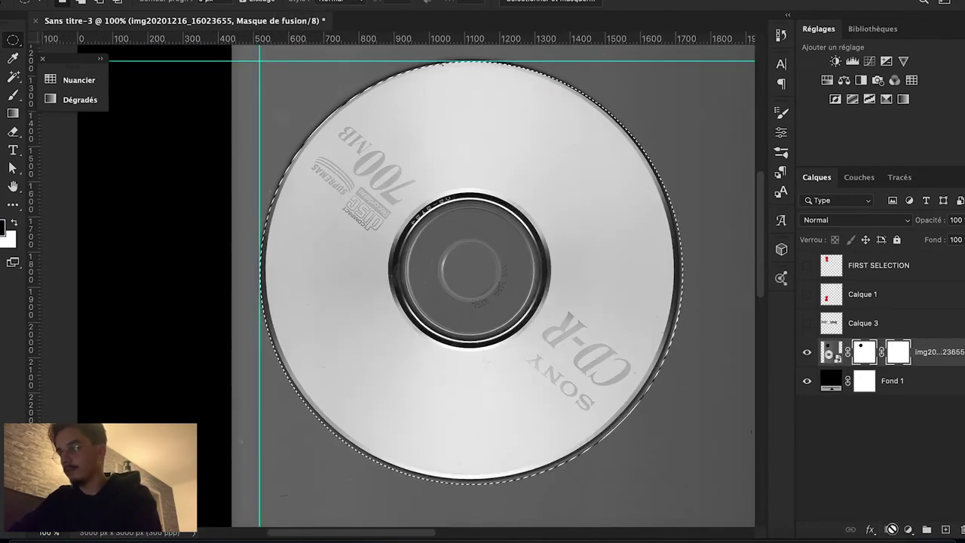
key(alt+BackSpace)
key(ctrl+i)
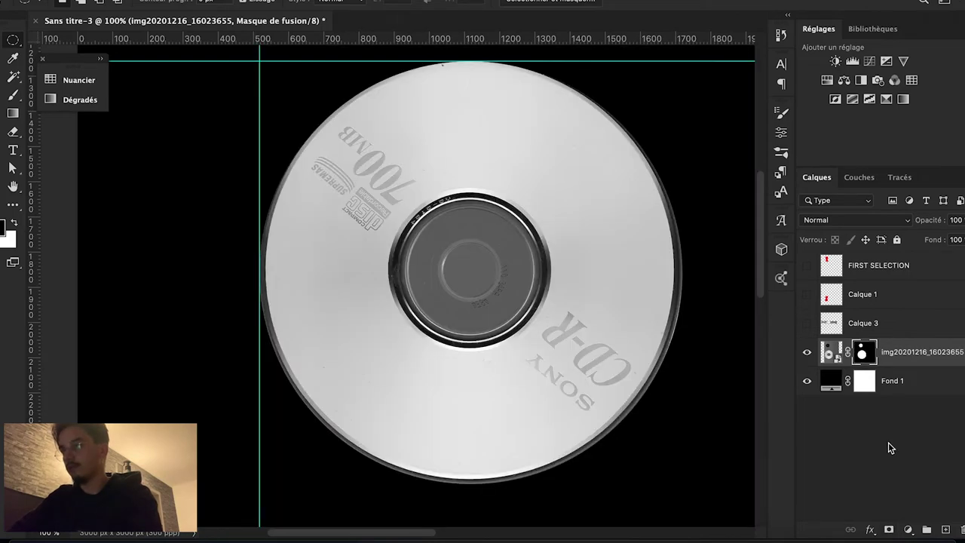
key(ctrl+d)
key(ctrl+minus)
key(b)
click(587, 327)
key(Return)
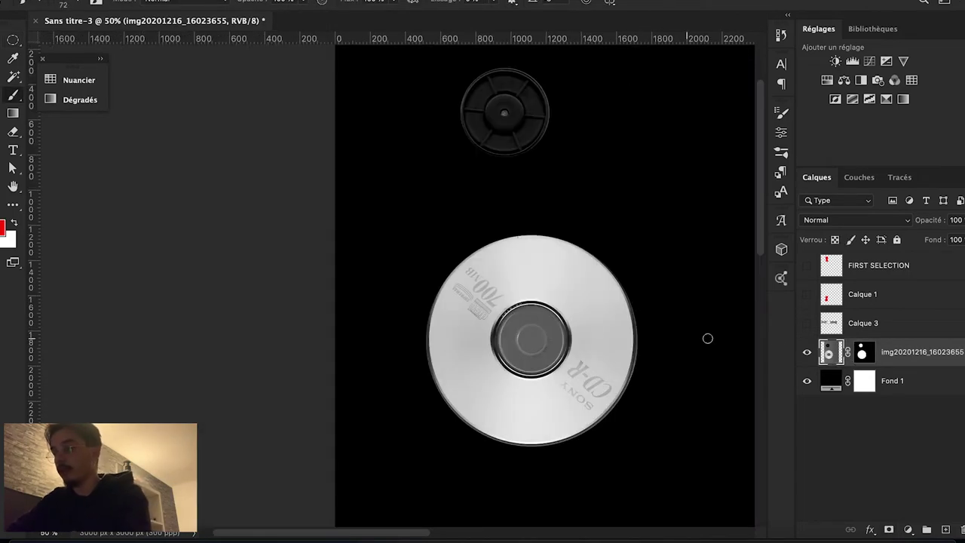
Apply the layer mask, then cut the CD with an elliptical selection and paste it in place.
right_click(869, 359)
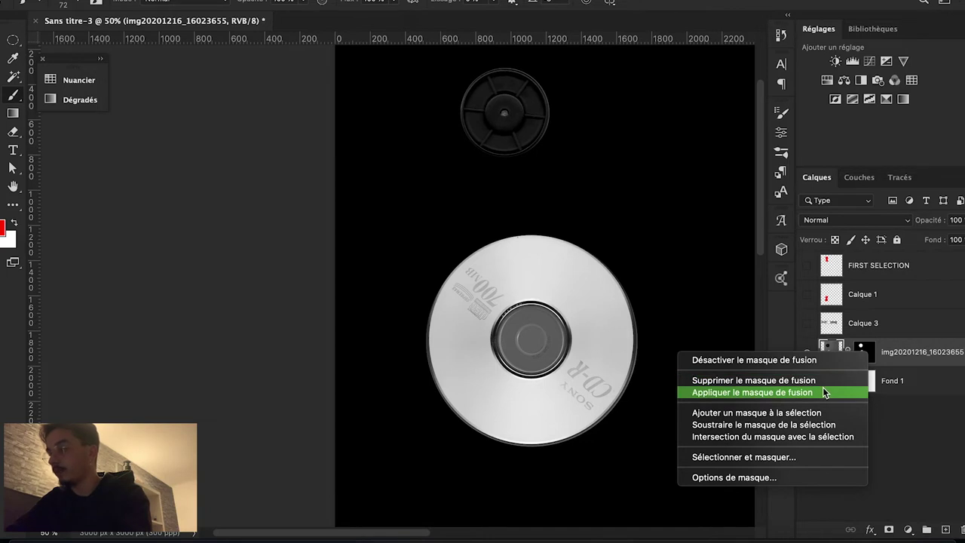
click(824, 389)
key(m)
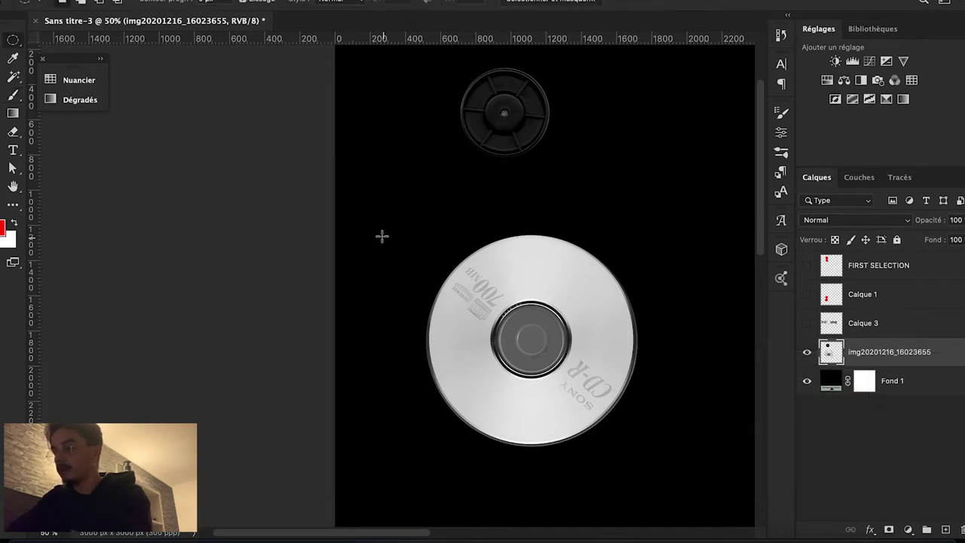
drag(381, 236, 719, 487)
key(Delete)
key(ctrl+d)
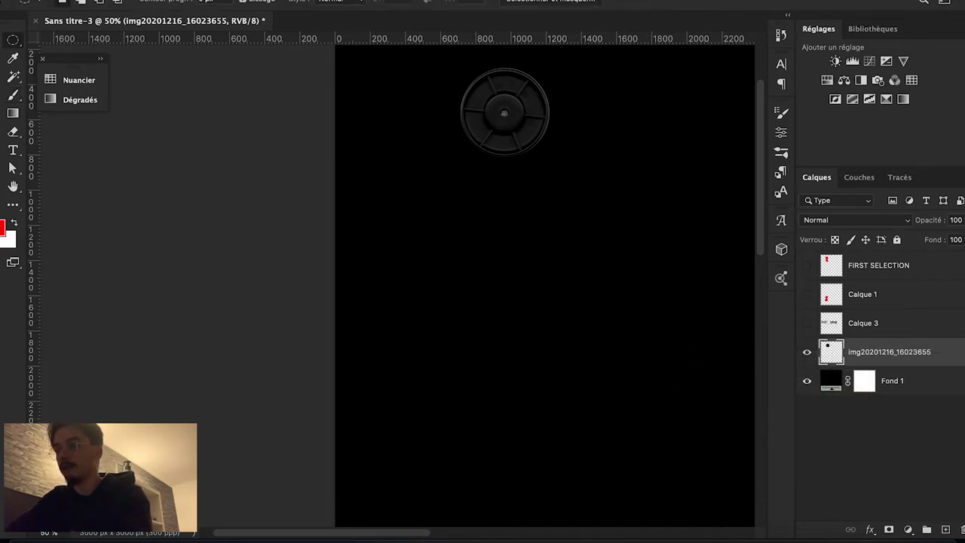
click(127, 0)
mouse_move(165, 103)
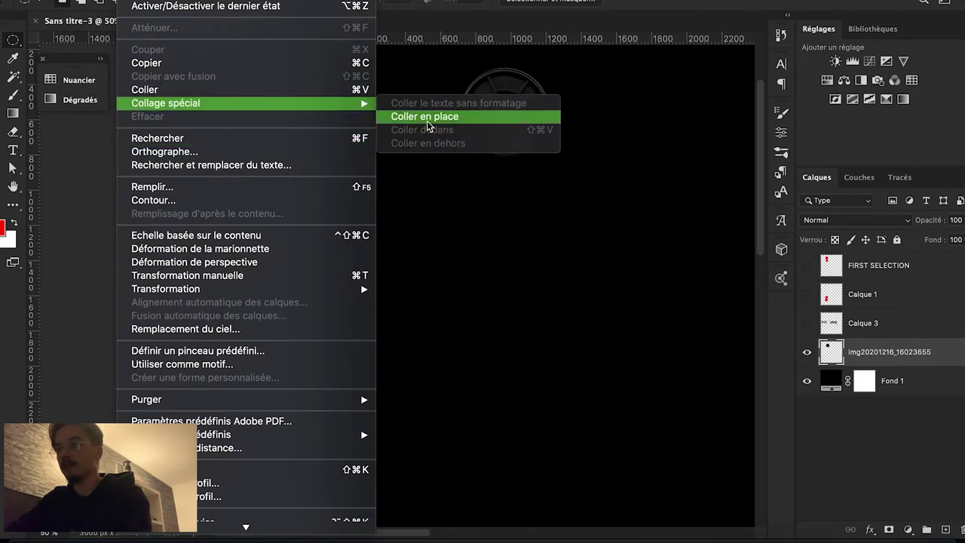
click(424, 118)
Rename the new layer 'CD' and the scanned reel layer 'WHEEL'.
double_click(861, 352)
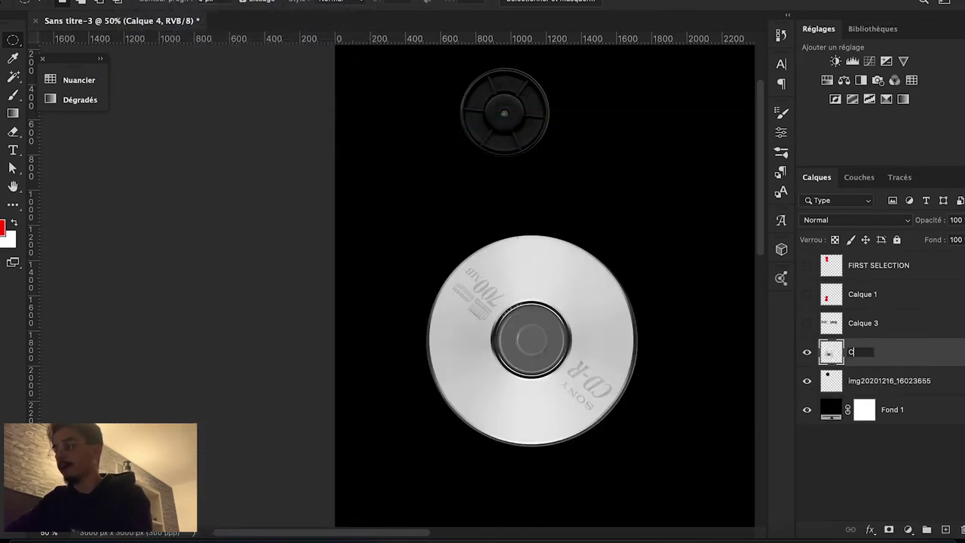
text(CD)
key(Return)
double_click(869, 381)
text(WHEEL)
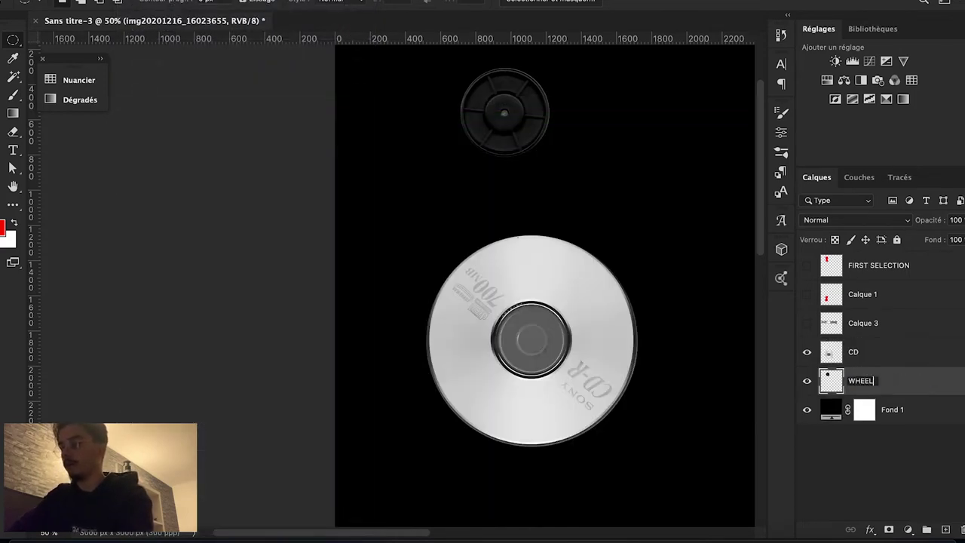
key(Return)
Name the bar layer METAL BAR and move the bar up between reel and CD.
click(808, 323)
double_click(868, 323)
text(METAL BAR)
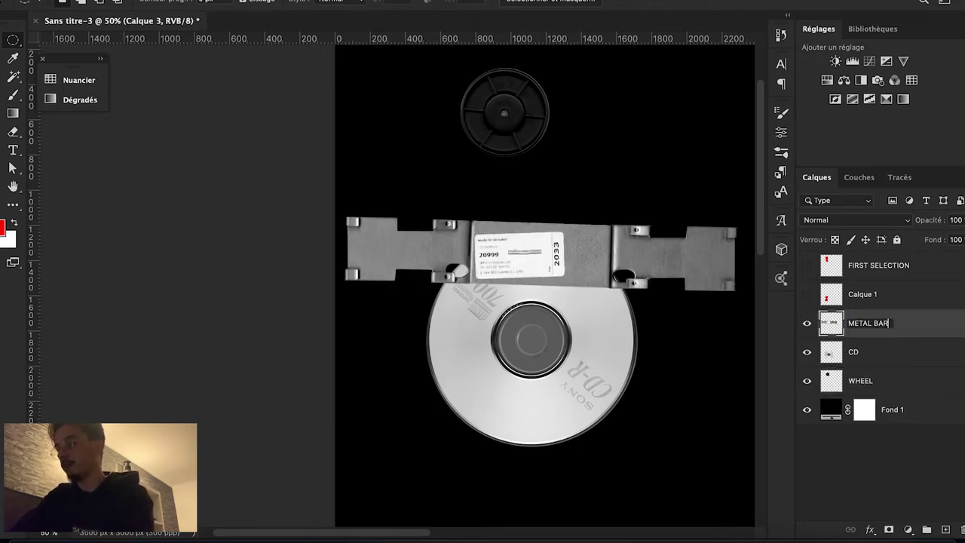
key(Return)
key(v)
drag(669, 277, 677, 218)
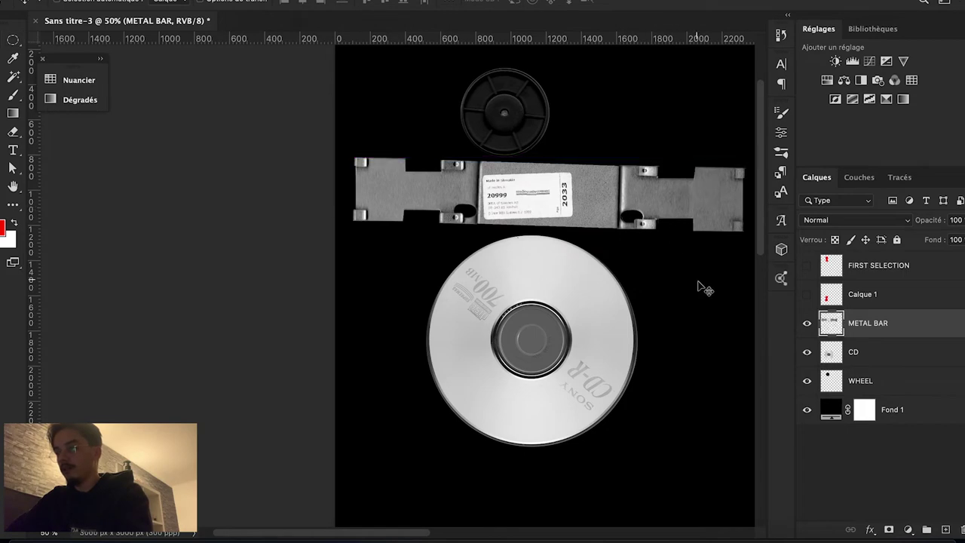
Rename the bar copy layer METAL BAR 2 and hide both metal bar layers.
click(852, 352)
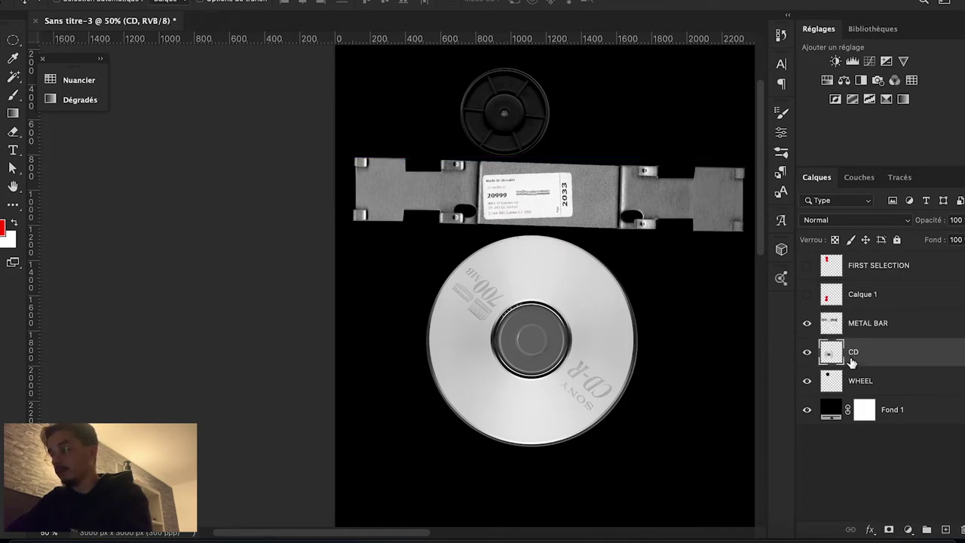
scroll(558, 341, up, 1)
scroll(558, 342, up, 1)
scroll(558, 342, up, 1)
key(m)
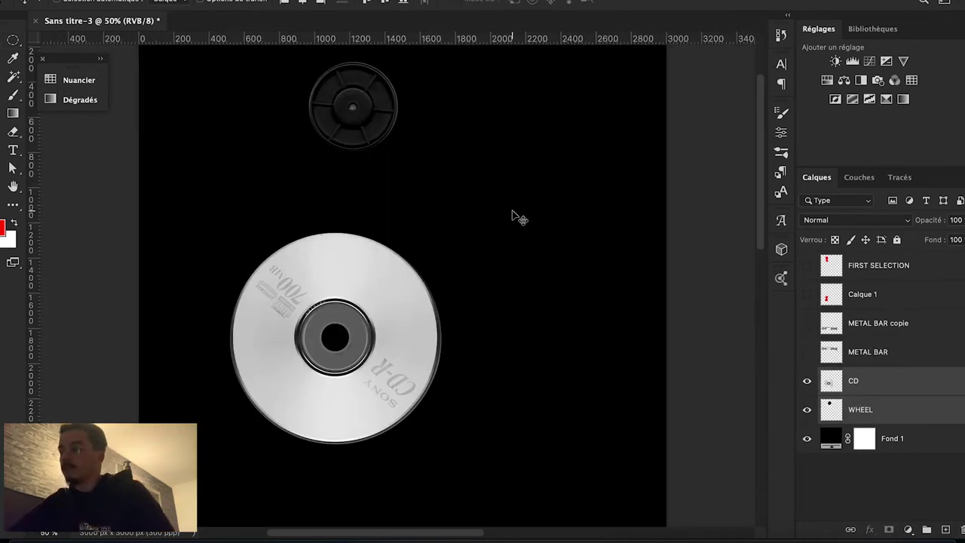
click(856, 403)
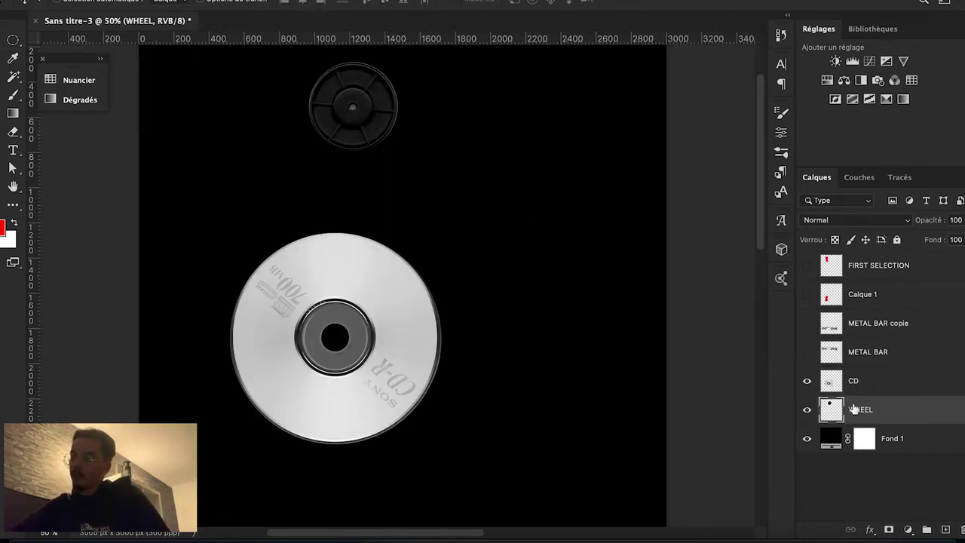
click(807, 351)
click(807, 323)
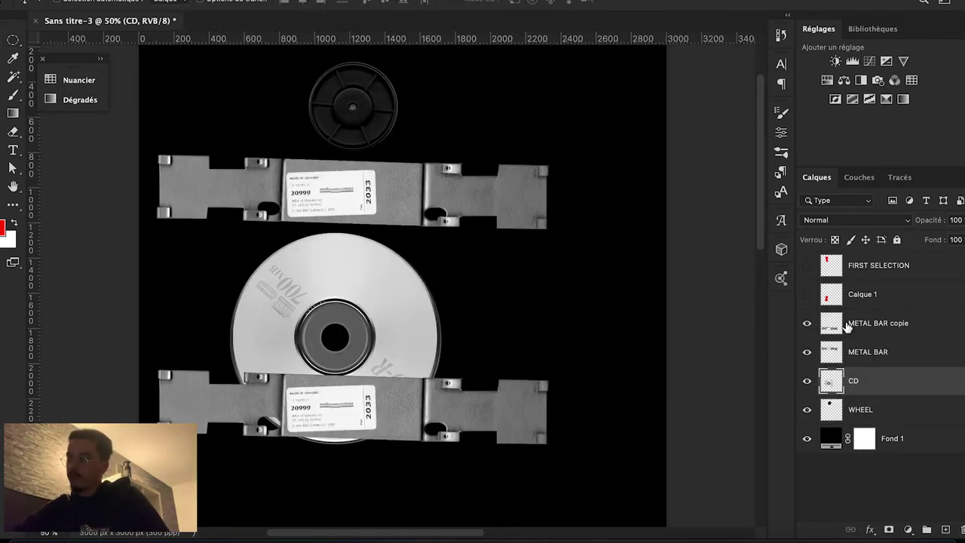
double_click(875, 322)
text(2)
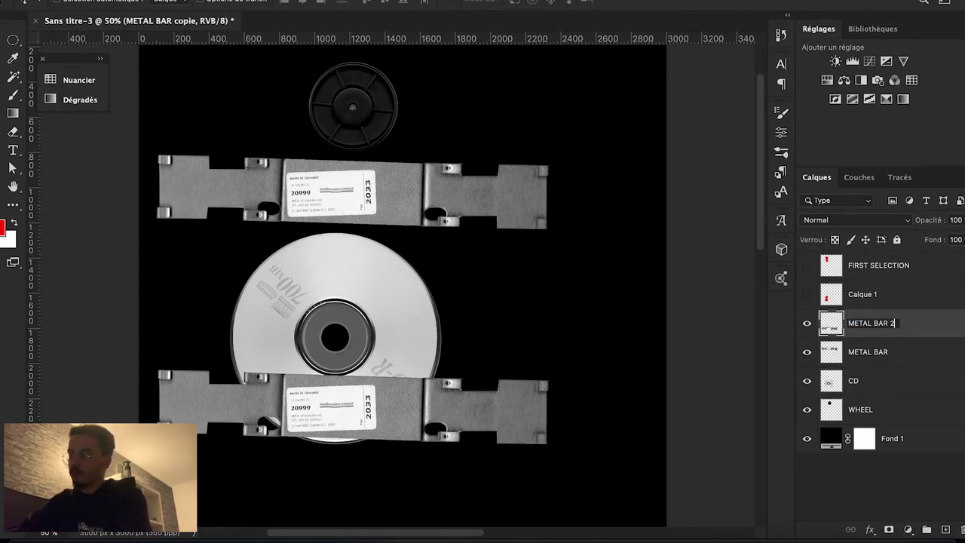
key(Return)
click(807, 323)
click(807, 352)
click(871, 352)
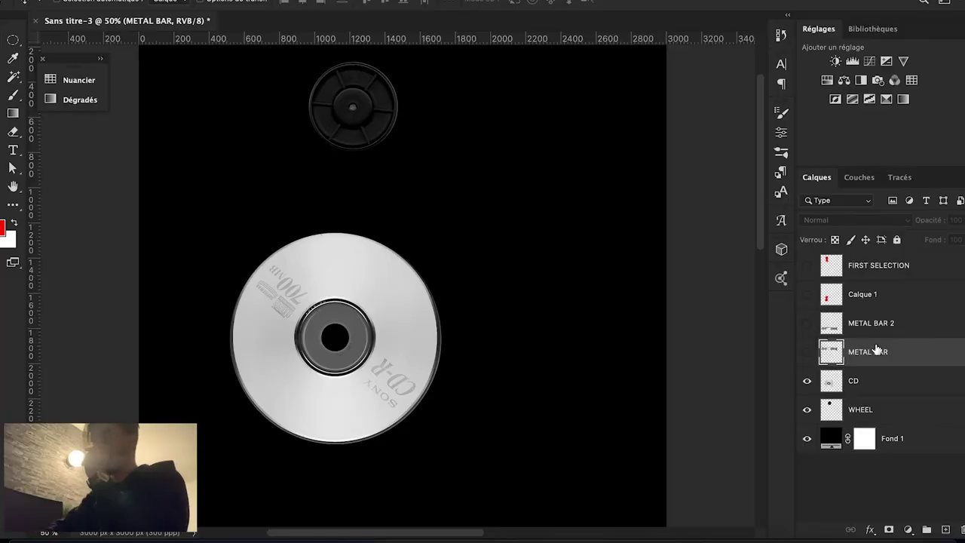
Put WHEEL above the CD, centre the reel on the disc, and rotate the CD 120°.
drag(833, 411, 879, 372)
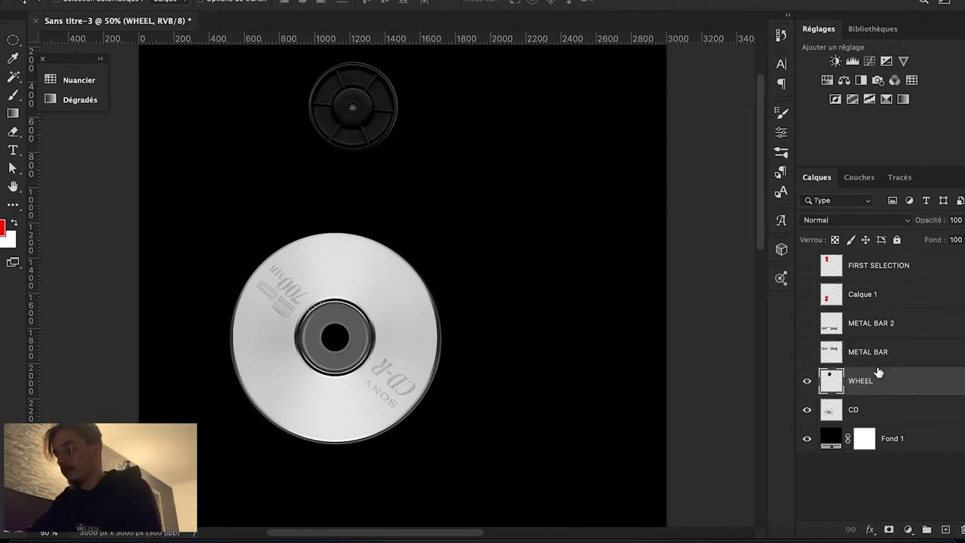
drag(358, 100, 341, 332)
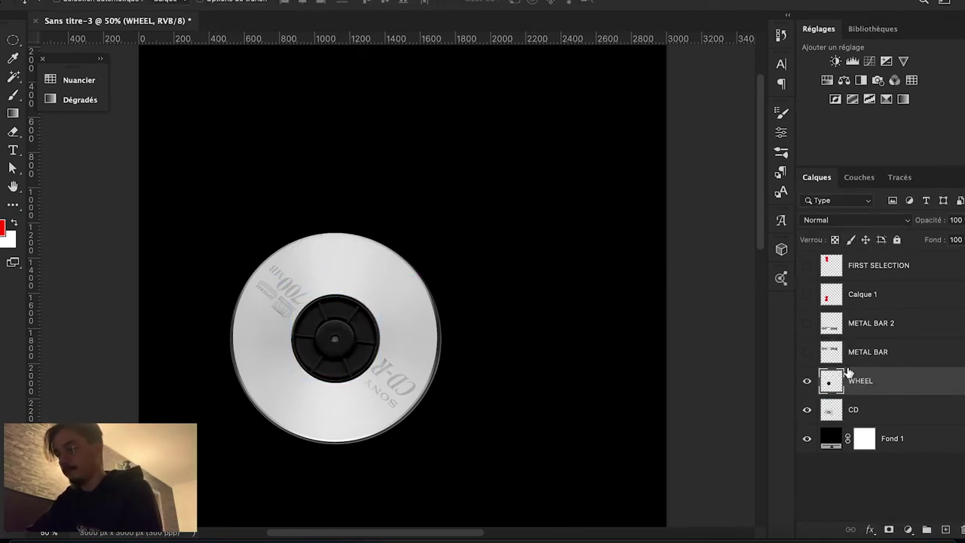
click(860, 410)
key(ctrl+t)
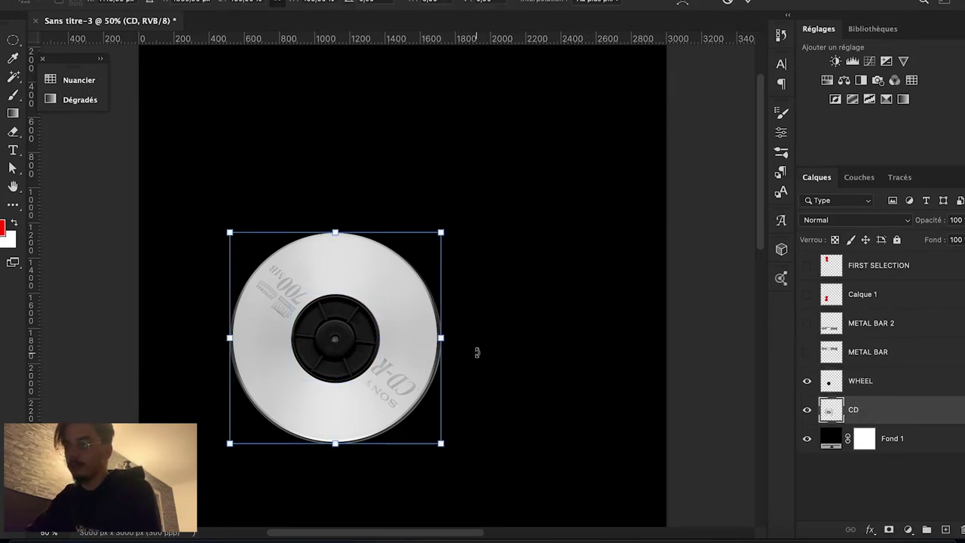
mouse_move(474, 350)
mouse_down()
mouse_move(264, 411)
mouse_move(252, 402)
mouse_up()
key(Return)
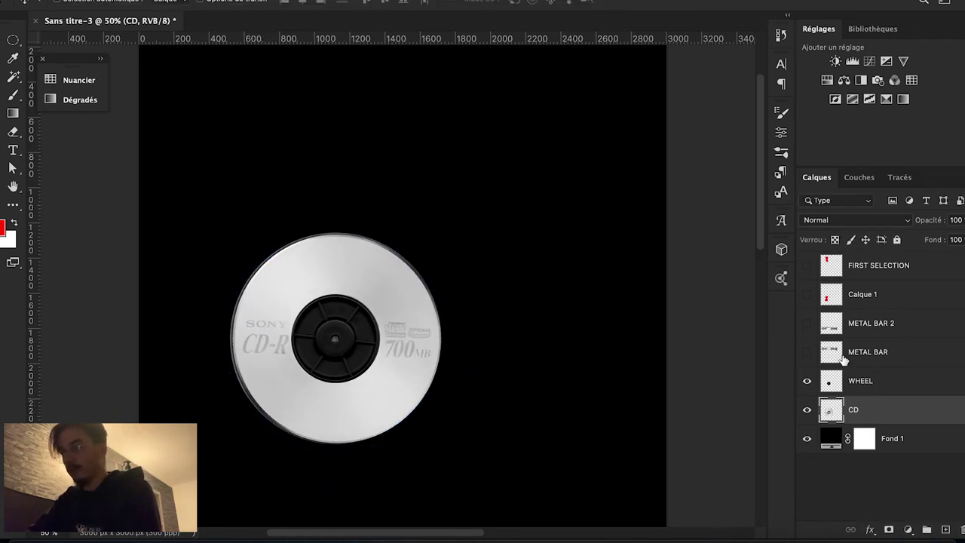
Show both bar layers again, select METAL BAR and zoom in on the label.
click(807, 351)
click(807, 323)
click(873, 330)
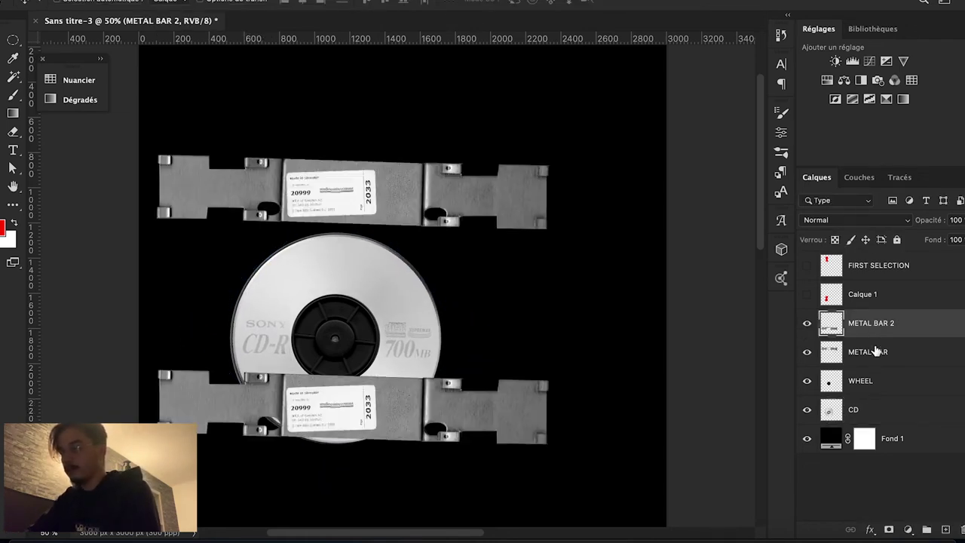
click(876, 354)
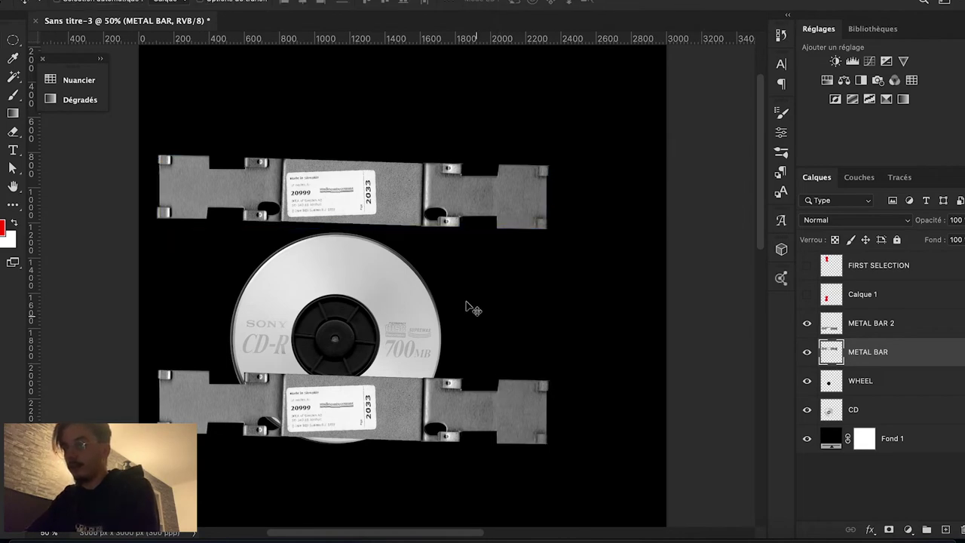
click(333, 217)
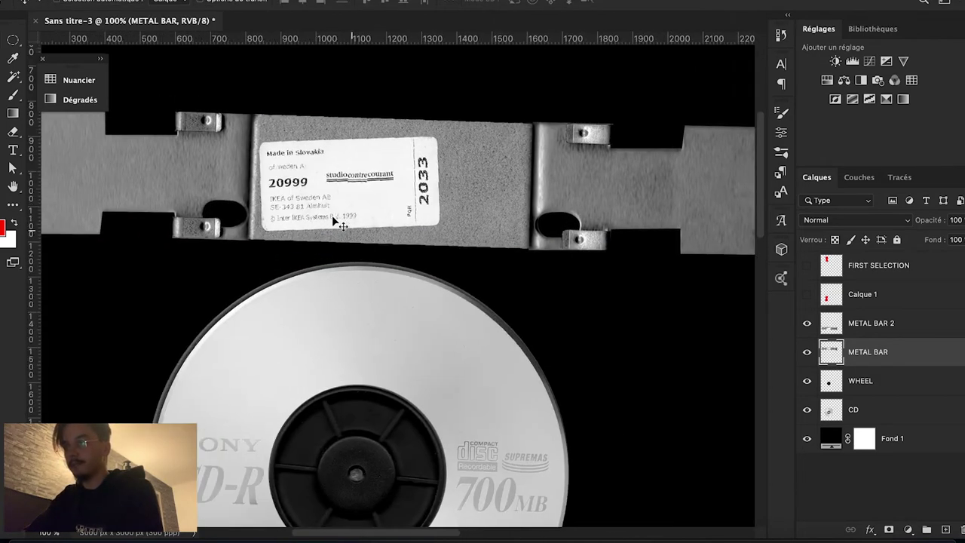
click(333, 218)
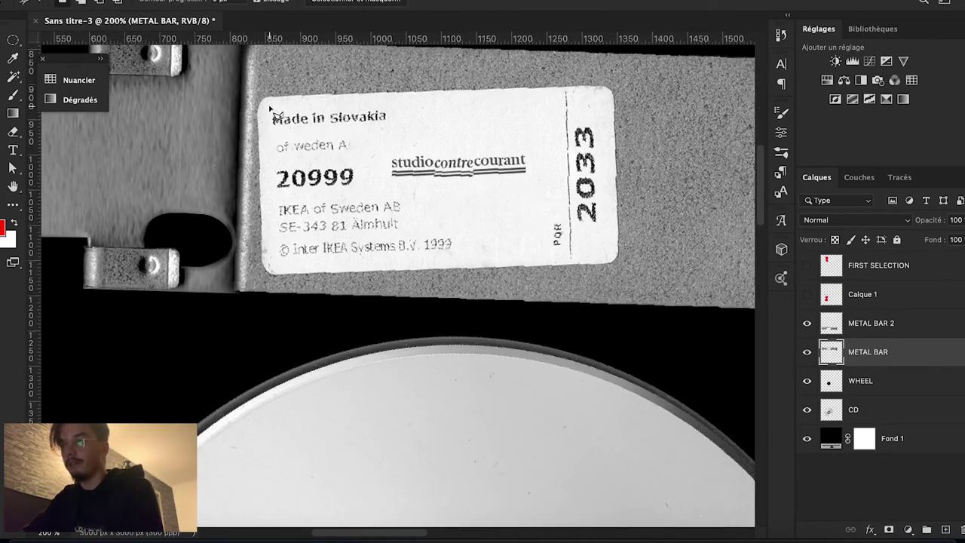
Clone plain grey metal over the 2033 label and the bright lower-edge streak.
key(s)
alt+click(519, 232)
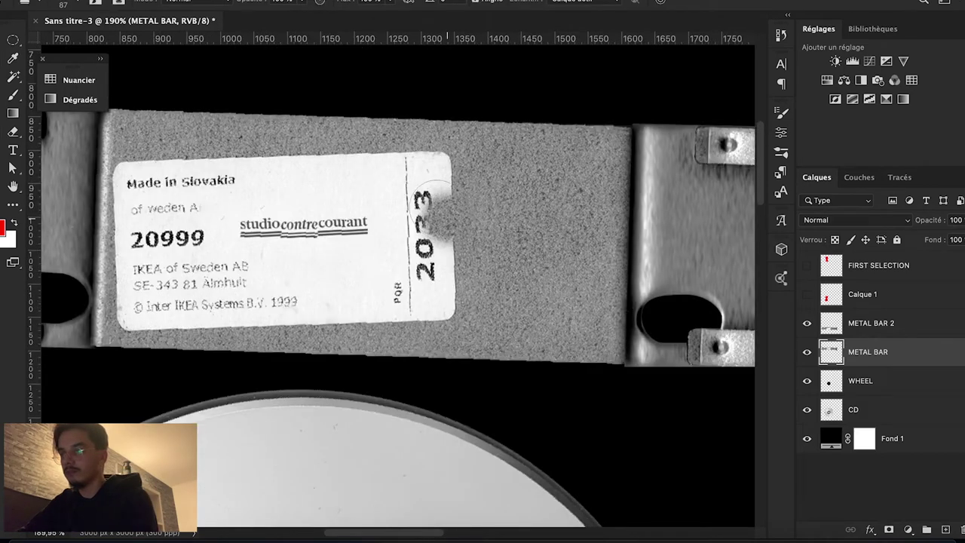
drag(426, 226, 433, 158)
drag(437, 234, 422, 317)
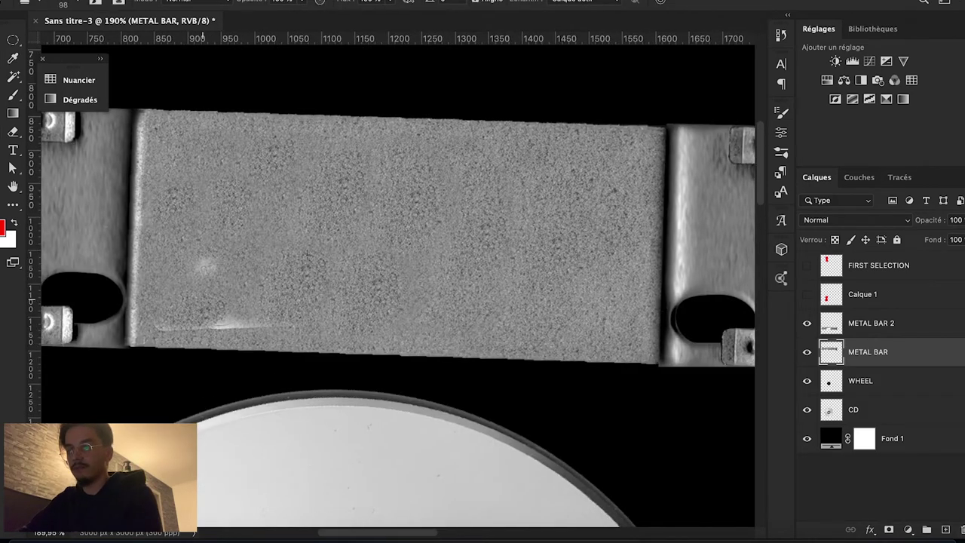
drag(264, 327, 166, 329)
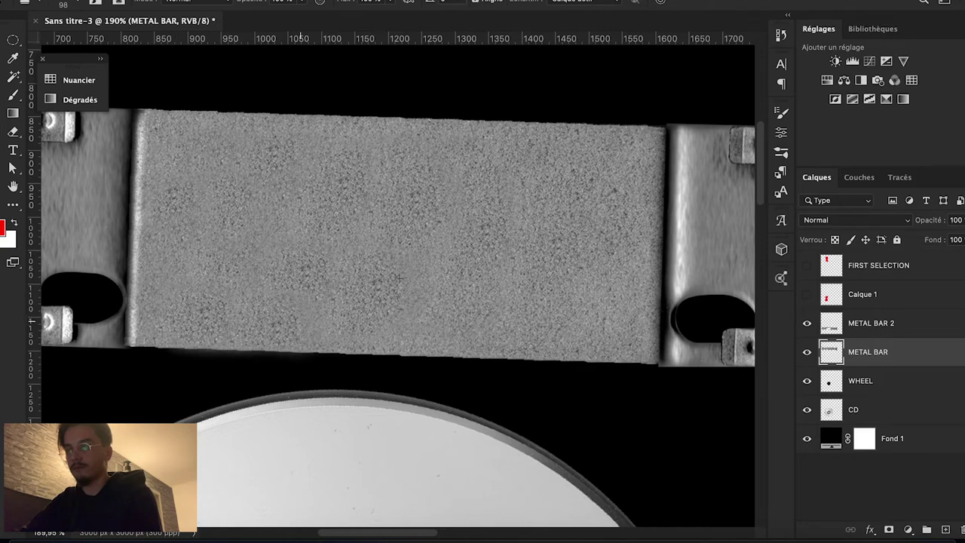
scroll(487, 304, down, 1)
Move the top metal bar down so it overlaps the CD.
scroll(488, 304, down, 1)
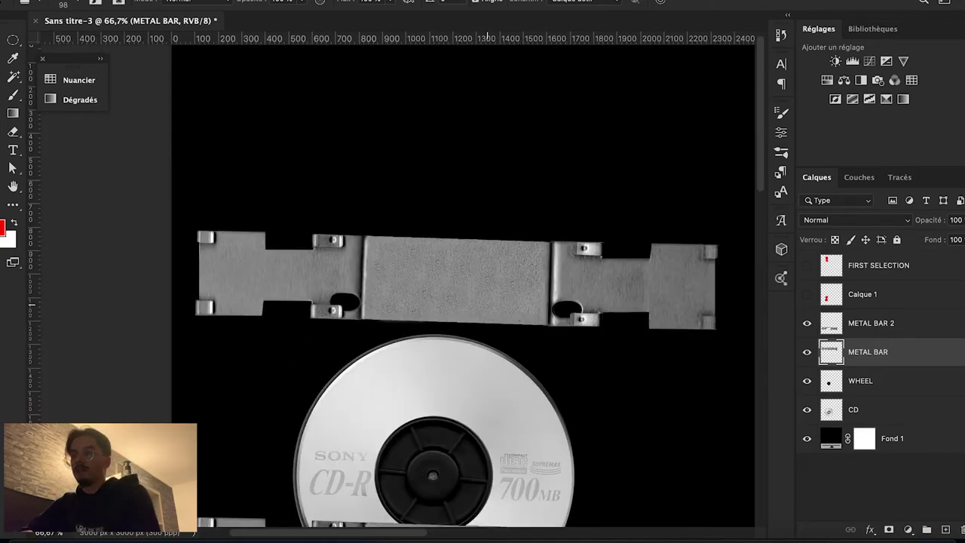
scroll(471, 326, down, 1)
scroll(471, 324, down, 2)
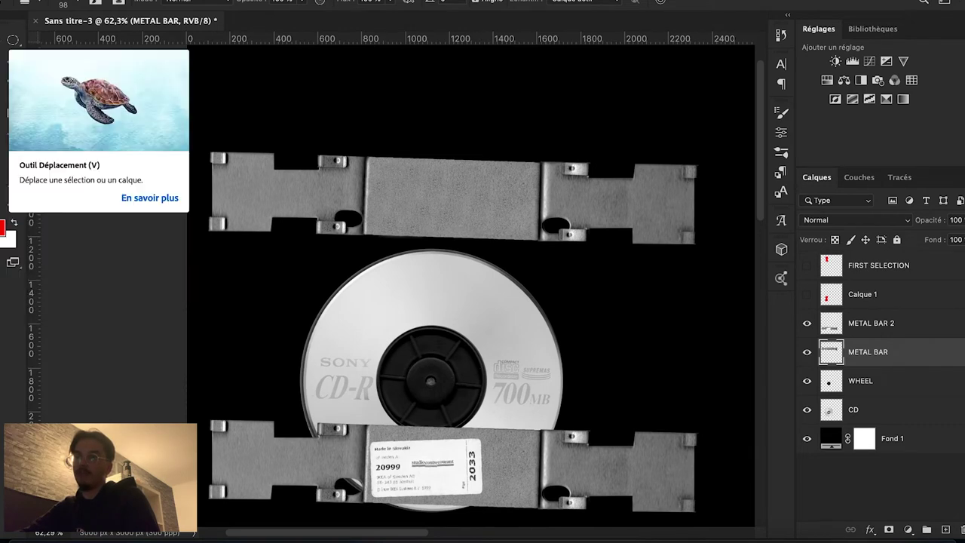
click(13, 22)
scroll(495, 258, down, 1)
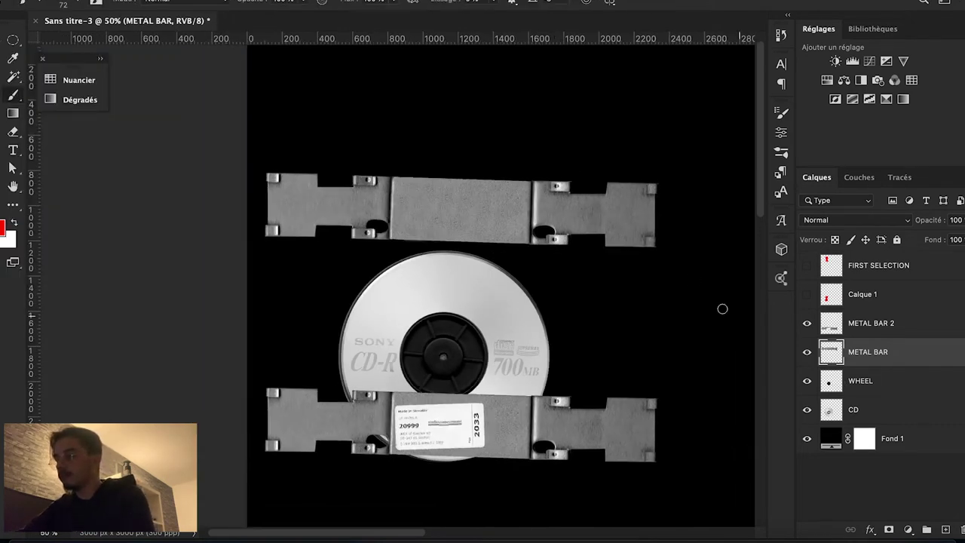
drag(632, 254, 624, 319)
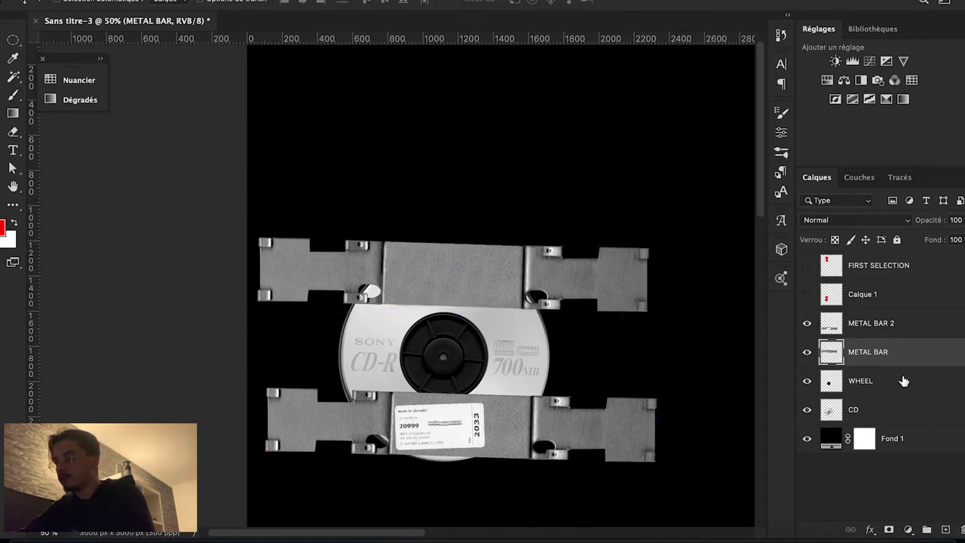
Rotate both metal bars together by -0.7° and reselect only the top bar layer.
shift+click(904, 333)
key(ctrl+t)
drag(740, 294, 740, 290)
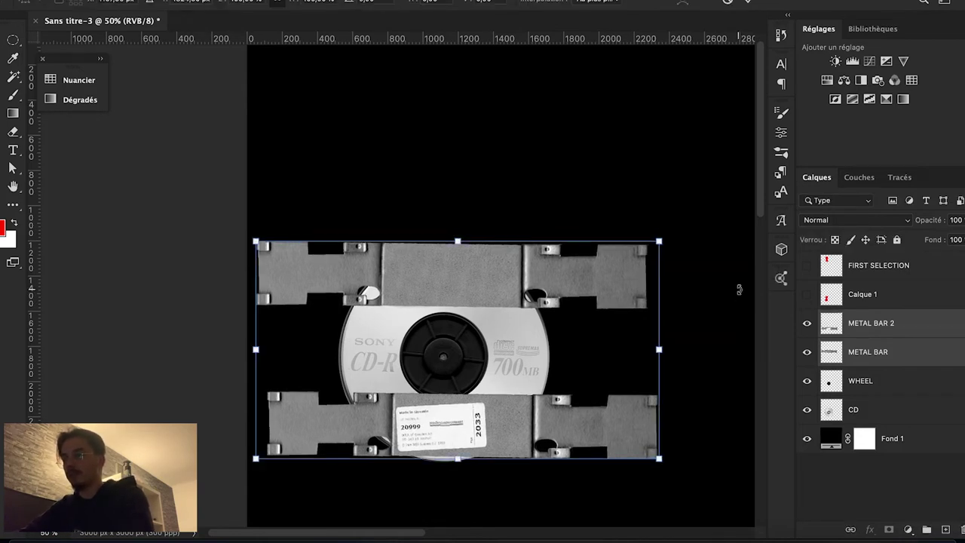
key(Return)
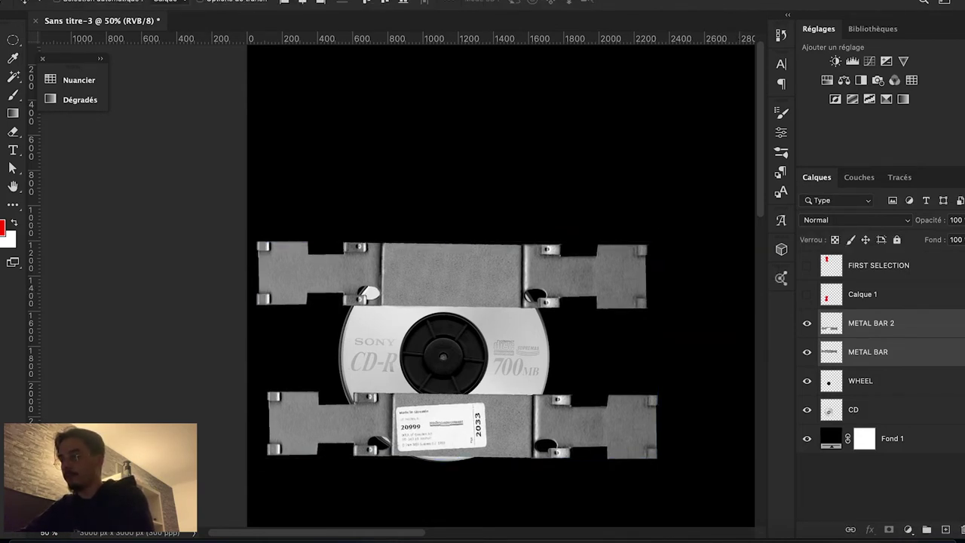
click(935, 353)
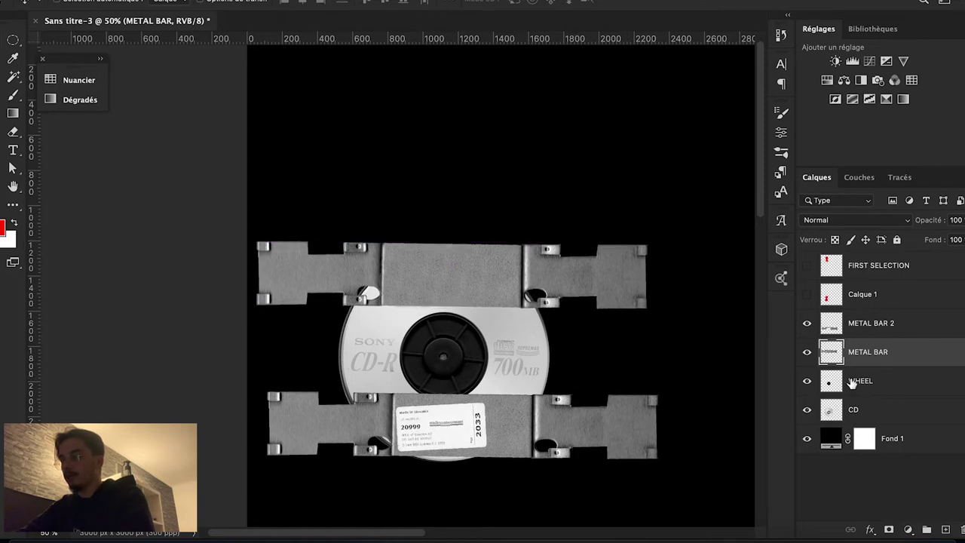
Name the layers METAL BAR UP and METAL BAR DOWN, nudging the lower bar down slightly.
text( UP)
key(Return)
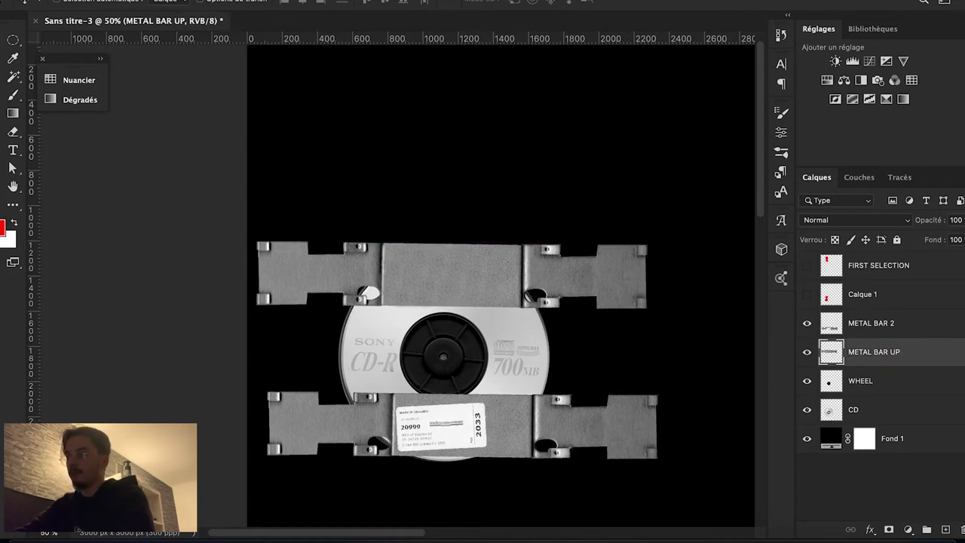
double_click(875, 325)
key(BackSpace)
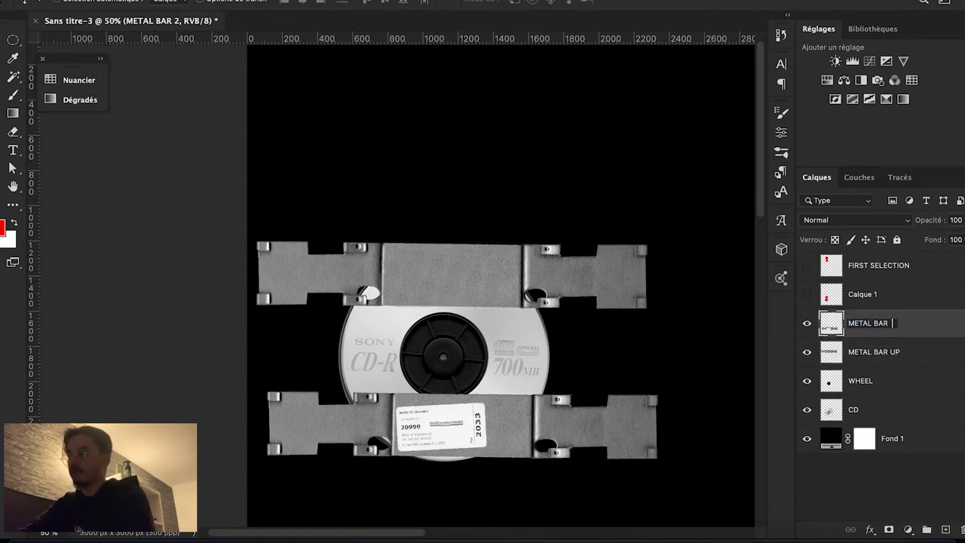
text(DOWN)
key(Return)
drag(603, 370, 603, 376)
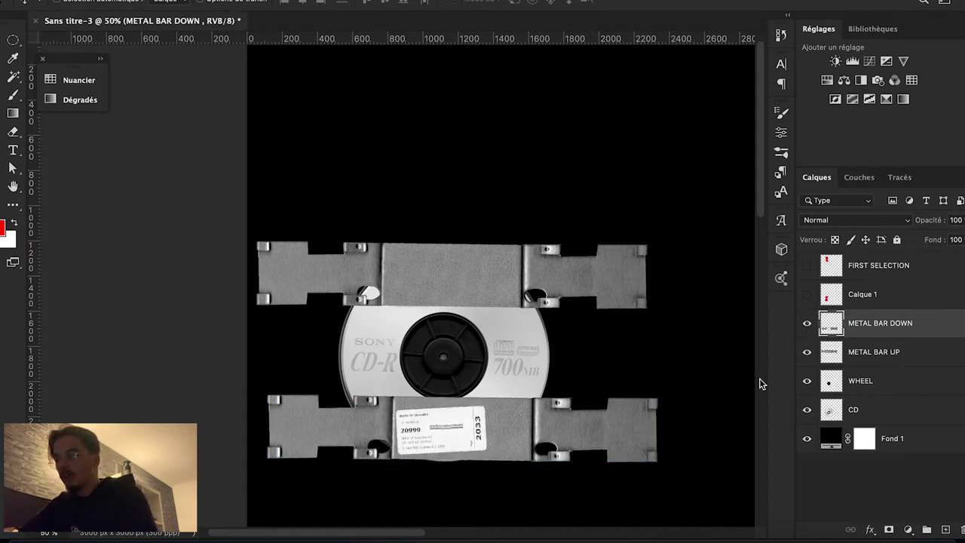
Align both bars on their horizontal centres and group WHEEL and CD as CD.
shift+click(852, 354)
key(ctrl+t)
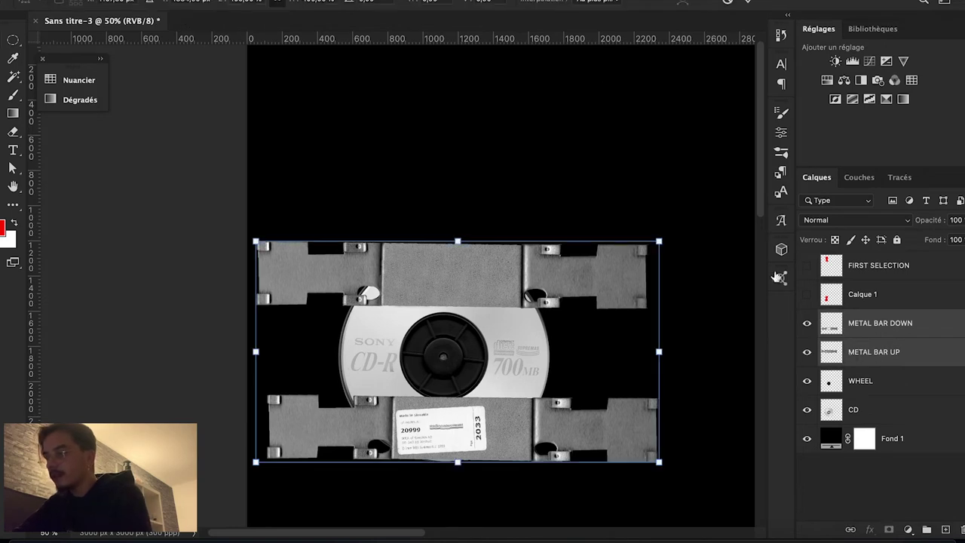
key(Return)
click(302, 2)
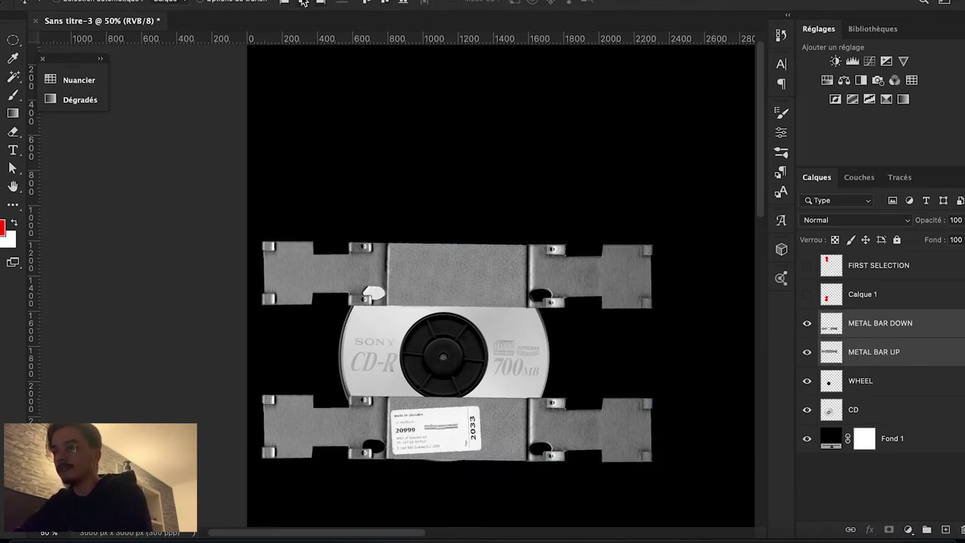
key(ctrl+plus)
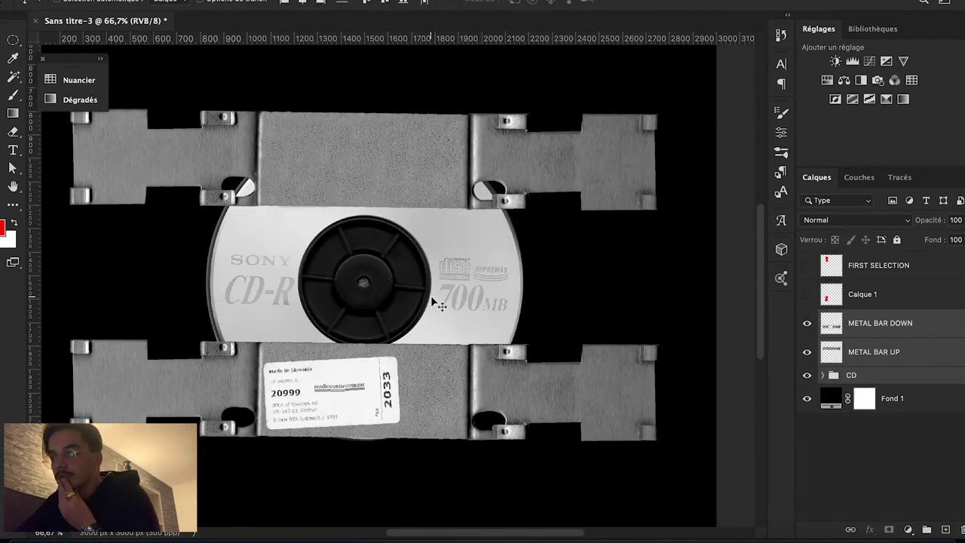
click(855, 375)
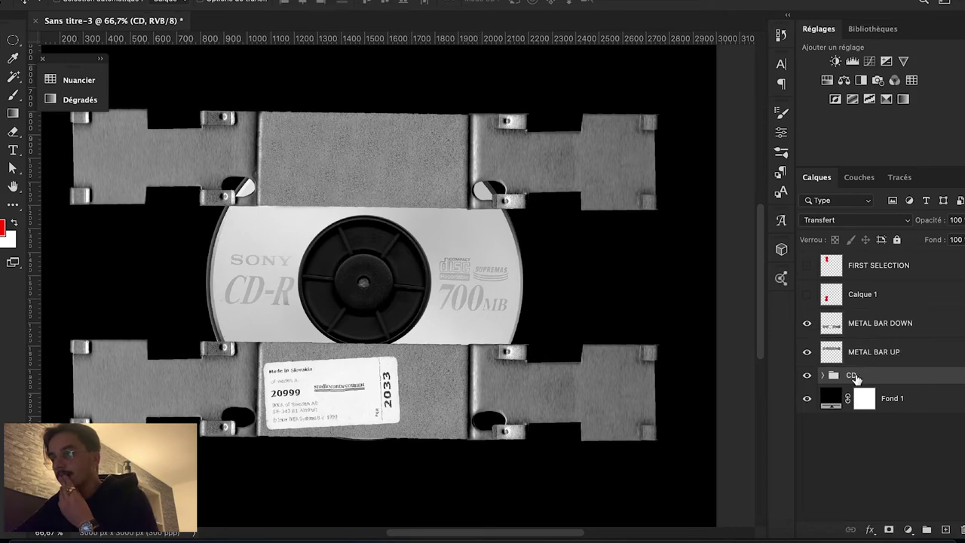
scroll(267, 217, up, 3)
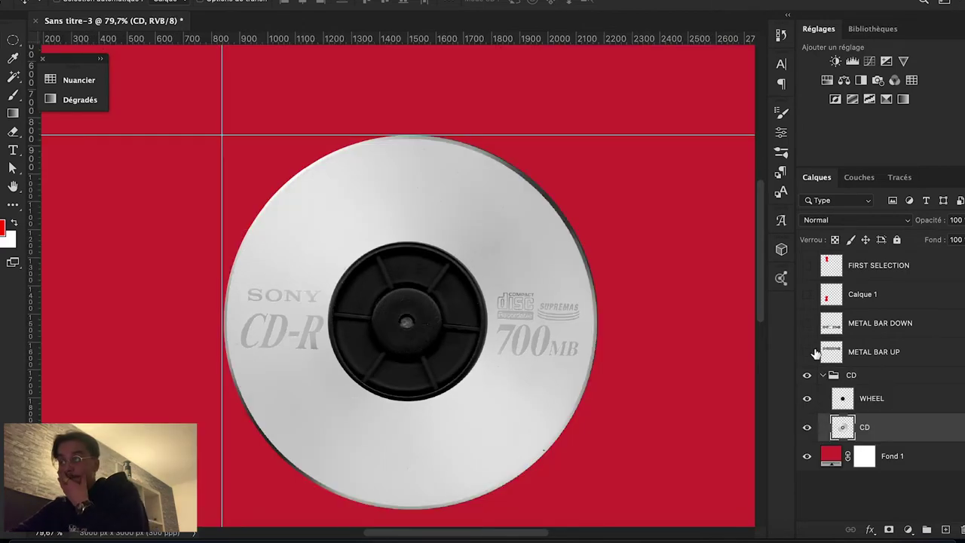
Show METAL BAR UP and DOWN again and change the Fond 1 fill to black 000000.
click(807, 352)
click(808, 324)
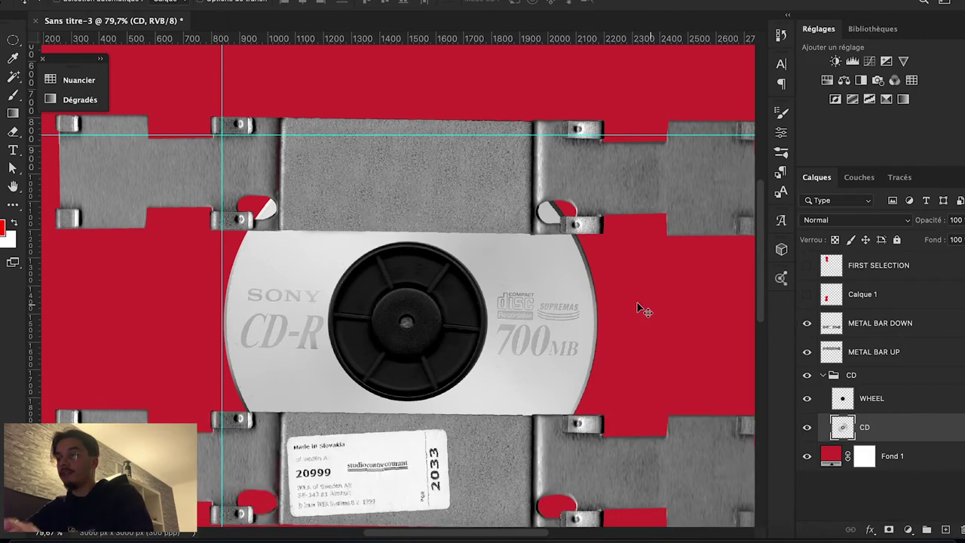
scroll(634, 305, down, 1)
scroll(629, 303, down, 1)
double_click(830, 457)
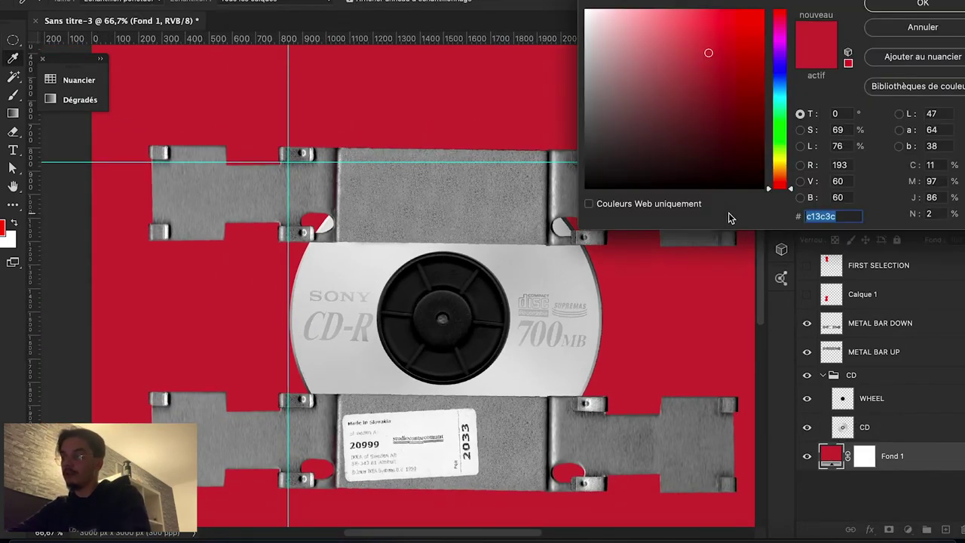
text(000000)
key(Return)
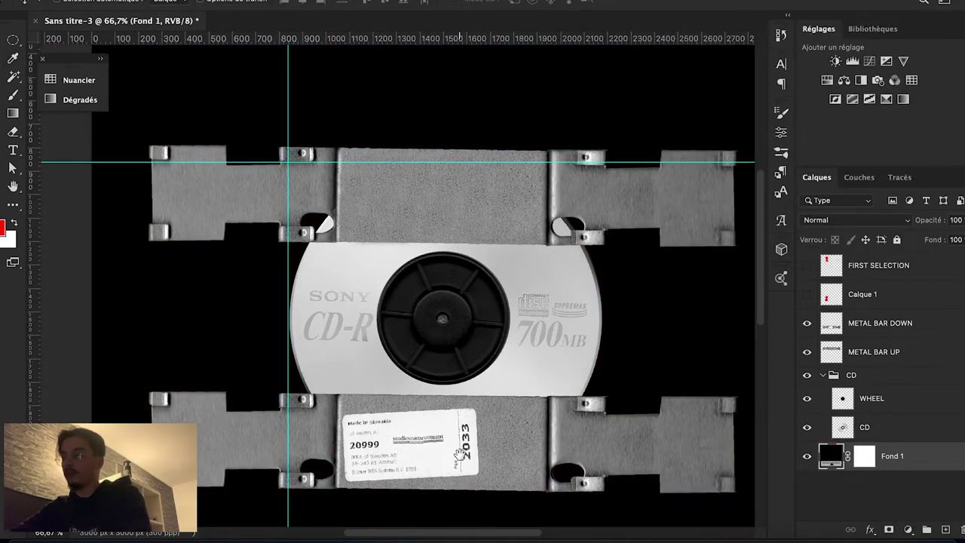
drag(459, 453, 463, 428)
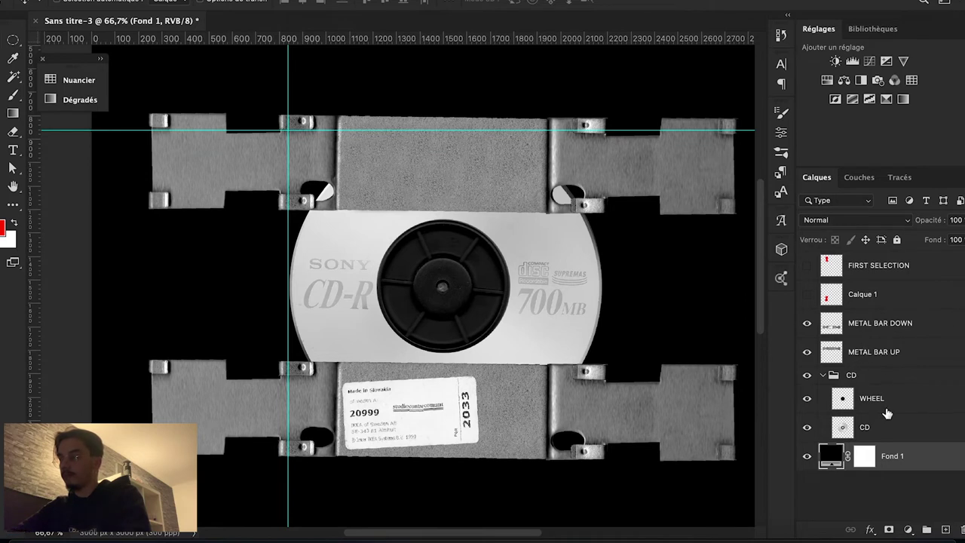
Try a CD-shaped mask on the bottom bar, undo it, and hide the guides.
click(868, 427)
click(808, 323)
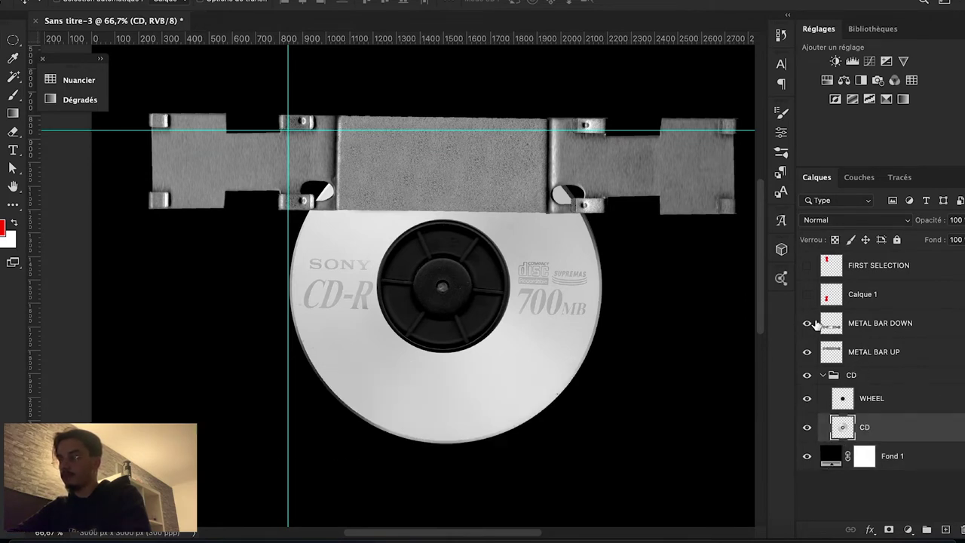
ctrl+click(844, 431)
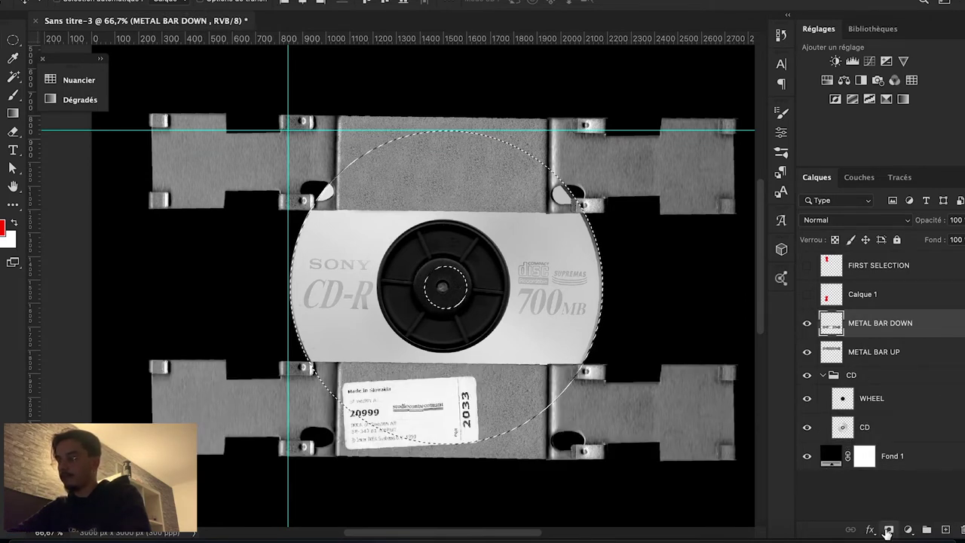
click(888, 530)
key(ctrl+i)
scroll(501, 411, down, 1)
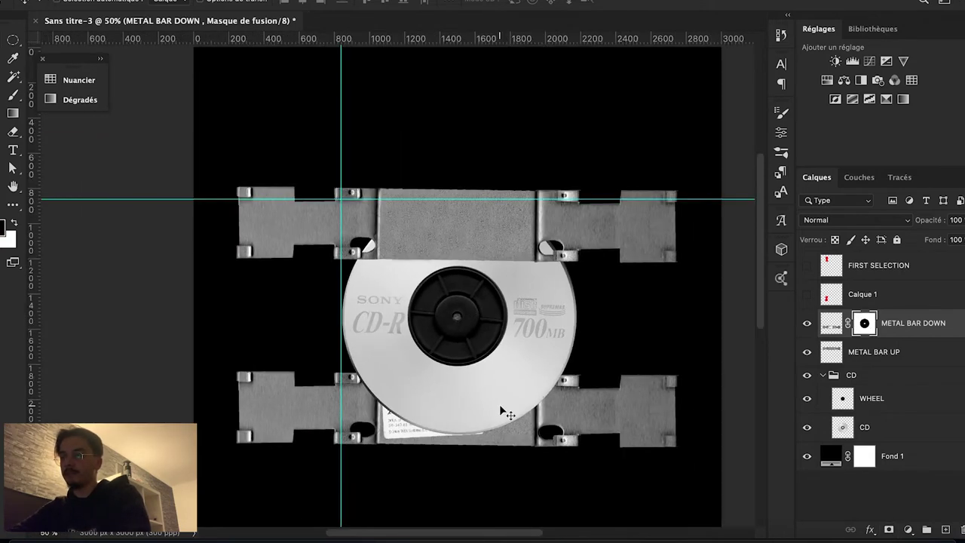
key(ctrl+z)
key(ctrl+z)
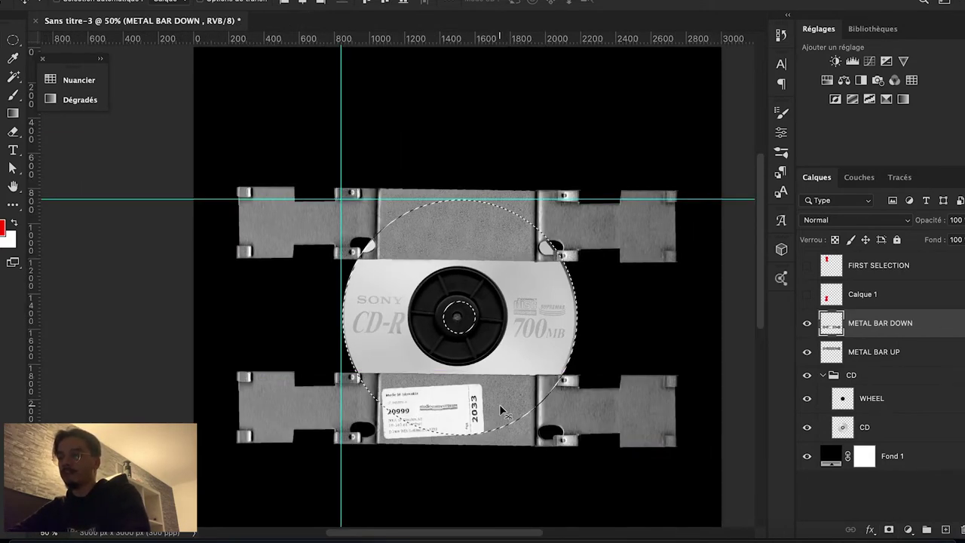
scroll(451, 415, up, 1)
scroll(595, 369, down, 1)
key(ctrl+semicolon)
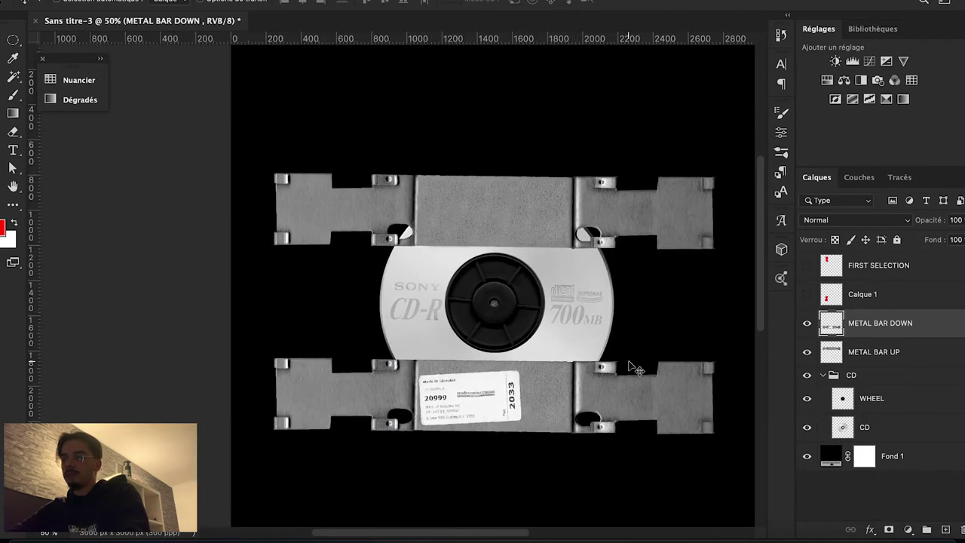
Mask METAL BAR UP with the CD selection and invert it so the disc shows.
click(861, 355)
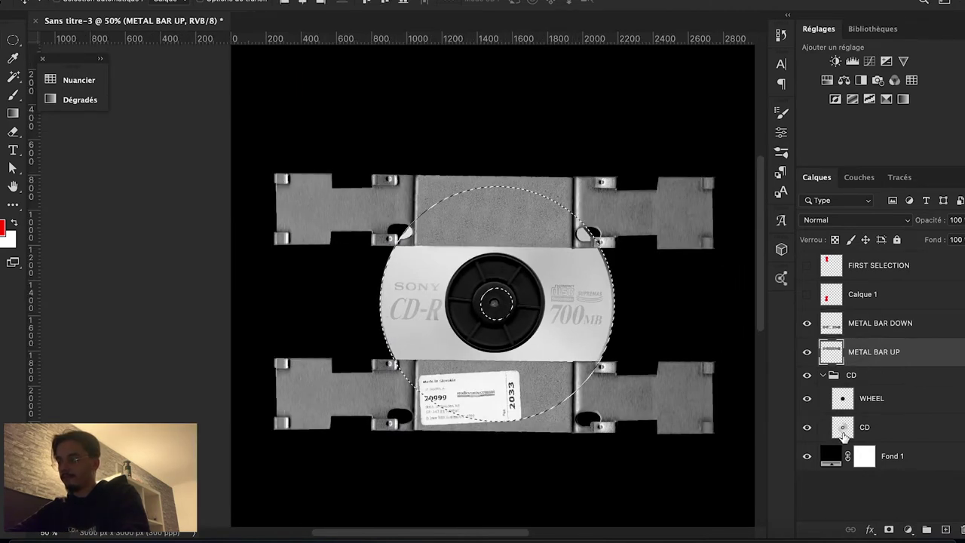
ctrl+click(842, 426)
click(889, 529)
key(ctrl+i)
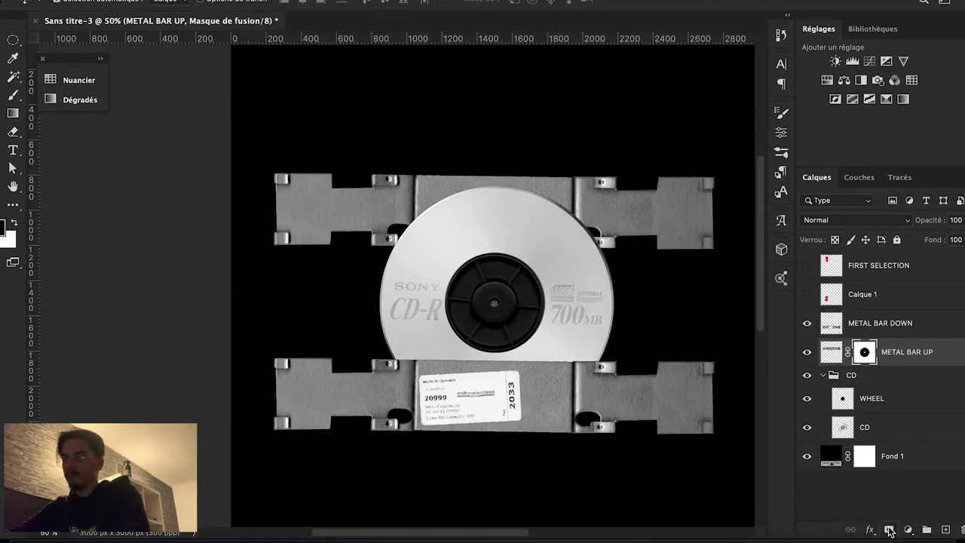
scroll(575, 337, up, 1)
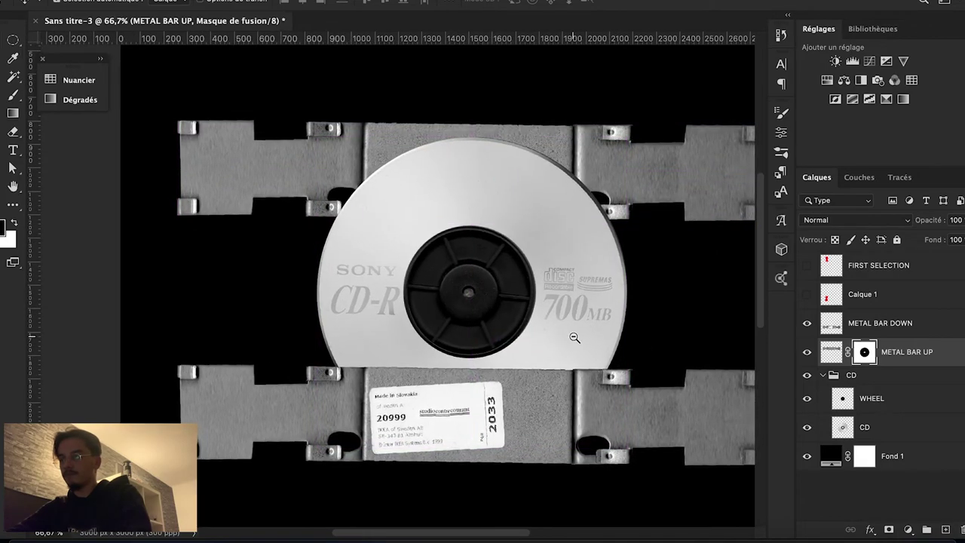
scroll(573, 335, down, 1)
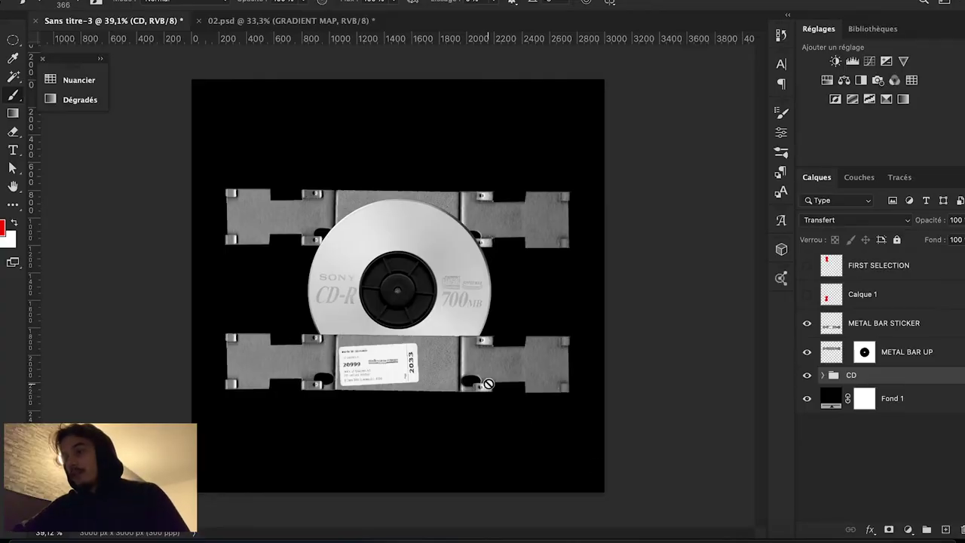
Duplicate METAL BAR UP and move the copy down onto the bottom bar.
scroll(489, 384, down, 1)
key(v)
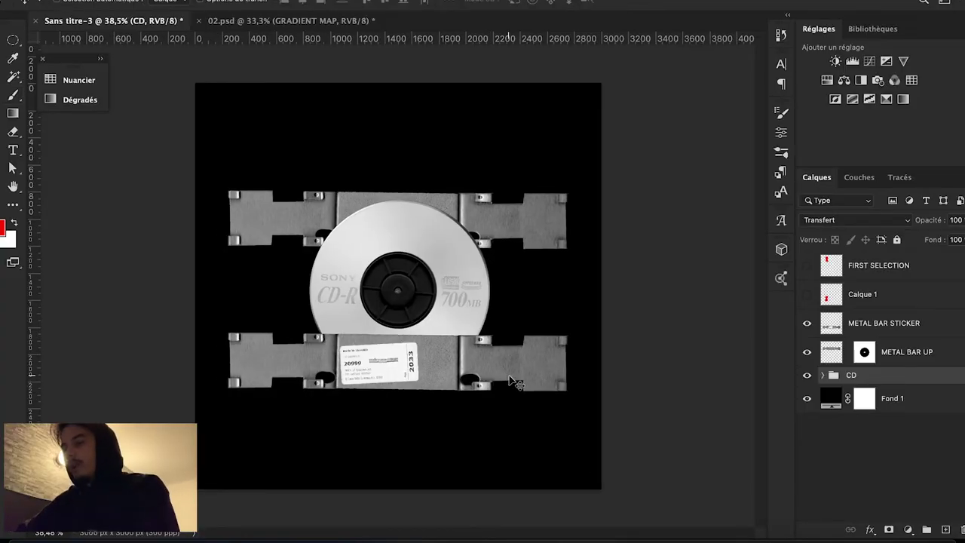
click(412, 313)
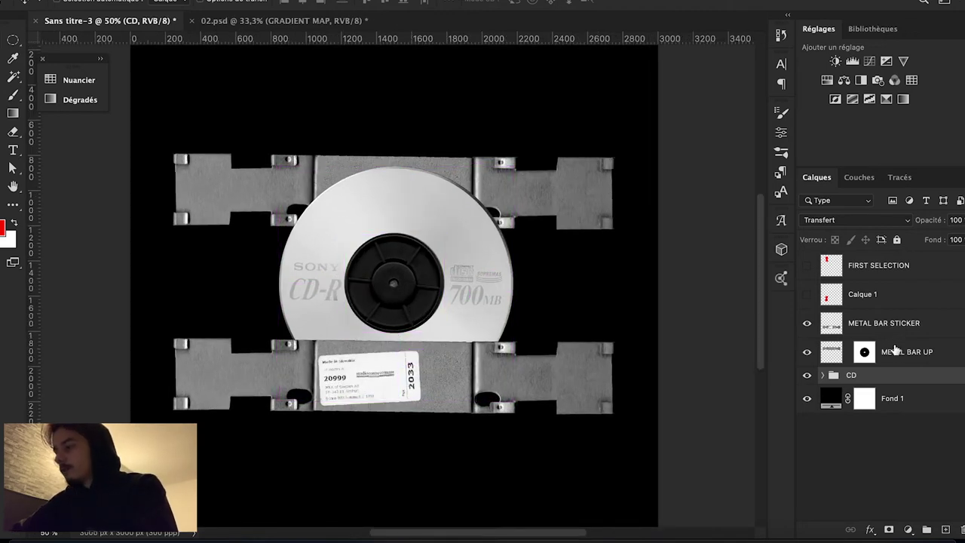
click(895, 351)
click(807, 351)
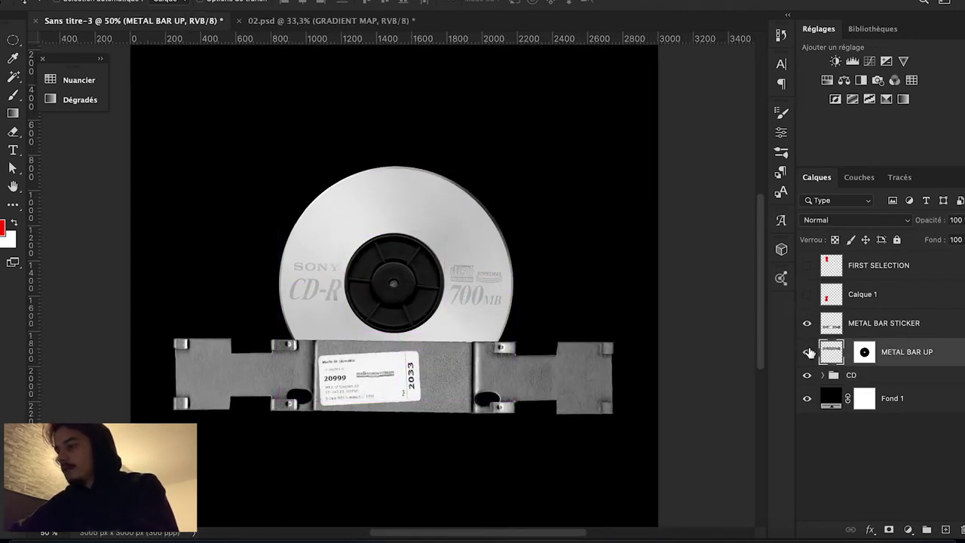
key(ctrl+j)
key(ctrl+t)
drag(558, 210, 551, 384)
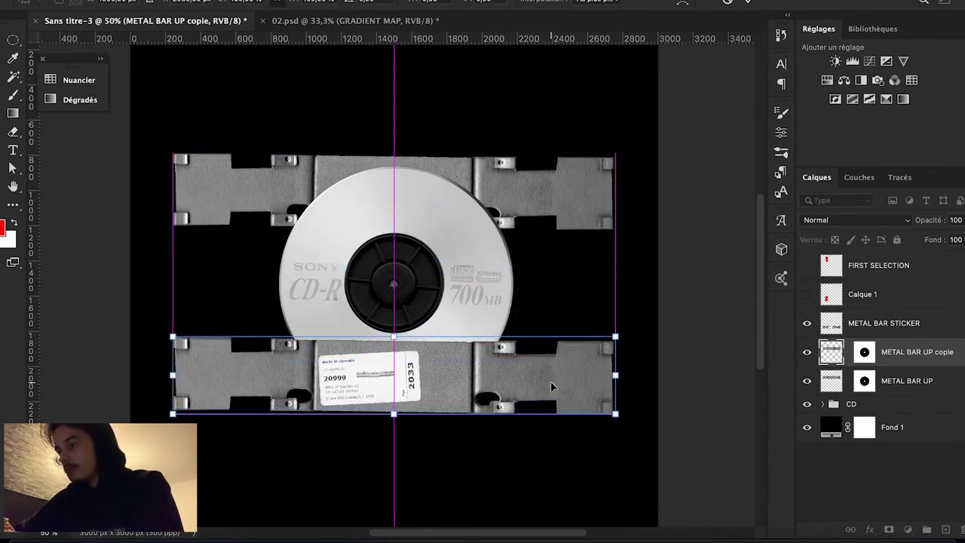
key(Return)
Duplicate both bars rotated 30°, then duplicate again and flip the copies vertically.
shift+click(946, 392)
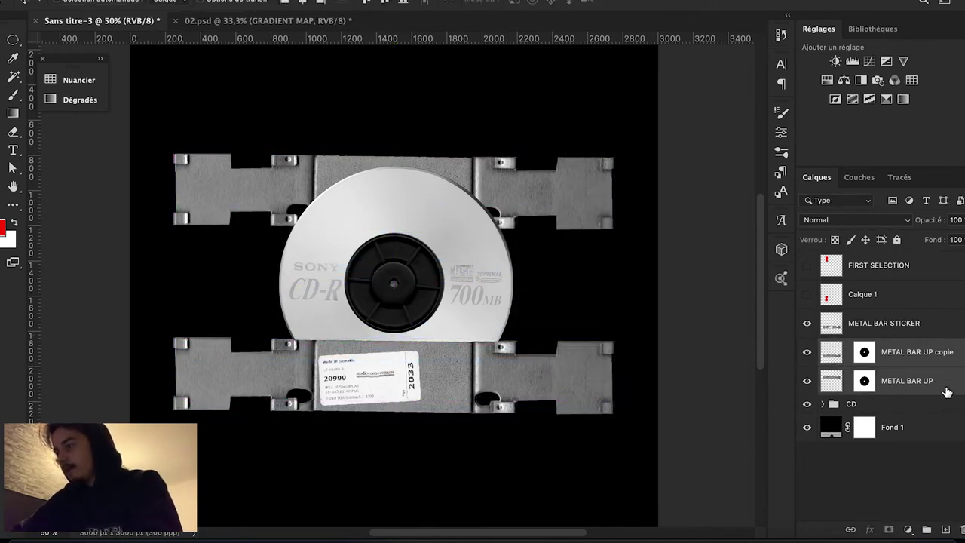
key(ctrl+j)
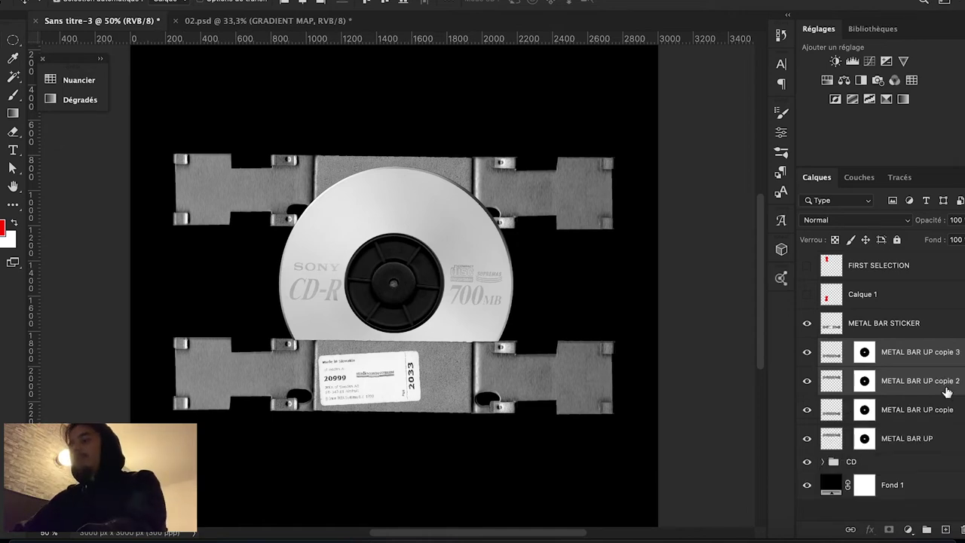
key(ctrl+t)
mouse_move(646, 106)
mouse_down()
mouse_move(699, 275)
mouse_move(704, 198)
mouse_move(679, 270)
mouse_up()
key(Return)
key(ctrl+j)
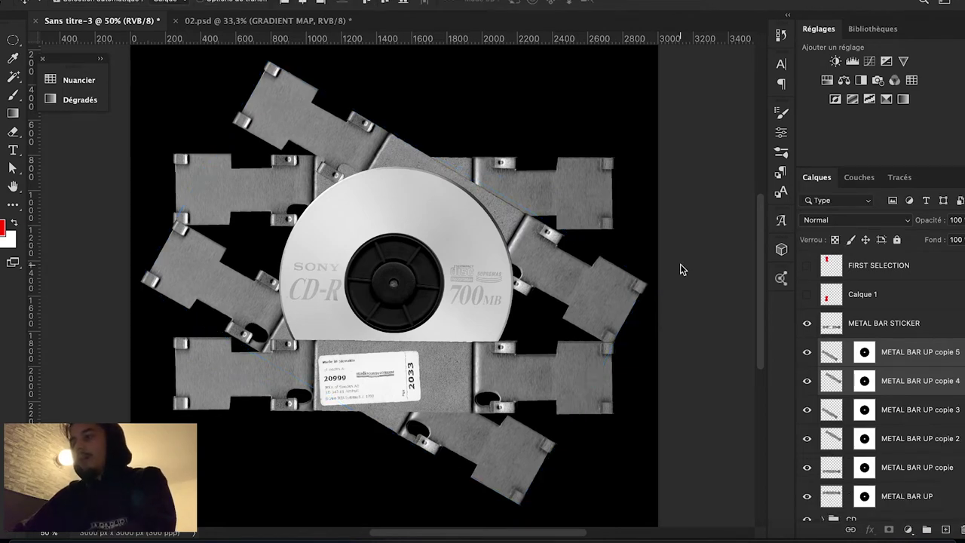
key(ctrl+t)
right_click(437, 226)
click(510, 459)
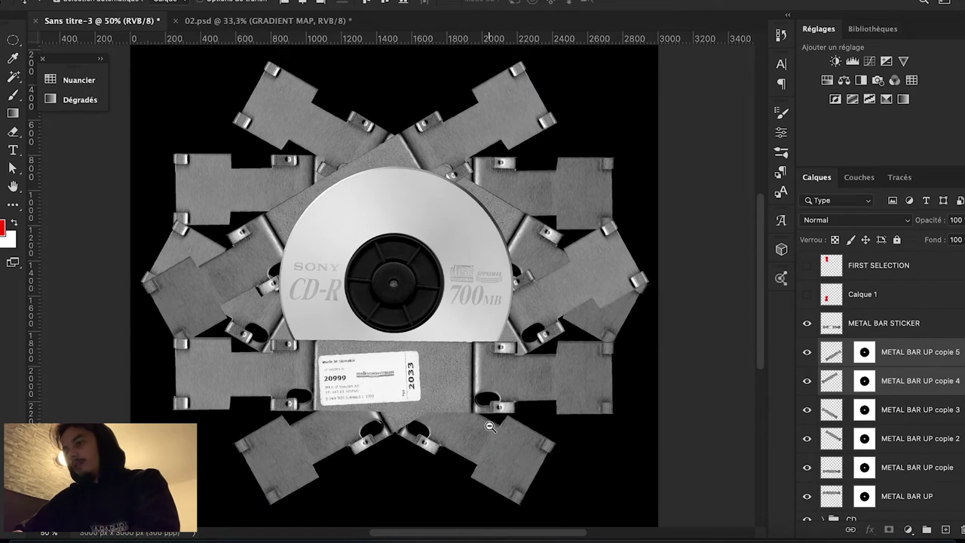
Disable the masks on copies 5 and 2 and move copy 2 to the stack top.
click(863, 354)
shift+click(862, 356)
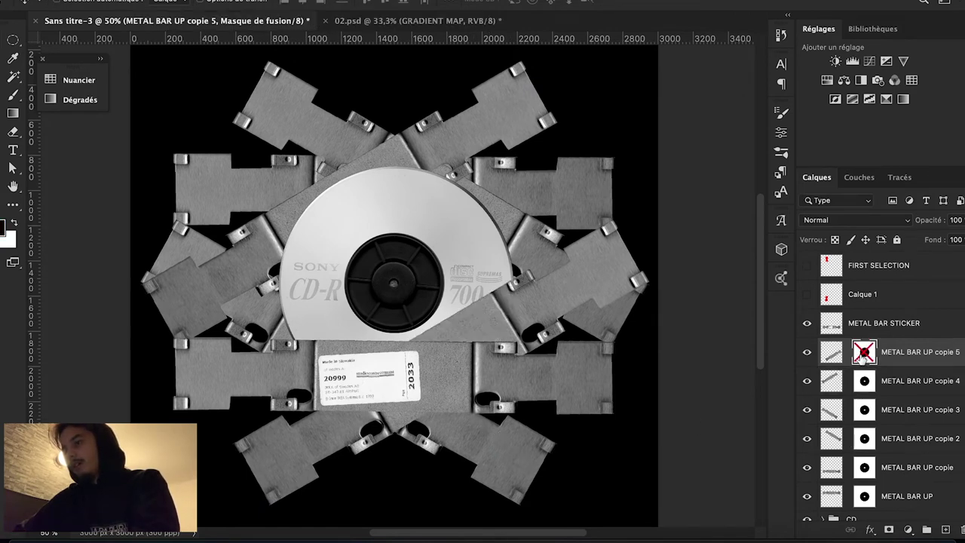
shift+click(863, 355)
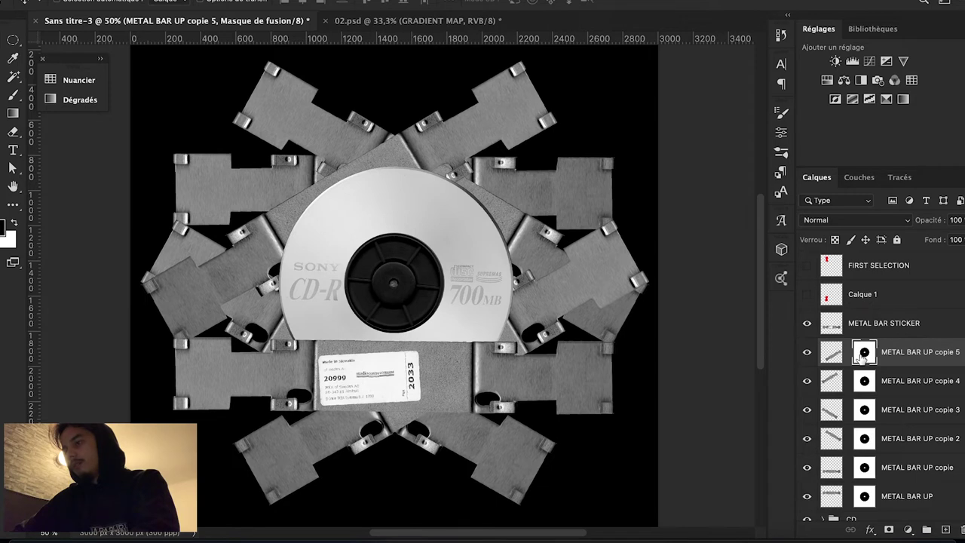
shift+click(864, 411)
shift+click(864, 438)
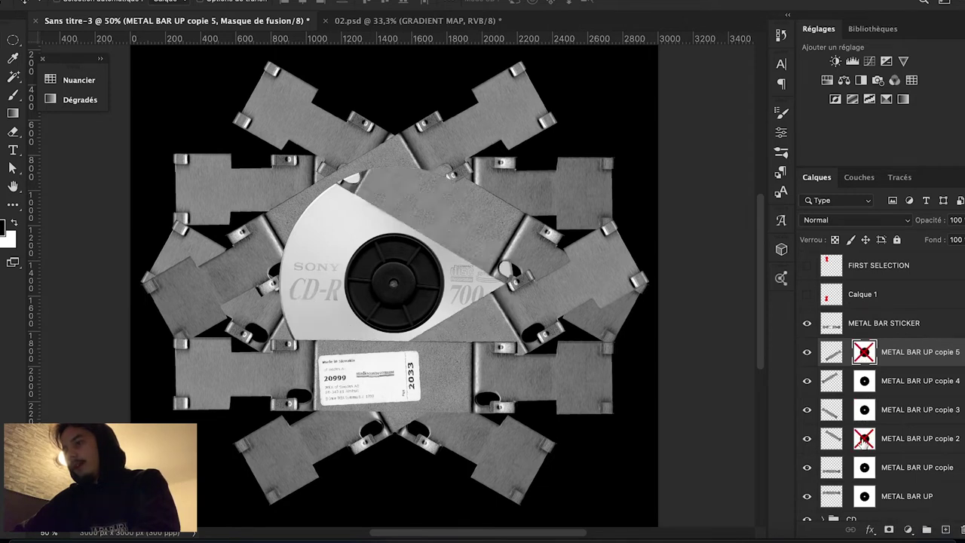
drag(920, 438, 935, 349)
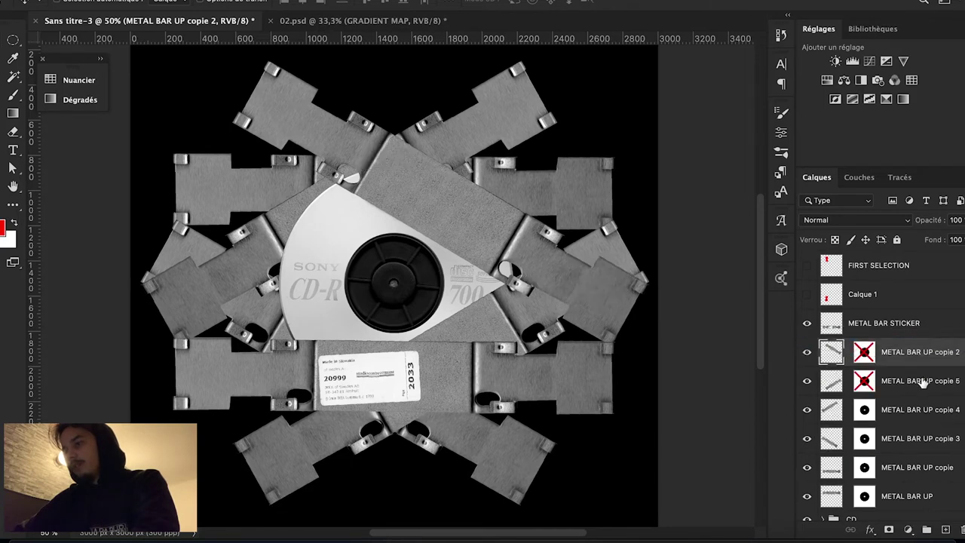
Select every METAL BAR layer, group them, and name the group METAL BARS.
alt+click(495, 298)
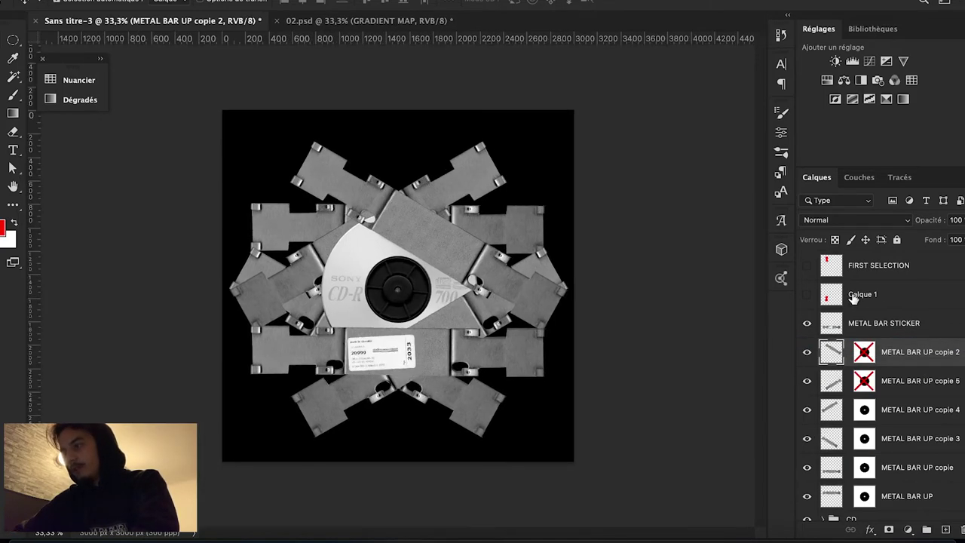
scroll(890, 422, down, 1)
shift+click(914, 460)
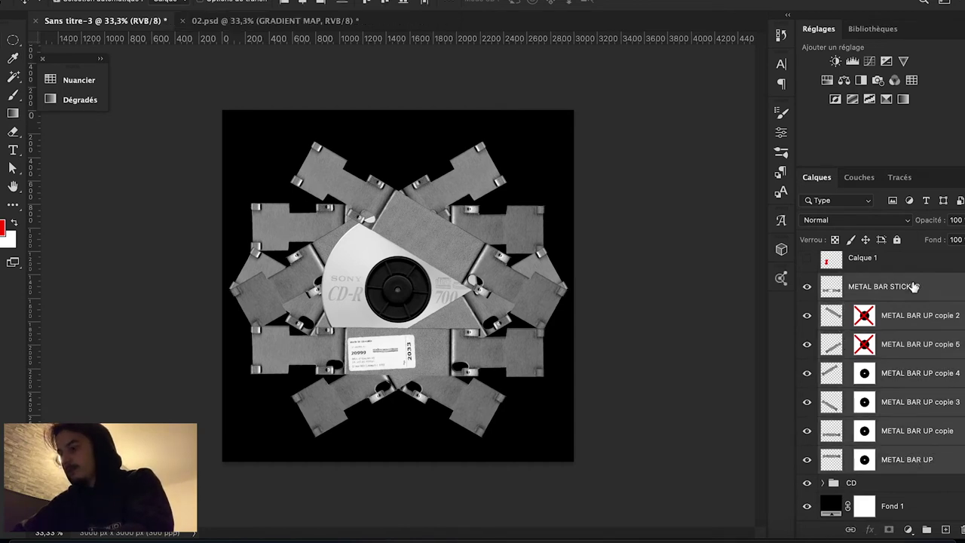
key(ctrl+g)
double_click(861, 318)
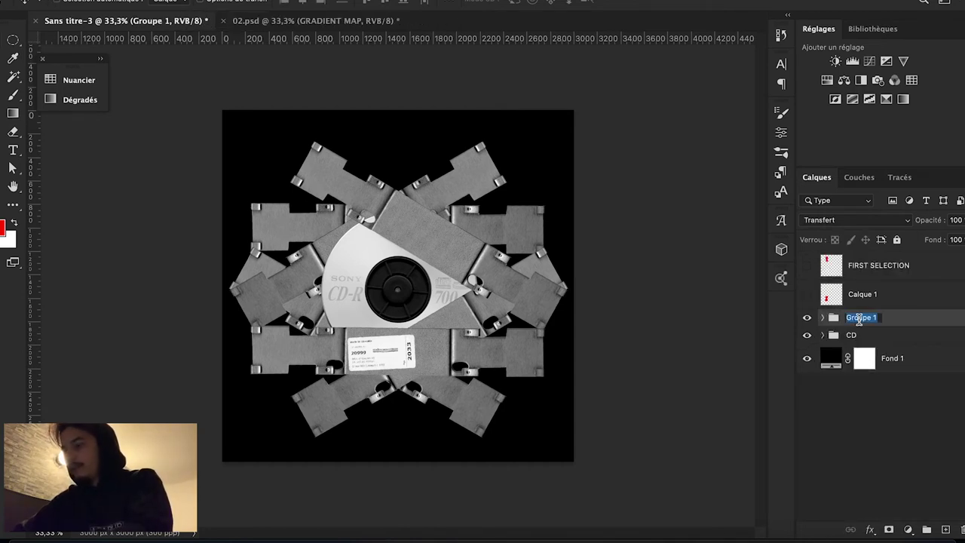
text(M)
text(ETAL BAR)
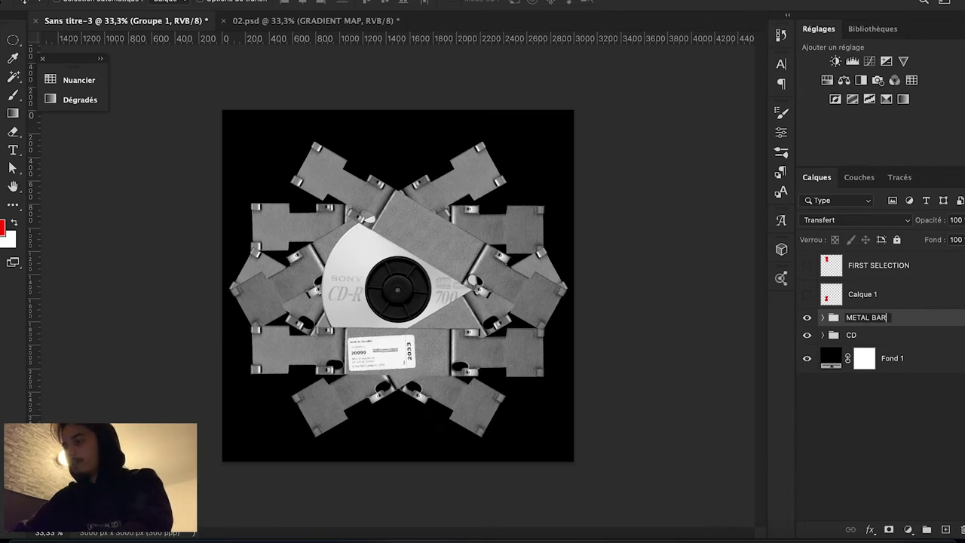
text(S)
key(Return)
click(908, 530)
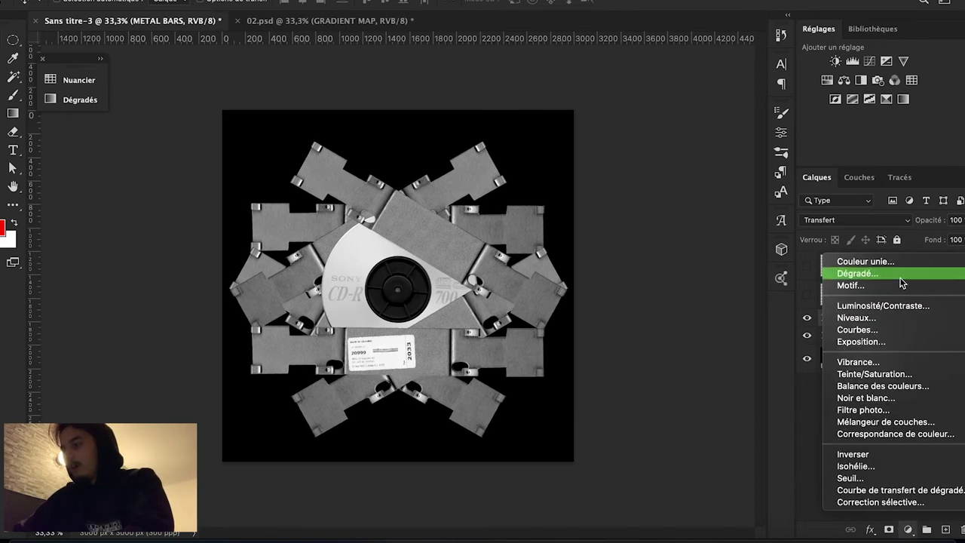
Add a Solid Color fill clipped to METAL BARS and set it to lime #aeff00.
click(892, 266)
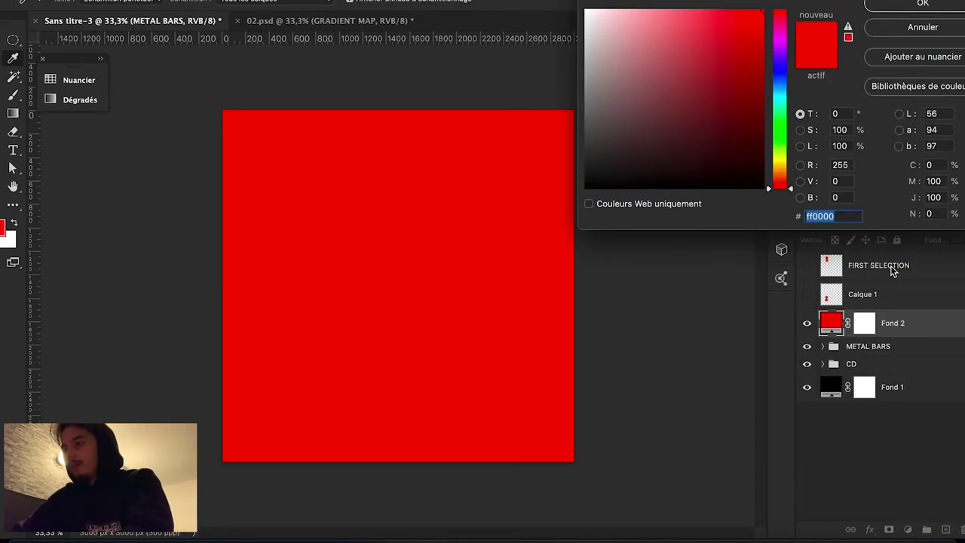
click(786, 70)
key(Return)
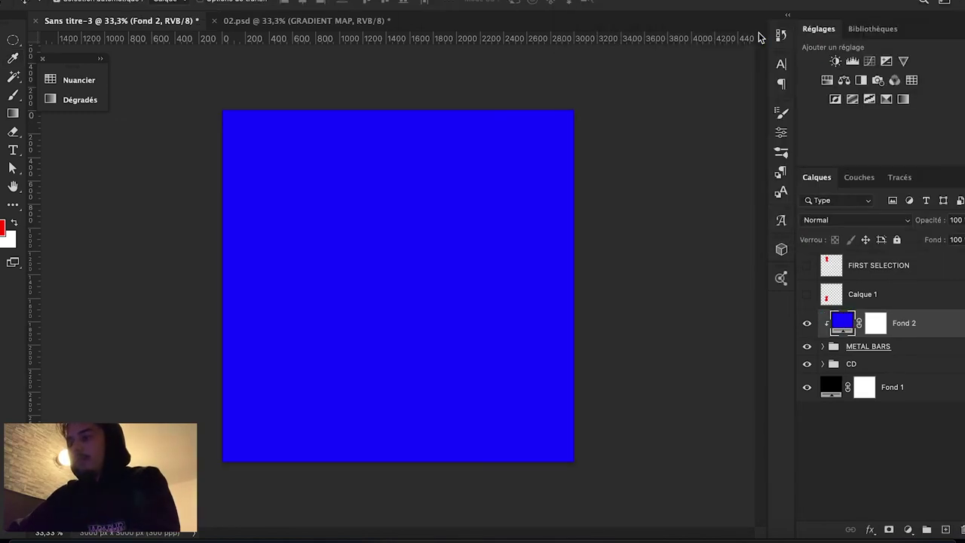
key(ctrl+alt+g)
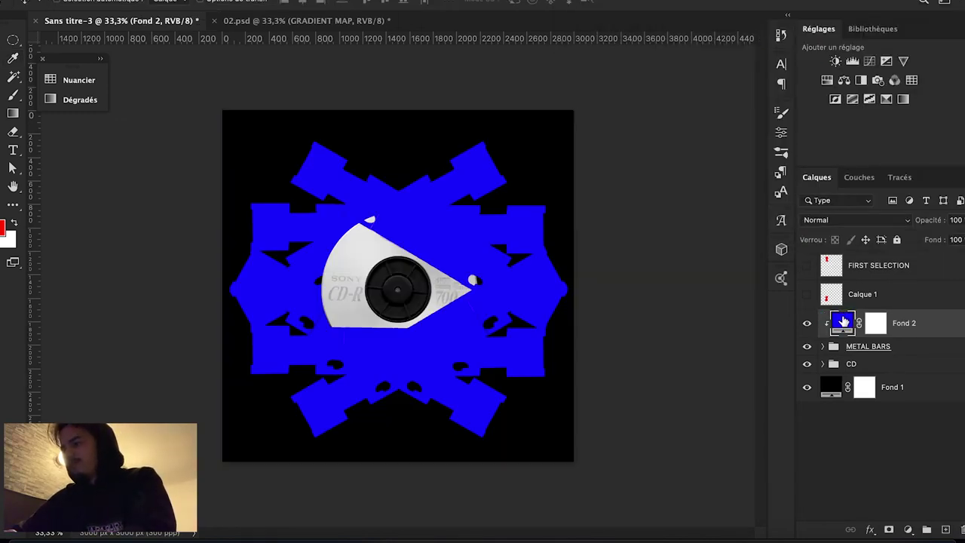
double_click(843, 322)
click(785, 131)
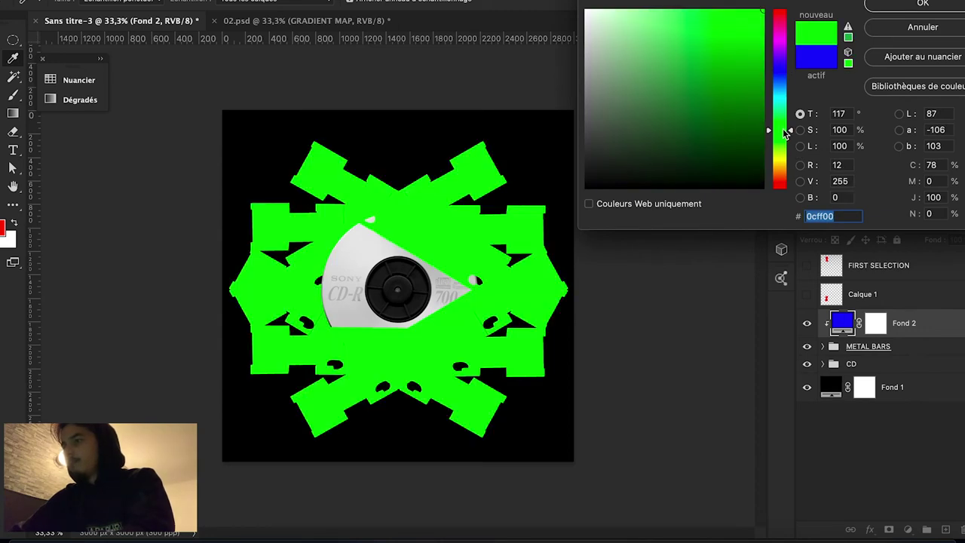
drag(785, 132, 781, 151)
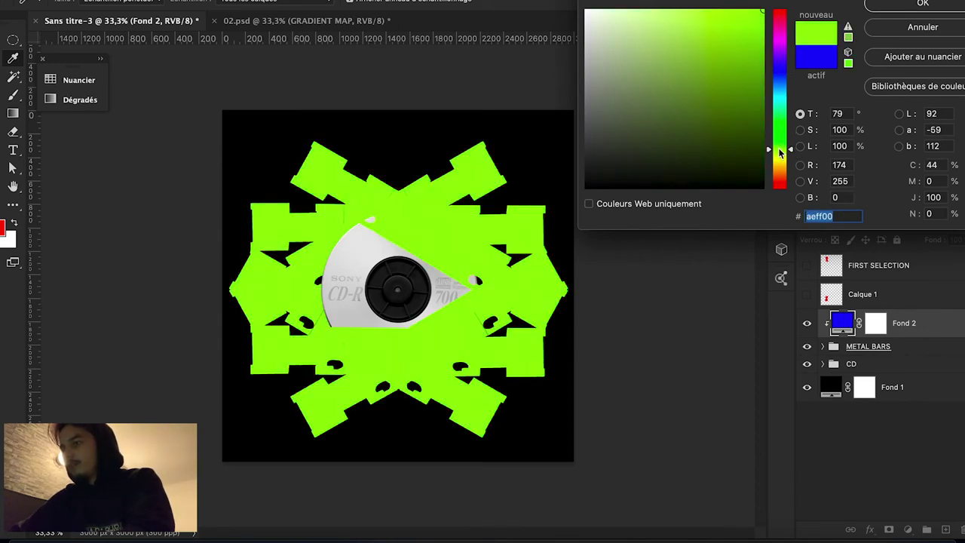
key(Return)
alt+scroll(489, 222, up, 1)
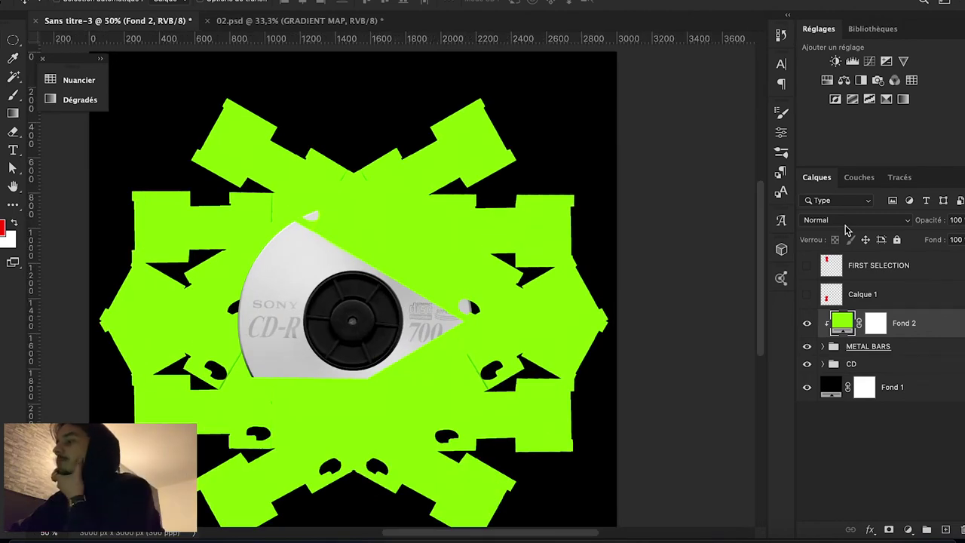
Set the green fill layer's blend mode to Couleur to tint the metal bars.
click(850, 221)
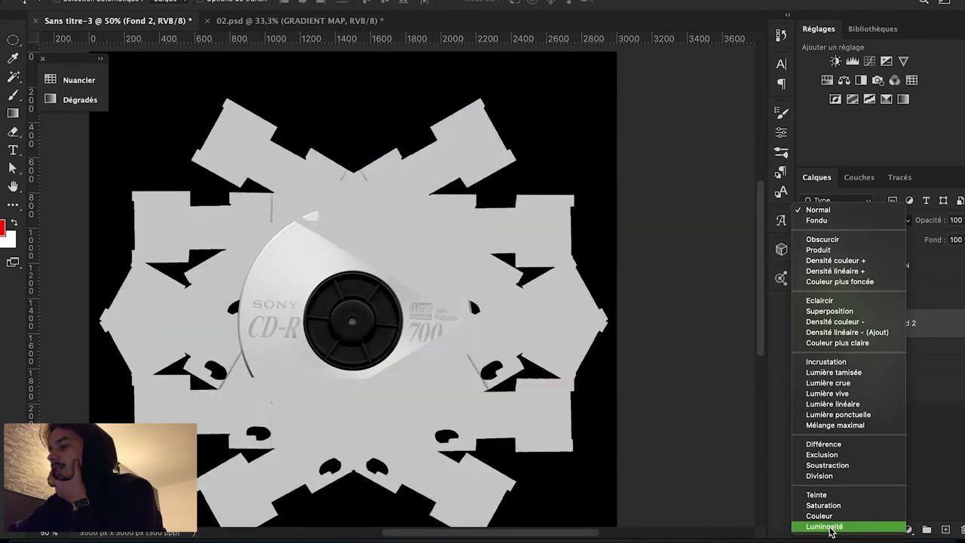
click(834, 517)
scroll(726, 470, down, 2)
scroll(726, 470, left, 2)
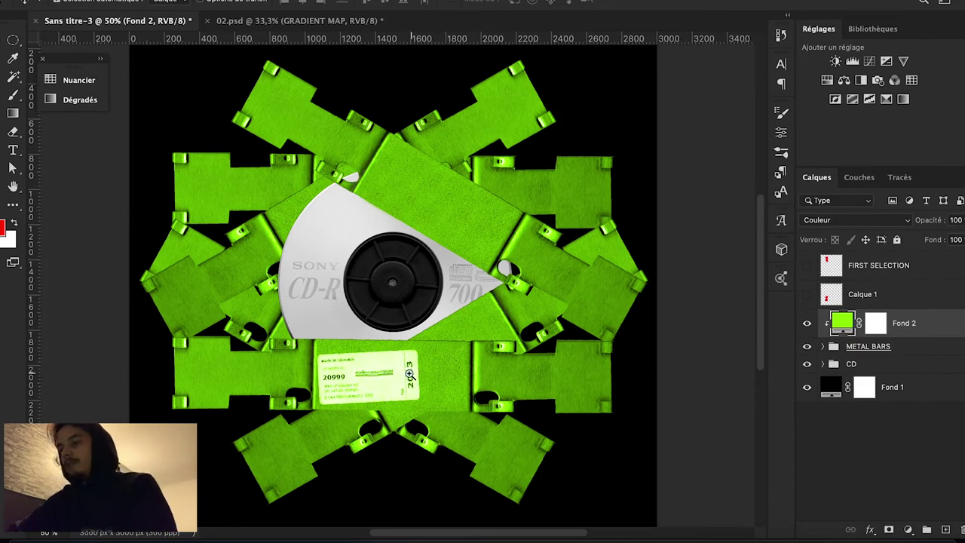
scroll(340, 376, up, 1)
scroll(332, 376, up, 1)
Trace the white CD label with the Pen tool and turn it into a selection.
key(p)
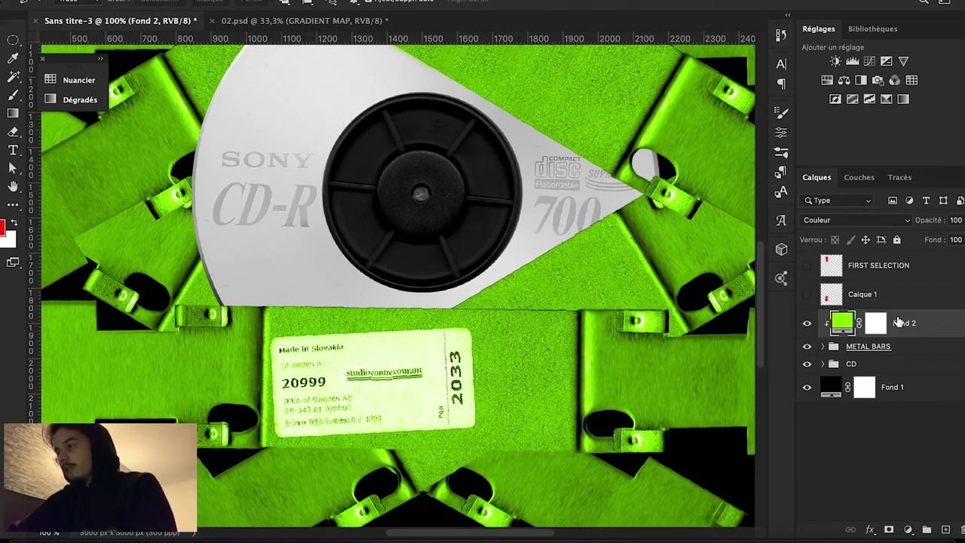
click(876, 323)
scroll(484, 340, up, 1)
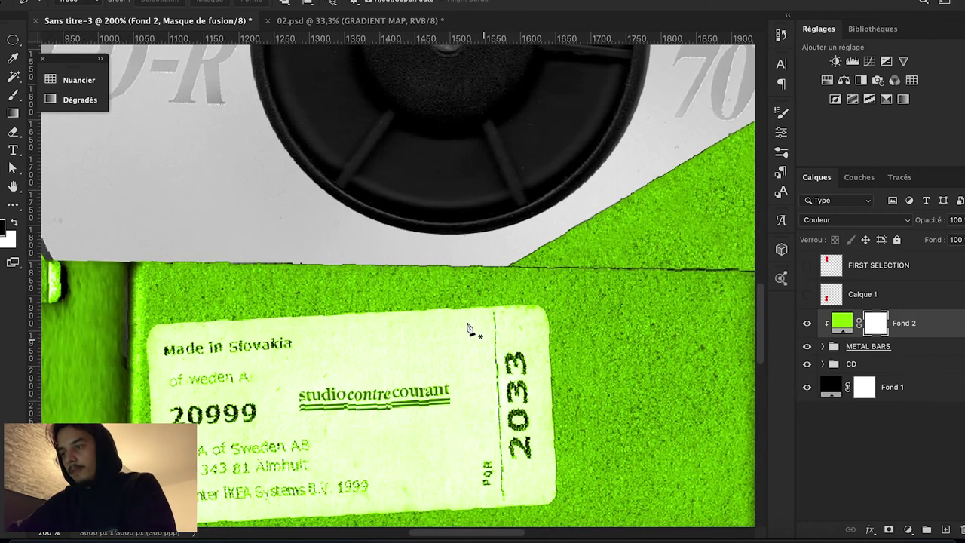
drag(499, 306, 468, 308)
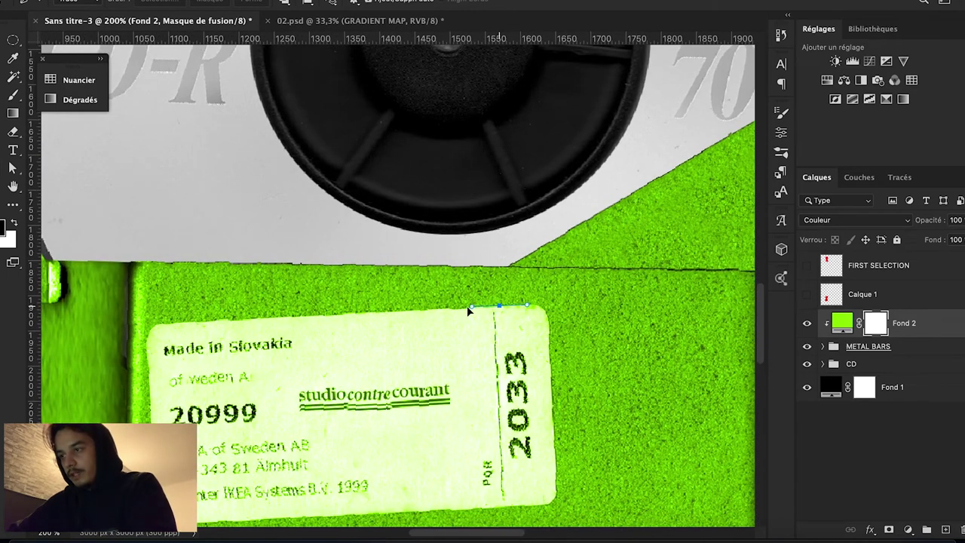
click(171, 324)
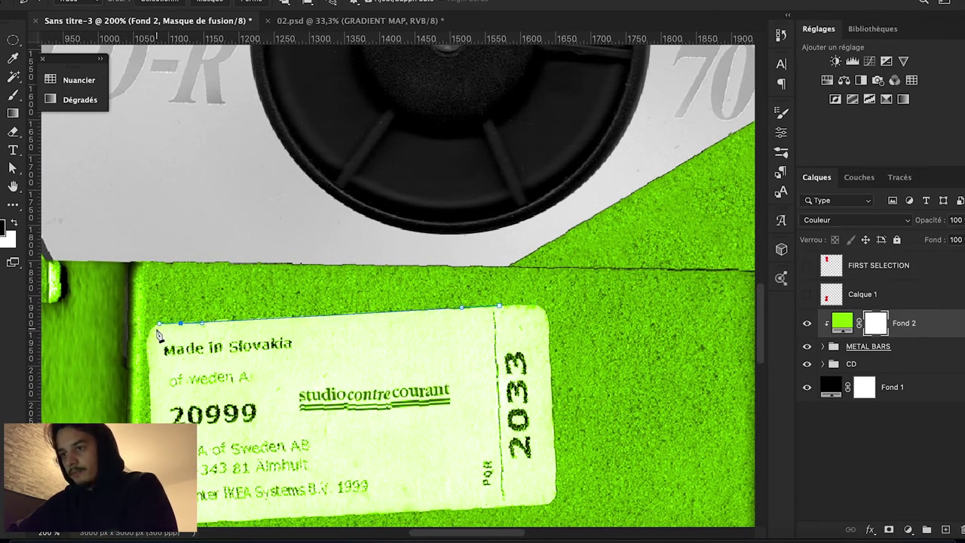
click(158, 325)
key(ctrl+minus)
key(ctrl+minus)
right_click(488, 396)
click(542, 262)
key(Return)
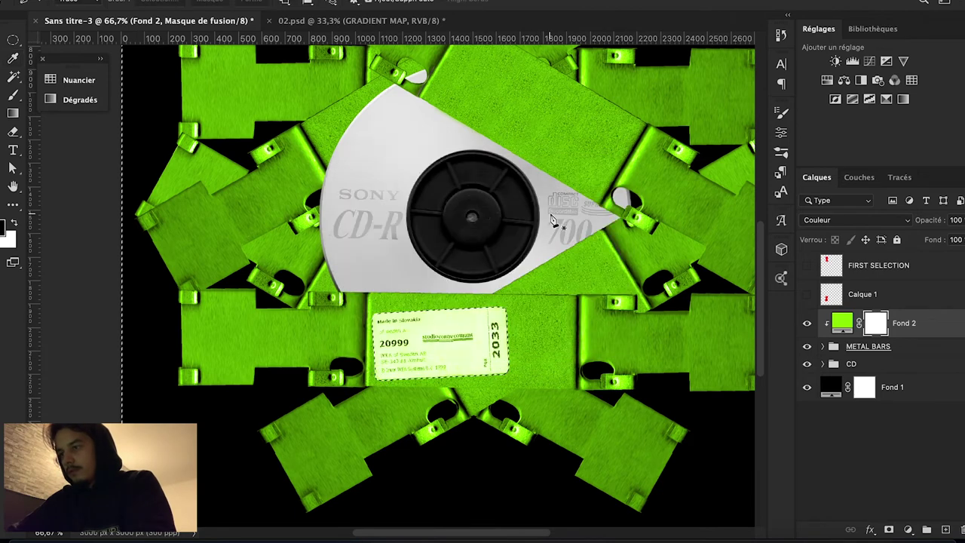
Invert the selection, fill the mask black, deselect, and invert the mask to exclude the label.
key(ctrl+shift+i)
key(alt+BackSpace)
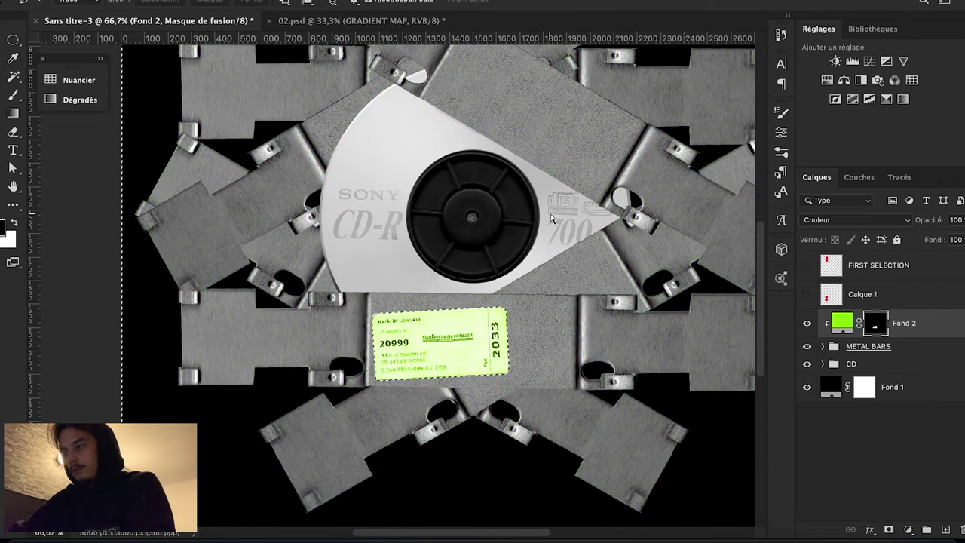
key(ctrl+d)
key(ctrl+i)
scroll(552, 220, down, 1)
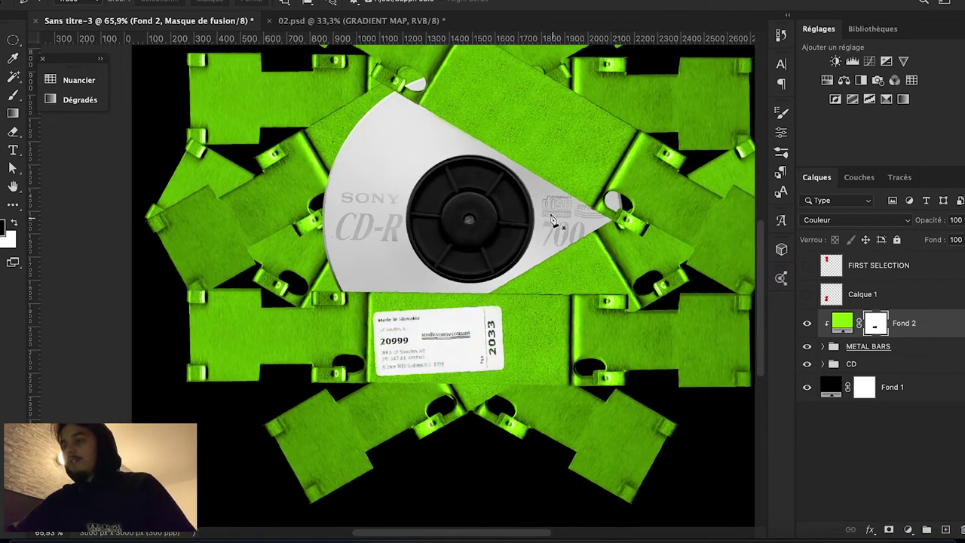
scroll(558, 215, up, 5)
scroll(565, 210, up, 1)
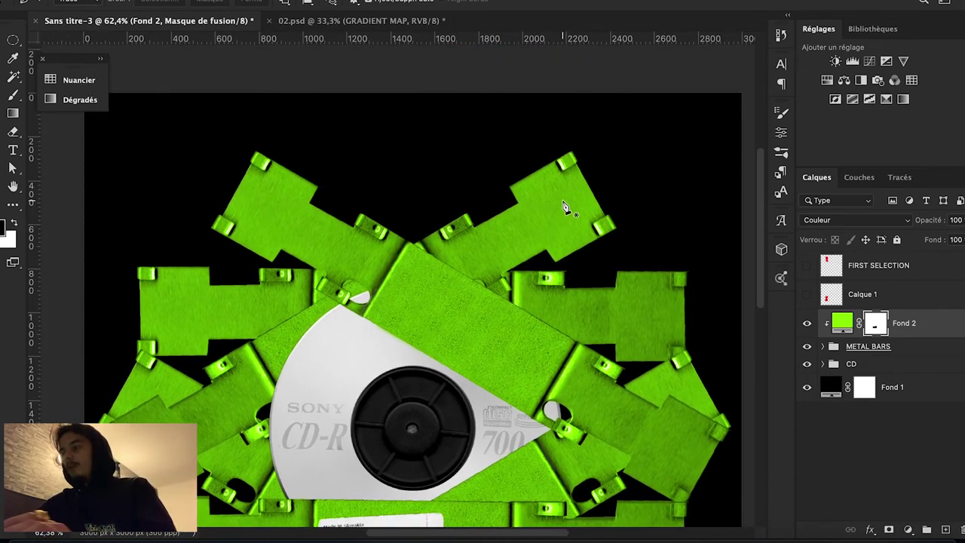
scroll(565, 210, down, 1)
Rename the green tint layer to CHANGE METAL COLOR.
double_click(914, 323)
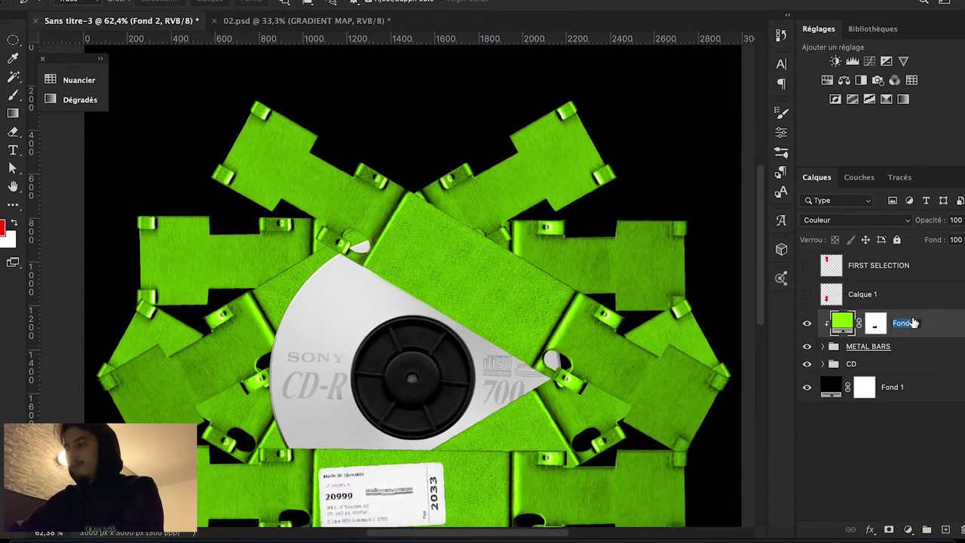
text(CHANGE ...)
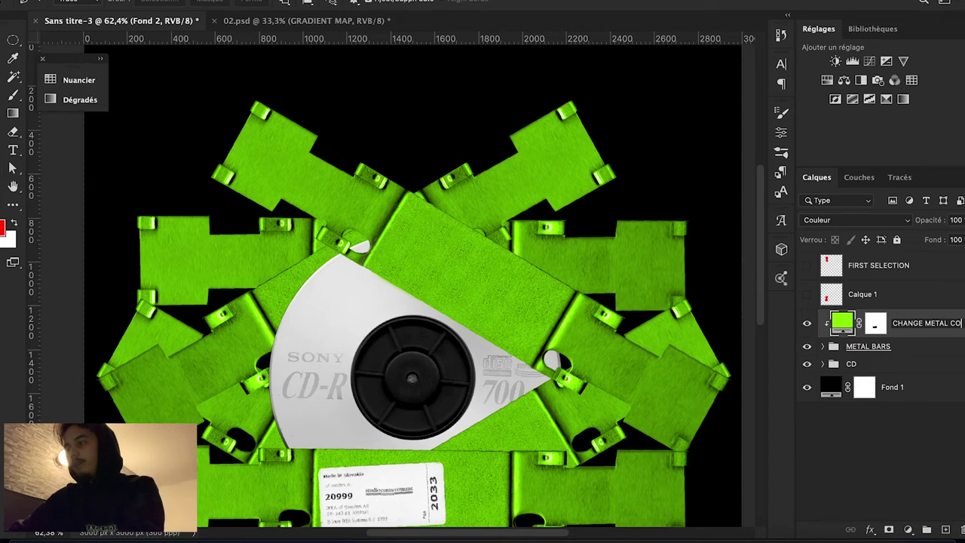
text(L COLOR)
key(Return)
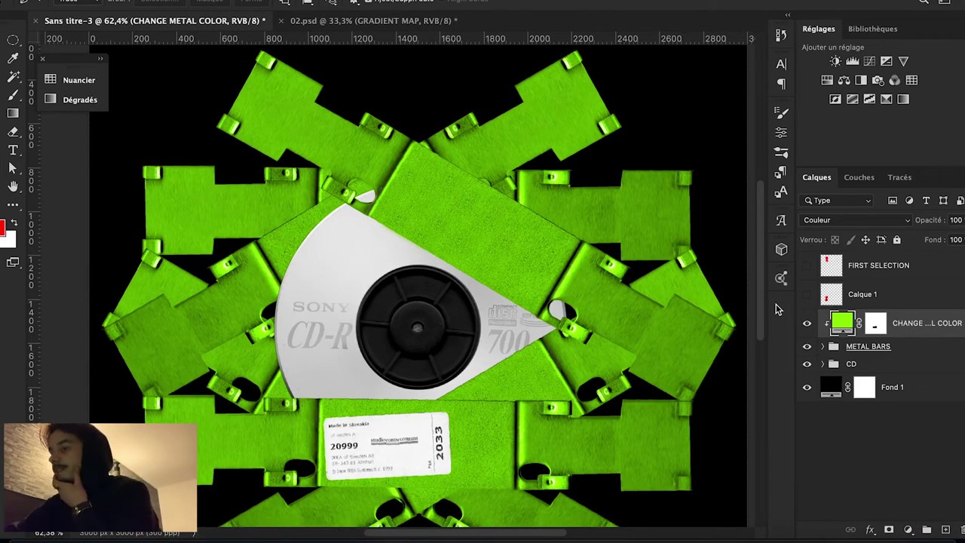
scroll(494, 341, down, 2)
scroll(494, 341, down, 1)
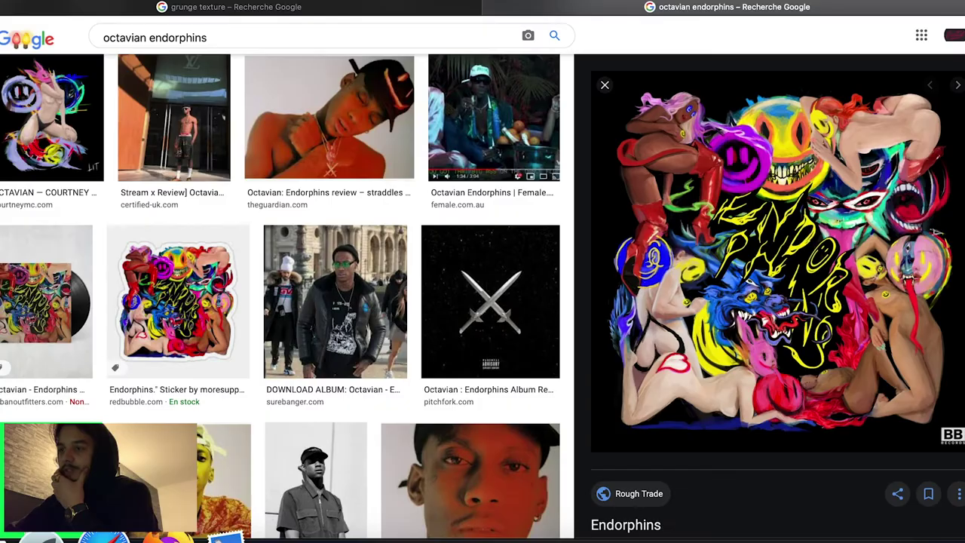
Search Google Images for 'album cover' and browse the results.
scroll(518, 193, up, 5)
scroll(452, 189, up, 5)
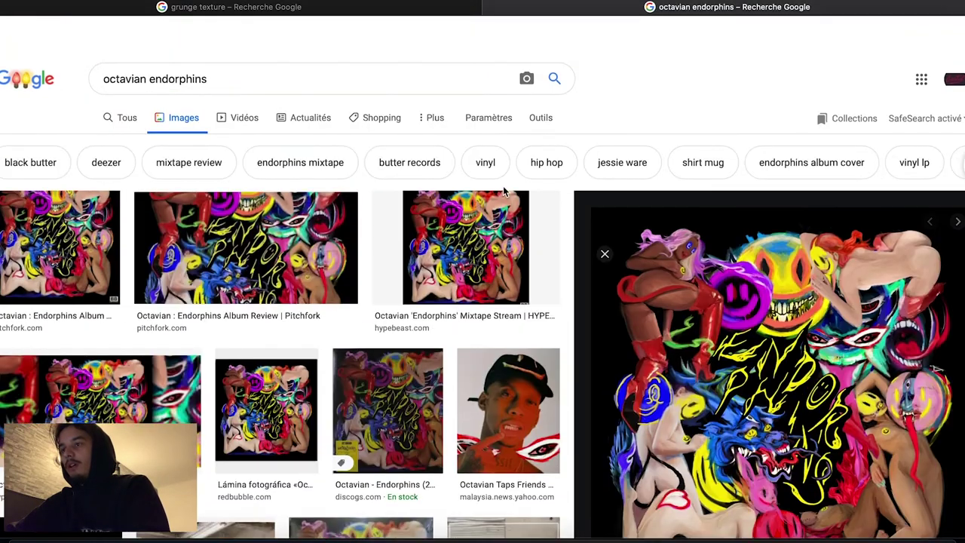
text(album)
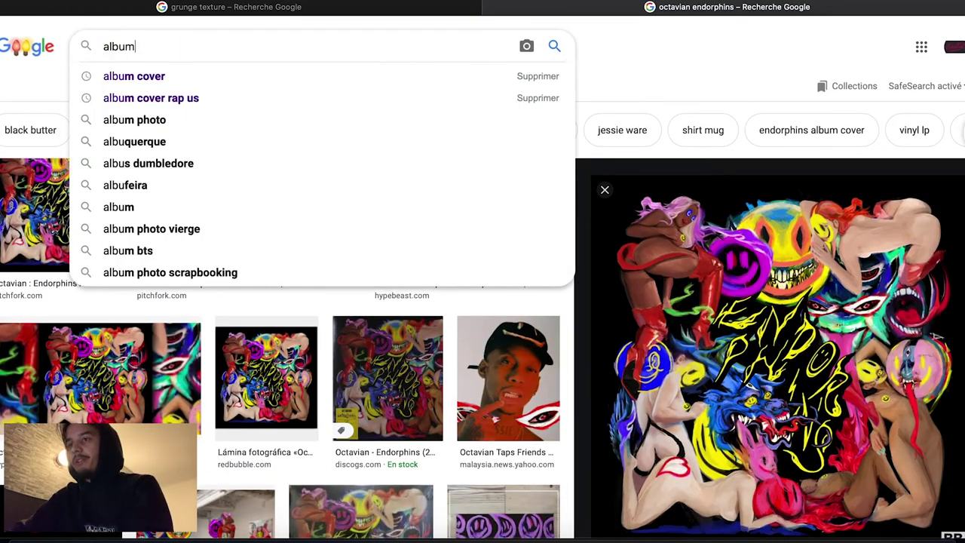
text( cover)
key(Return)
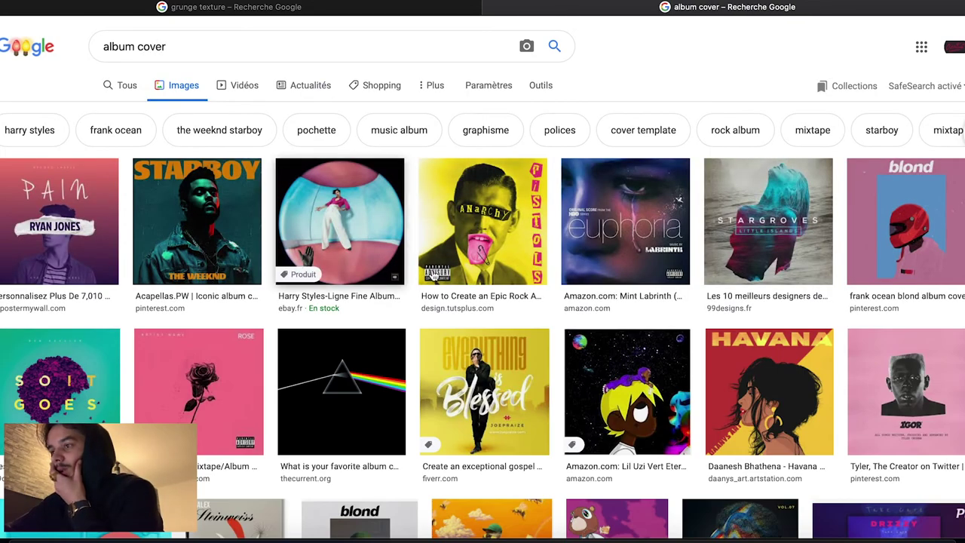
scroll(448, 280, down, 3)
scroll(447, 281, down, 3)
scroll(448, 276, down, 2)
scroll(448, 276, down, 2)
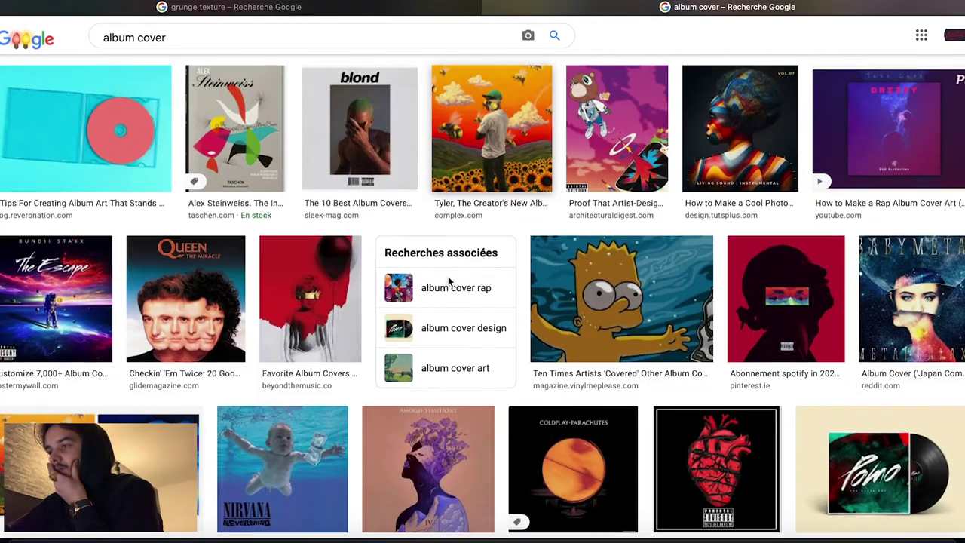
scroll(482, 200, down, 4)
Copy the painted sunflower-field cover with giant bees from its preview.
scroll(485, 199, up, 4)
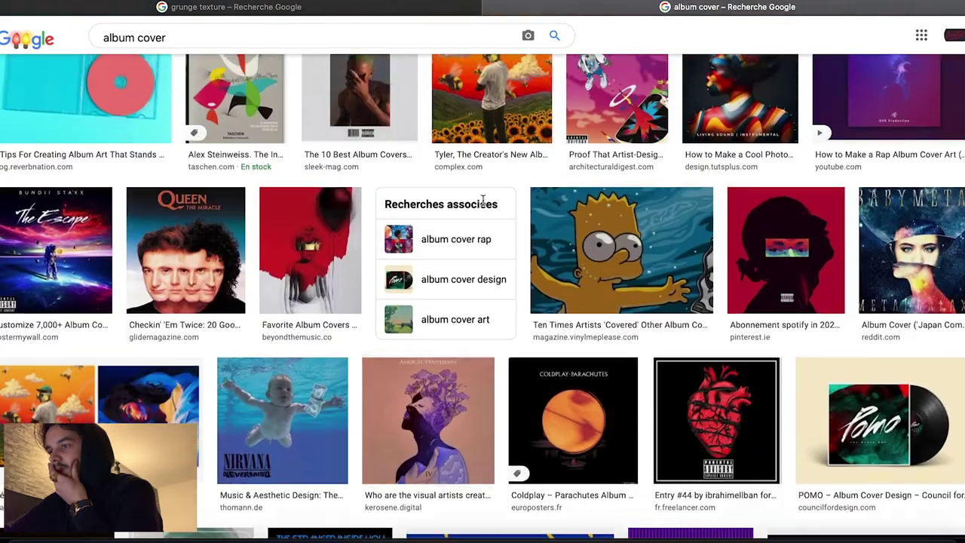
scroll(501, 197, up, 2)
click(501, 198)
right_click(743, 227)
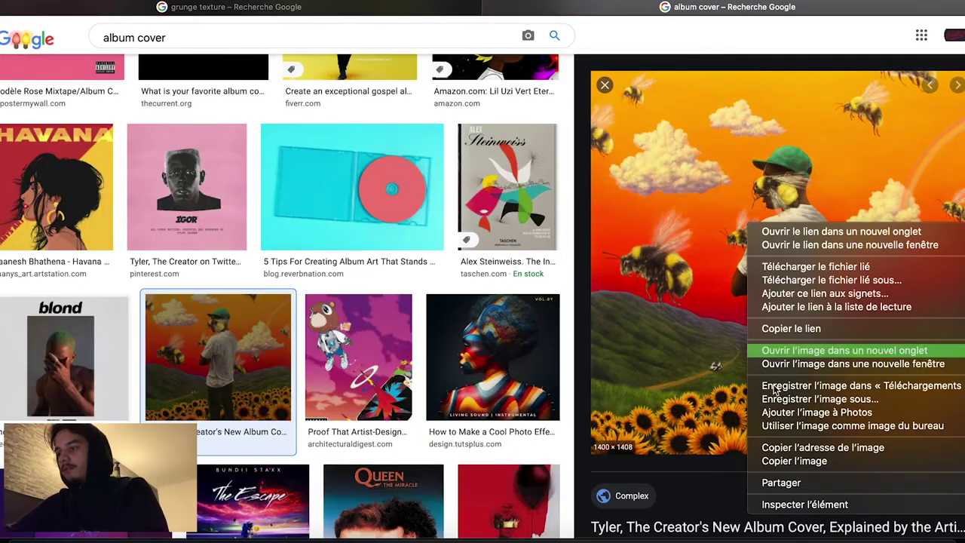
click(796, 462)
Paste the sunflower cover above the CD group and enlarge it slightly.
key(super+Tab)
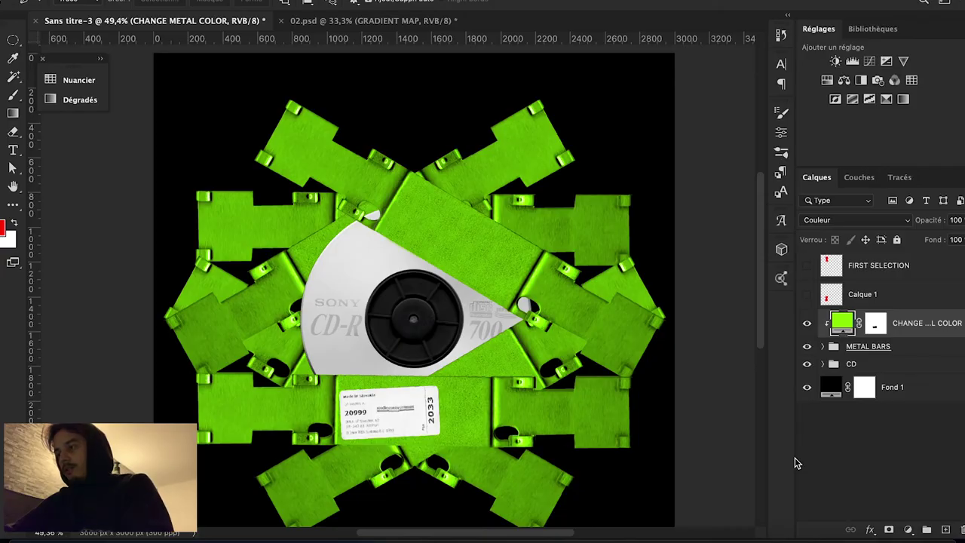
click(829, 365)
key(ctrl+v)
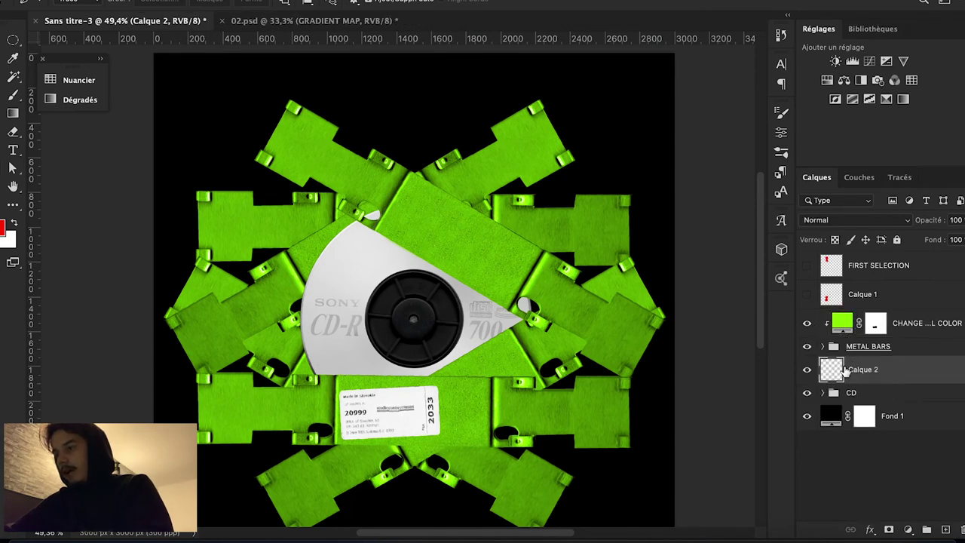
key(ctrl+t)
drag(532, 162, 542, 152)
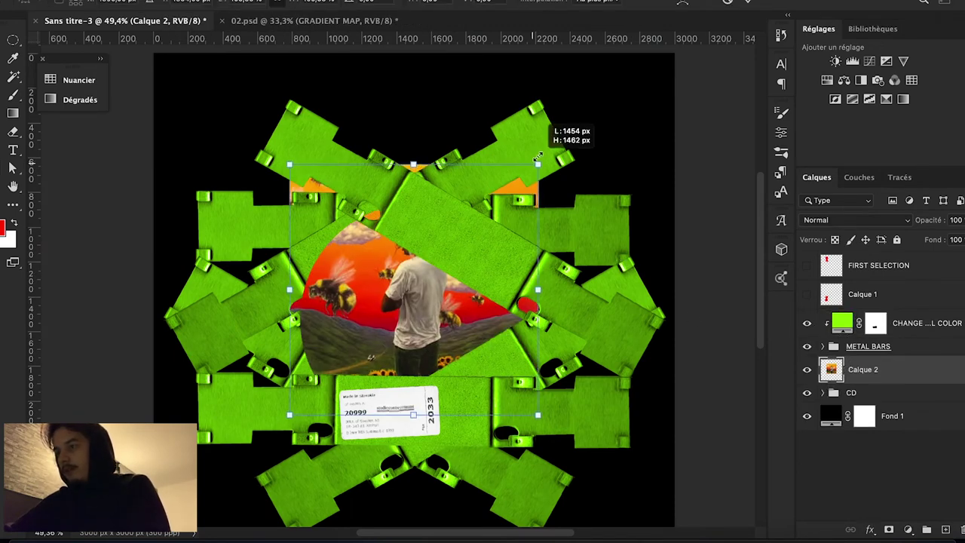
key(Return)
Hide the METAL BARS group and move the cover down over the disc.
click(805, 348)
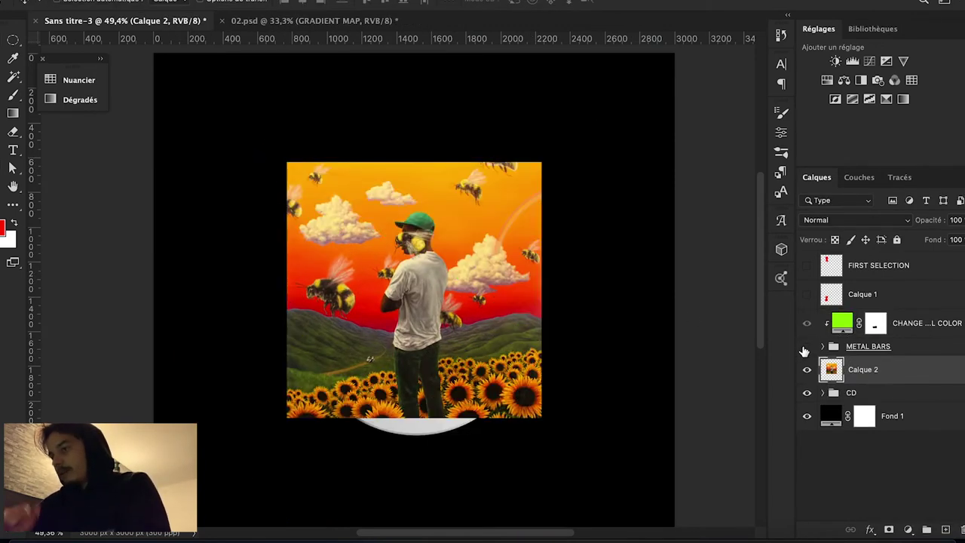
key(ctrl+t)
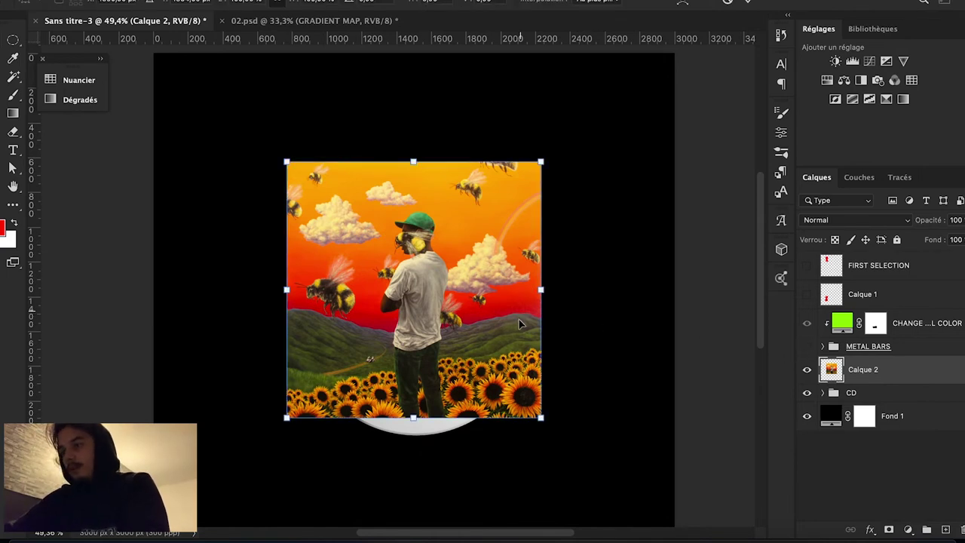
drag(426, 310, 425, 317)
key(Return)
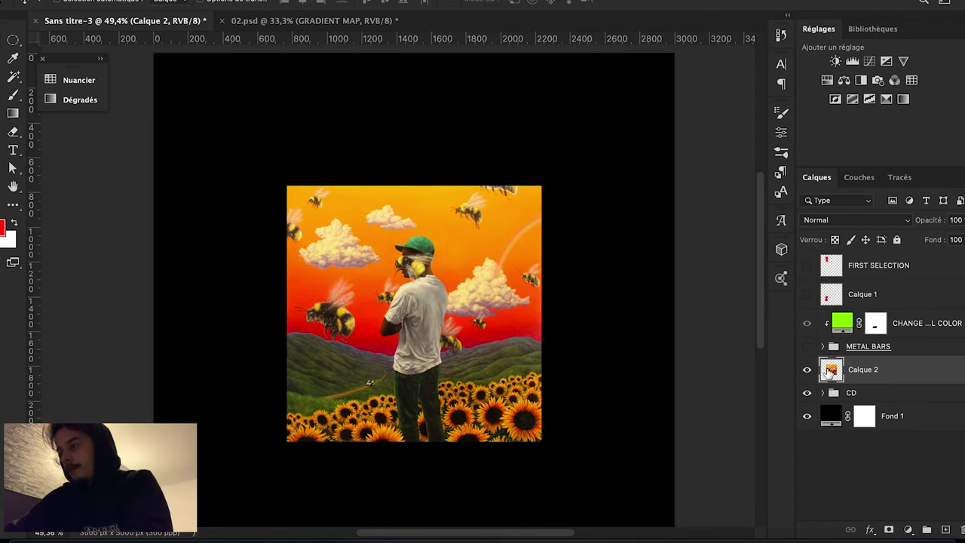
Group the cover image and name the group CHANGE CD ARTWORK.
click(823, 393)
key(ctrl+g)
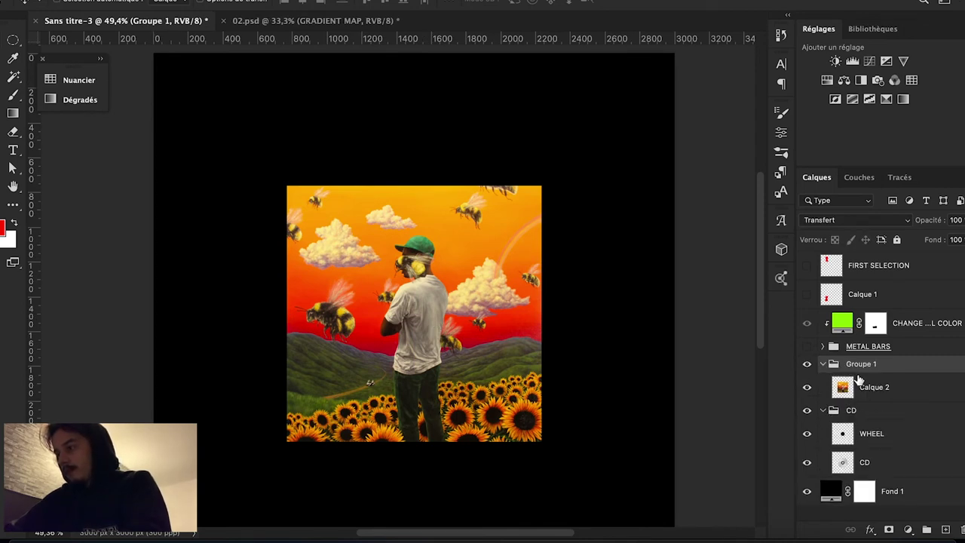
double_click(861, 365)
text(CHANGE CD)
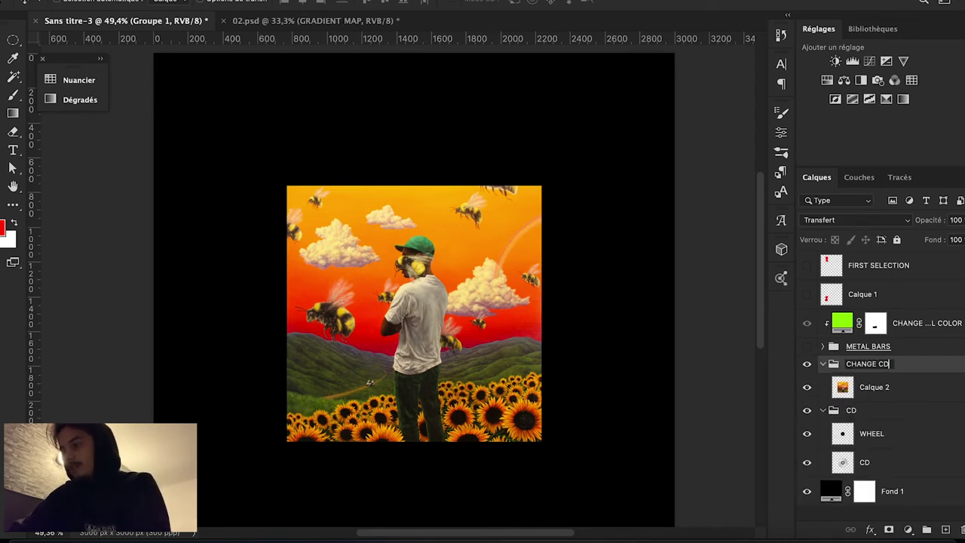
text( ARTWORK)
key(Return)
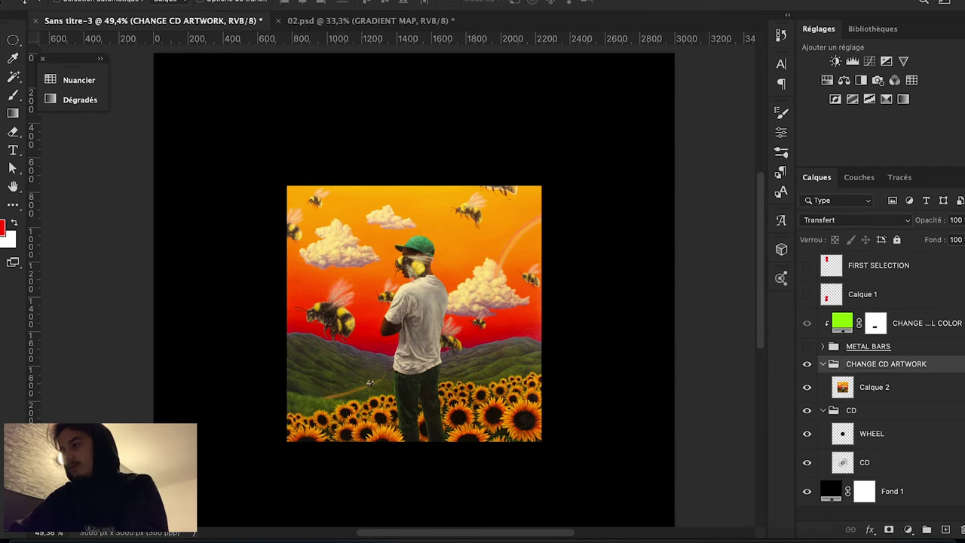
Mask the CHANGE CD ARTWORK group to the WHEEL layer's disc shape.
ctrl+click(846, 436)
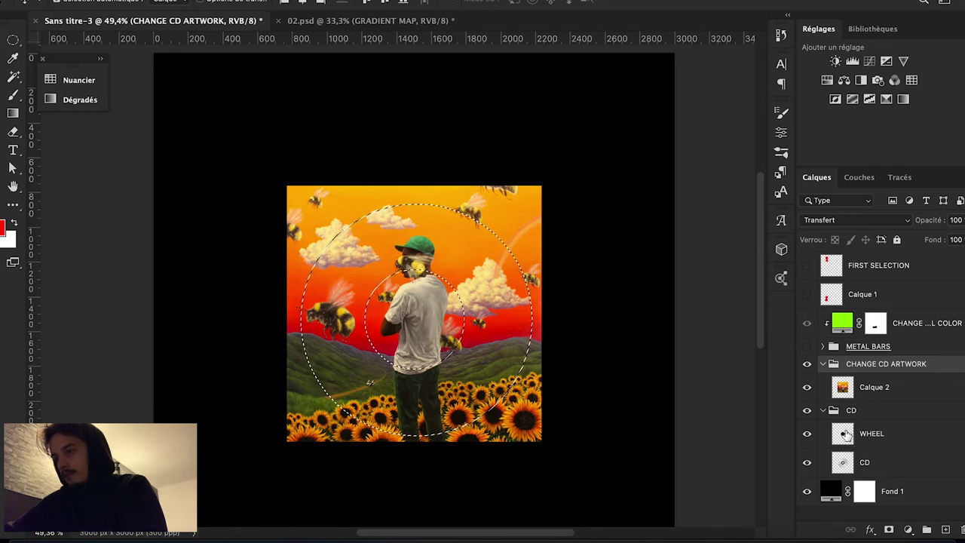
click(891, 530)
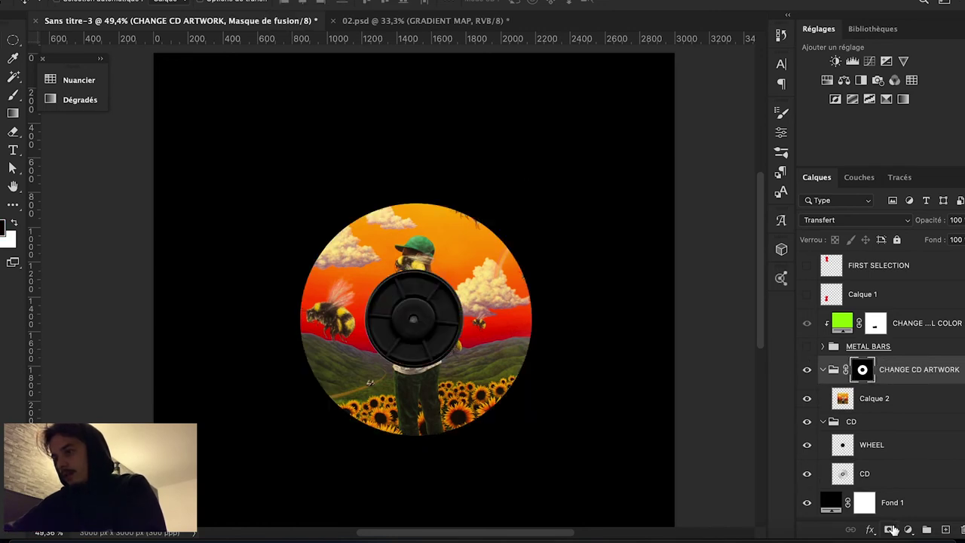
key(alt+bracketleft)
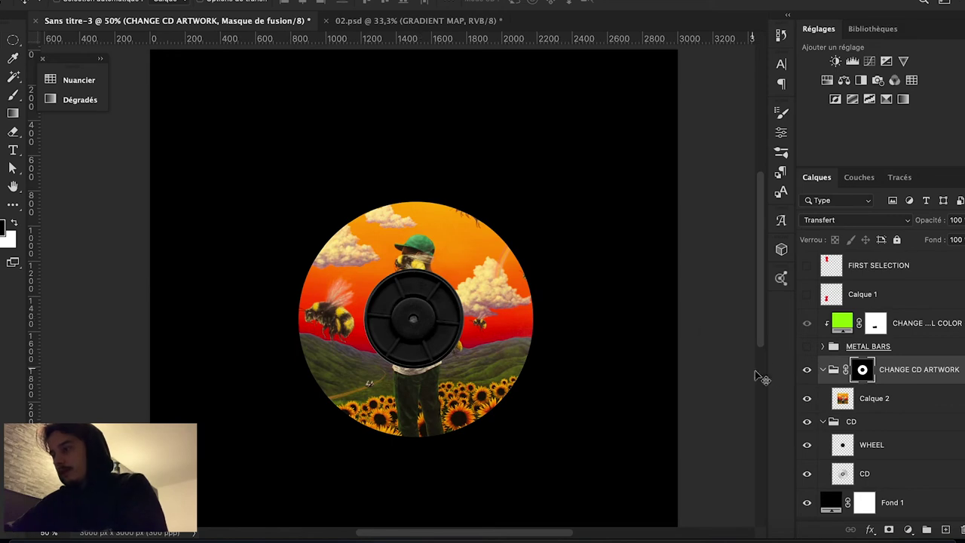
Hide the sunflower artwork and metal bars to view the bare CD layer.
key(ctrl+1)
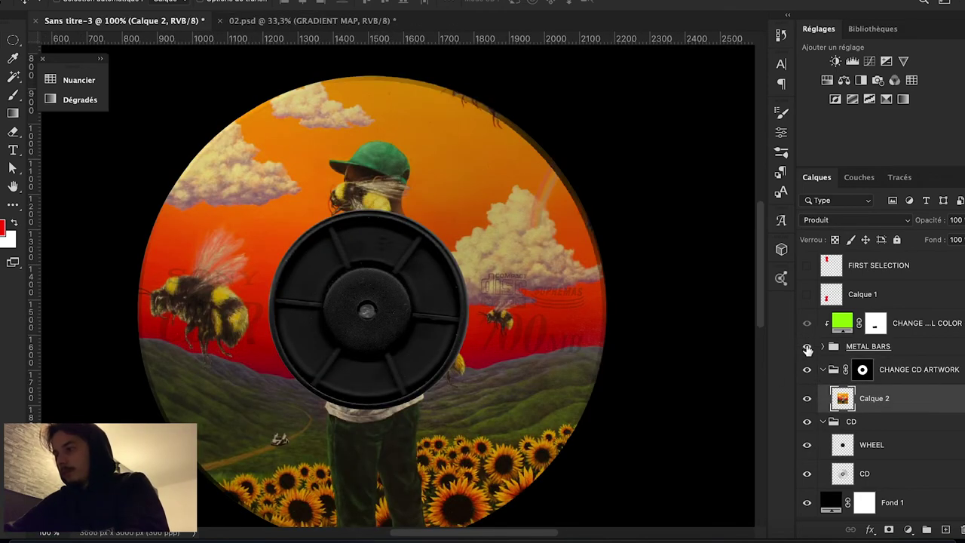
click(807, 347)
click(807, 347)
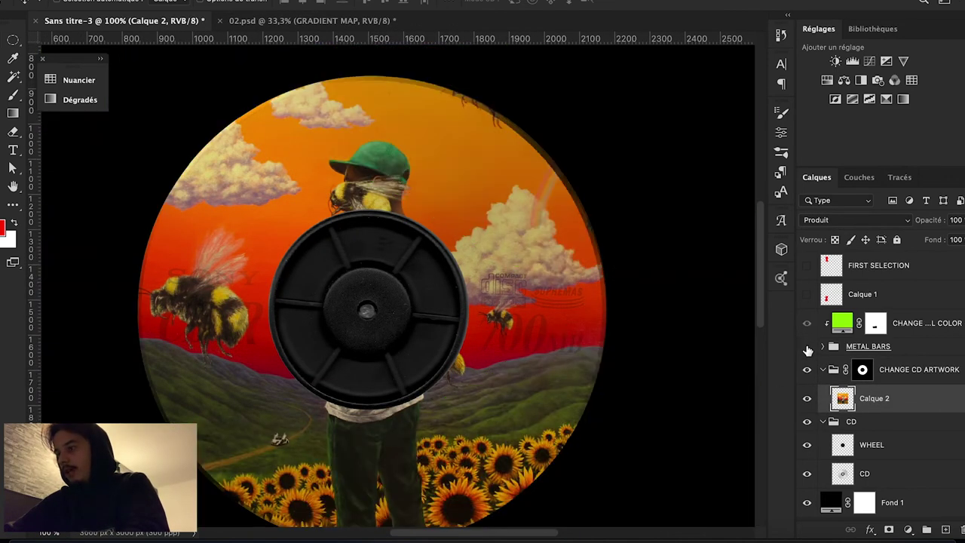
click(858, 446)
click(807, 399)
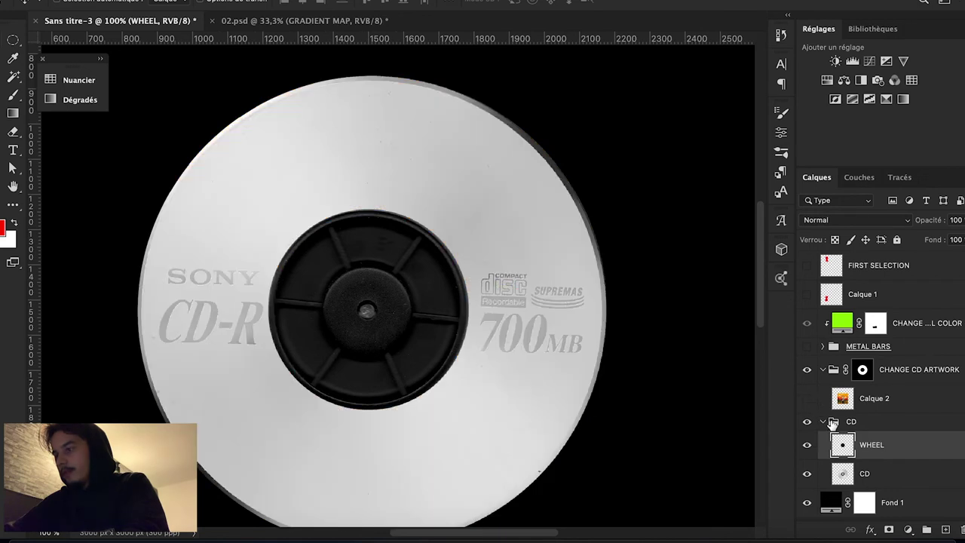
click(858, 473)
Duplicate the CD layer and darken it with a downward Curves adjustment.
key(ctrl+j)
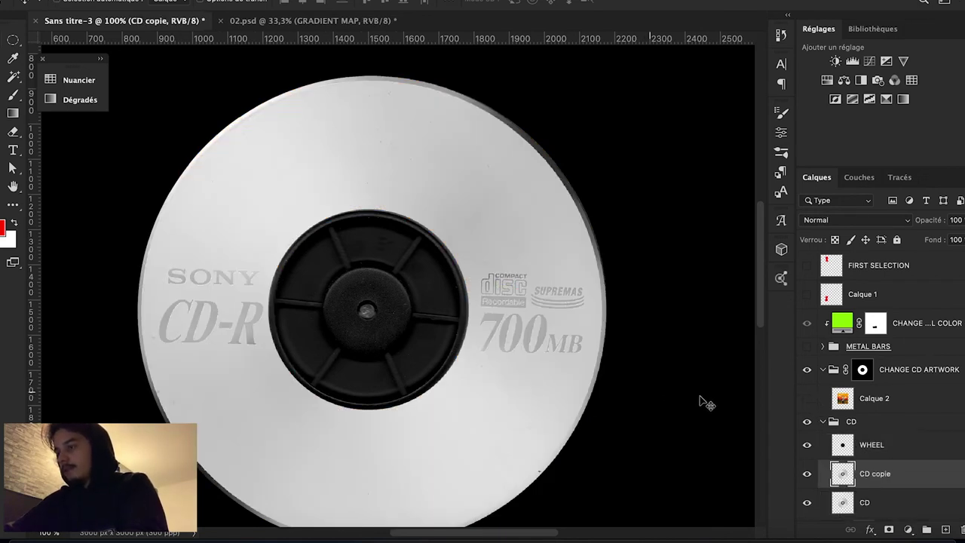
click(870, 61)
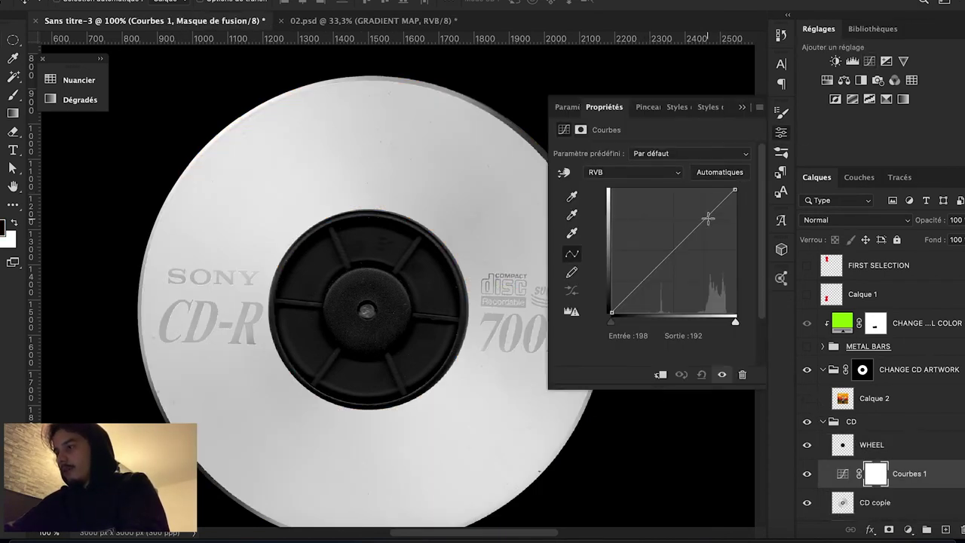
drag(717, 208, 721, 238)
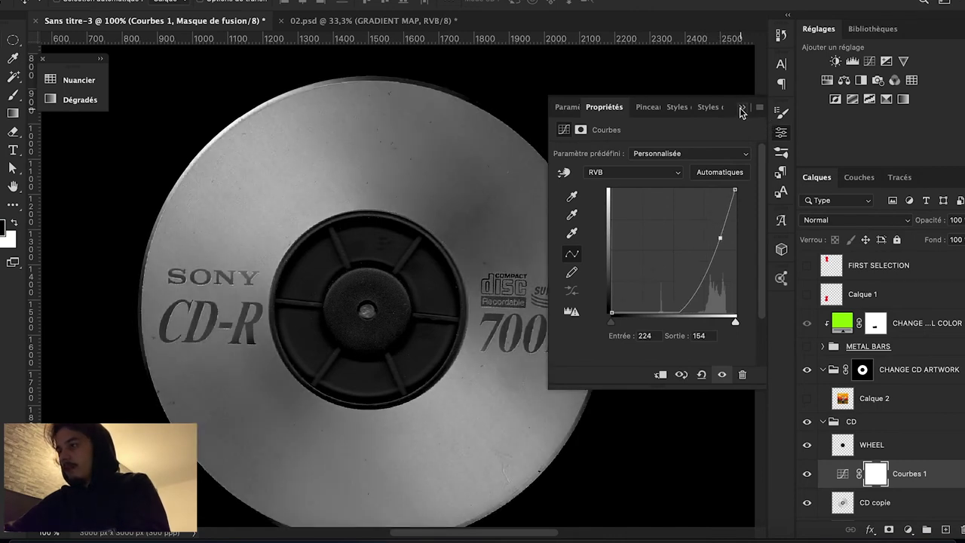
click(742, 109)
Show the artwork again and set Calque 2 to Produit so the CD-R lettering shows.
click(806, 399)
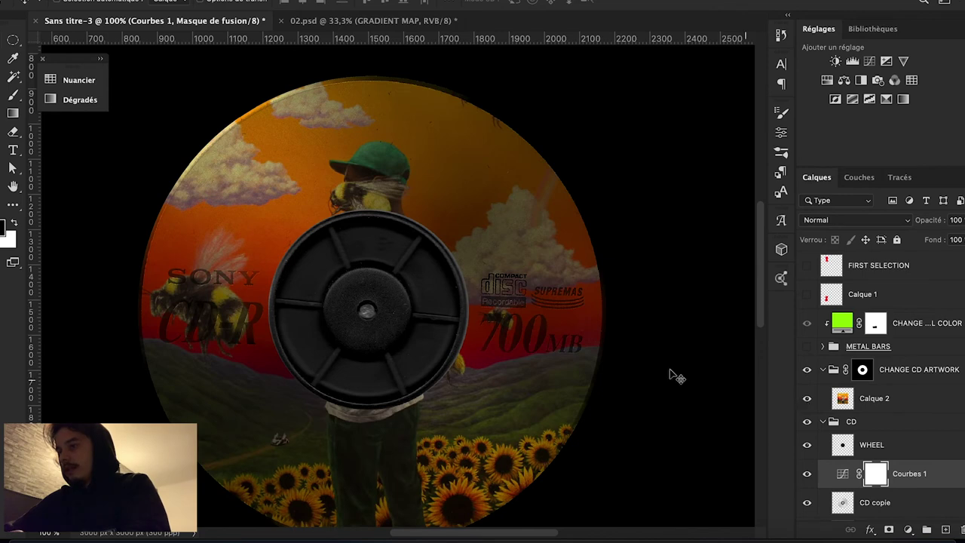
drag(506, 329, 516, 332)
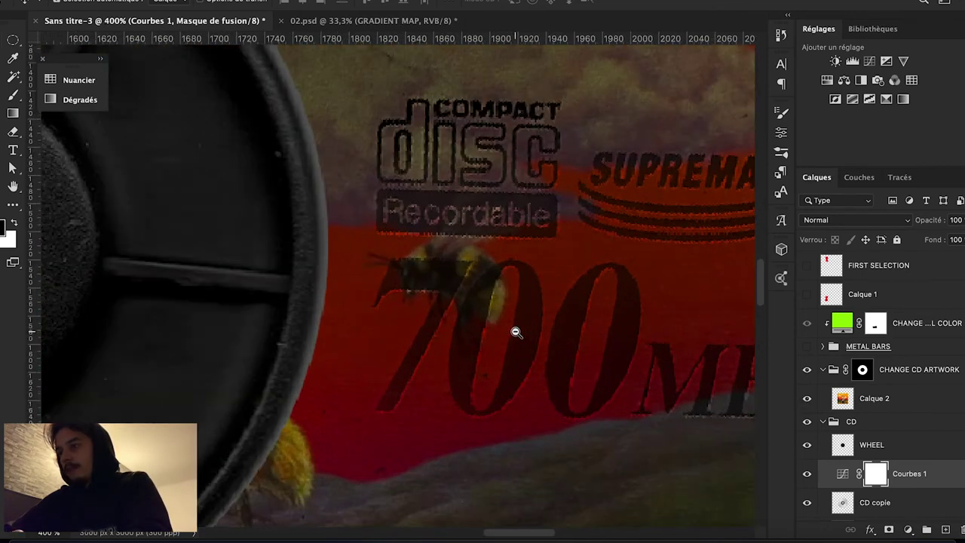
alt+click(515, 332)
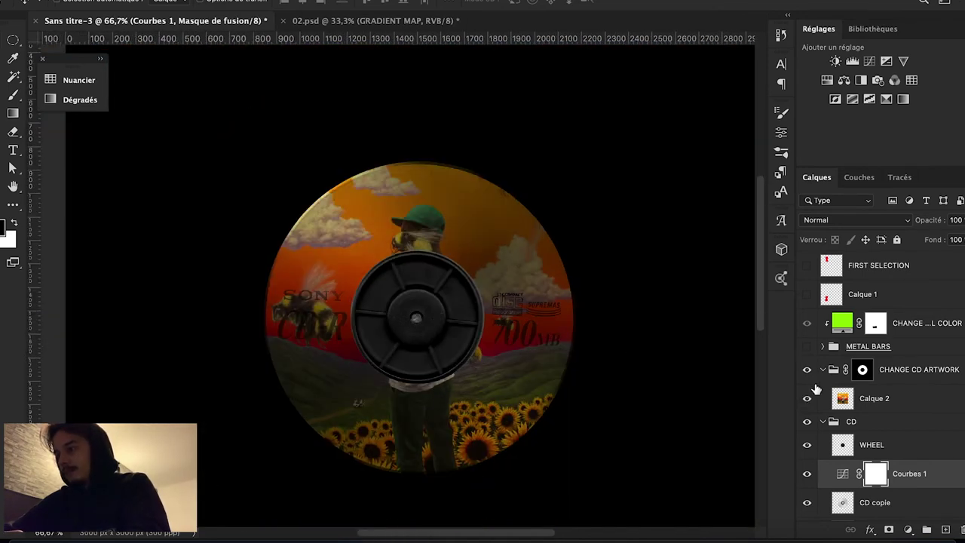
click(871, 400)
click(852, 219)
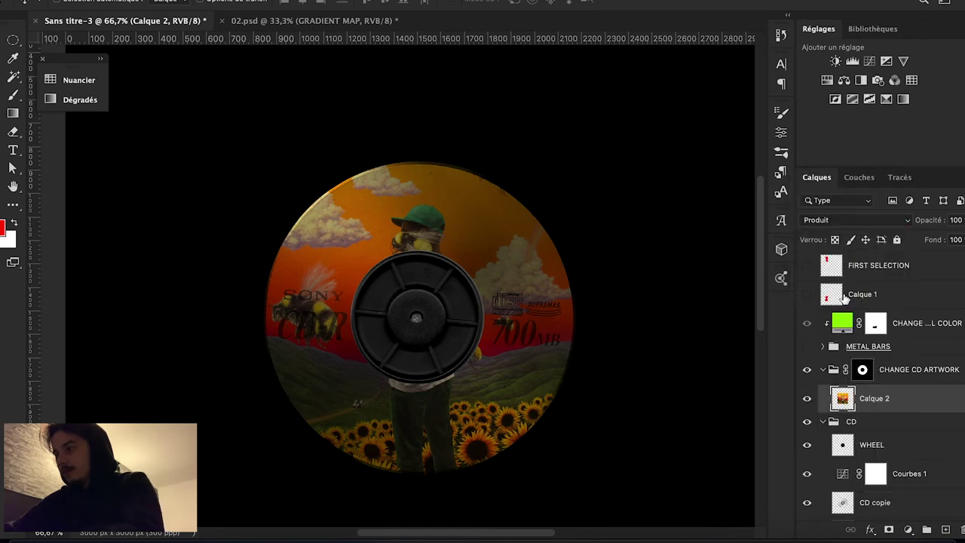
click(807, 477)
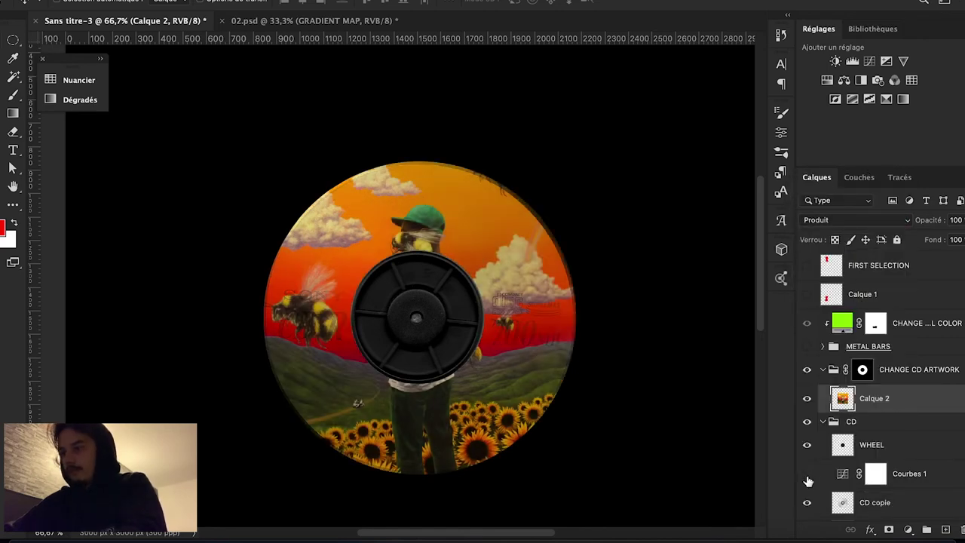
click(808, 477)
Collapse the CD group and rename Calque 2 to YOUR IMAGE HERE.
click(888, 481)
key(b)
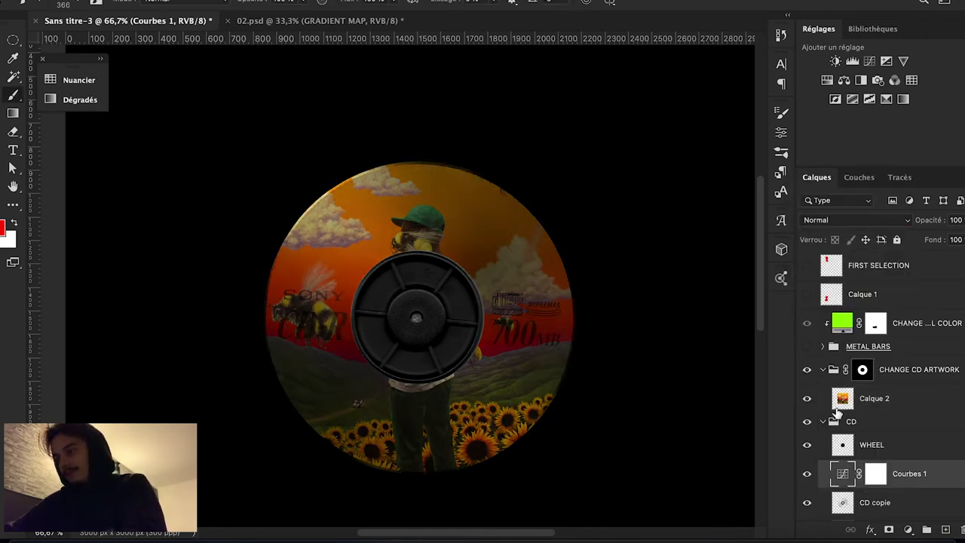
click(824, 422)
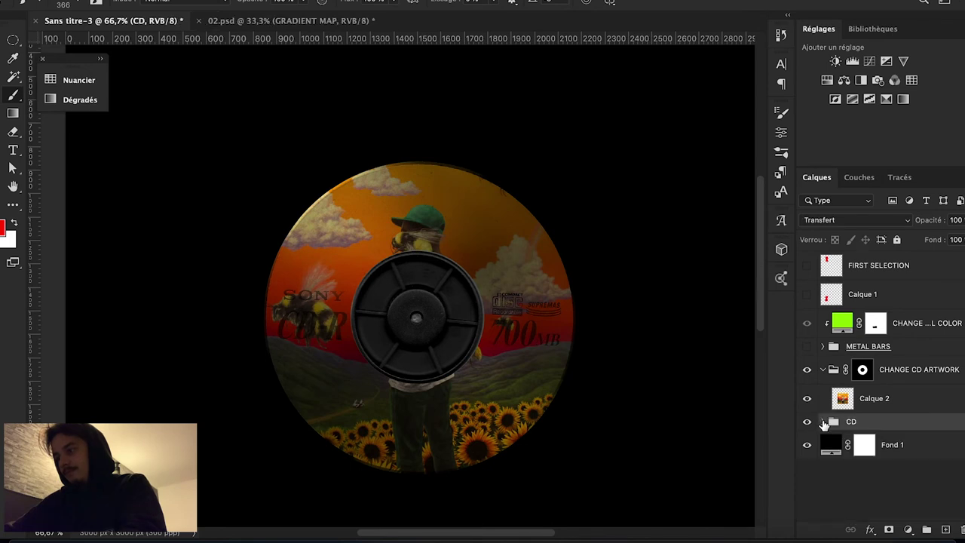
double_click(874, 398)
text(YOUR )
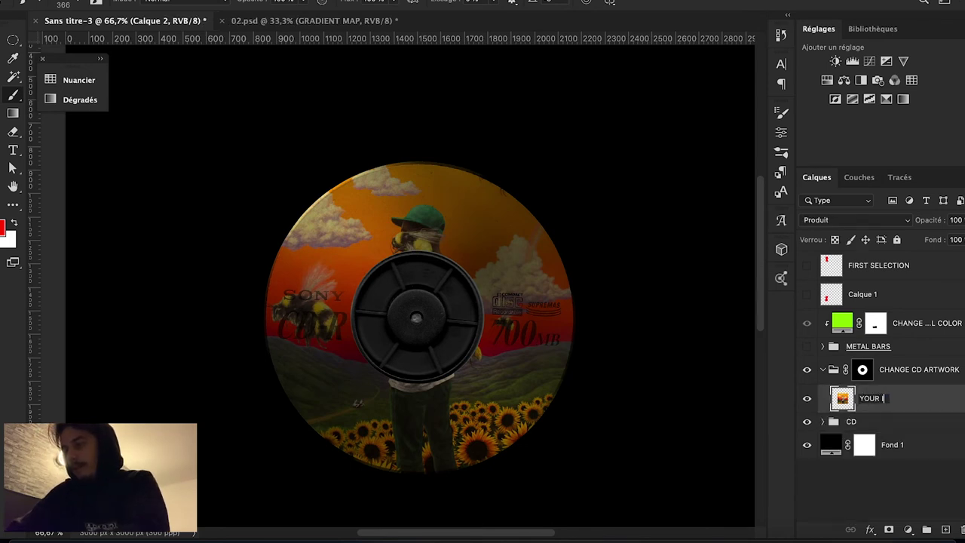
text(IMAGE HERE)
key(Return)
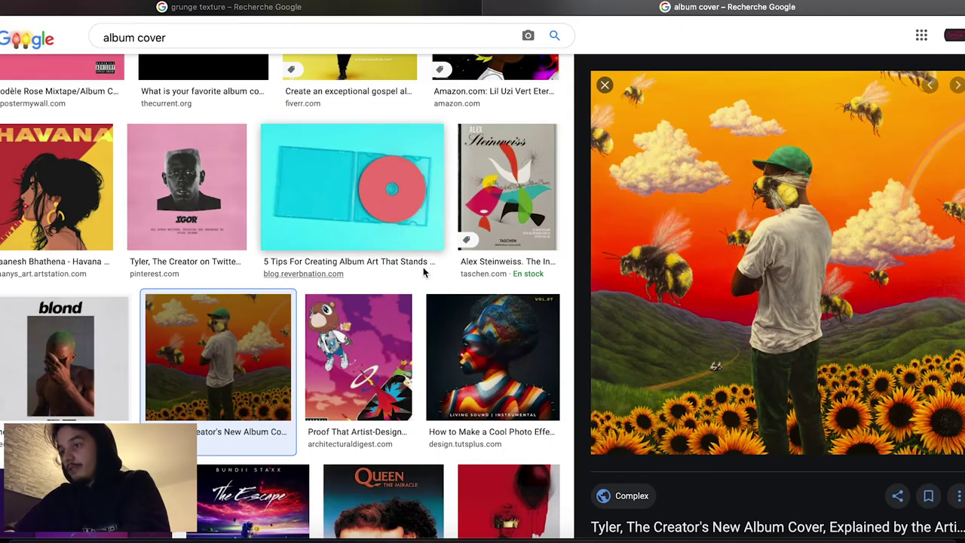
Copy the colourful portrait album cover from Google Images.
click(450, 339)
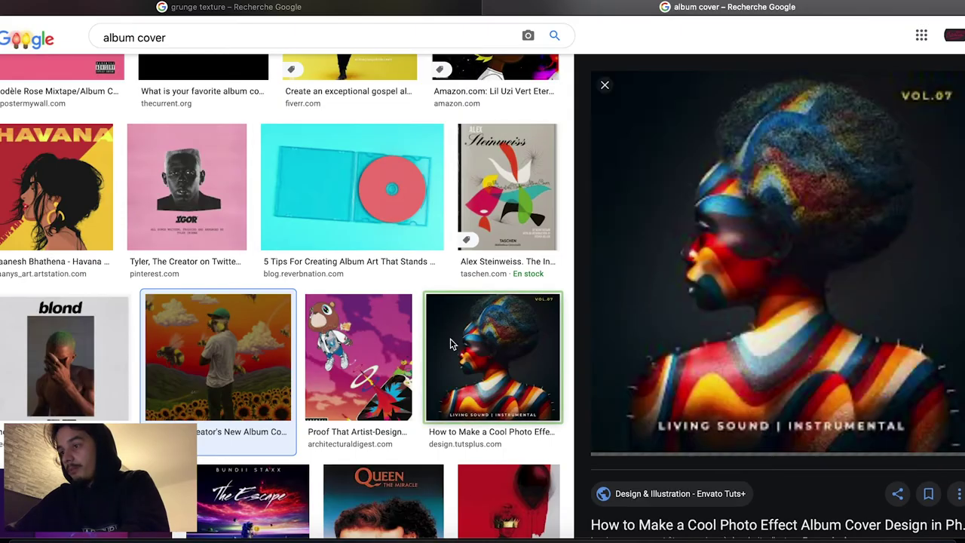
right_click(746, 231)
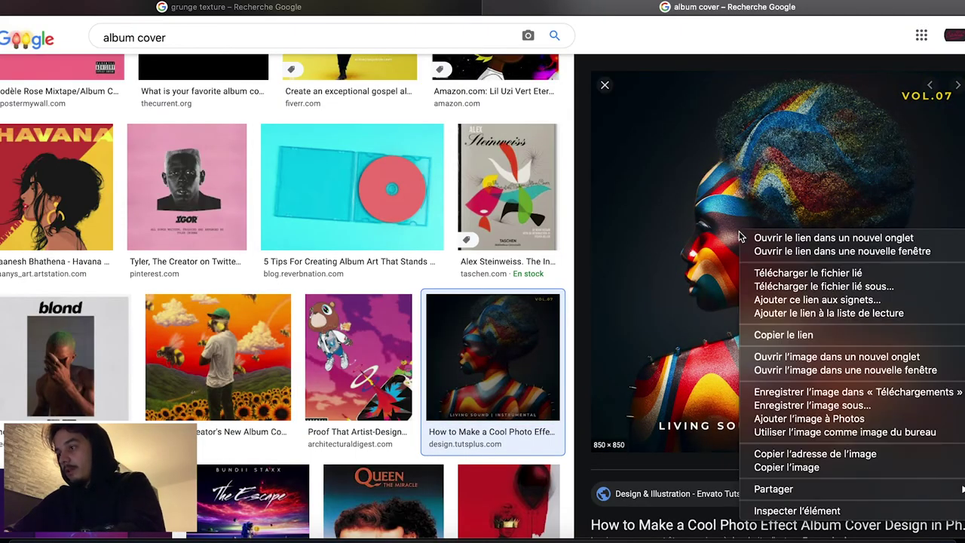
click(807, 468)
key(super+Tab)
Paste the portrait cover, then enlarge and centre it to fill the disc.
key(super+v)
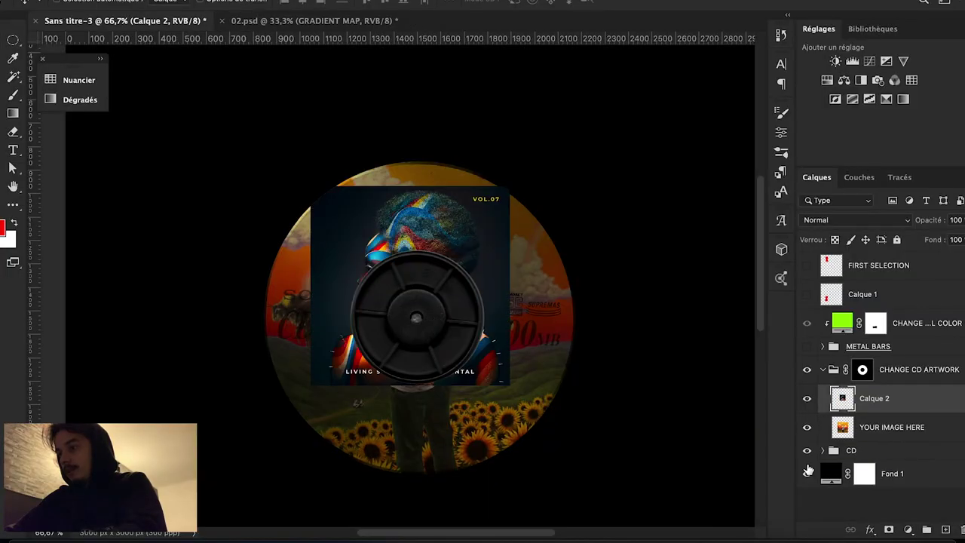
key(super+t)
drag(505, 189, 578, 134)
drag(477, 160, 487, 212)
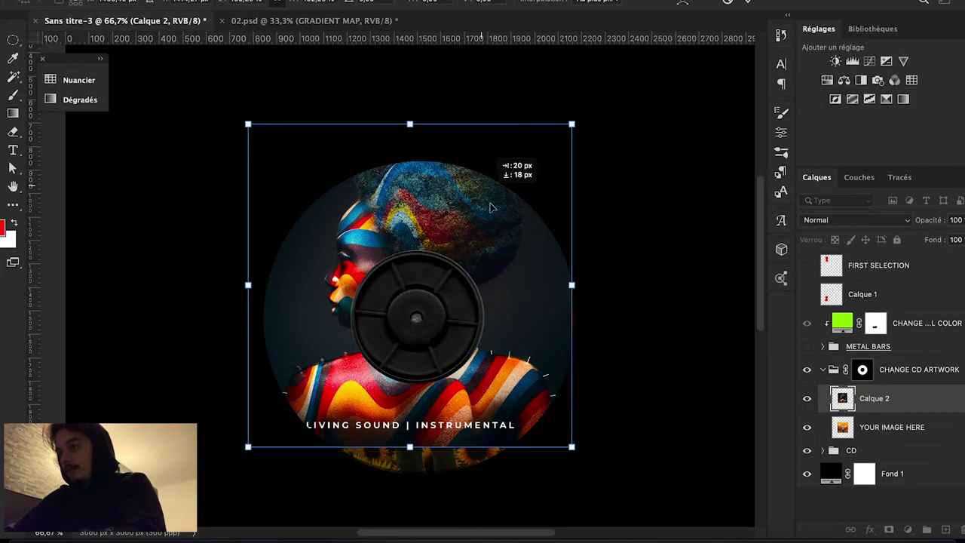
key(Return)
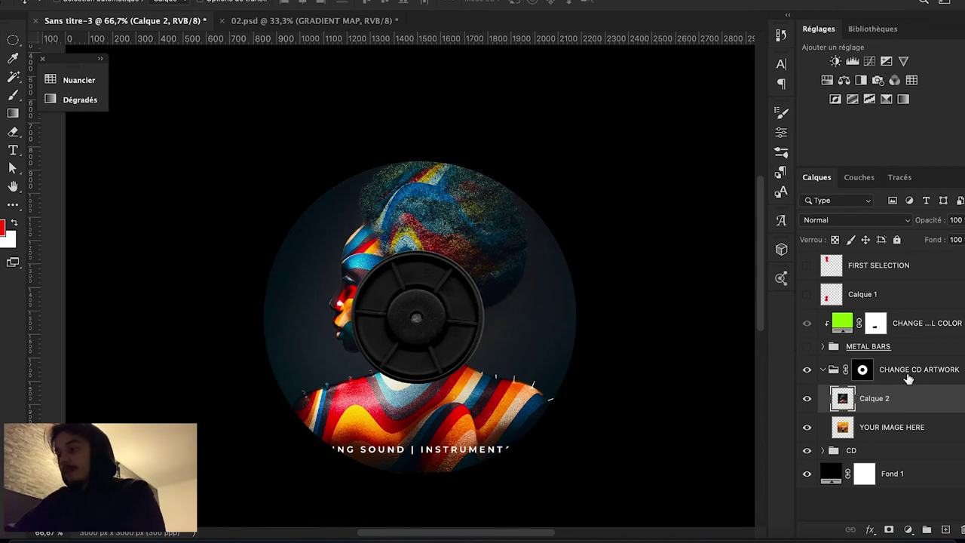
Show the metal bars again, zoom out, and keep the green tint colour.
click(808, 347)
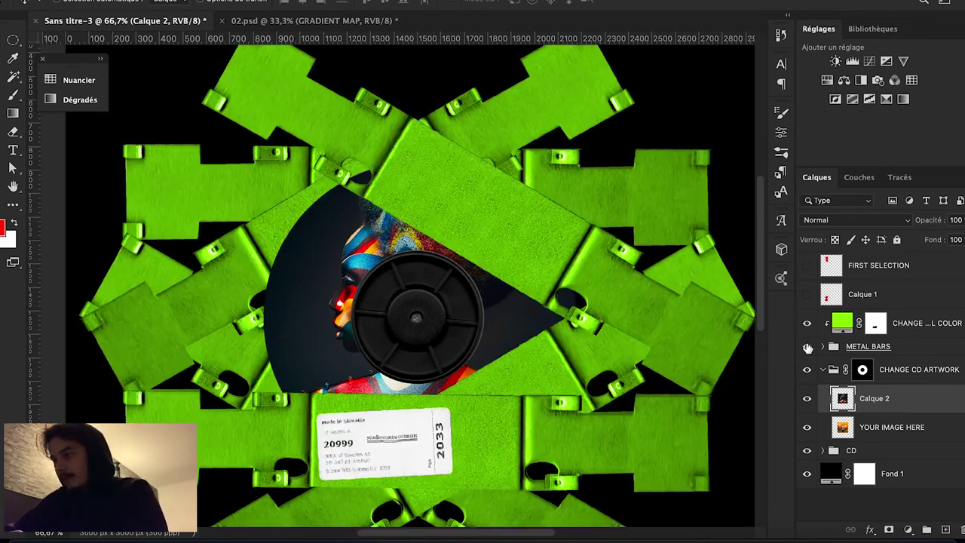
alt+click(606, 341)
double_click(843, 325)
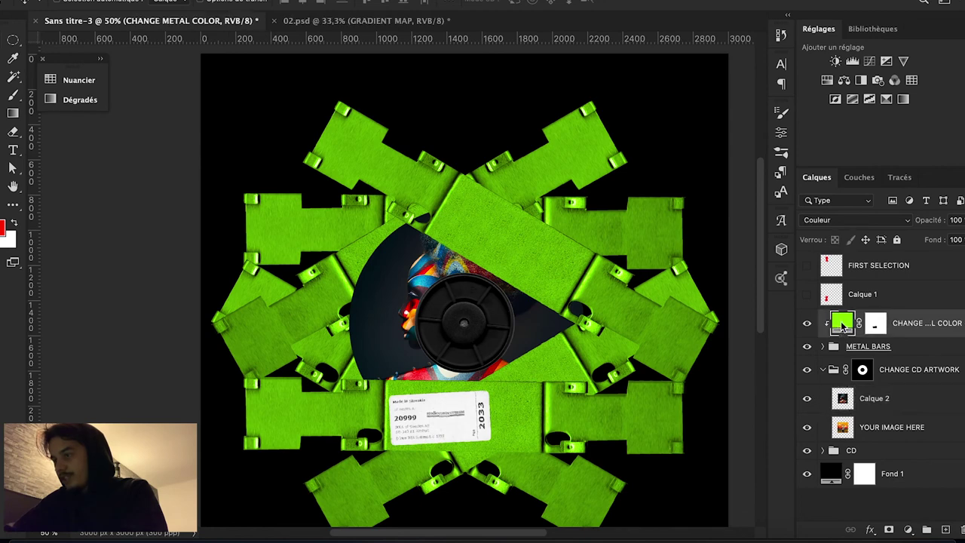
key(Return)
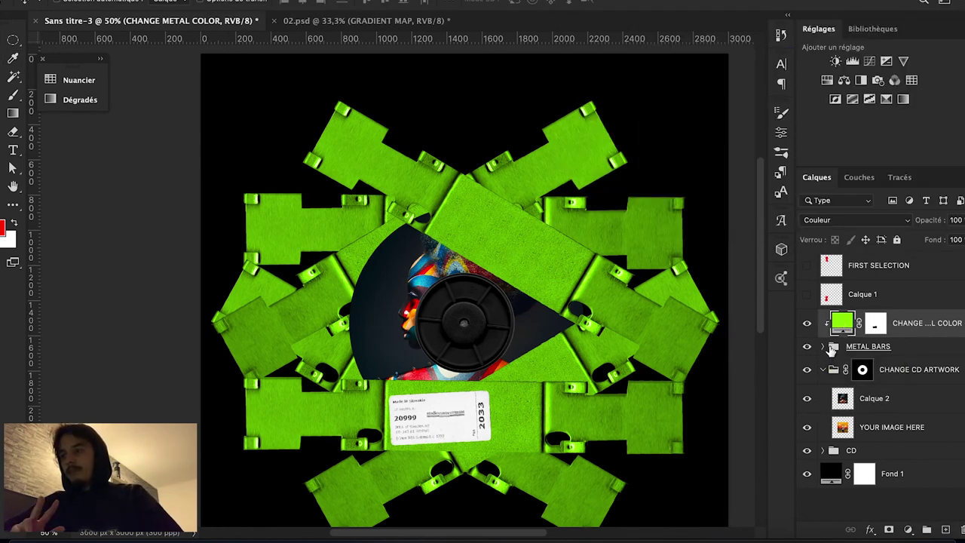
Duplicate the METAL BARS group with its green tint and hide the originals.
click(856, 348)
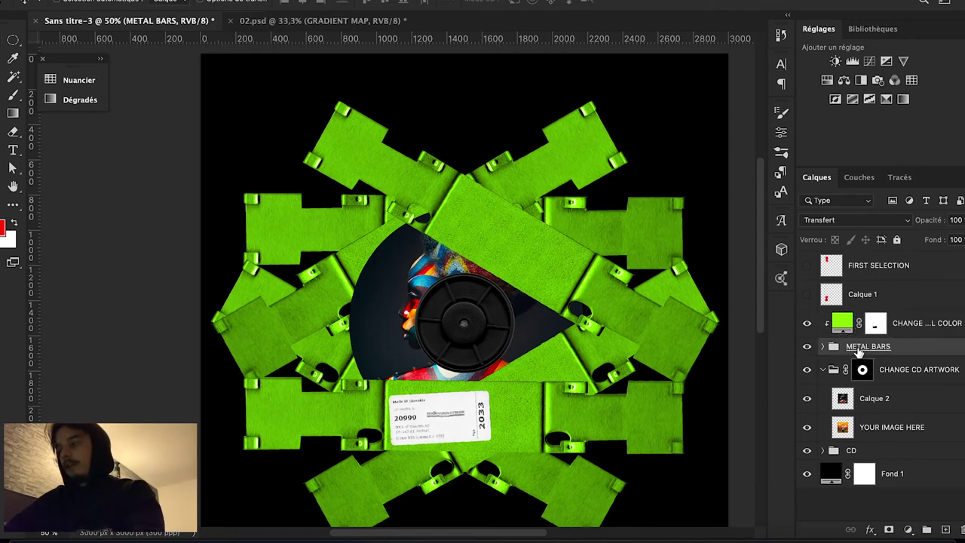
shift+click(894, 323)
key(ctrl+j)
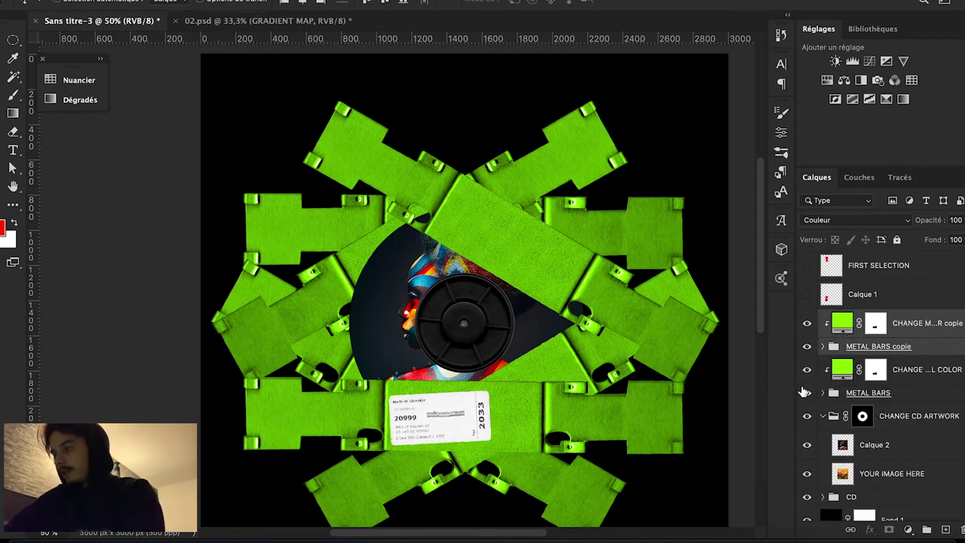
click(868, 395)
drag(810, 379, 833, 343)
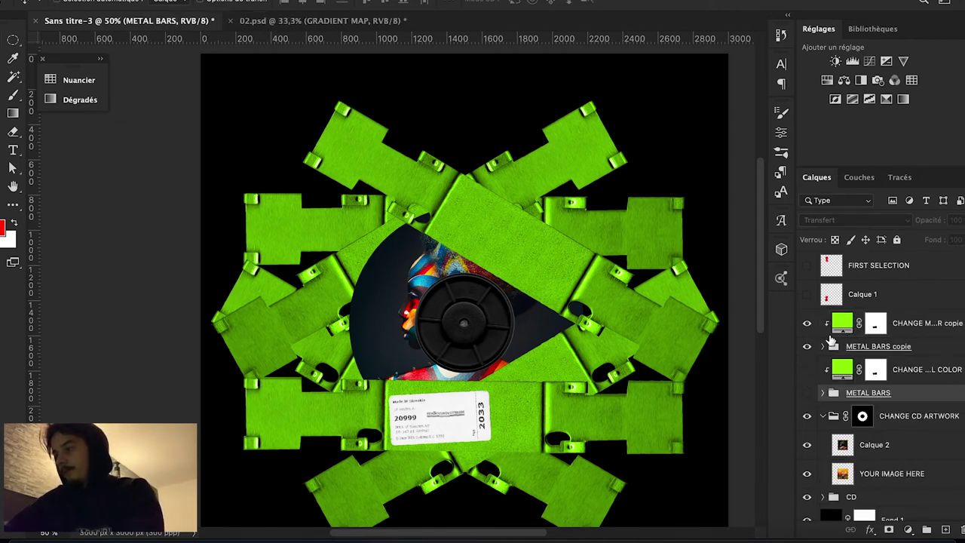
Group METAL BAR UP copie 5 and METAL BAR UP copie as METAL BAR 01.
click(826, 347)
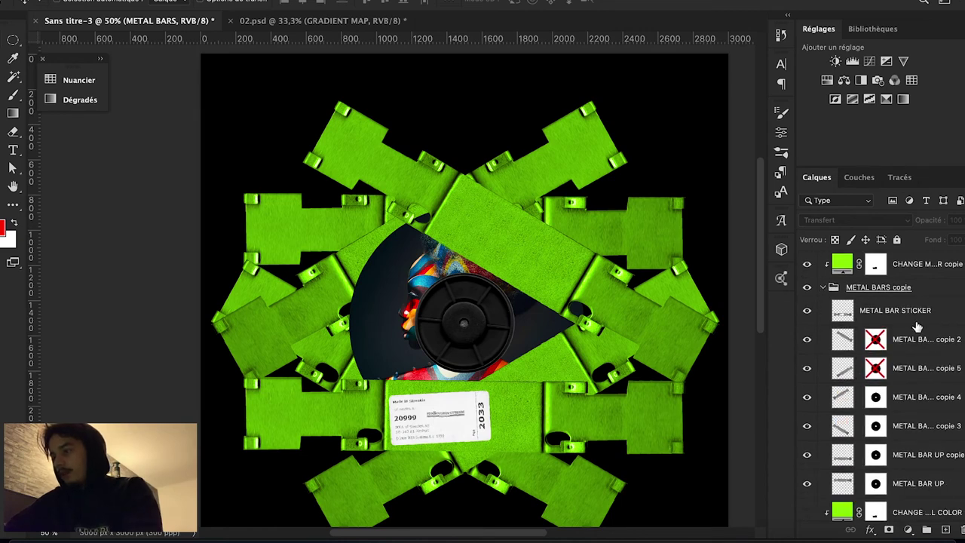
click(946, 386)
ctrl+click(920, 475)
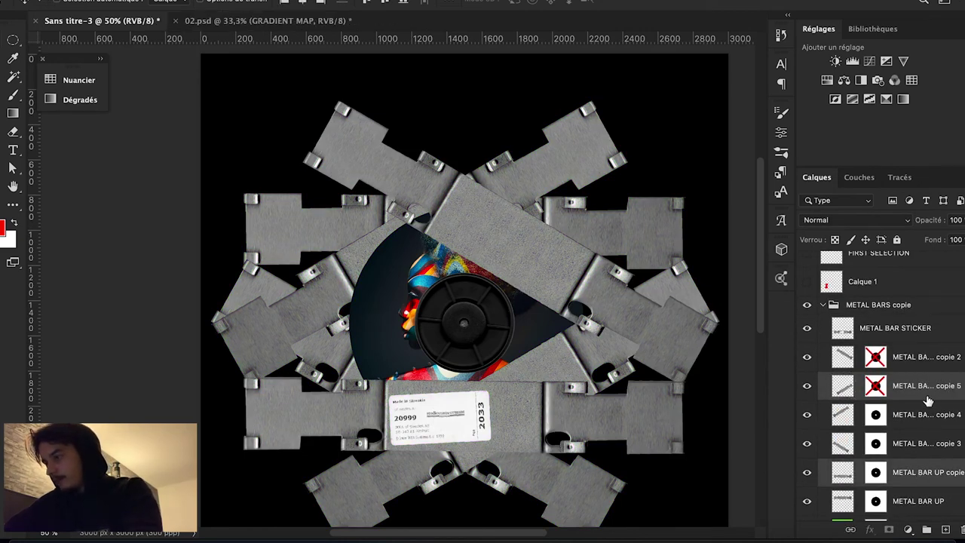
mouse_move(926, 388)
mouse_down()
mouse_move(914, 294)
mouse_move(917, 301)
mouse_up()
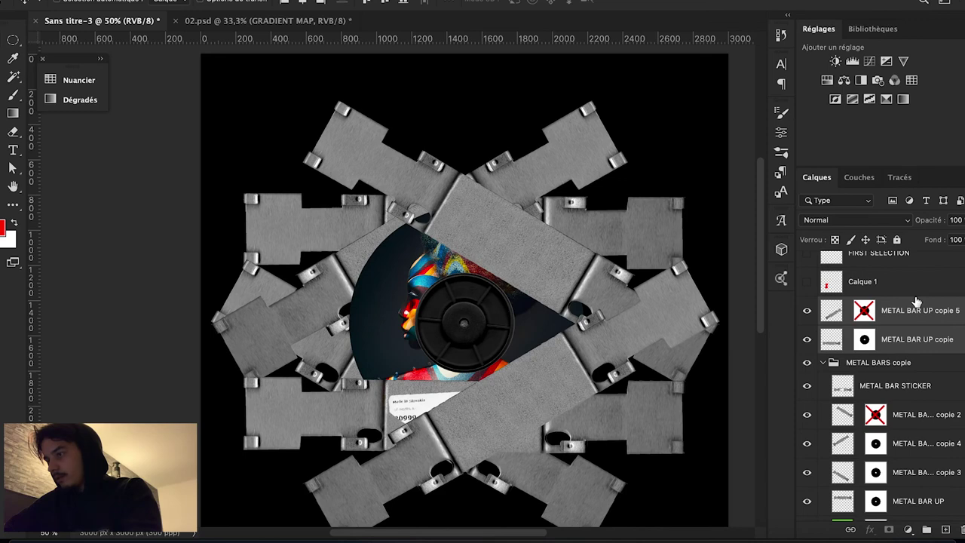
key(ctrl+g)
double_click(860, 305)
text(METAL BAR )
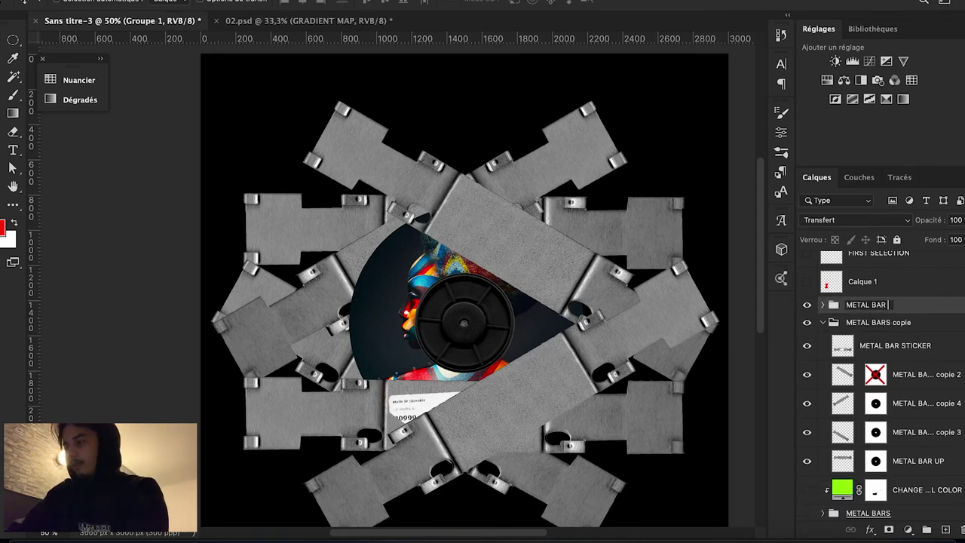
text(01)
key(Return)
Group layers copie 4 through METAL BAR UP as METAL BAR 02.
scroll(848, 360, down, 1)
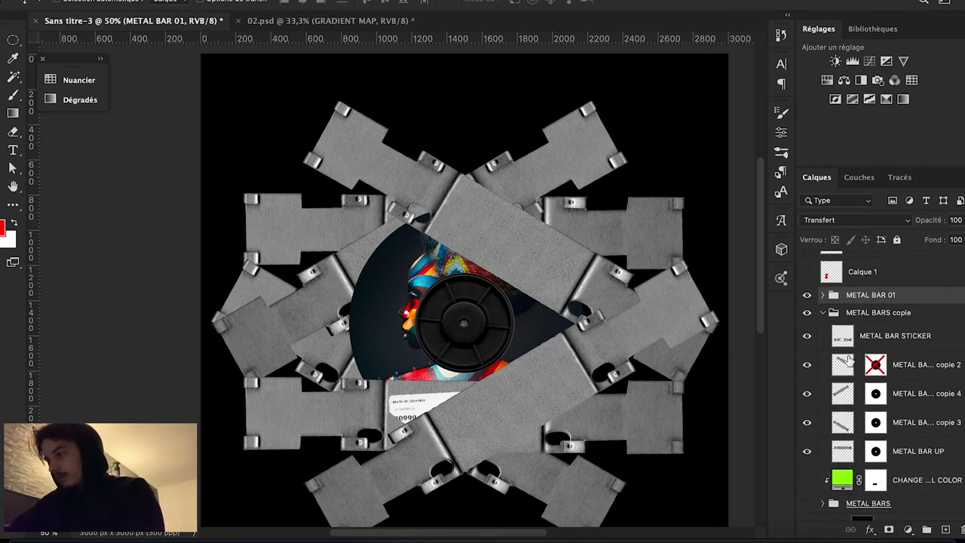
click(843, 394)
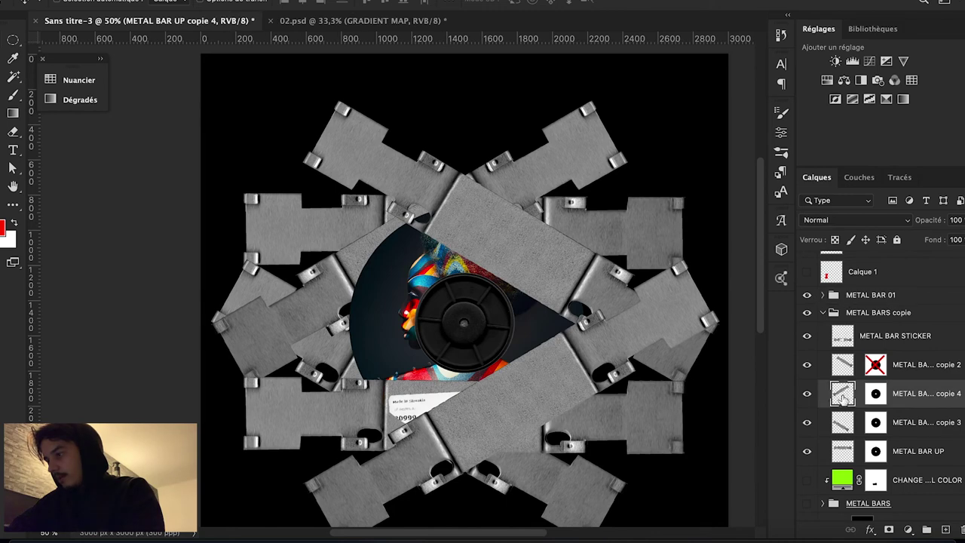
shift+click(836, 452)
ctrl+click(840, 434)
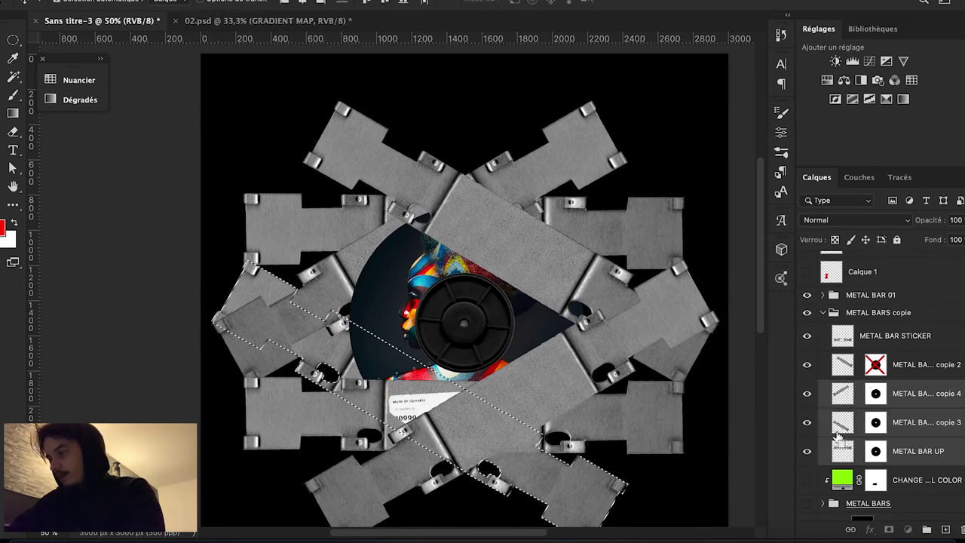
key(ctrl+d)
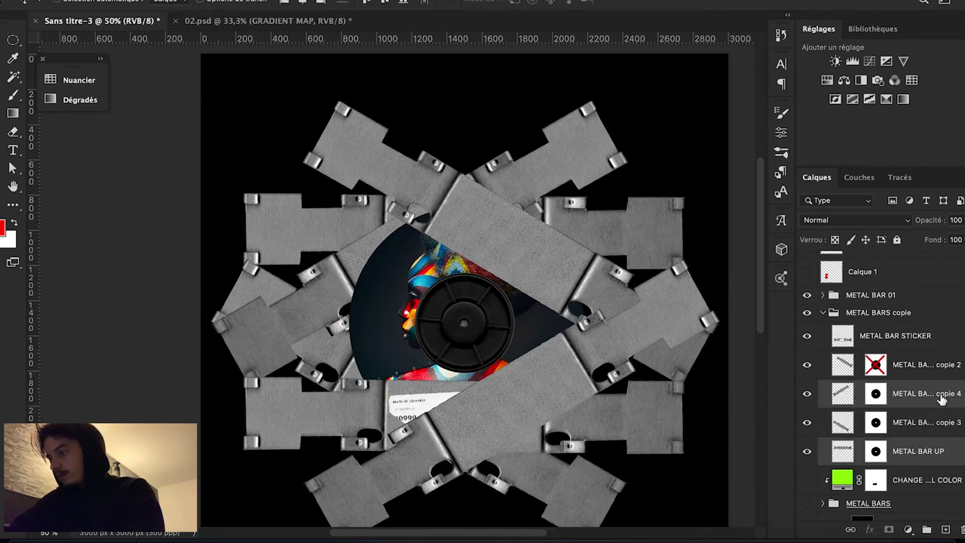
drag(914, 422, 904, 303)
key(ctrl+g)
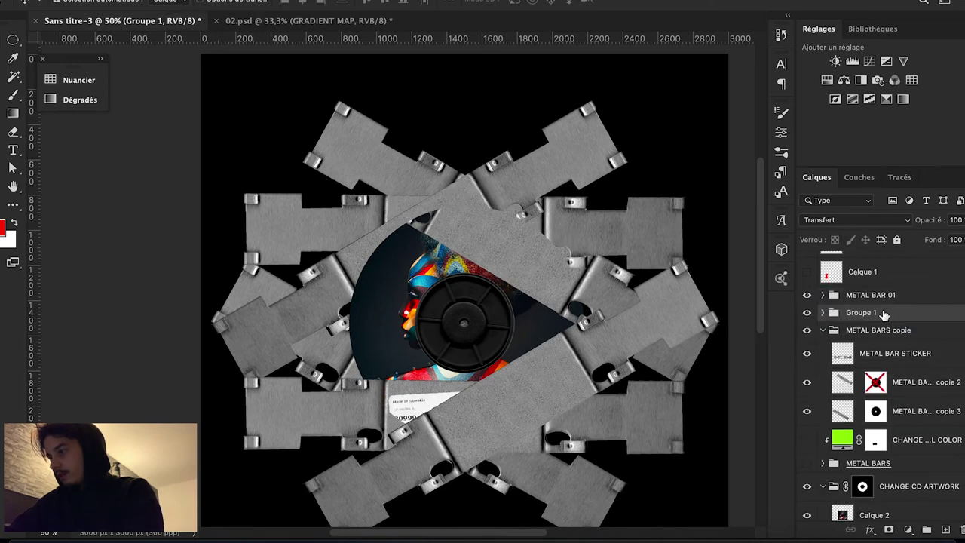
double_click(860, 312)
text(METAL BAR 02)
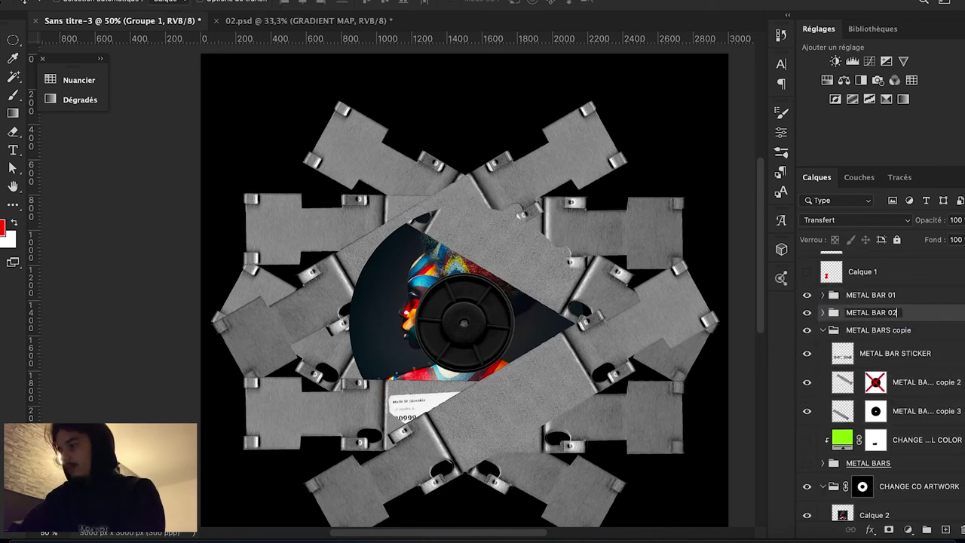
key(Return)
Collapse the METAL BARS copie group and select the METAL BAR 01 group.
click(830, 331)
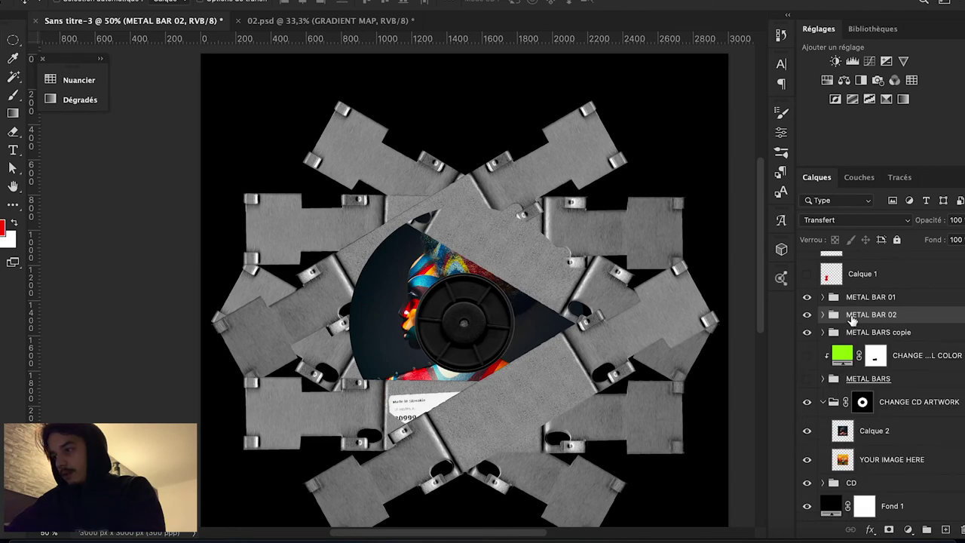
click(860, 299)
click(908, 530)
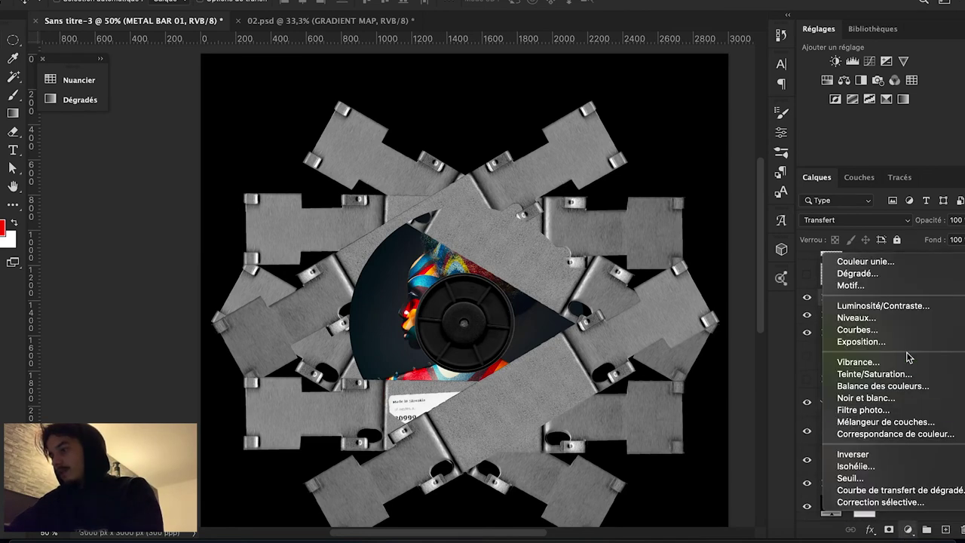
Add a red Solid Color fill clipped to METAL BAR 01 in Color blend mode.
click(909, 262)
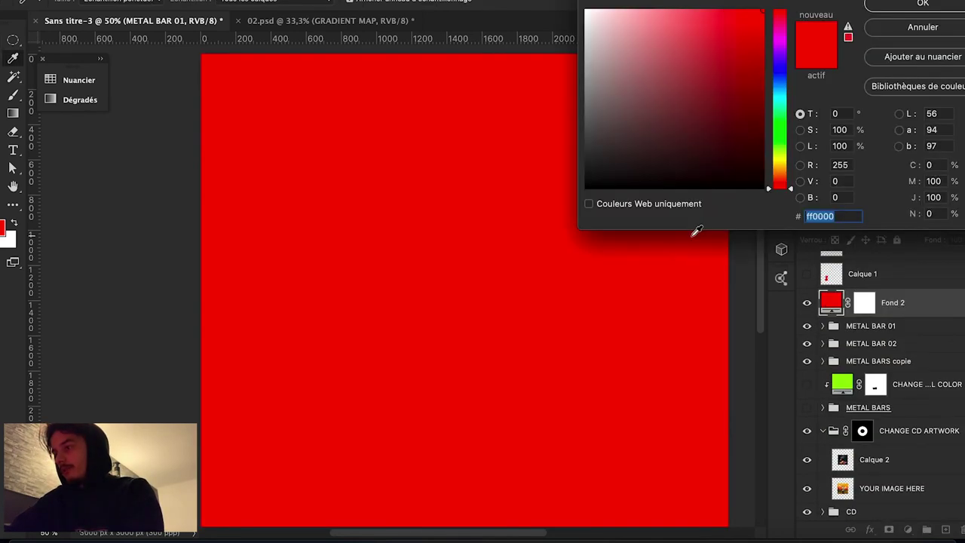
key(Return)
key(ctrl+alt+g)
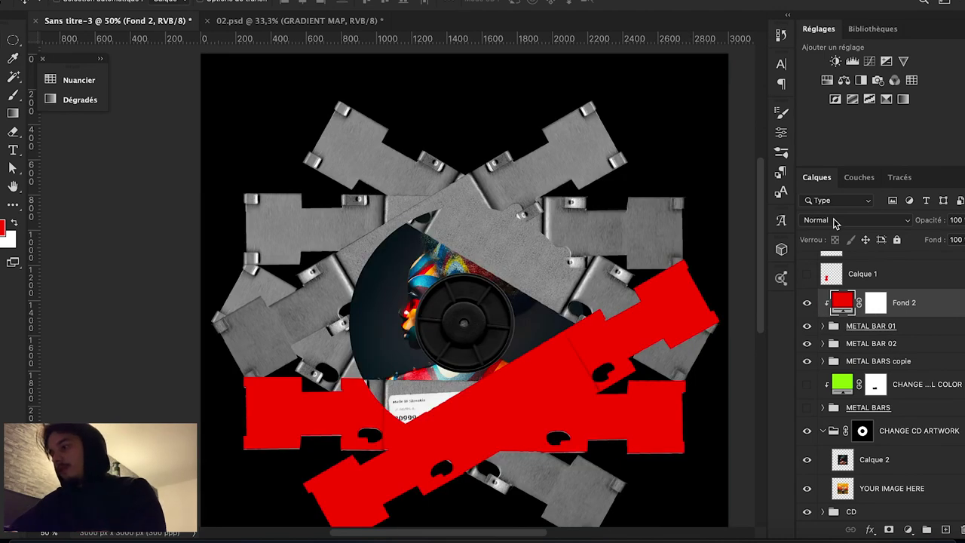
click(834, 220)
click(860, 520)
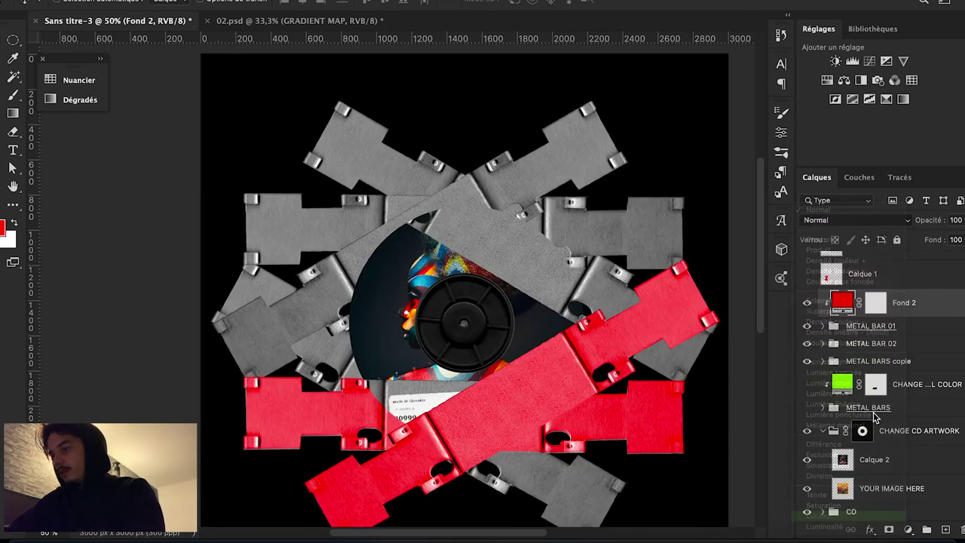
Clip a copy of the fill to METAL BAR 02 and recolour it green.
drag(912, 338, 913, 339)
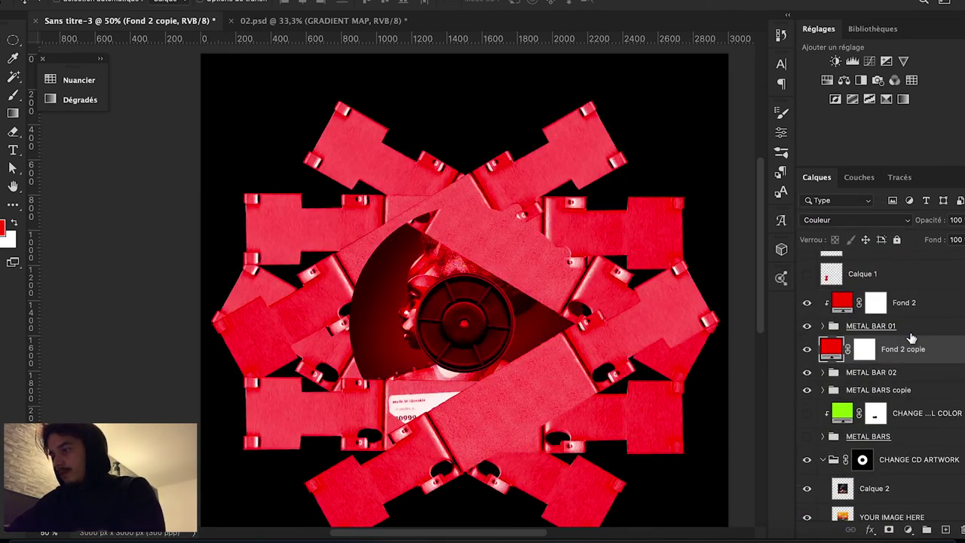
key(ctrl+alt+g)
double_click(832, 348)
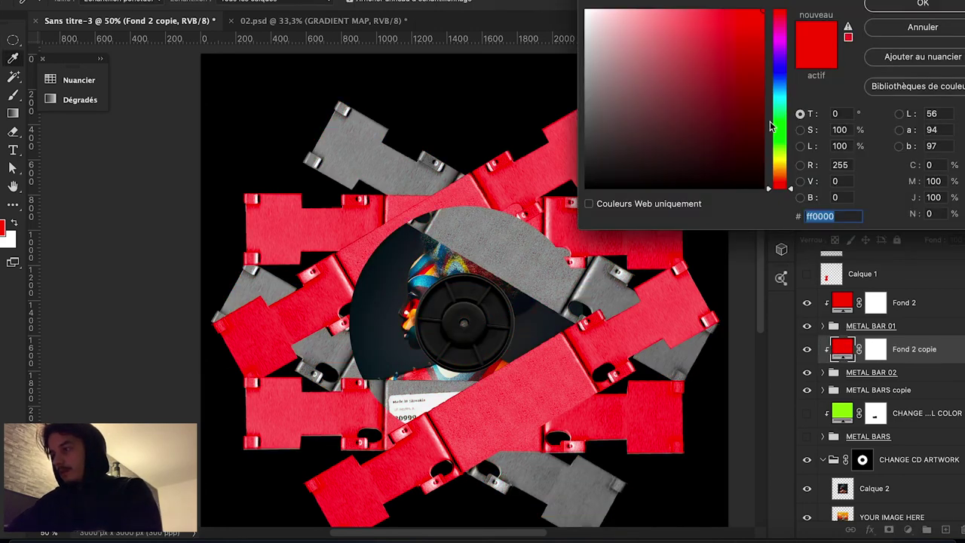
click(790, 128)
key(Return)
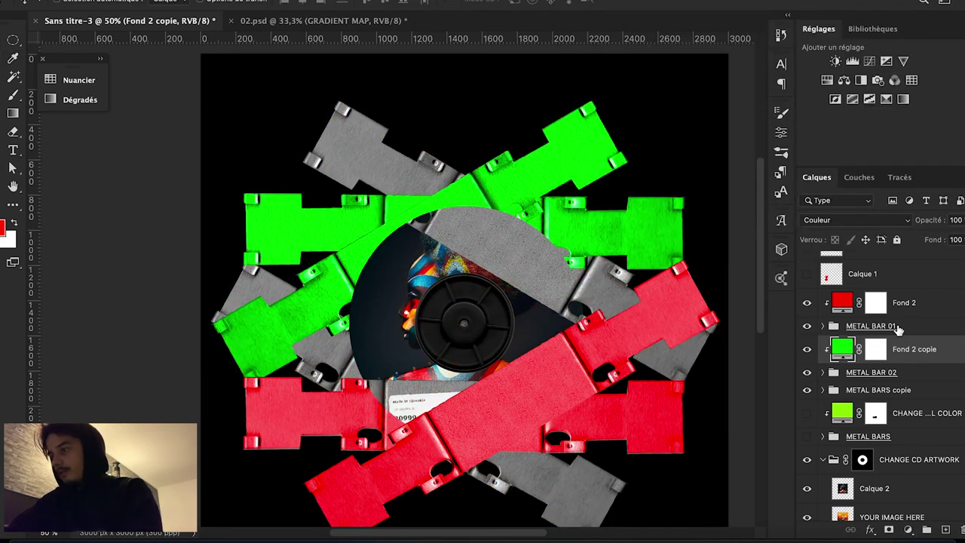
Add a yellow fill copy above METAL BARS copie and change METAL BAR 02's fill to blue.
drag(925, 309, 918, 384)
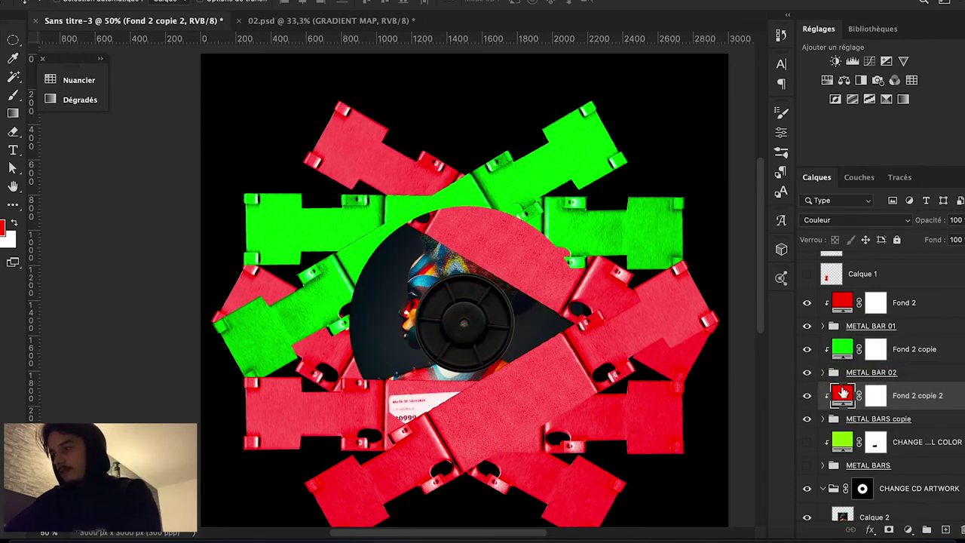
double_click(837, 398)
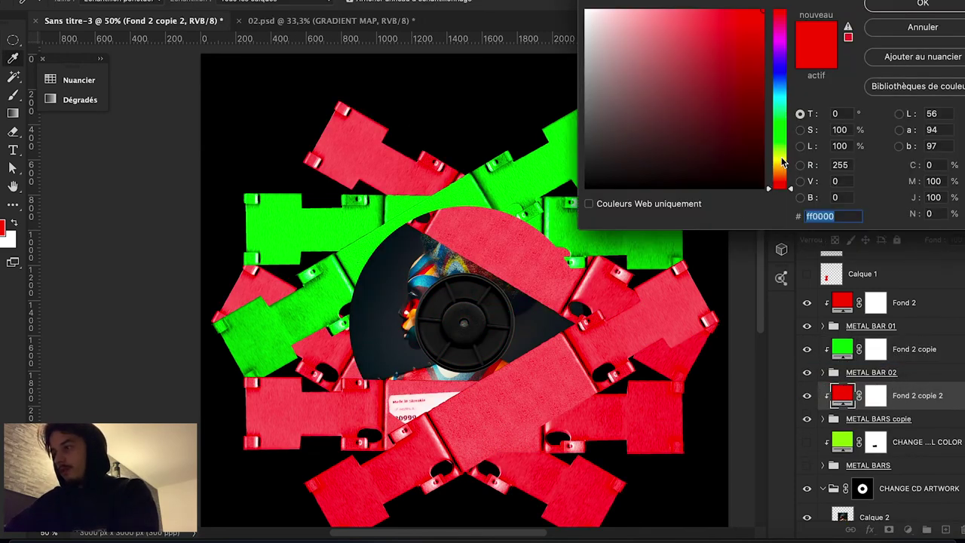
drag(783, 162, 781, 156)
key(Return)
double_click(842, 349)
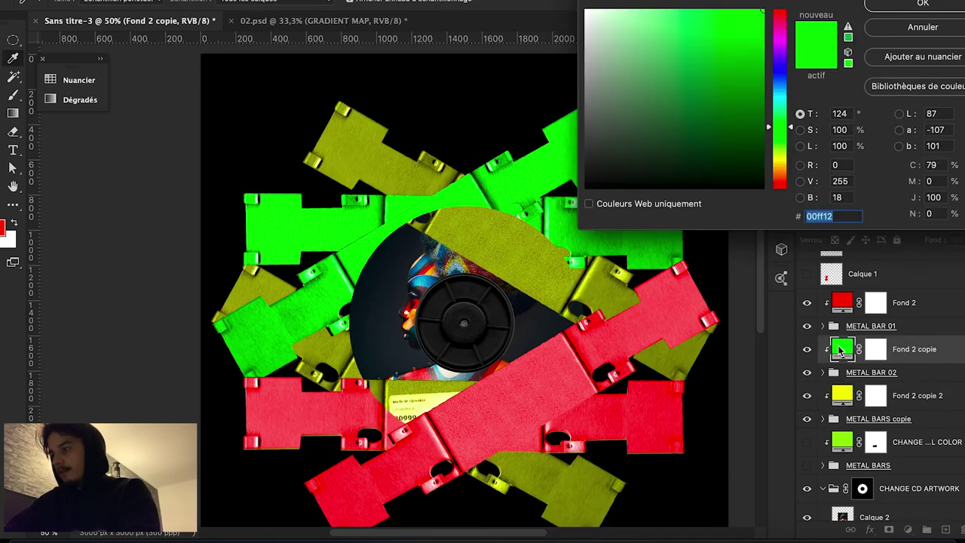
drag(782, 85, 780, 78)
key(Return)
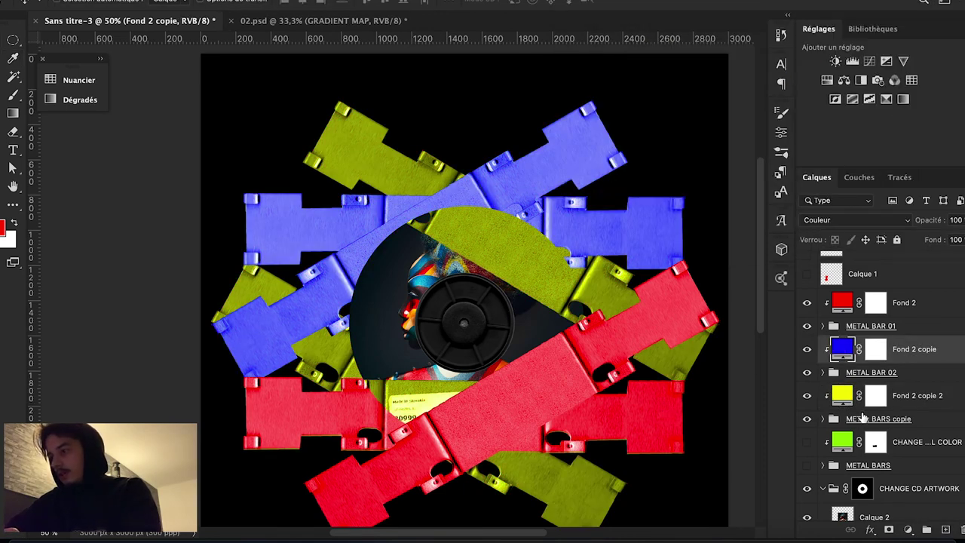
scroll(393, 386, up, 1)
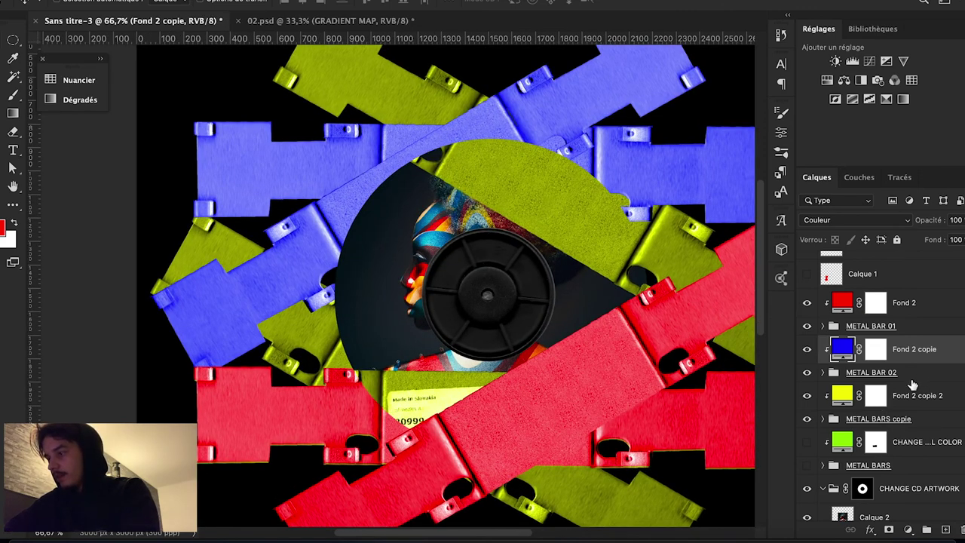
Move Fond 2 copie 2 and METAL BARS copie to the top of the stack.
click(903, 400)
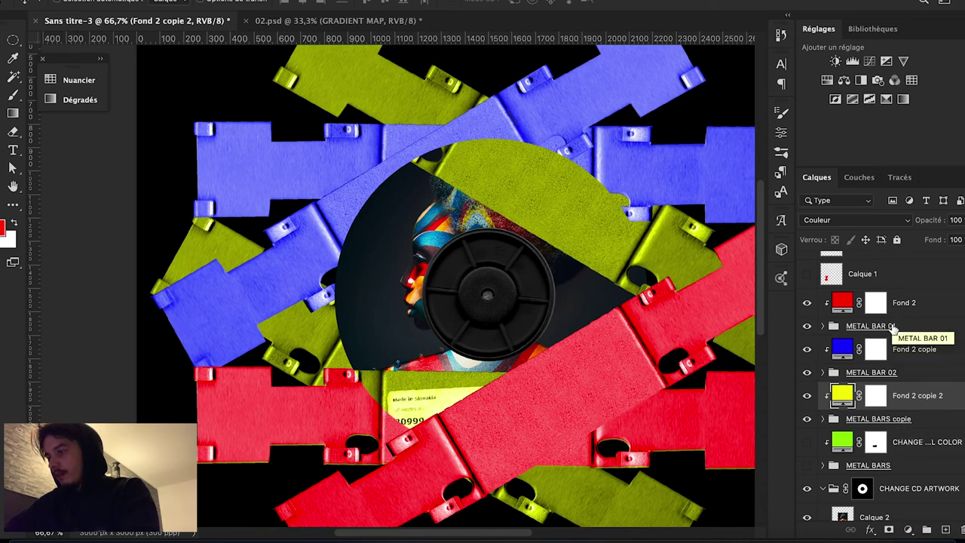
shift+click(895, 421)
drag(895, 421, 912, 298)
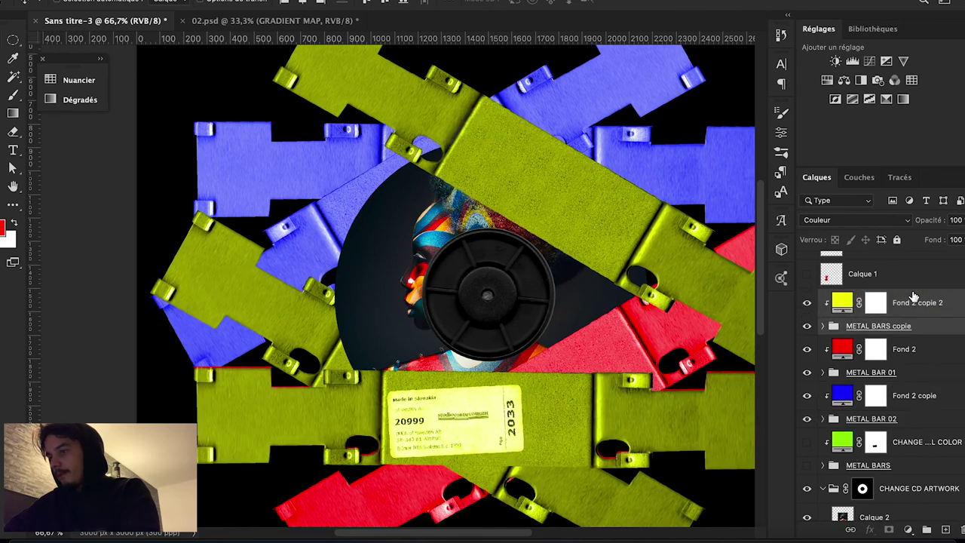
scroll(533, 334, down, 2)
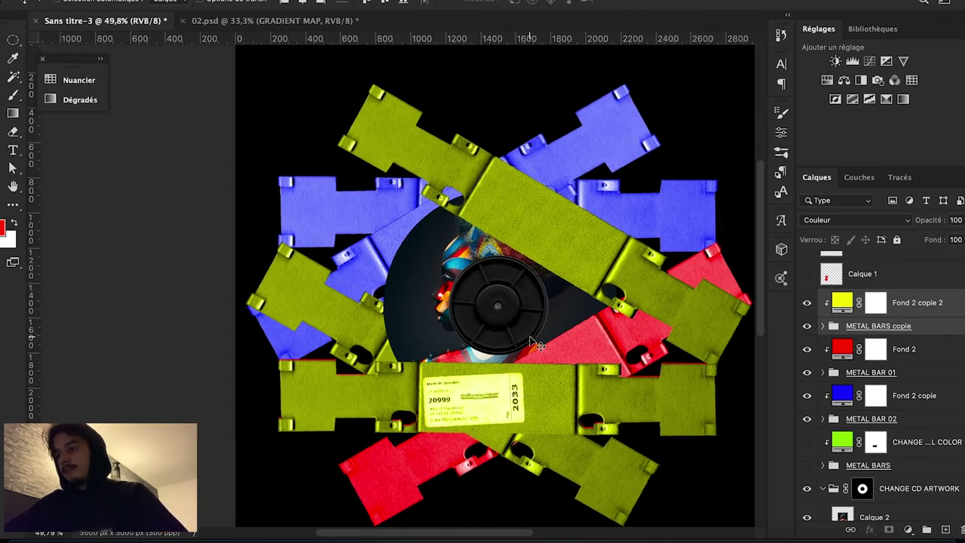
Copy the CHANGE METAL COLOR mask onto the yellow fill to keep the label white.
click(876, 443)
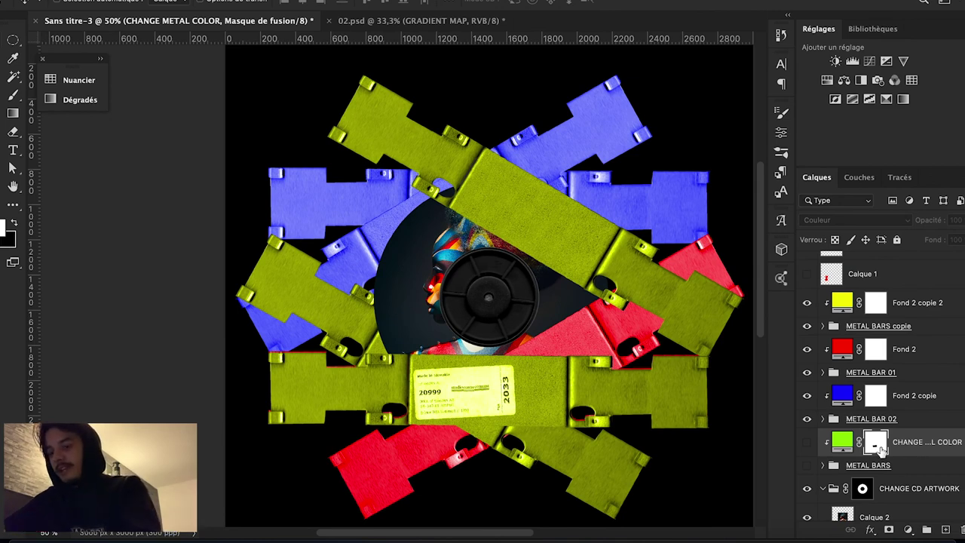
drag(868, 448, 877, 304)
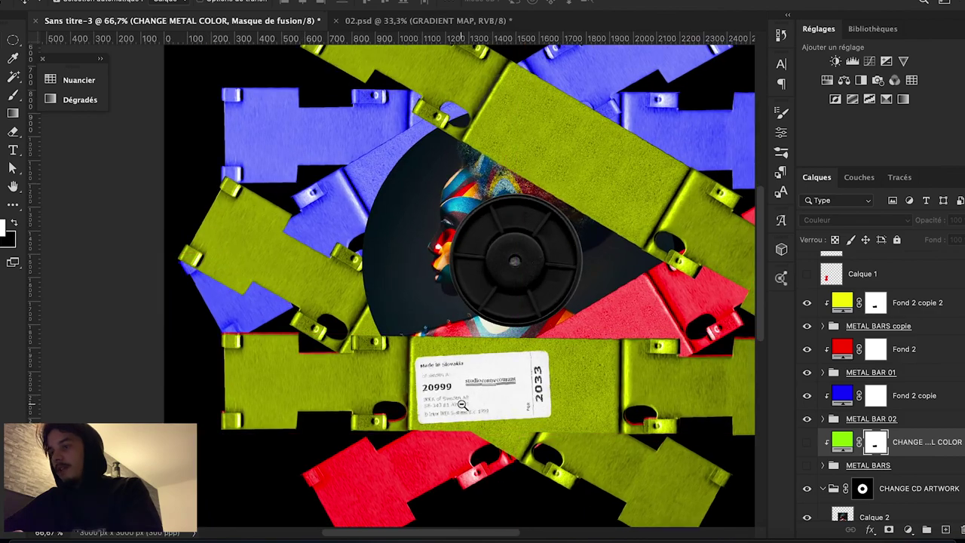
scroll(469, 411, left, 2)
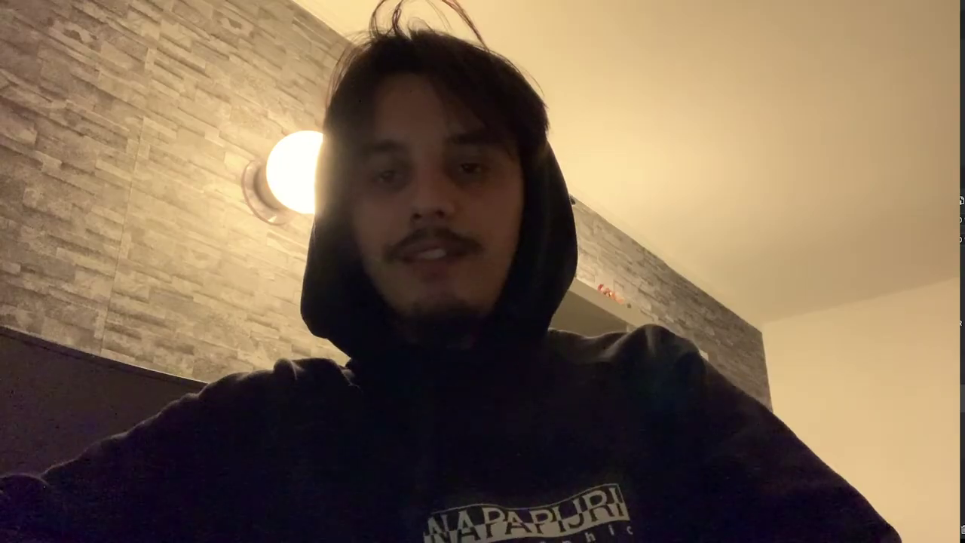